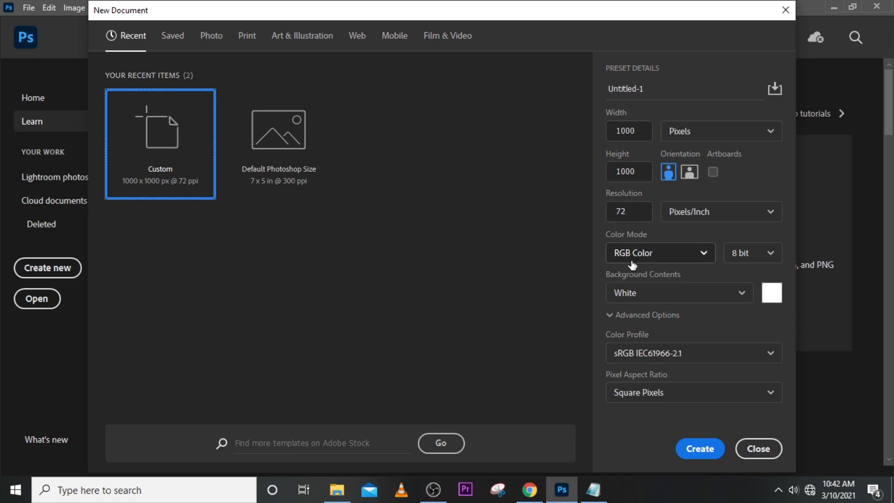
Save the 1000 x 1000 pixel, 72 ppi RGB settings as a preset named HIS GLORY and create the document from it.
left_click(629, 255)
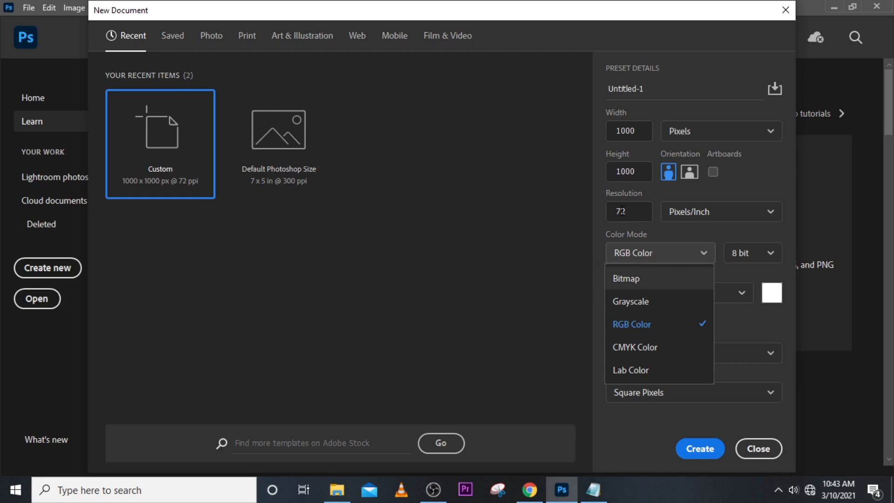
left_click(596, 216)
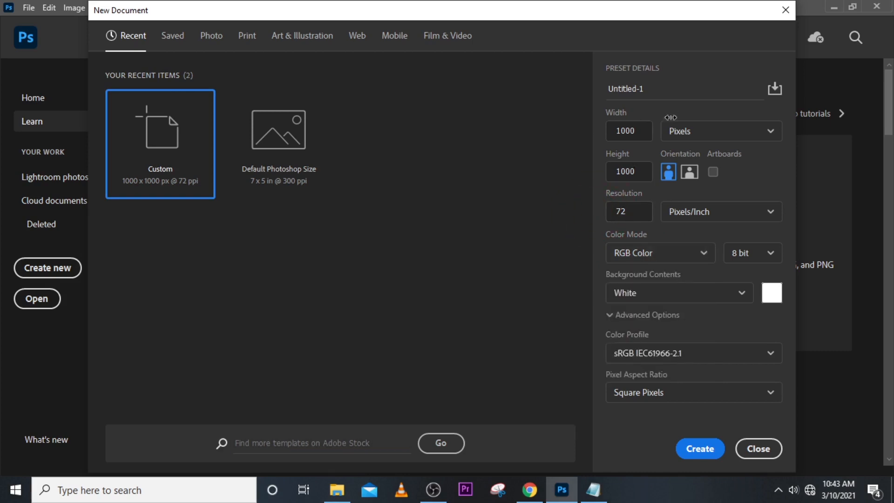
left_click_drag(646, 93, 588, 88)
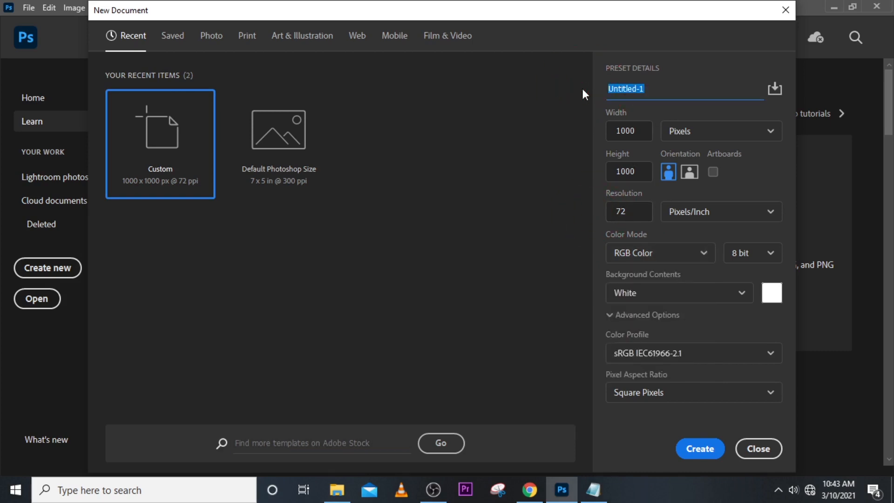
key("Tab")
key("Return")
type("GLO")
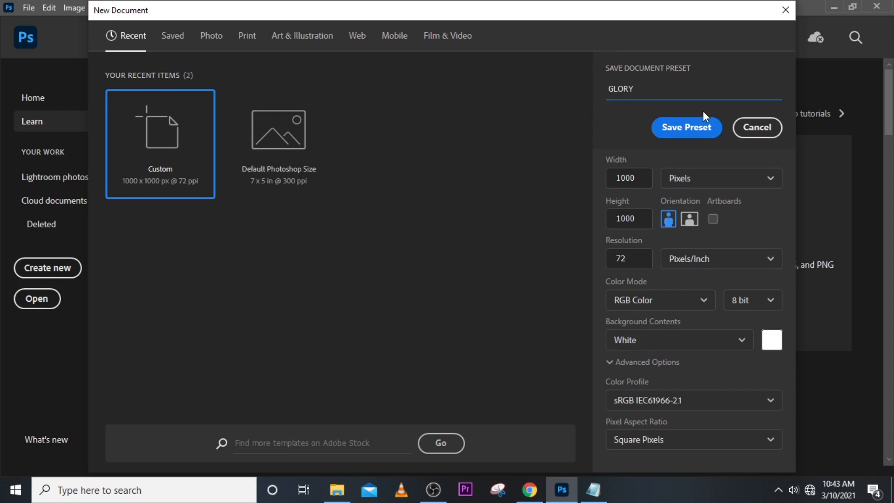
type("RY")
key("Home")
type("HIS")
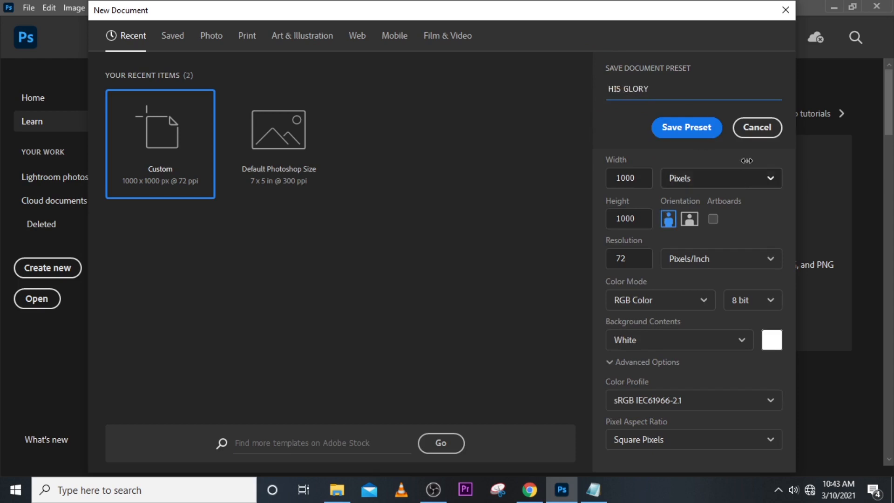
left_click(703, 126)
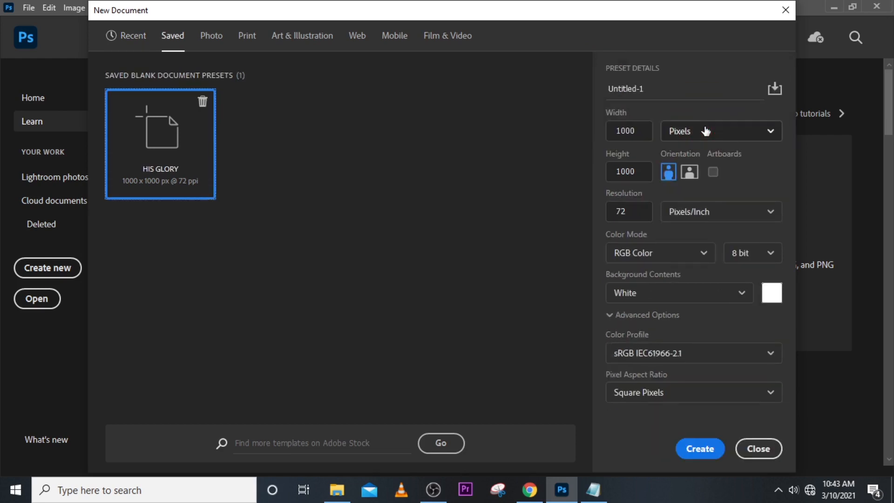
left_click(700, 450)
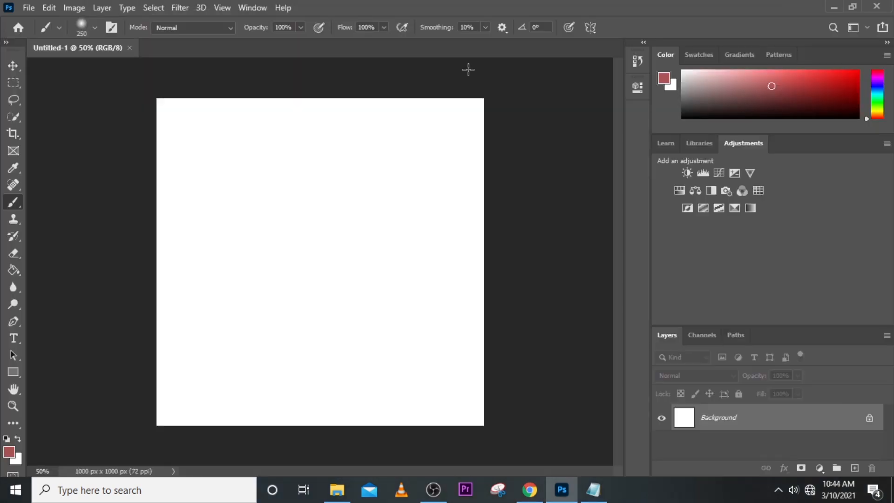
Show the rulers and add guides along all four canvas edges and through the horizontal and vertical centres at 500 px.
key("ctrl+r")
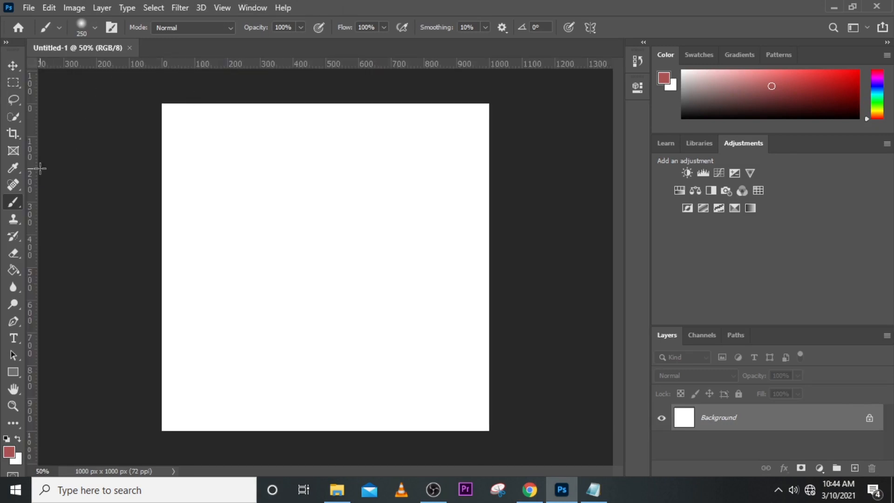
left_click(11, 69)
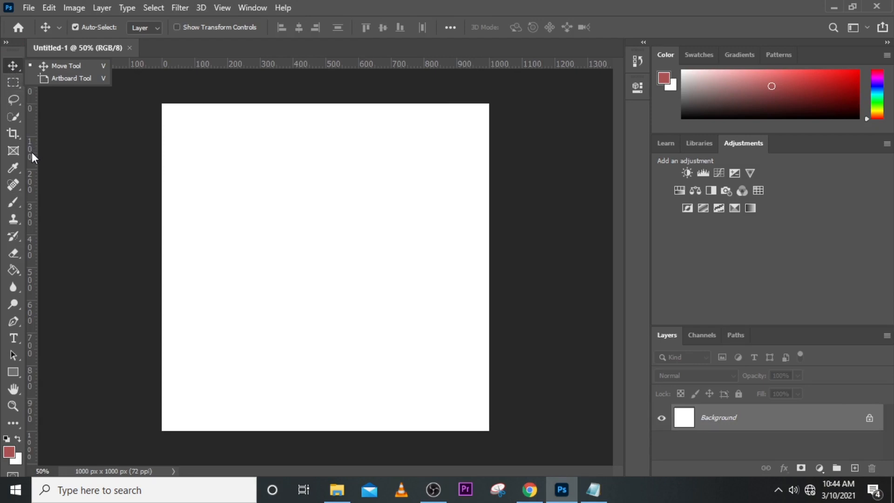
left_click_drag(31, 152, 161, 140)
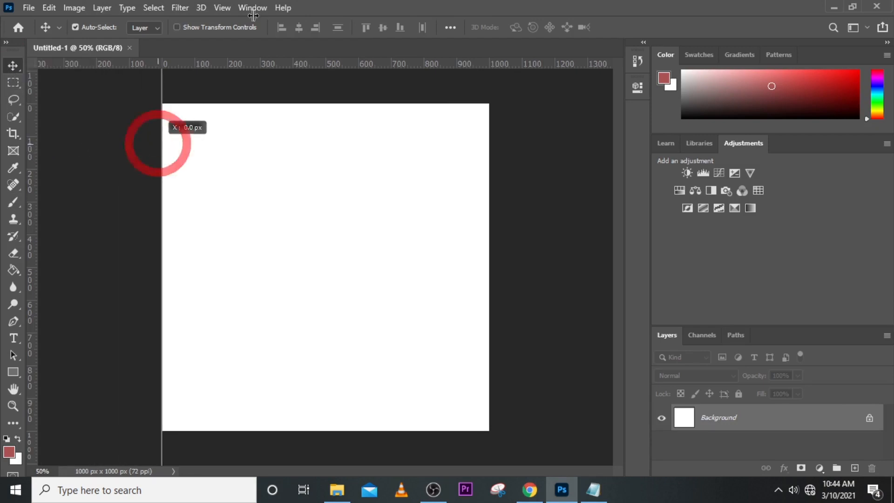
left_click_drag(272, 69, 269, 103)
left_click_drag(35, 183, 484, 178)
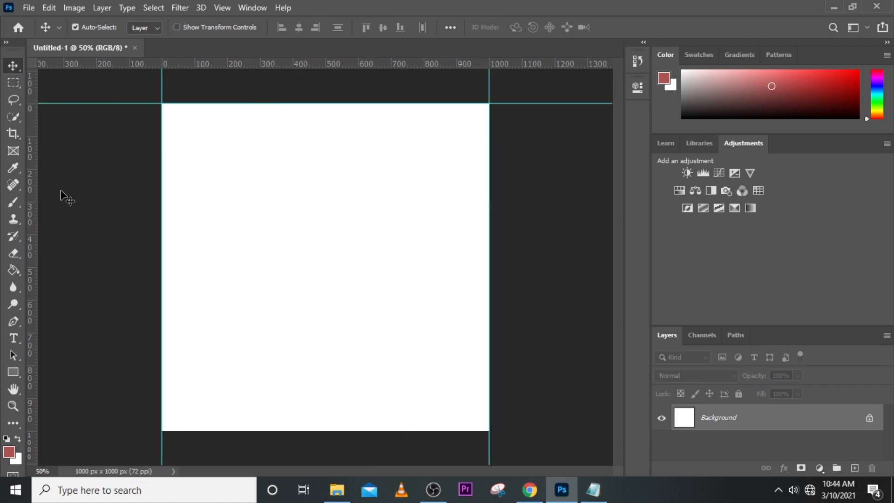
left_click_drag(242, 65, 275, 430)
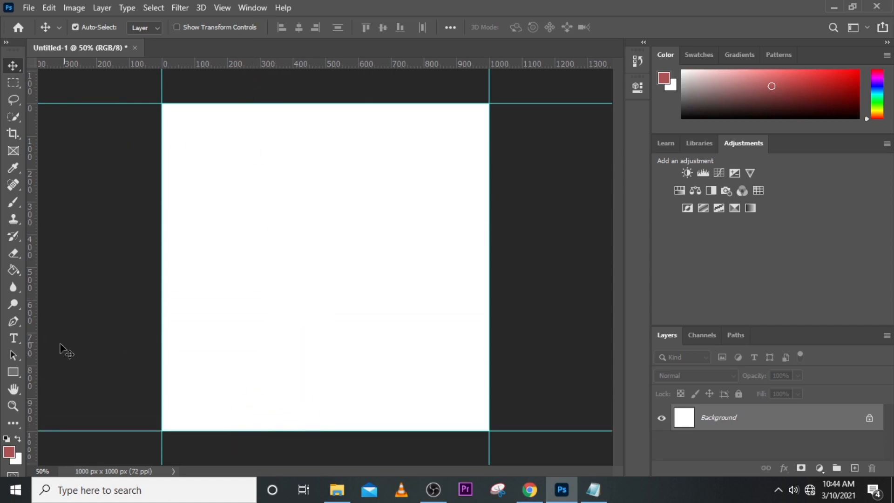
left_click_drag(35, 331, 325, 301)
left_click_drag(285, 69, 299, 266)
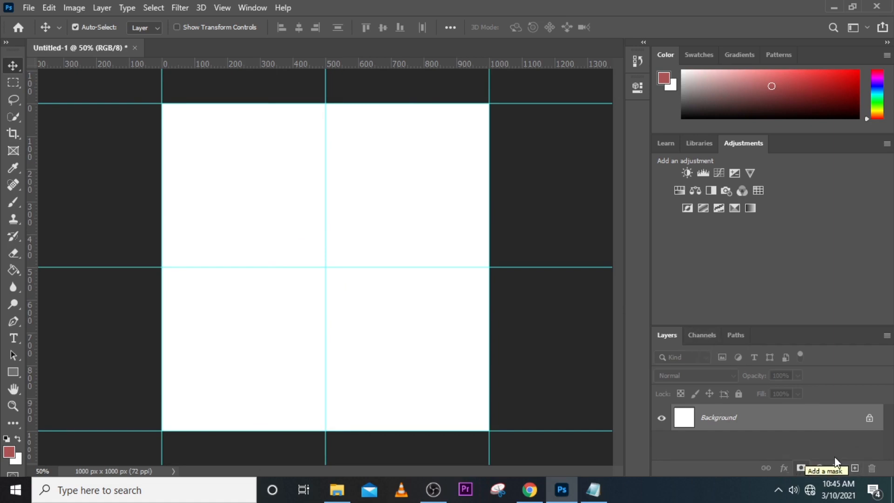
Close the Adjustments and Color panel groups to leave more room for the layers.
left_click(887, 145)
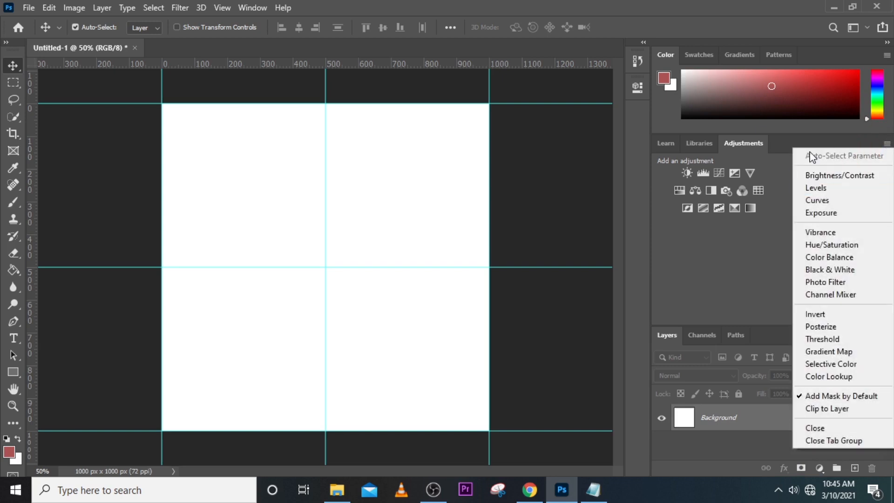
left_click(784, 145)
left_click(884, 145)
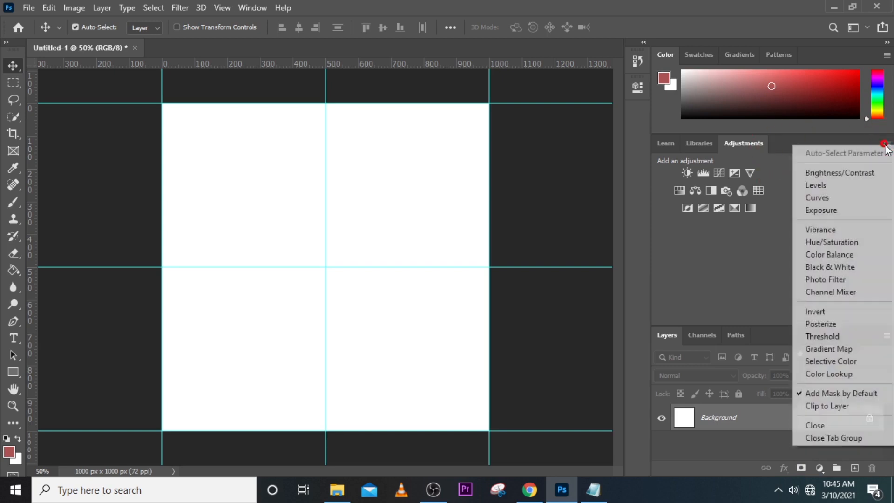
left_click(818, 437)
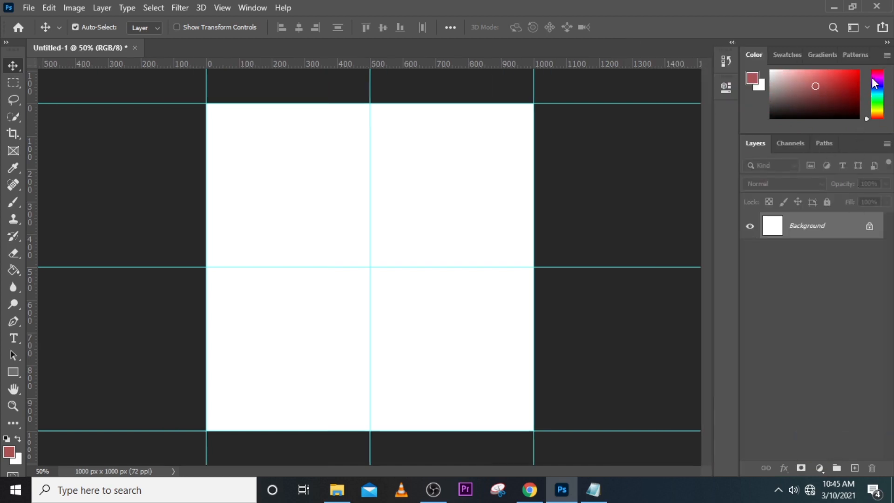
left_click(887, 52)
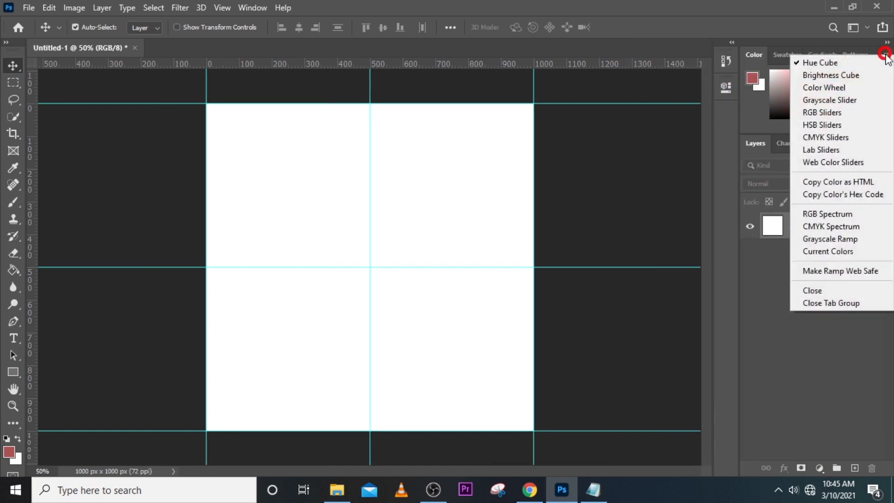
left_click(839, 306)
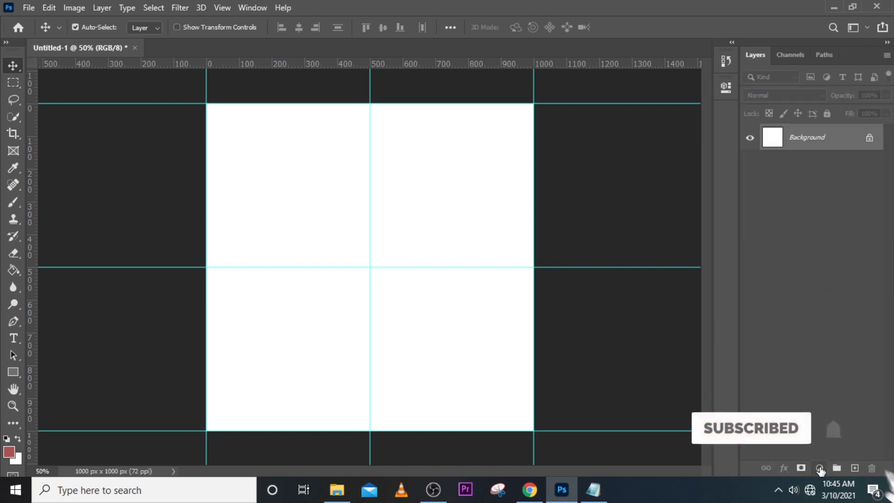
Add a Solid Color fill layer in cream, hex FCE3B7, above the background.
left_click(820, 468)
left_click(805, 237)
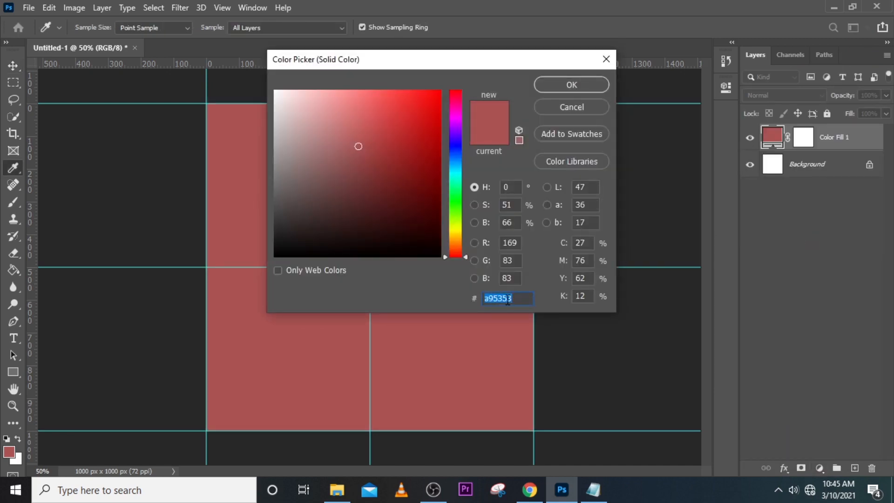
type("FC")
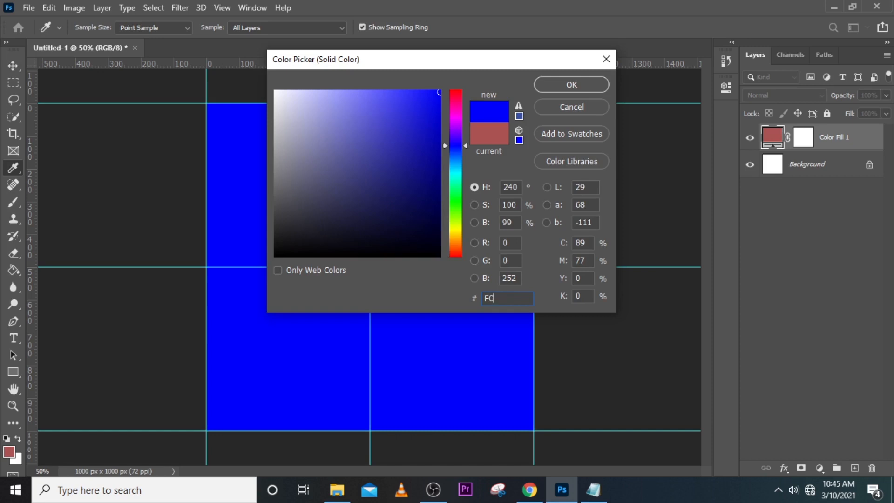
type("E3B")
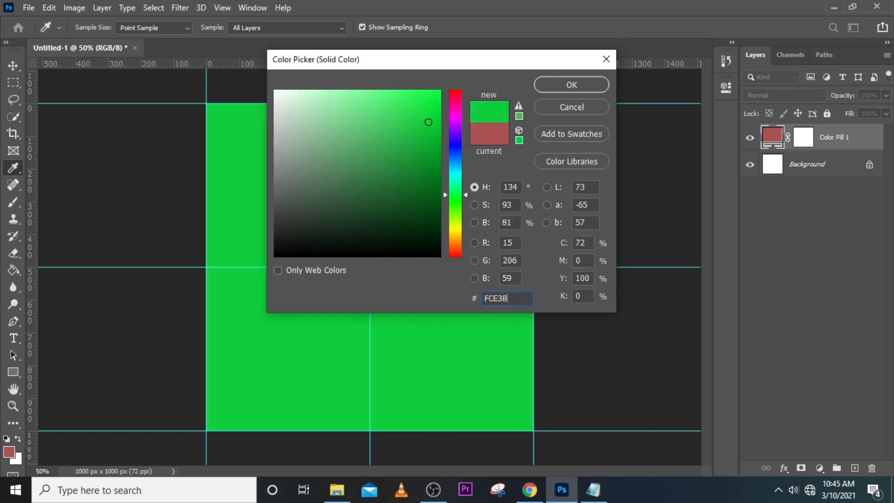
type("7")
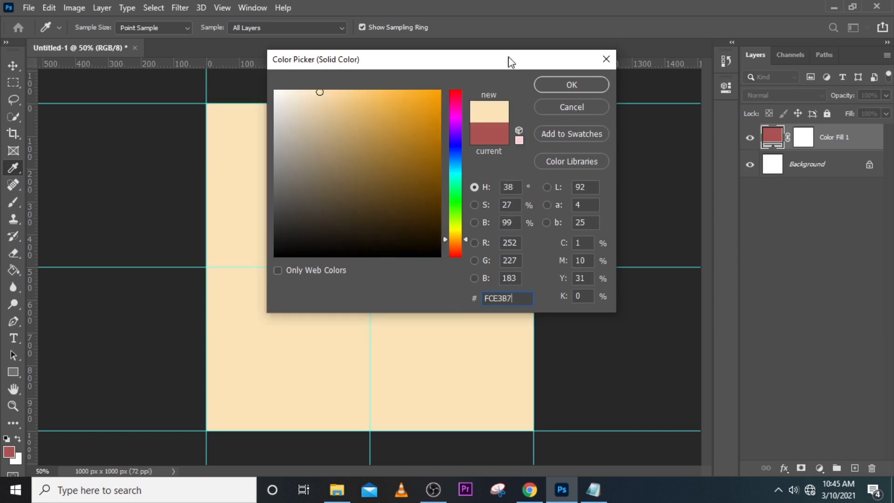
left_click(567, 89)
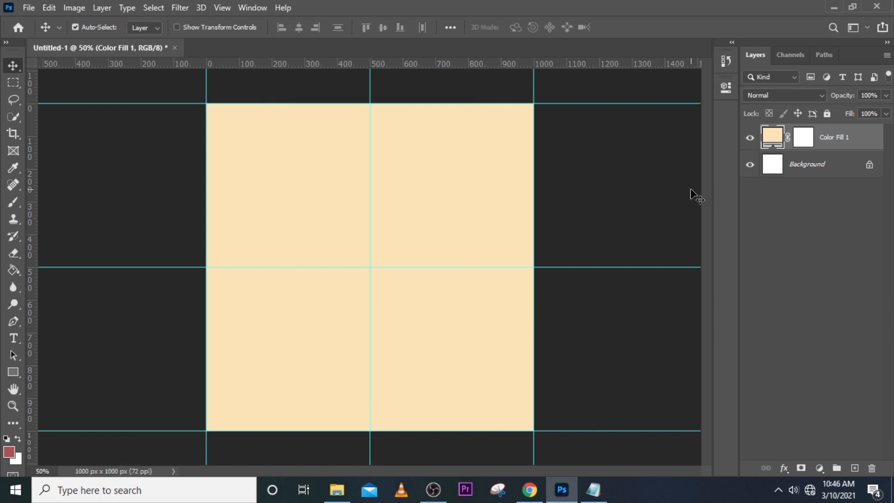
Place the maxresdefault skyline image from the CHURCH FLYER 7 folder in the canvas's upper half, scaled to about 69%.
left_click(346, 489)
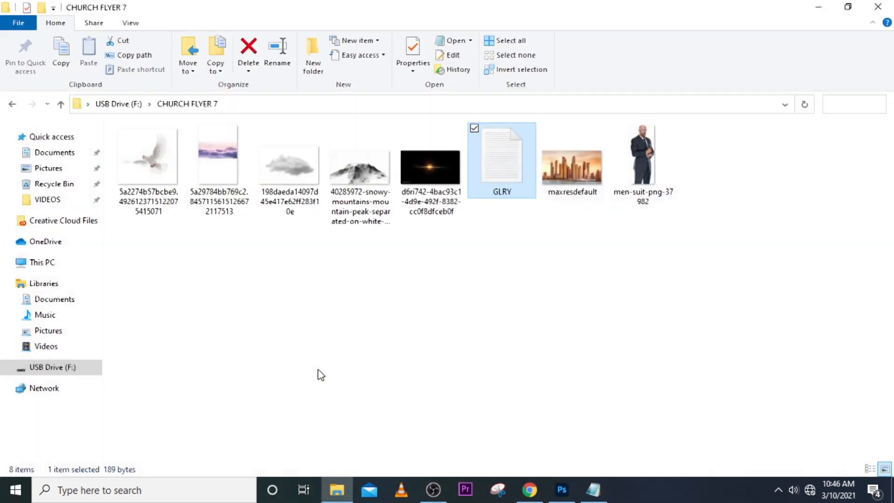
left_click_drag(574, 189, 439, 298)
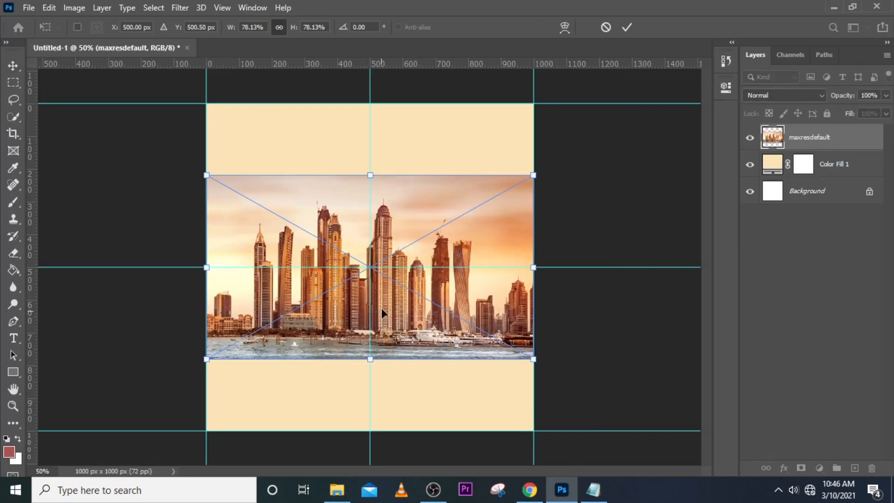
left_click_drag(382, 308, 380, 245)
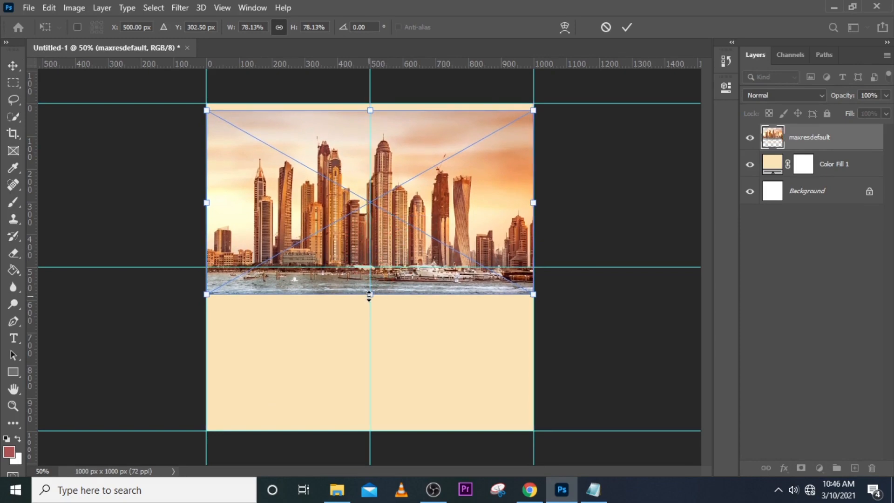
left_click_drag(369, 294, 365, 273)
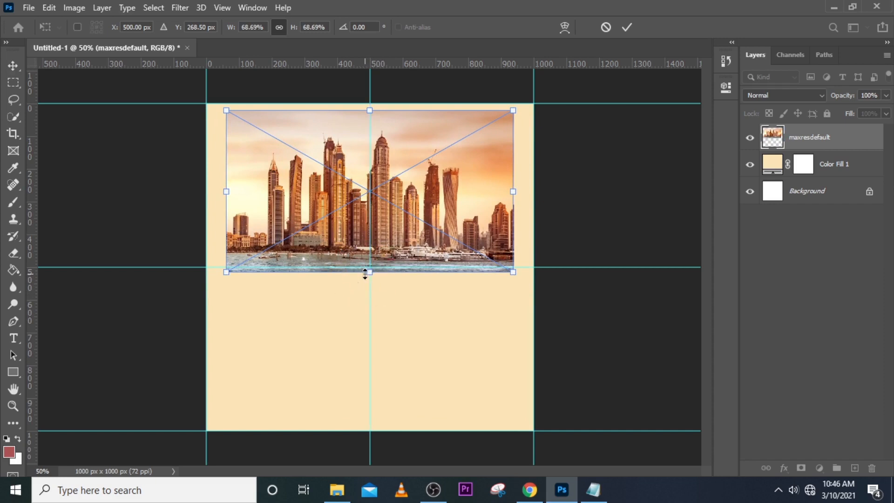
key("Return")
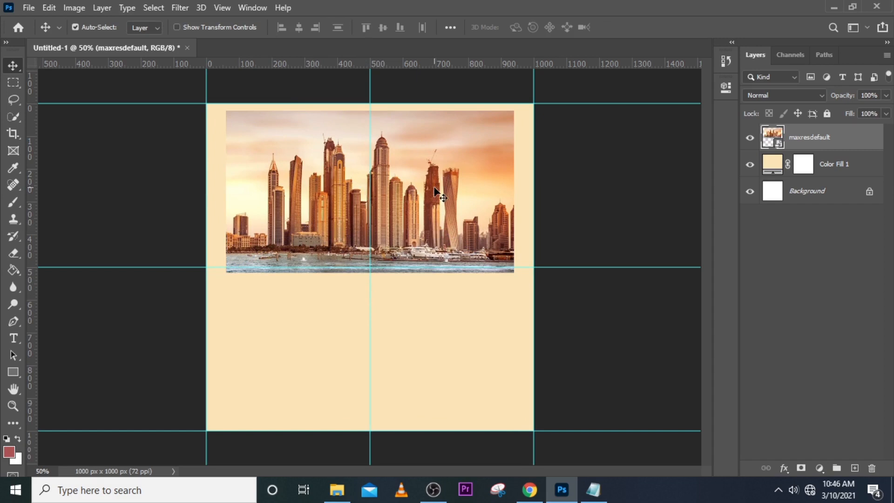
Nudge the skyline image up until its upper edge meets the guide at the canvas's top edge.
key("Up")
key("Up")
key("Up")
key("Up")
key("Up")
key("Up")
key("Up")
key("Up")
key("Up")
key("Up")
key("Up")
key("Up")
key("Up")
key("Up")
key("Up")
key("Up")
key("Up")
key("Up")
key("Up")
key("Up")
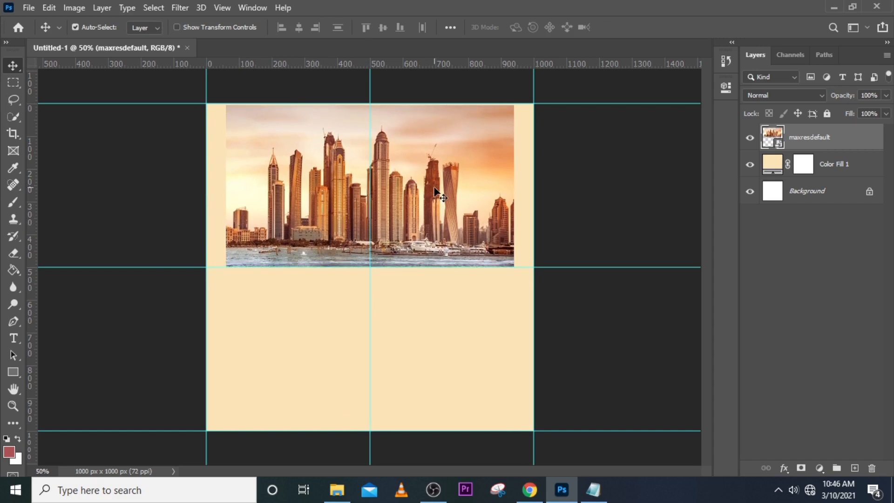
key("Up")
key("Up")
key("Up")
key("Up")
key("Up")
key("Up")
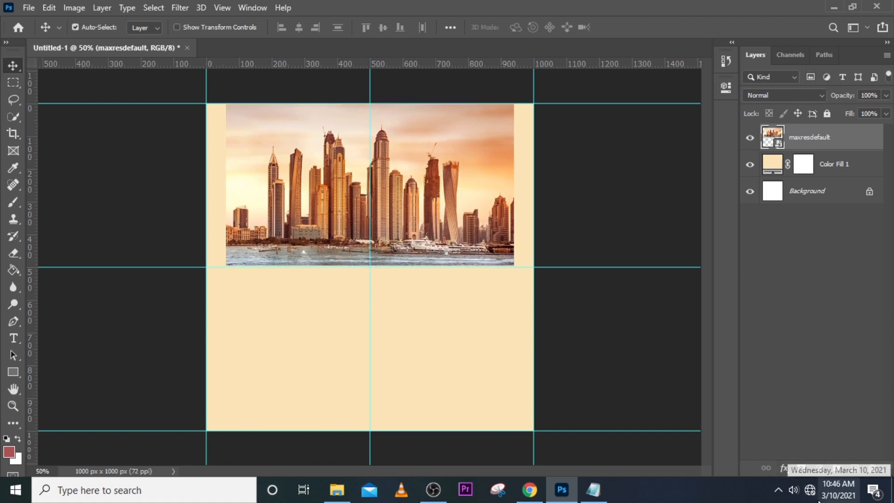
Add a layer mask to the skyline image and fade its upper and side edges into the cream using a soft black brush.
left_click(801, 468)
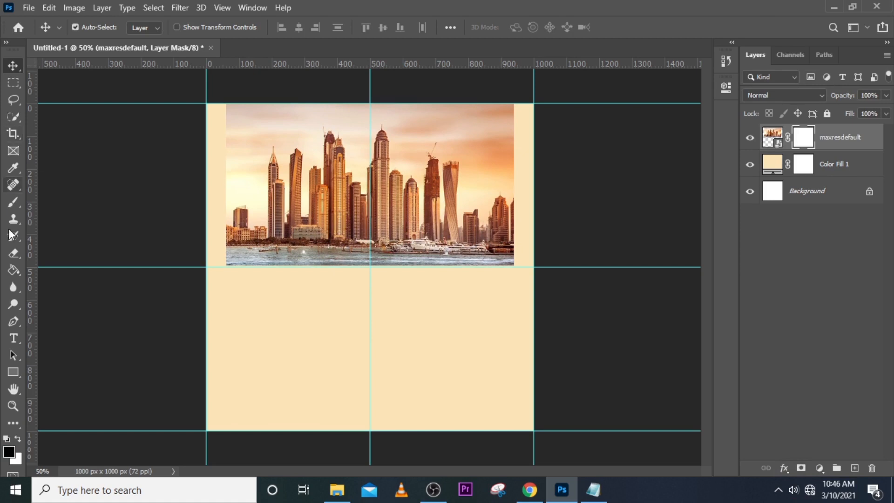
left_click(13, 202)
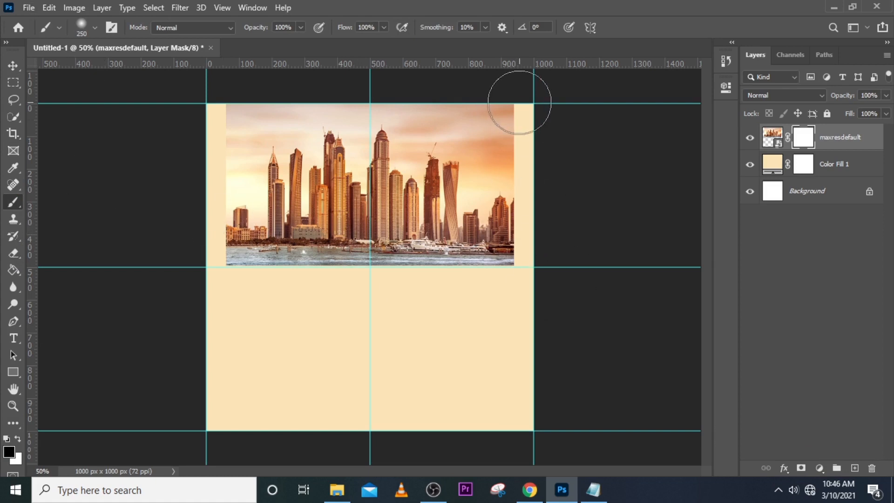
key("bracketleft")
key("bracketleft")
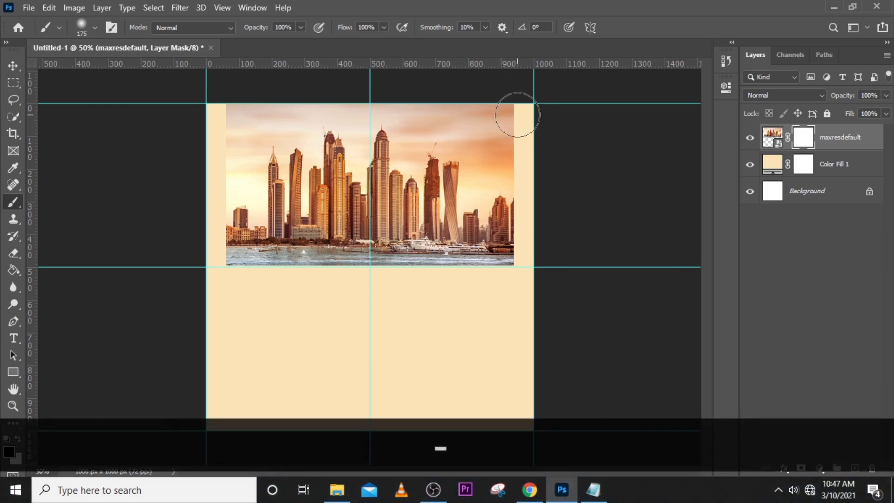
key("bracketright")
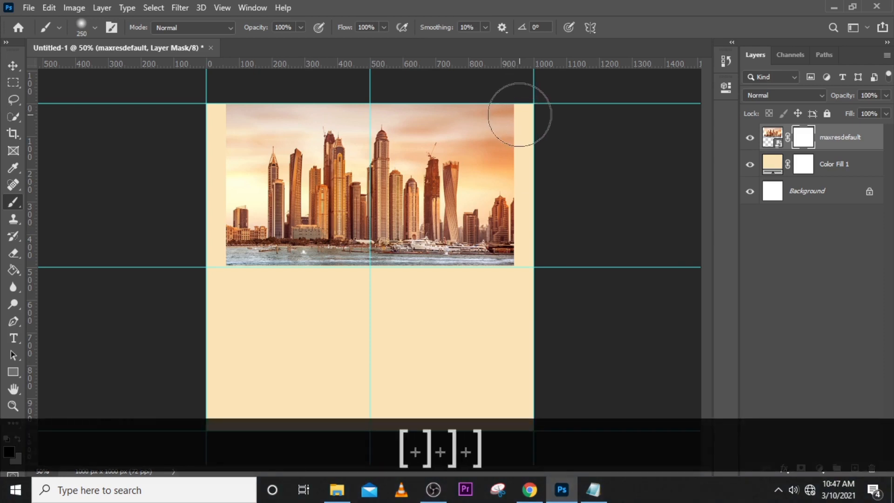
mouse_move(509, 104)
left_mouse_down()
mouse_move(520, 156)
mouse_move(519, 135)
mouse_move(209, 115)
mouse_move(229, 265)
mouse_move(203, 122)
left_mouse_up()
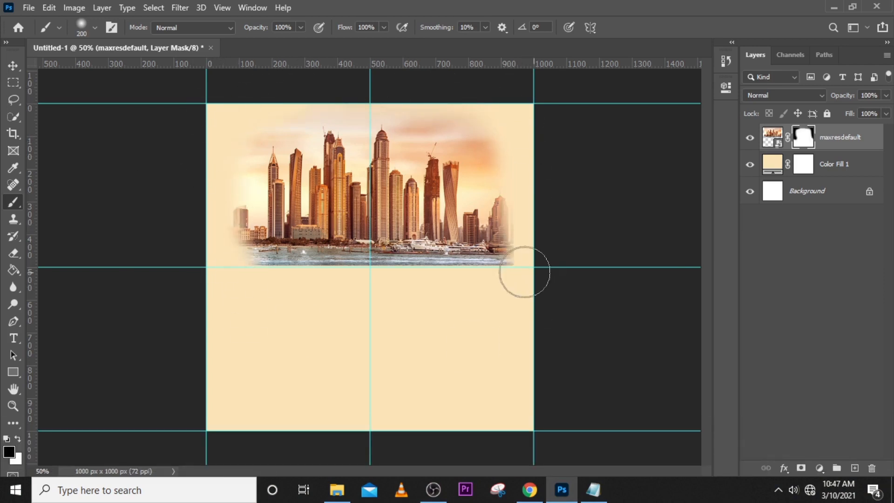
Fade the skyline's lower edge on its mask with the soft black brush, reduced to 175 px.
left_click_drag(524, 272, 465, 287)
key("bracketleft")
left_click_drag(521, 283, 321, 285)
mouse_move(526, 130)
left_mouse_down()
mouse_move(510, 150)
mouse_move(535, 182)
left_mouse_up()
key("ctrl+z")
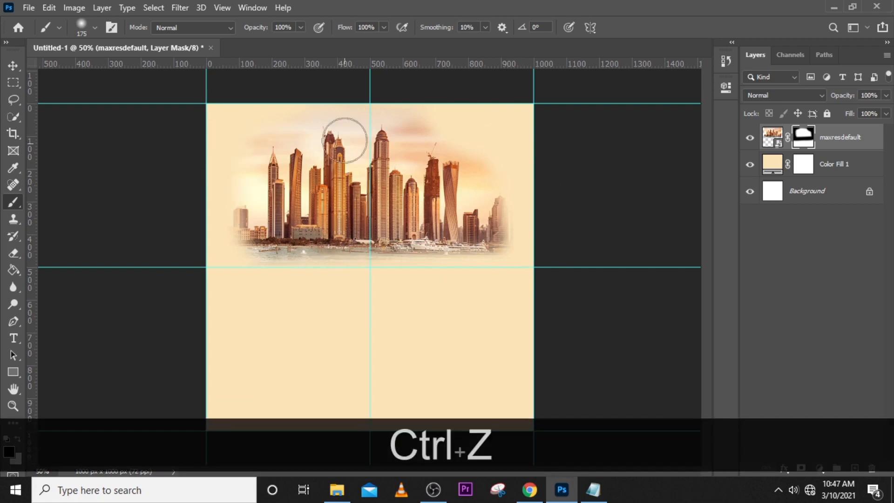
left_click(179, 121)
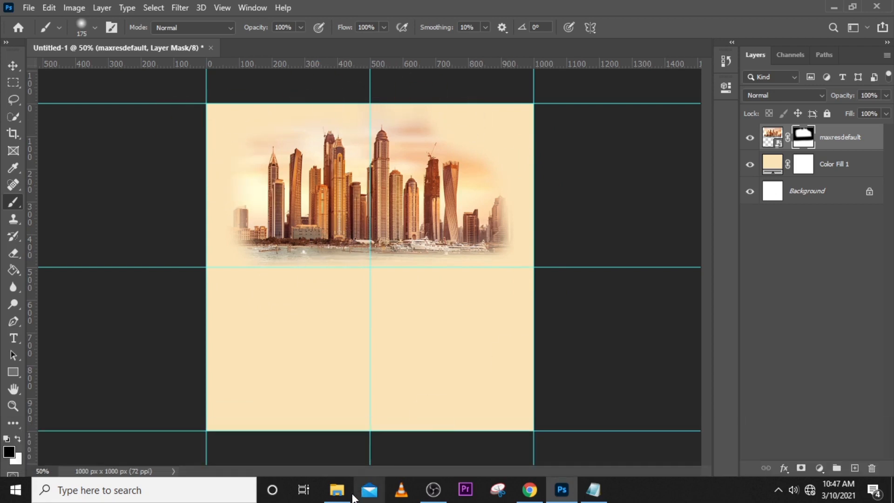
Place the 198daeda14097d45e417e62ff283f10e cloud image beneath the skyline's left end, scaled to about 25%.
left_click(336, 489)
left_click_drag(284, 172, 367, 266)
left_click_drag(406, 214, 308, 268)
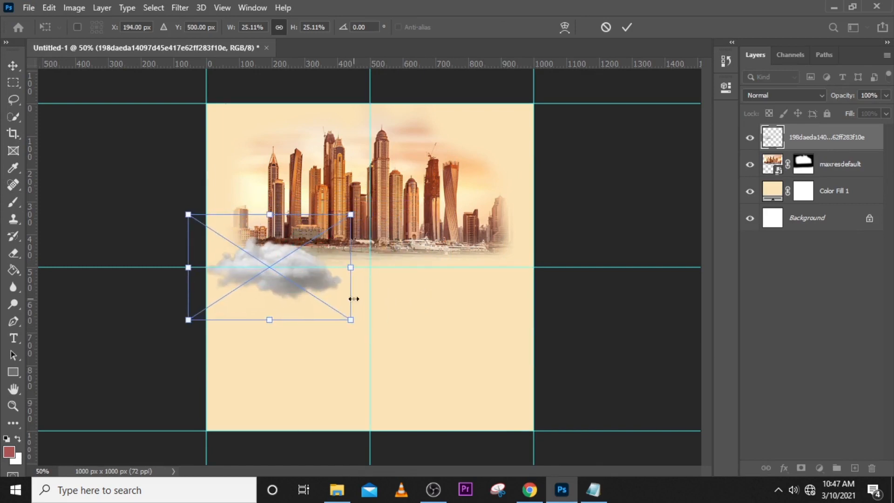
key("Return")
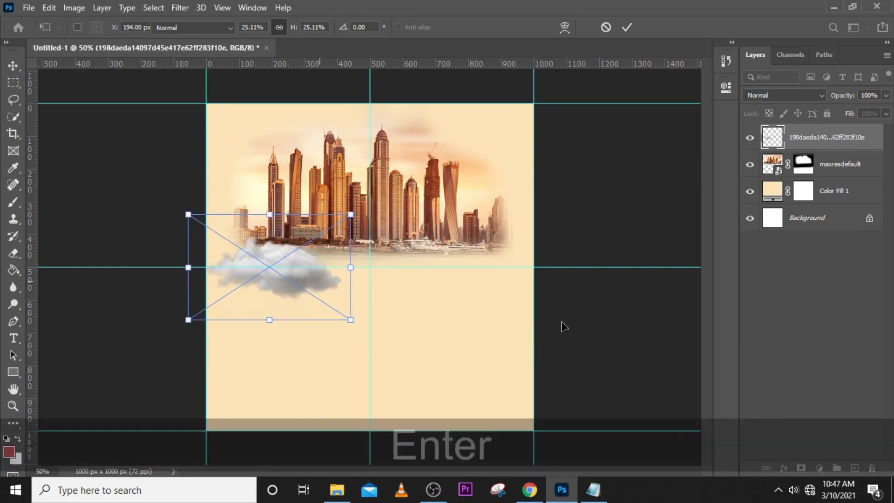
Lower the cloud layer's opacity to 38% and toggle its visibility to compare the effect.
left_click(886, 96)
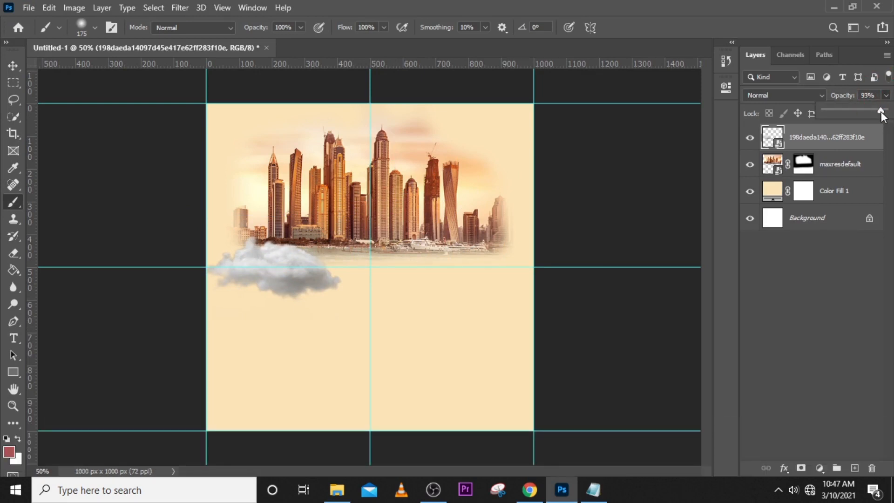
left_click_drag(882, 115, 842, 114)
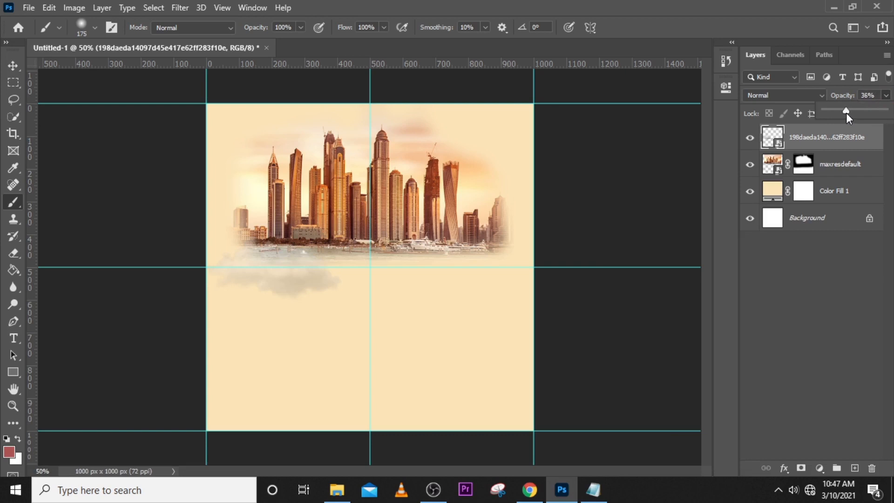
left_click(749, 138)
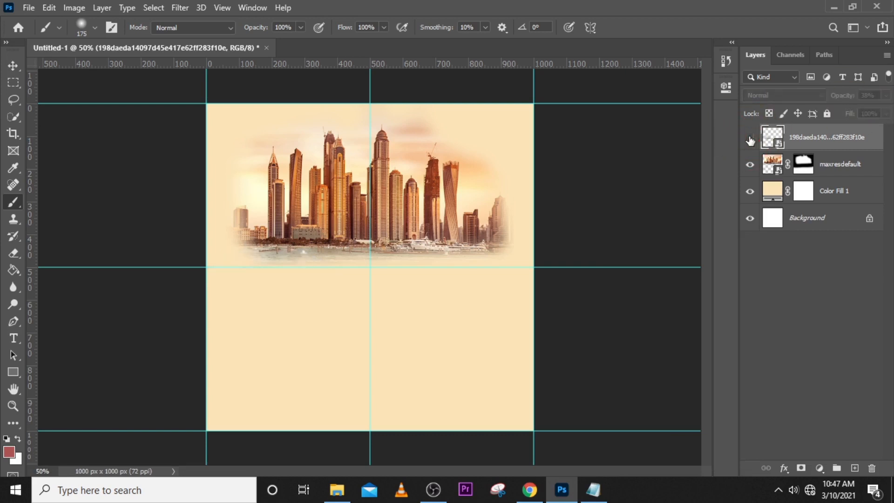
left_click(749, 139)
left_click(750, 138)
left_click(749, 139)
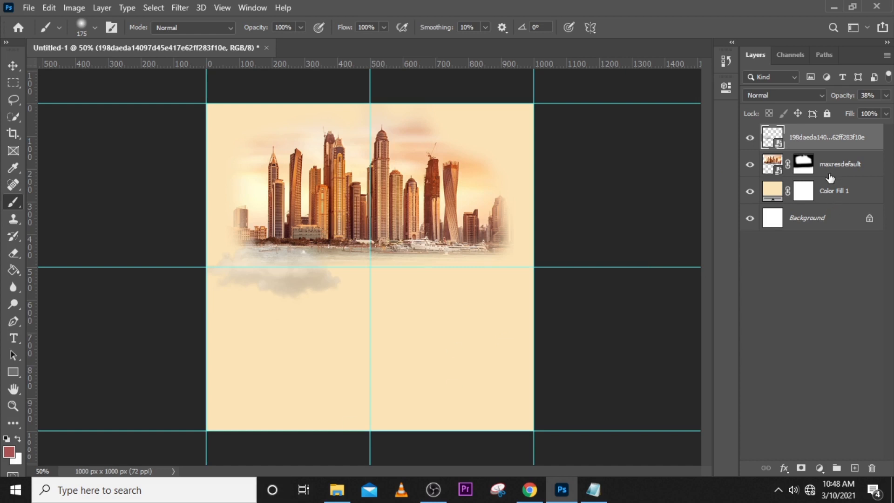
Duplicate the cloud layer and place the copy beneath the skyline's right side, scaled to about 40%.
key("ctrl+j")
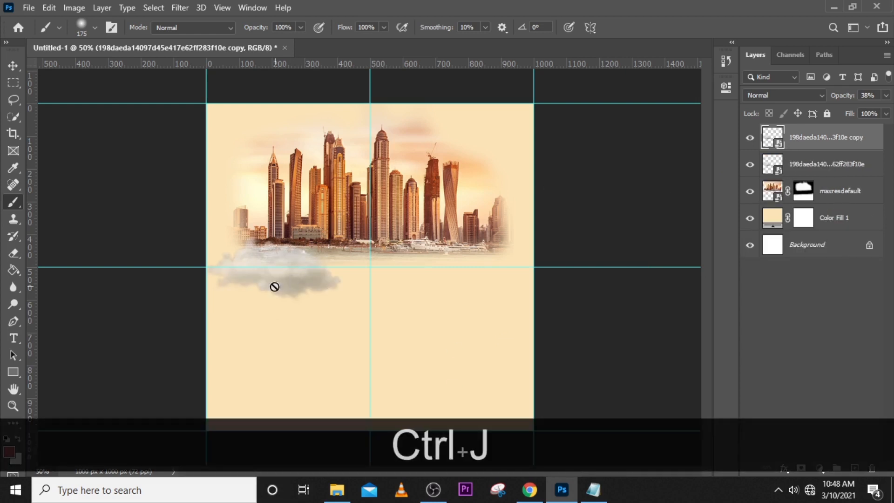
left_click(13, 66)
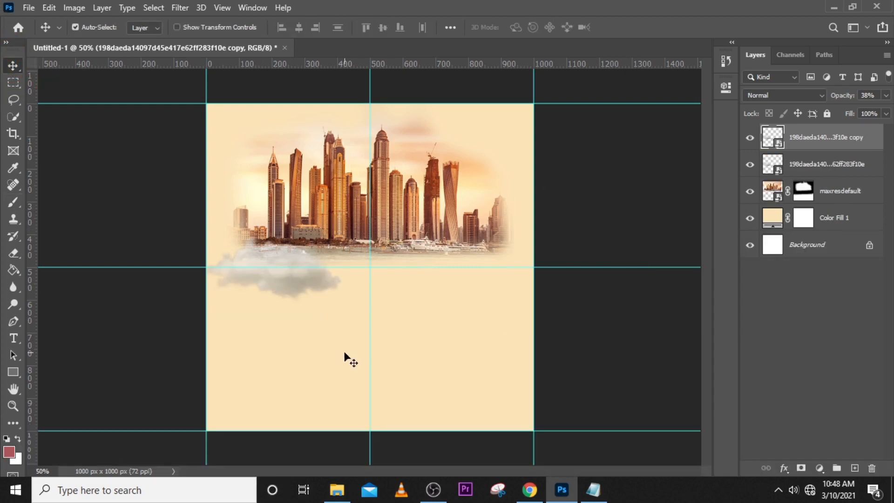
left_click_drag(305, 289, 455, 296)
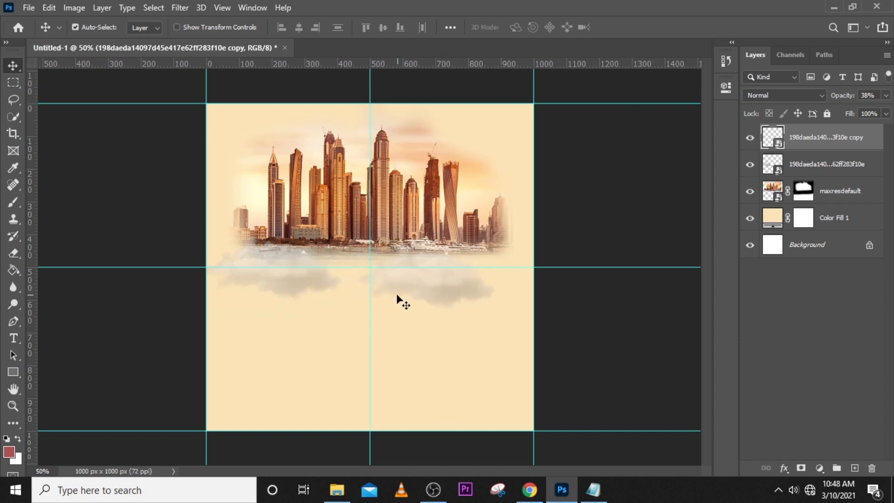
key("ctrl+t")
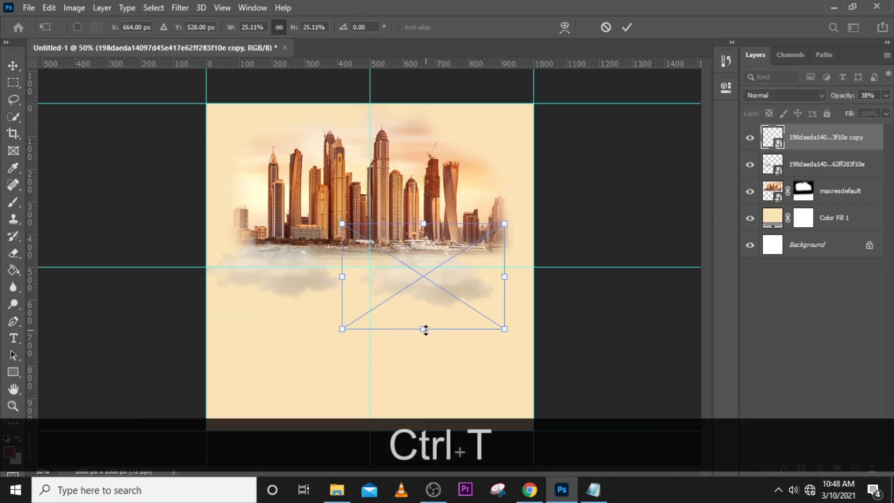
left_click_drag(424, 329, 422, 393)
left_click_drag(428, 349, 432, 305)
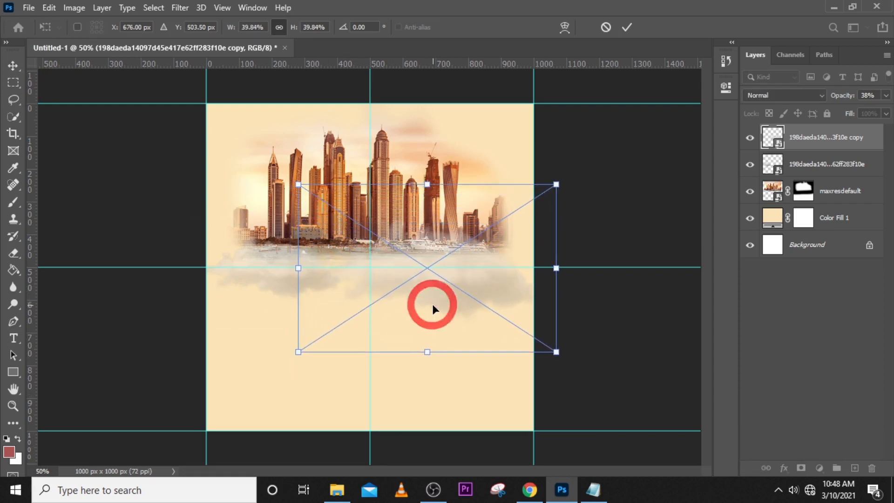
key("Return")
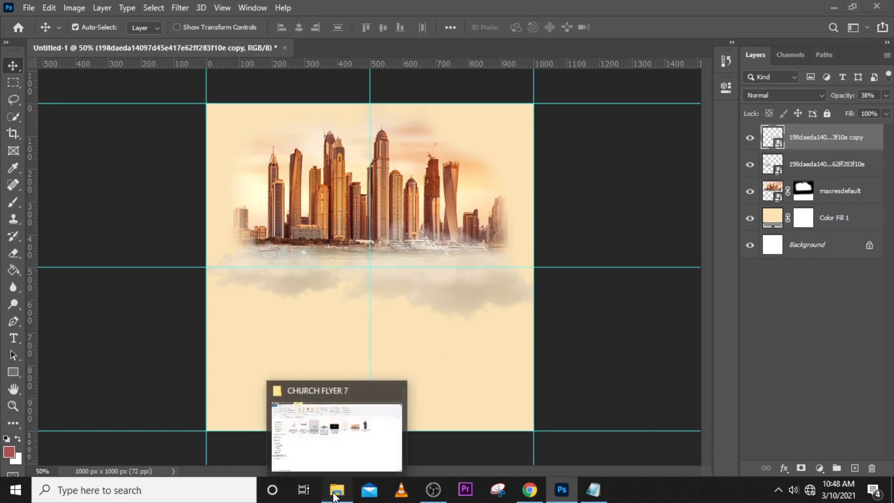
Place the purple cloudscape image from the CHURCH FLYER 7 folder on the canvas and flip it vertically.
left_click(326, 426)
left_click_drag(205, 173, 460, 385)
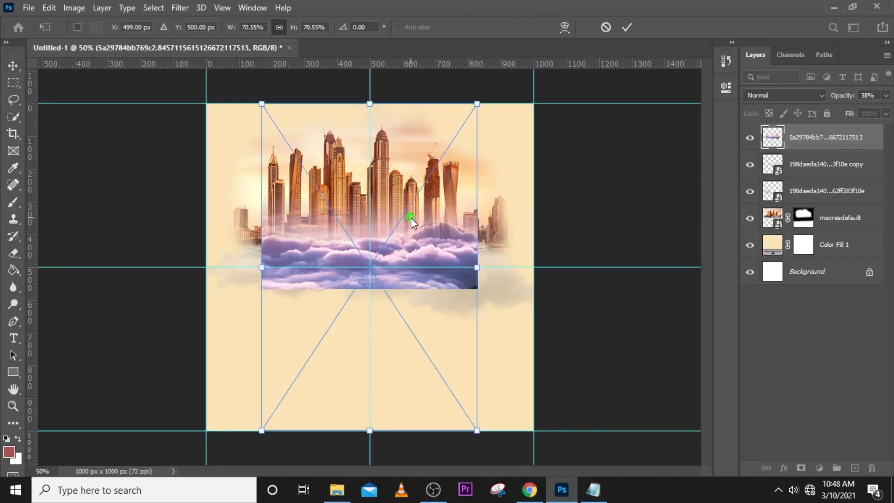
right_click(410, 216)
left_click(444, 429)
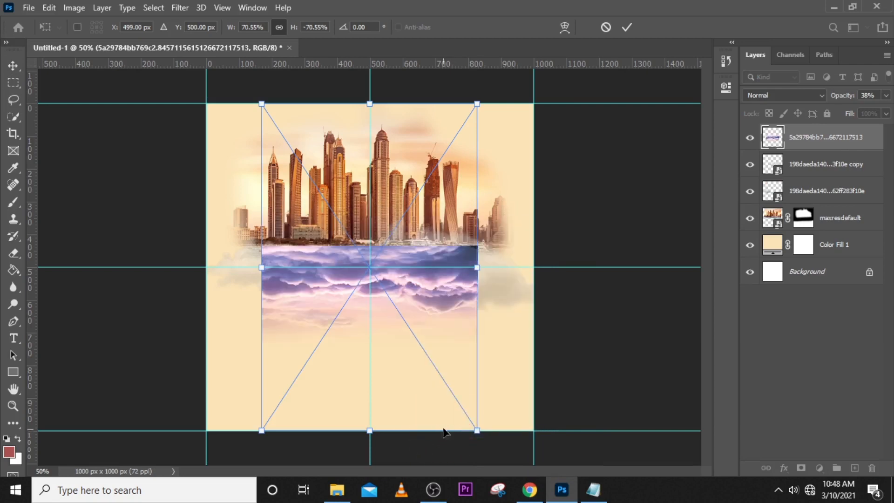
Scale the flipped cloudscape to about 108% to span the canvas width, positioning its upper edge at the skyline's base.
key("ctrl+minus")
key("ctrl+minus")
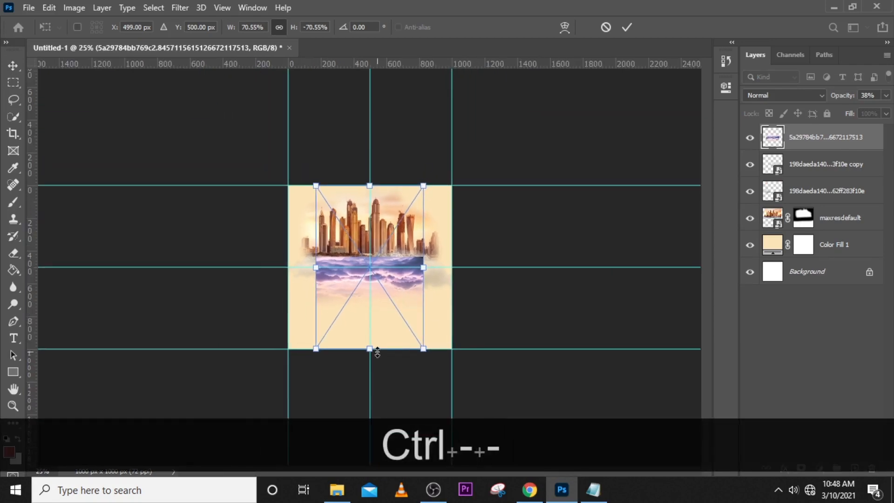
left_click_drag(371, 348, 369, 432)
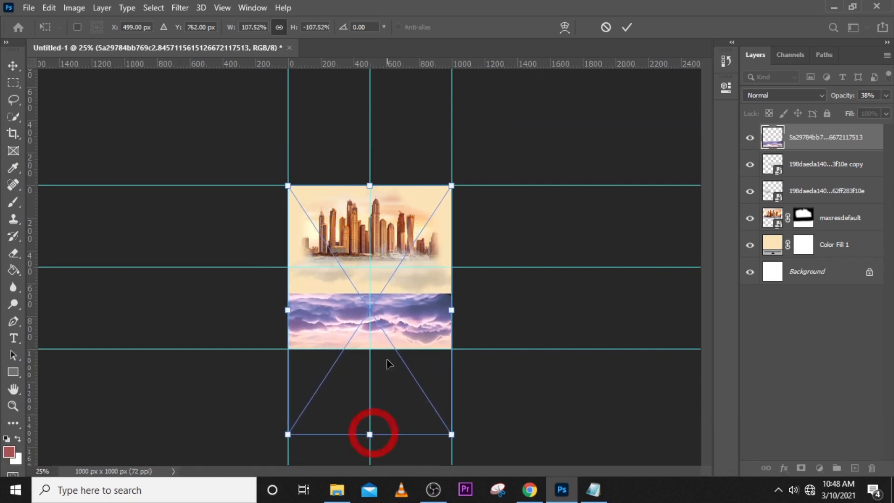
left_click_drag(389, 363, 384, 313)
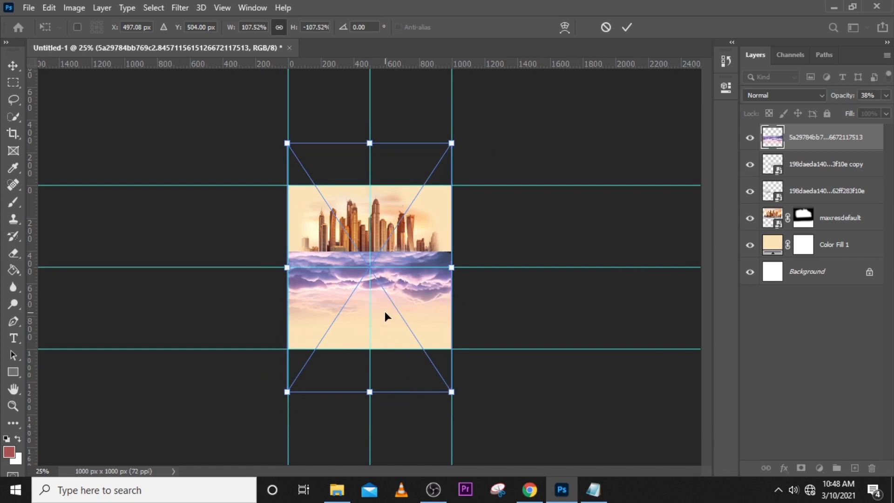
key("ctrl+equal")
key("Return")
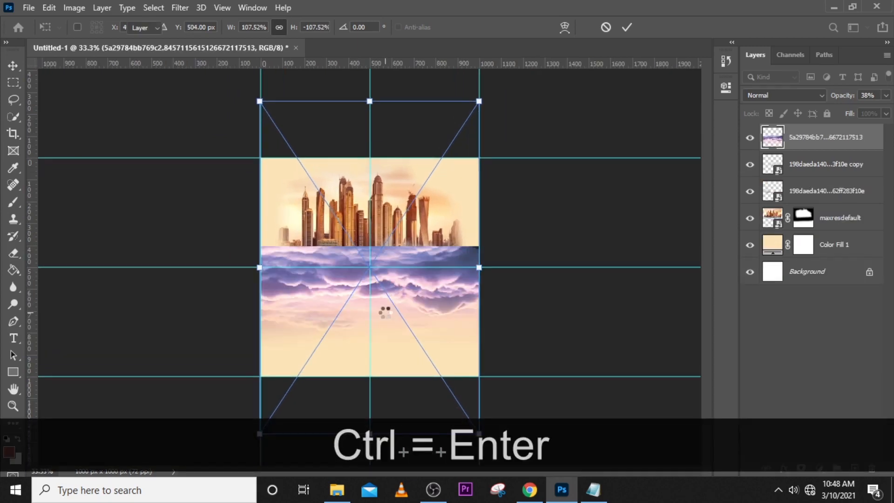
key("ctrl+0")
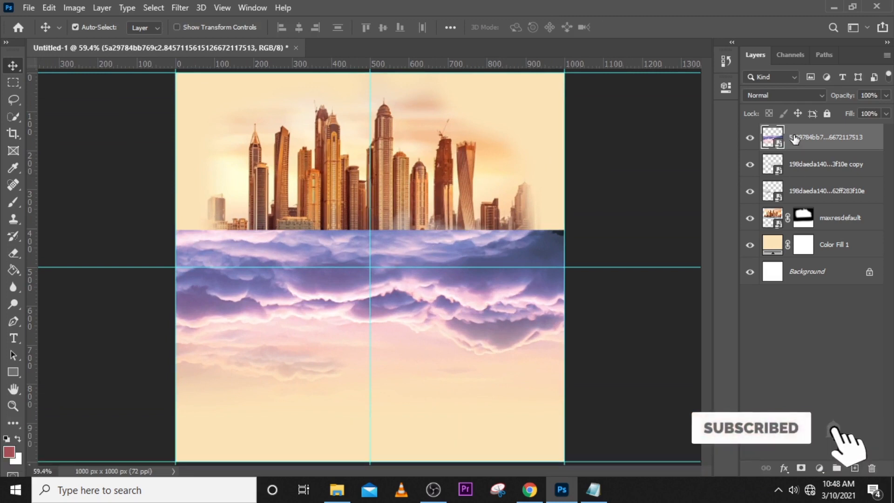
Add a layer mask to the cloudscape and fade its hard upper edge with a 125 px soft black brush.
left_click(800, 467)
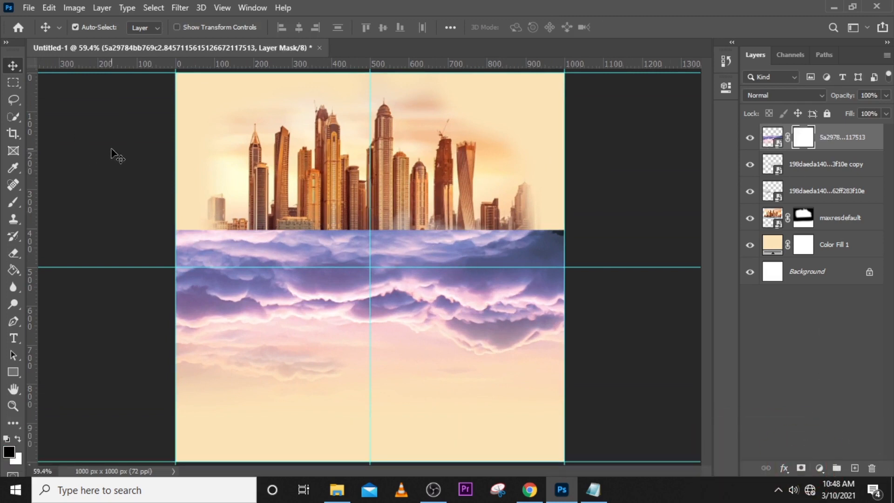
key("b")
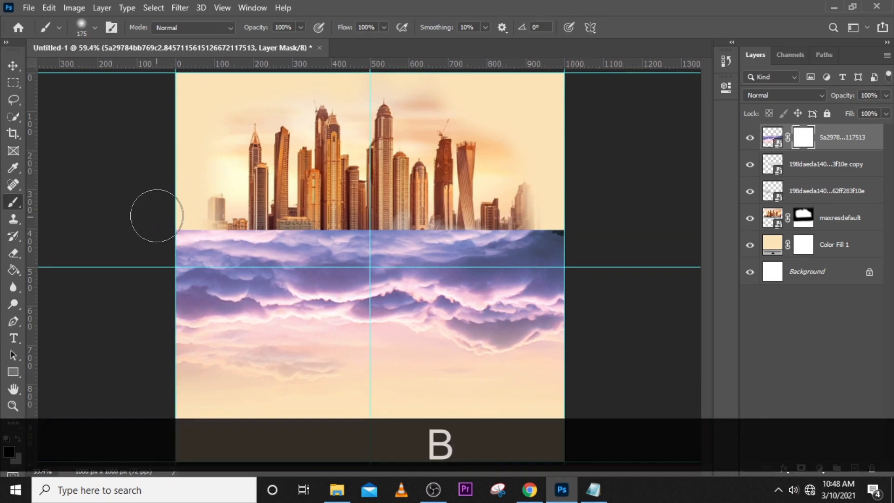
key("bracketleft")
key("bracketleft")
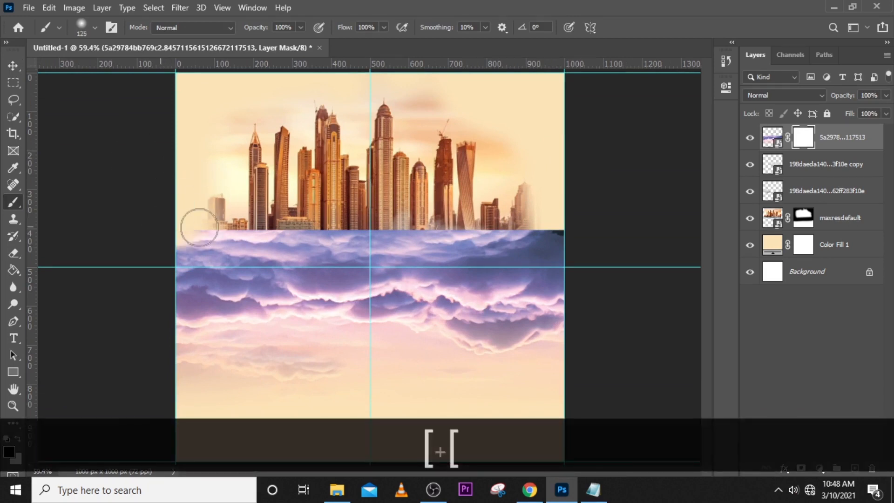
mouse_move(199, 227)
left_mouse_down()
mouse_move(402, 231)
mouse_move(585, 220)
mouse_move(167, 222)
mouse_move(91, 209)
left_mouse_up()
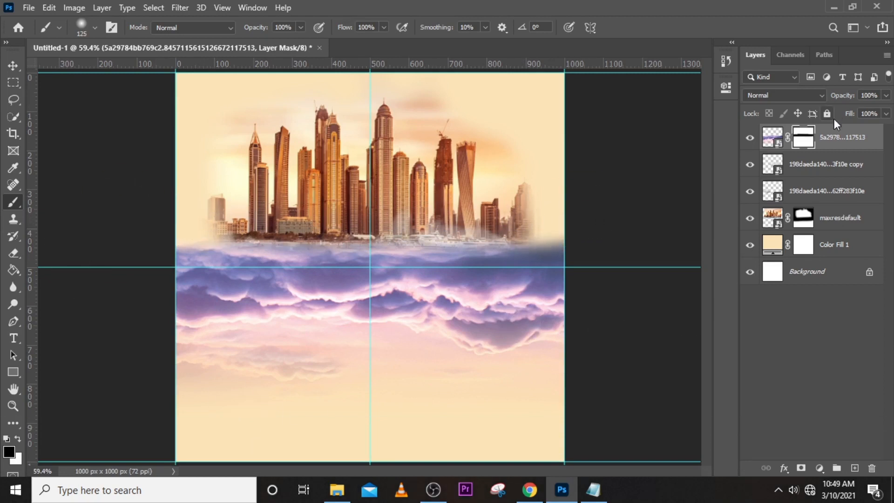
Lower the purple cloudscape layer's opacity to 28%.
left_click(834, 135)
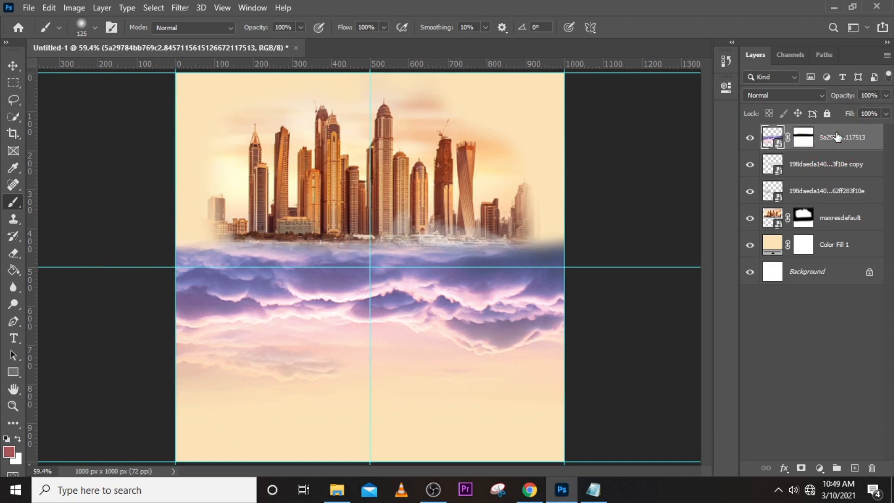
left_click(886, 96)
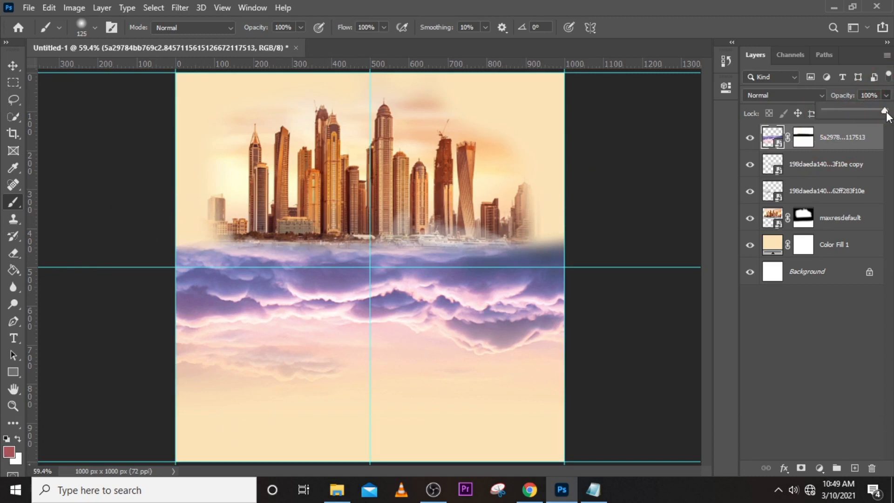
left_click_drag(885, 113, 871, 121)
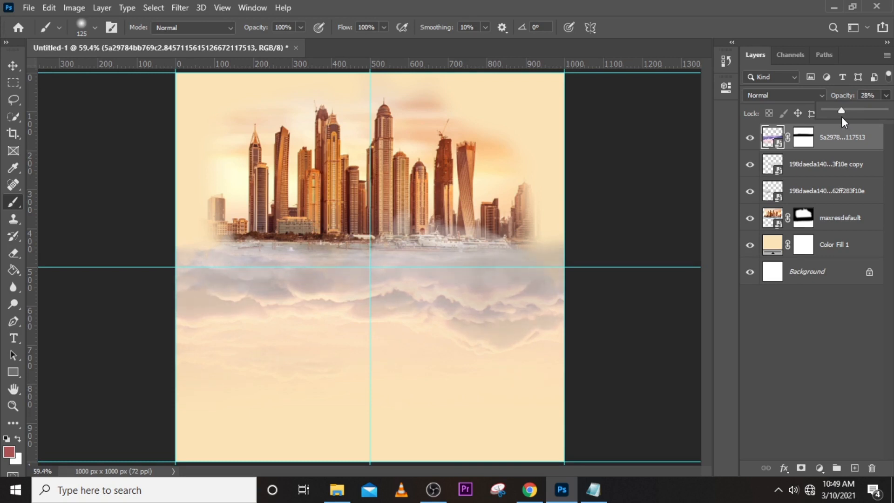
Group the purple cloudscape layer with the two smaller cloud layers and name the group CLOUD.
left_click(833, 146)
left_click(829, 191, "shift")
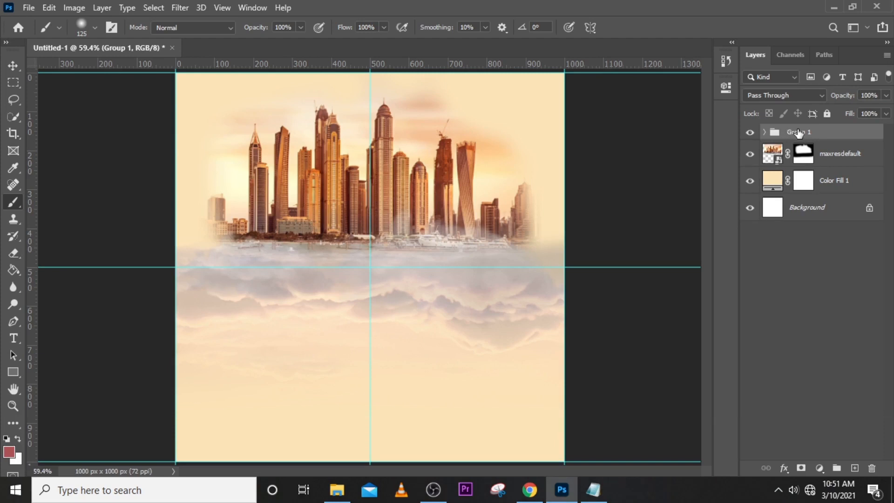
double_click(799, 131)
key("Caps_Lock")
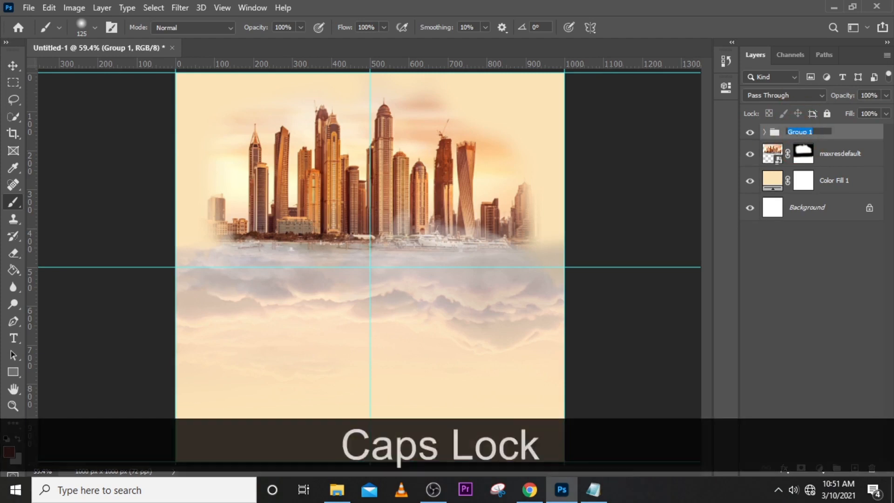
type("CLOUD")
key("Return")
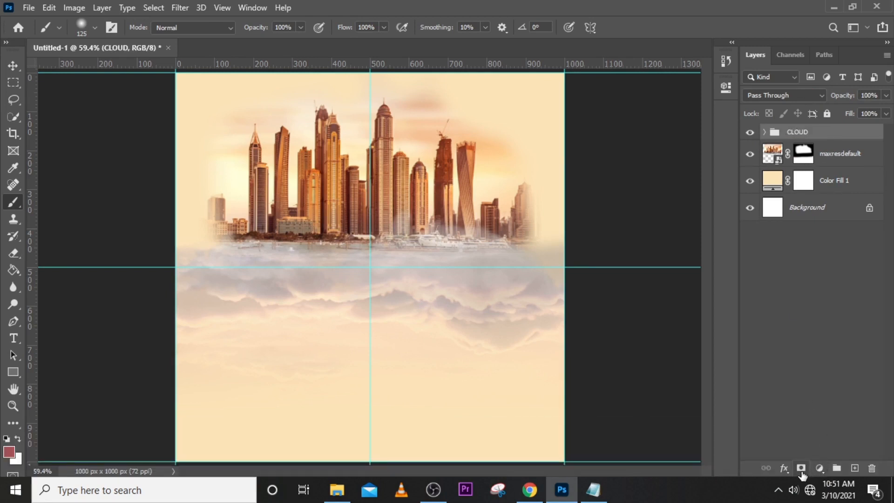
Add a Black & White adjustment layer with default values, clip it to the CLOUD group, and compare the clouds with and without it.
left_click(816, 468)
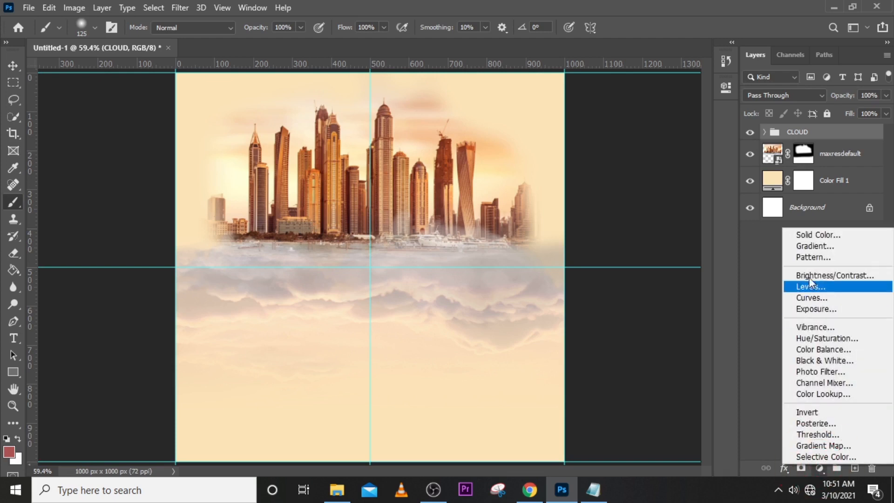
left_click(813, 360)
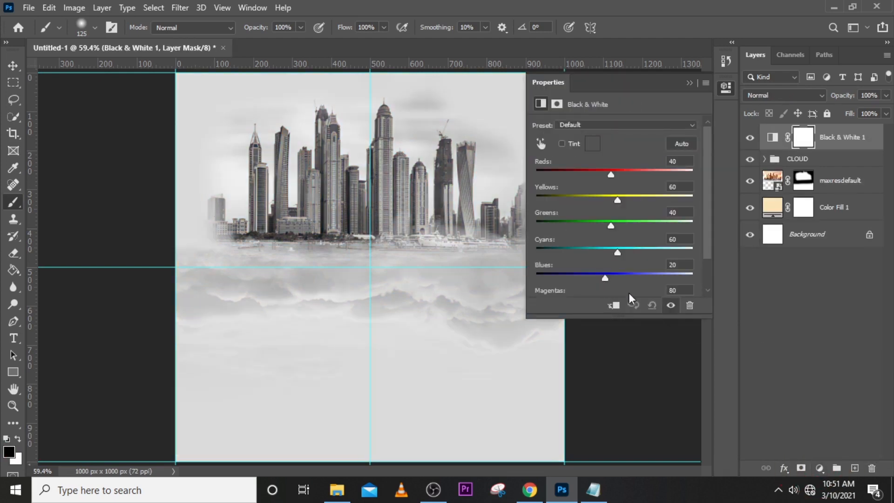
left_click(614, 306)
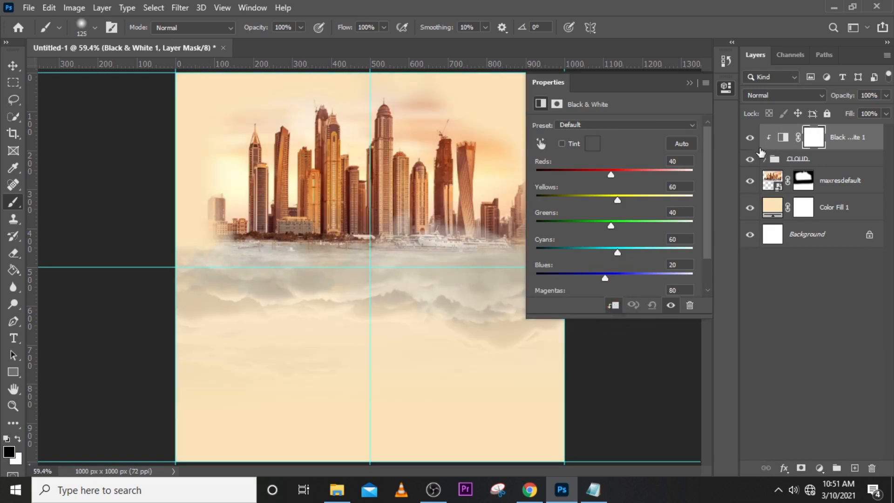
left_click(759, 153)
left_click(749, 140)
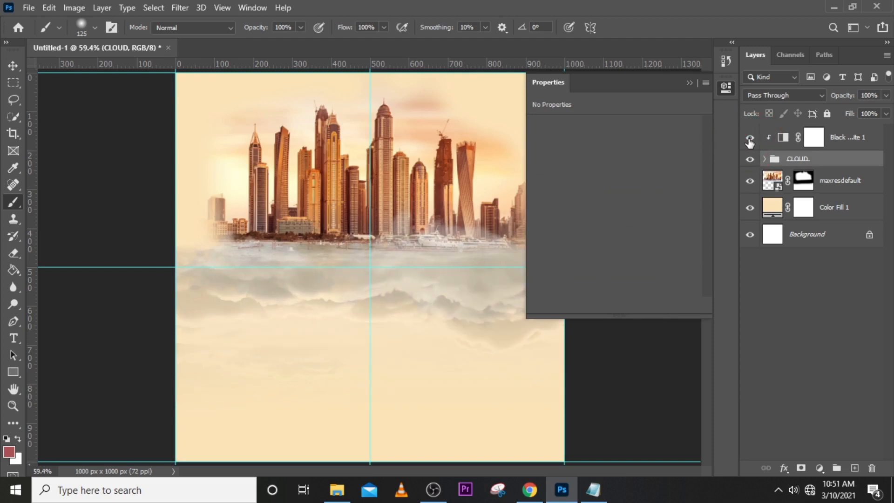
left_click(749, 139)
left_click(691, 84)
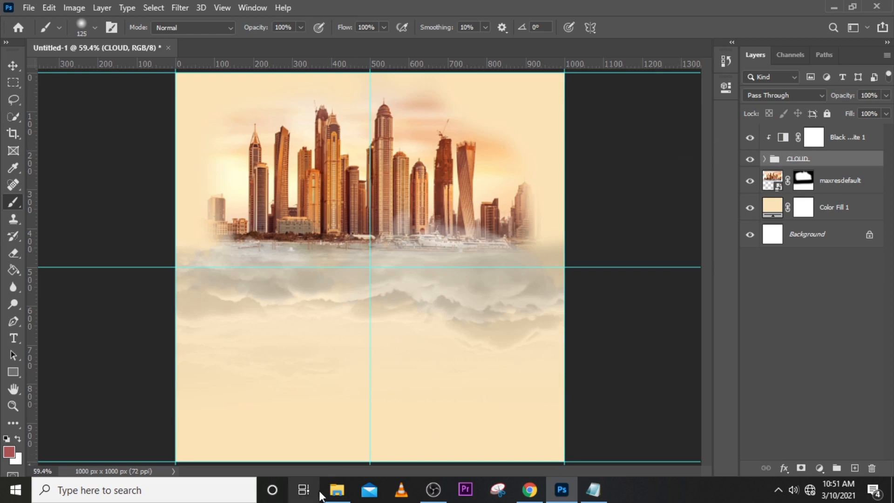
Place the snowy mountain peak image across the canvas width, with the mountain along the lower edge of the flyer.
left_click(337, 490)
left_click_drag(352, 181, 389, 321)
mouse_move(378, 207)
left_mouse_down()
mouse_move(403, 289)
mouse_move(395, 372)
mouse_move(387, 377)
mouse_move(387, 335)
left_mouse_up()
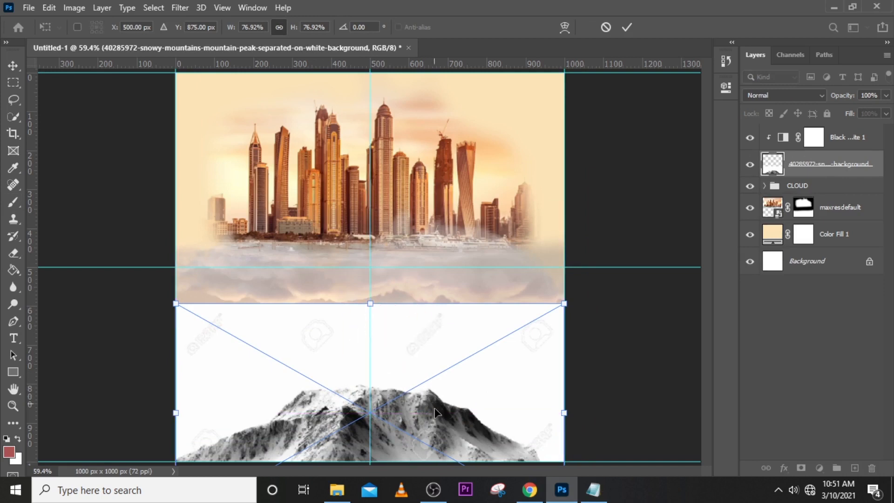
key("Return")
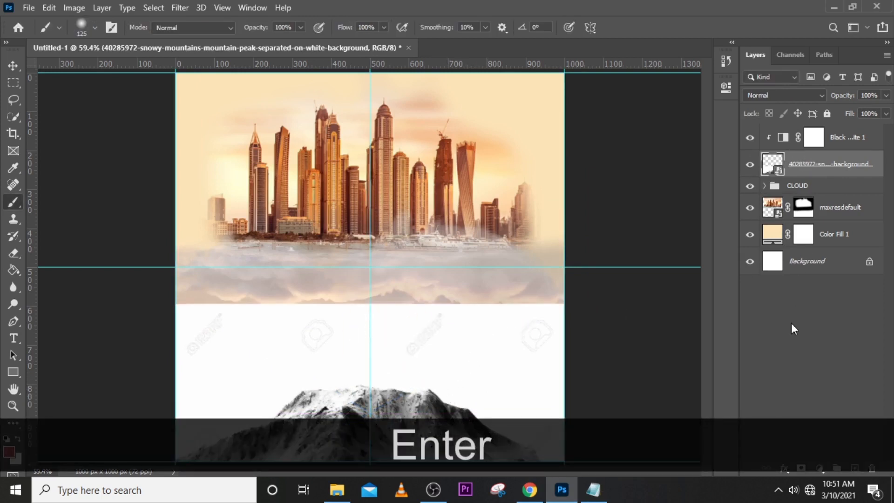
Add a layer mask to the mountain layer and paint out its white backdrop with a 200 px soft black brush.
left_click(800, 467)
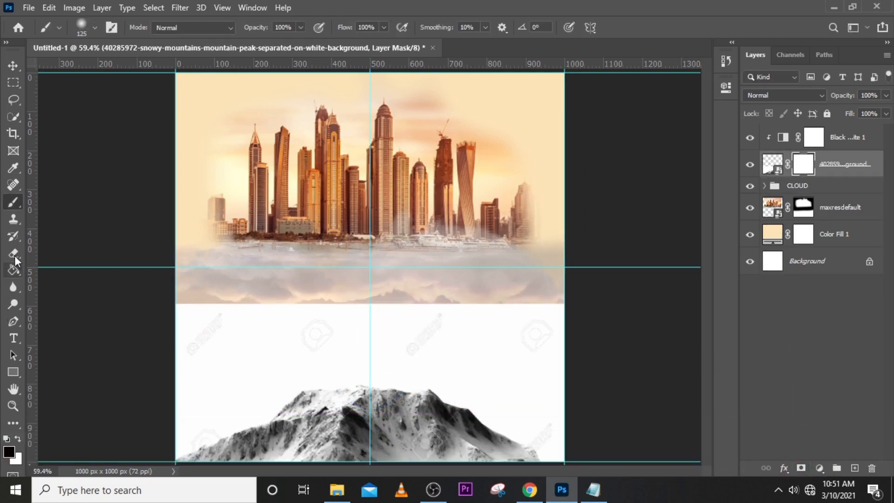
key("b")
key("Caps_Lock")
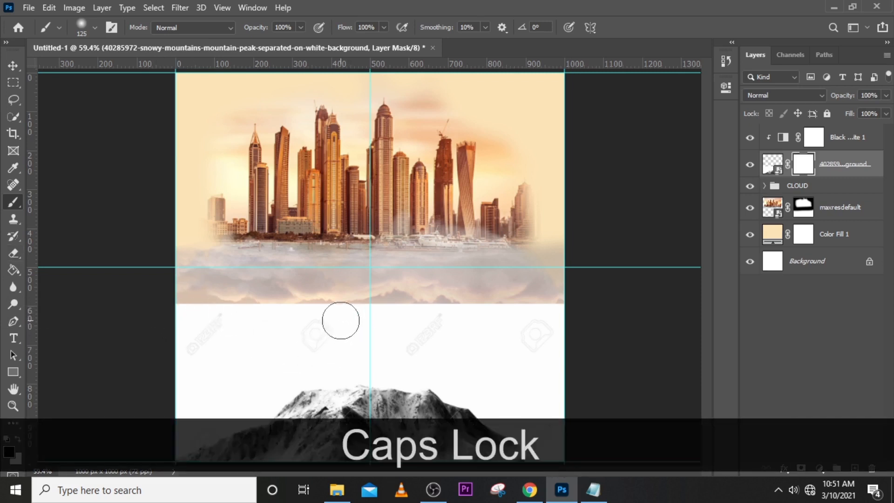
key("bracketright")
key("bracketright")
key("bracketright")
mouse_move(530, 321)
left_mouse_down()
mouse_move(450, 312)
mouse_move(346, 324)
mouse_move(459, 308)
mouse_move(171, 335)
mouse_move(262, 322)
mouse_move(186, 317)
mouse_move(203, 334)
mouse_move(179, 396)
mouse_move(229, 382)
mouse_move(190, 416)
mouse_move(272, 361)
mouse_move(260, 365)
mouse_move(329, 344)
mouse_move(442, 349)
mouse_move(421, 350)
mouse_move(567, 408)
mouse_move(561, 417)
mouse_move(574, 427)
mouse_move(516, 377)
mouse_move(549, 401)
left_mouse_up()
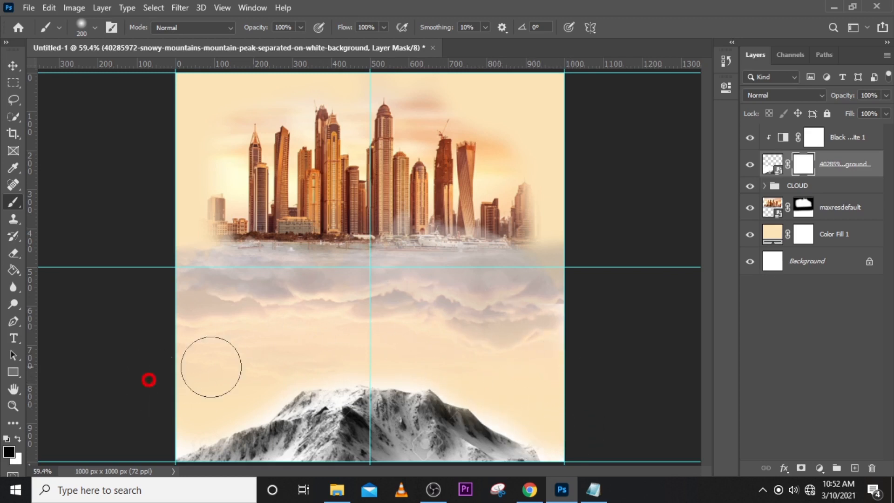
Move the mountain layer above the Black & White adjustment and clip the adjustment to the CLOUD group again.
left_click(771, 164)
left_click_drag(823, 168, 823, 130)
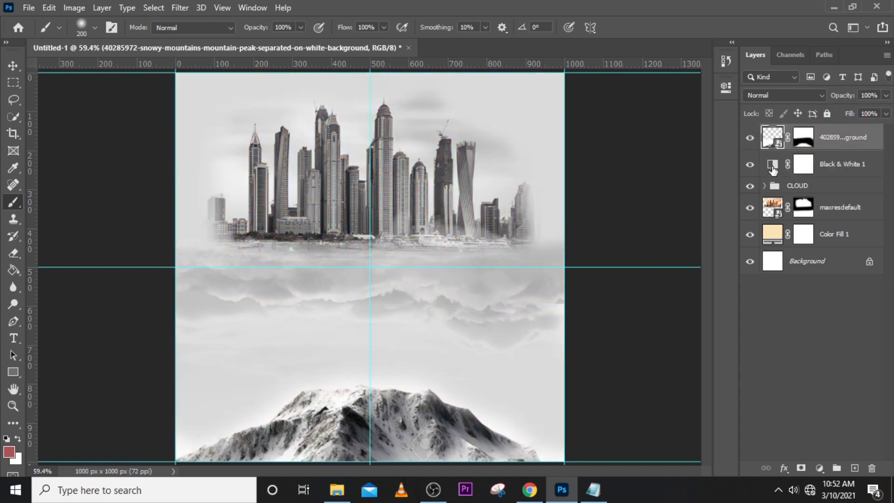
double_click(773, 168)
left_click(612, 305)
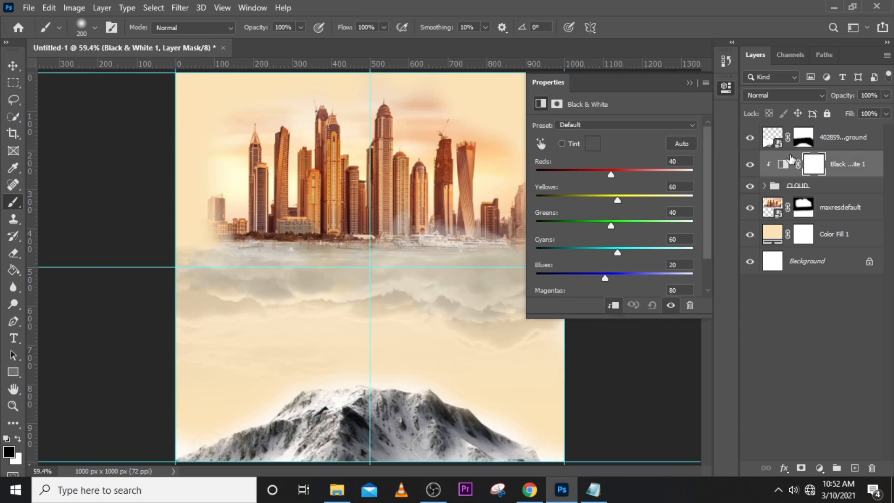
Lower the mountain layer's opacity to about 20%.
left_click(799, 137)
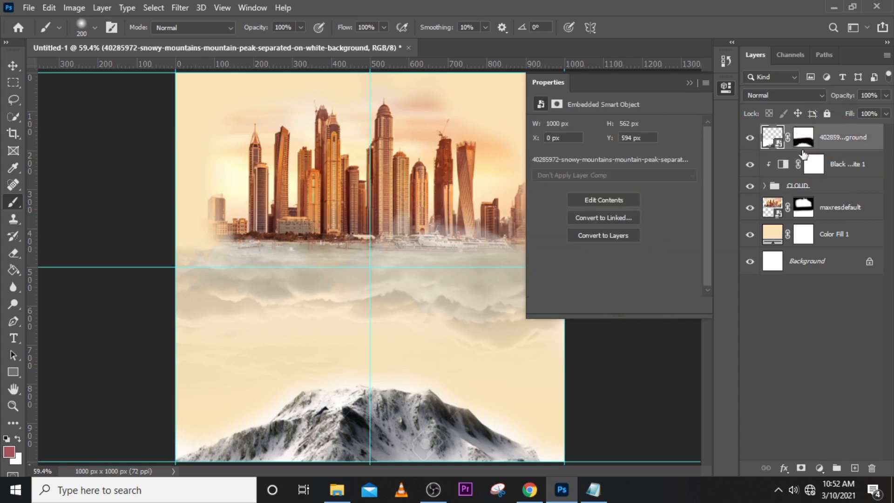
left_click(689, 83)
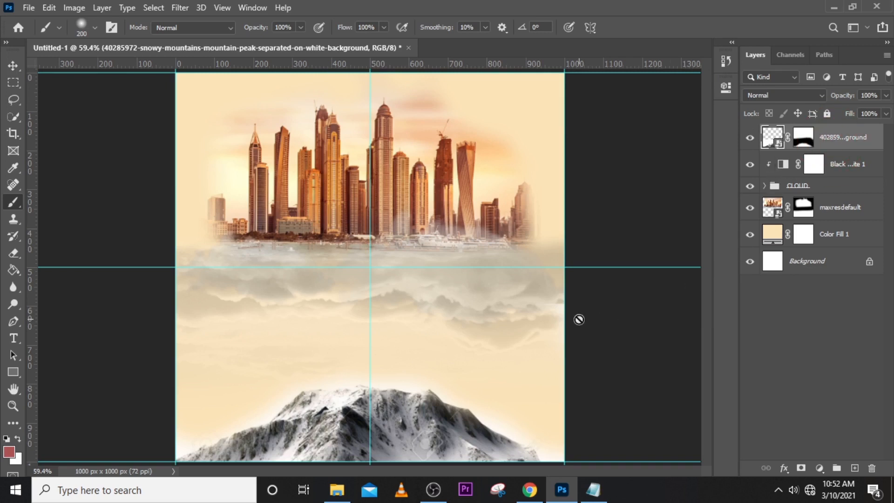
left_click(886, 95)
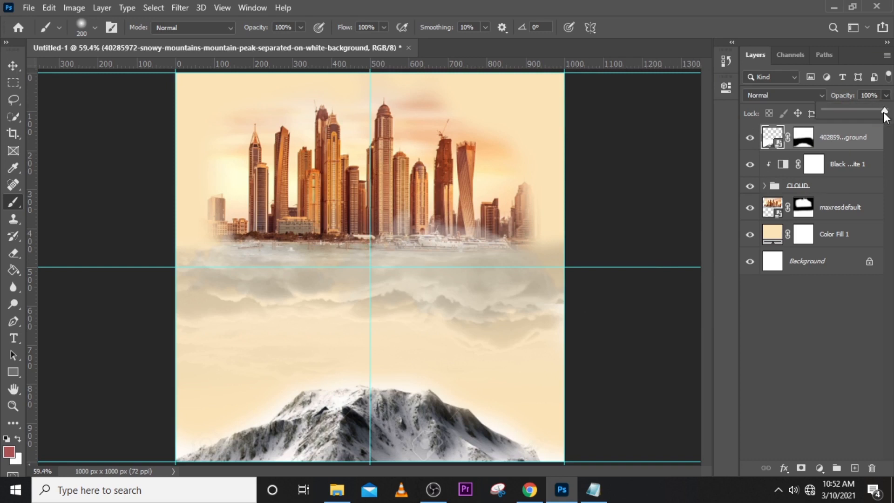
left_click_drag(864, 110, 843, 109)
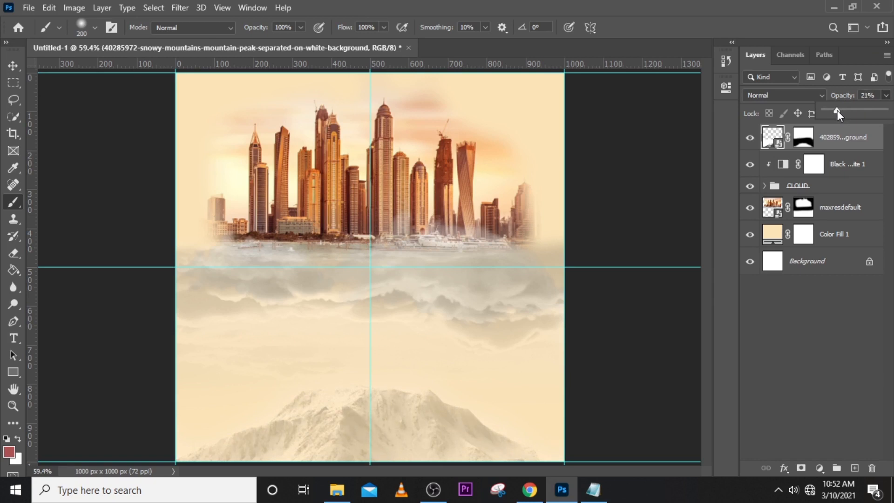
left_click_drag(836, 110, 834, 111)
On a new layer, paint a wide band of the sampled cream background colour across the skyline's base and clouds with a 500 px soft brush.
left_click(854, 468)
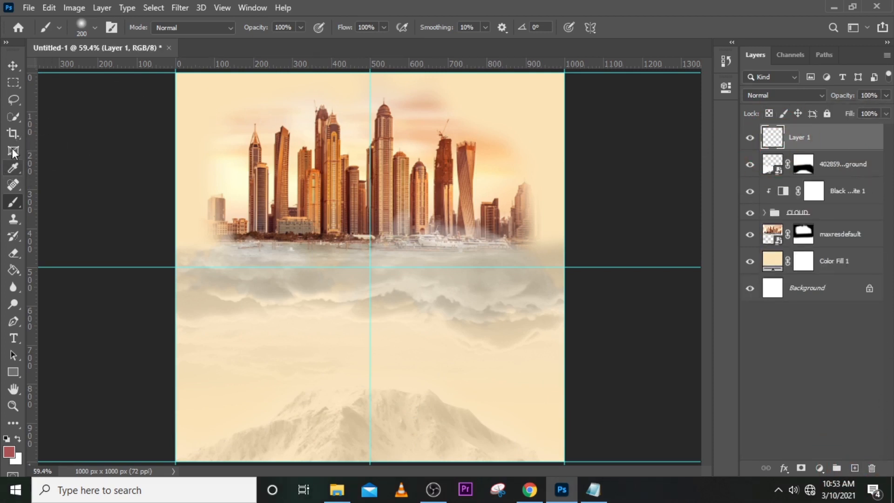
left_click(13, 203)
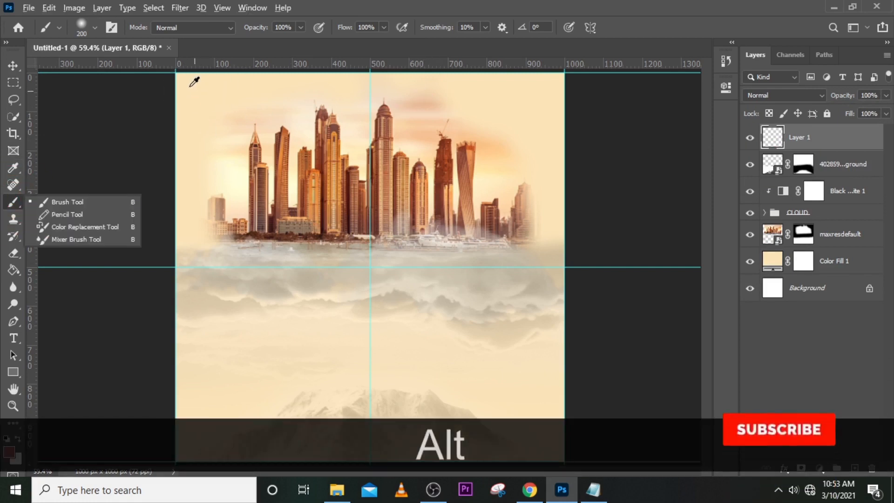
left_click(180, 77, "alt")
left_click(181, 79, "alt")
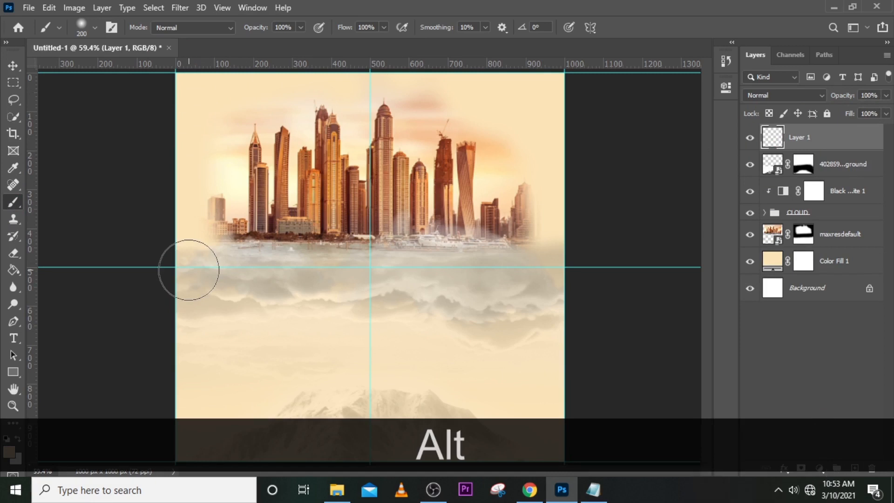
key("bracketright")
key("bracketright")
key("bracketright")
key("bracketright")
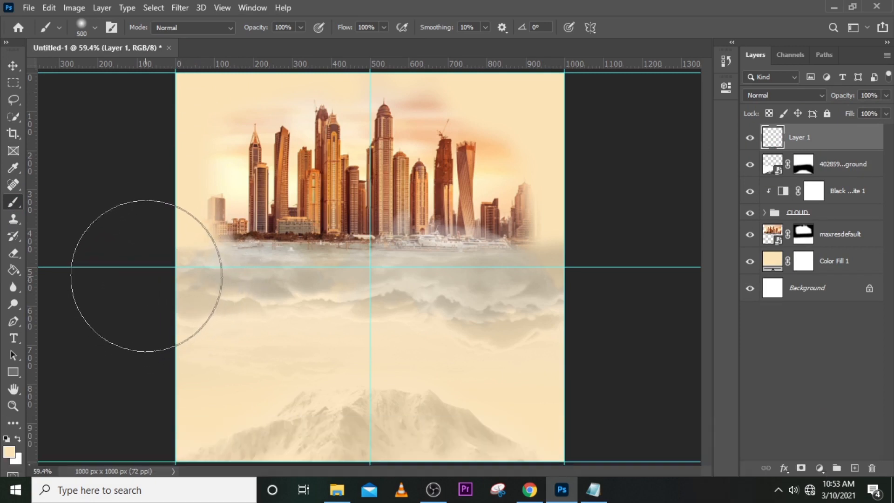
mouse_move(146, 242)
left_mouse_down()
mouse_move(319, 226)
mouse_move(610, 235)
mouse_move(625, 225)
left_mouse_up()
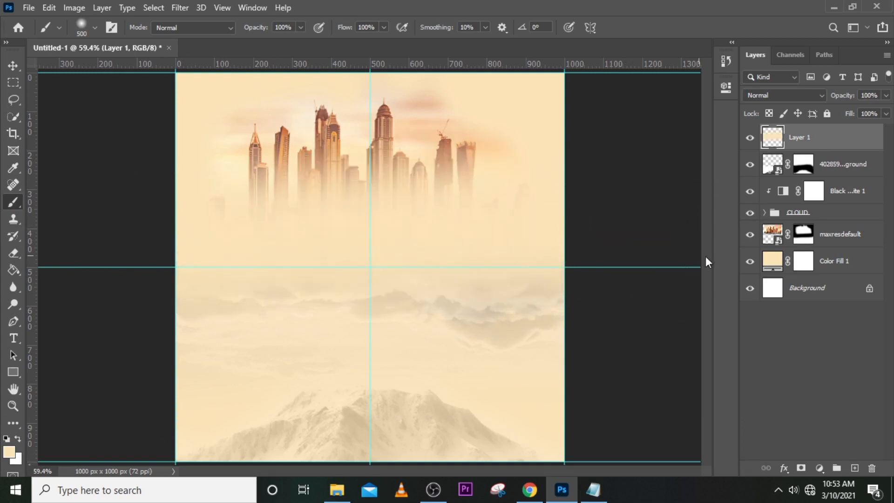
Lower the opacity of the painted cream haze layer to 40%.
left_click(887, 96)
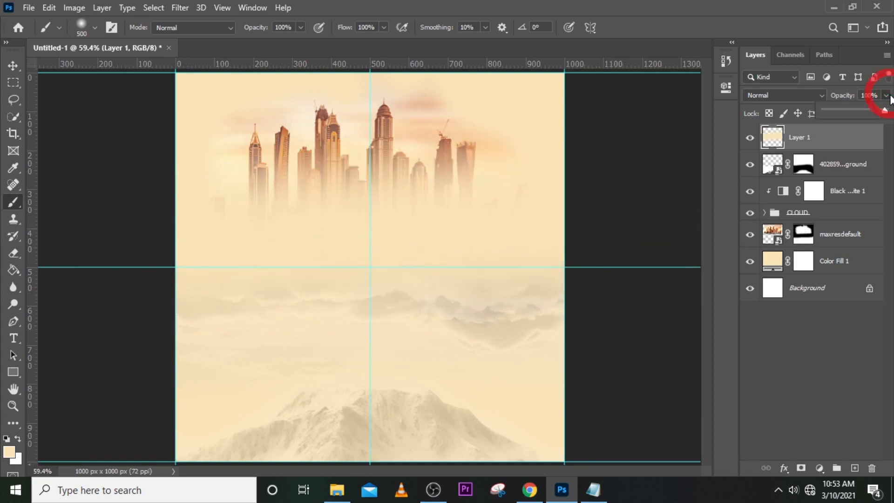
left_click_drag(884, 108, 884, 113)
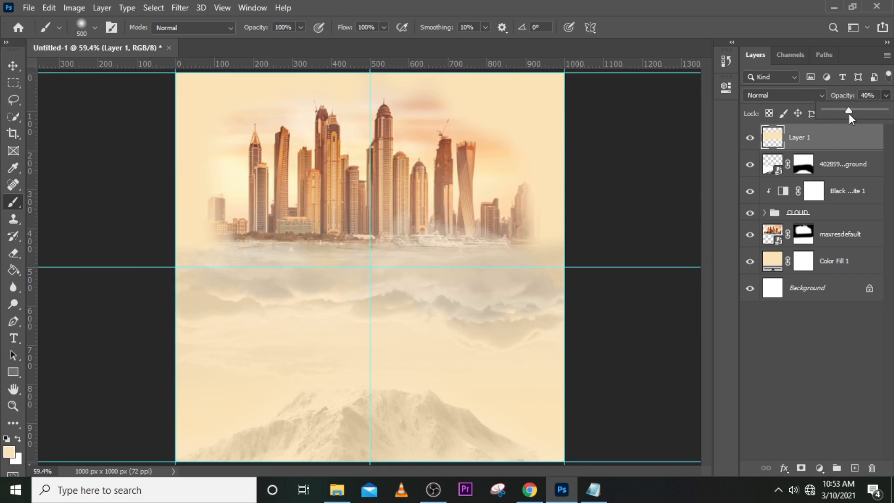
left_click(815, 141)
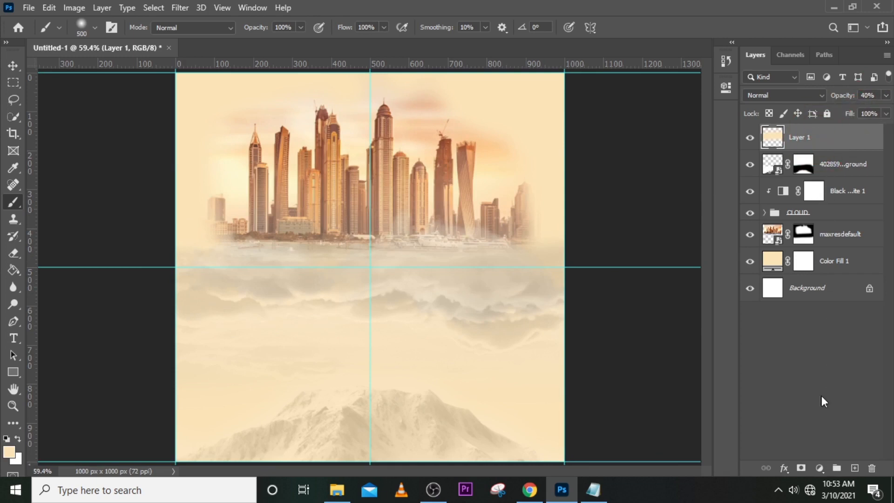
Mask the cream haze layer and clear it from the skyscrapers with a 175 px soft black brush.
left_click(802, 468)
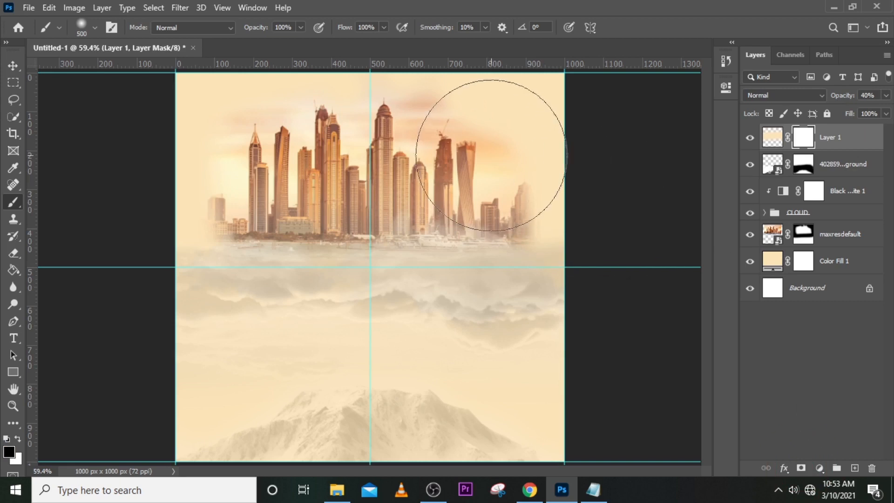
key("bracketleft")
key("bracketleft")
key("bracketleft")
key("bracketleft")
key("bracketleft")
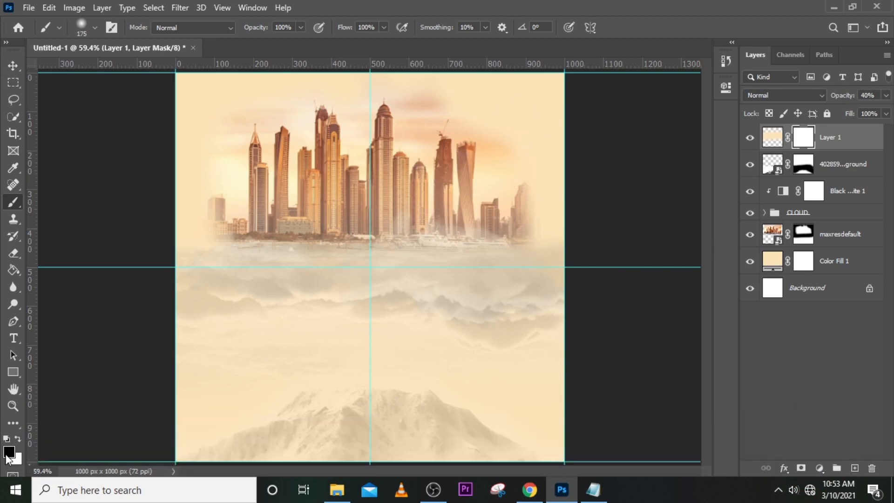
mouse_move(346, 130)
left_mouse_down()
mouse_move(381, 134)
mouse_move(327, 125)
mouse_move(362, 117)
mouse_move(418, 138)
mouse_move(373, 174)
mouse_move(421, 166)
mouse_move(411, 180)
mouse_move(382, 189)
mouse_move(241, 167)
mouse_move(273, 182)
mouse_move(265, 190)
mouse_move(325, 176)
mouse_move(370, 195)
mouse_move(487, 210)
left_mouse_up()
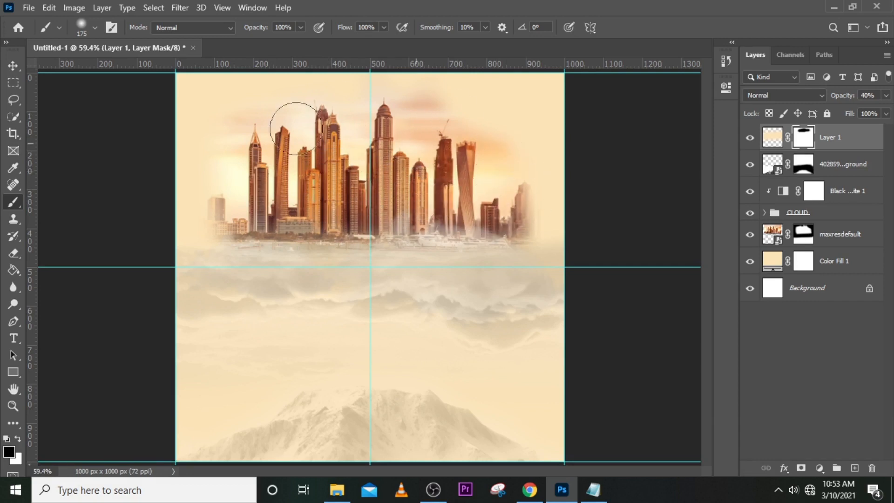
mouse_move(245, 201)
left_mouse_down()
mouse_move(434, 215)
mouse_move(437, 205)
mouse_move(512, 201)
left_mouse_up()
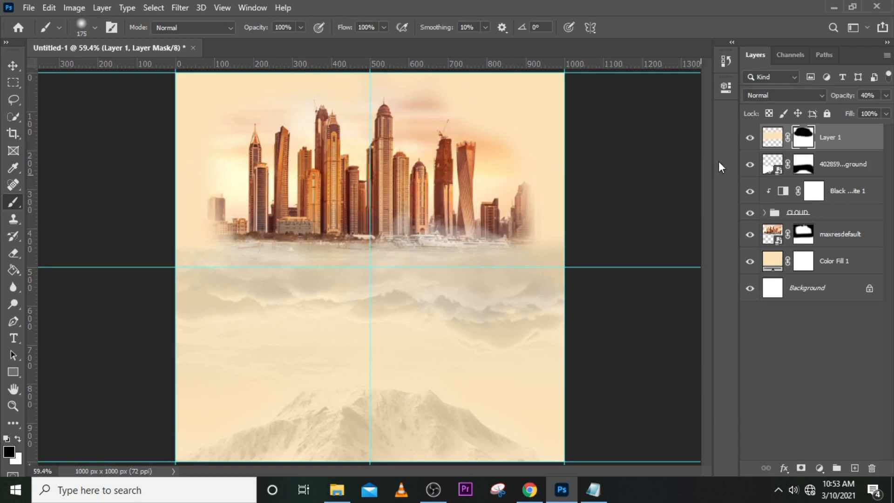
Compare the flyer with and without the cream haze layer, leaving the layer visible.
left_click(752, 138)
left_click(753, 138)
left_click(753, 138)
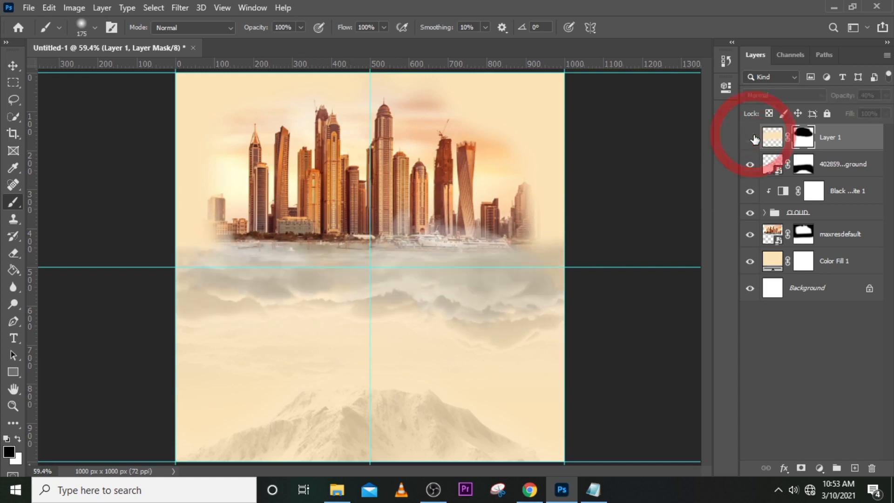
left_click(753, 138)
left_click(753, 138)
left_click(753, 138)
left_click(753, 138)
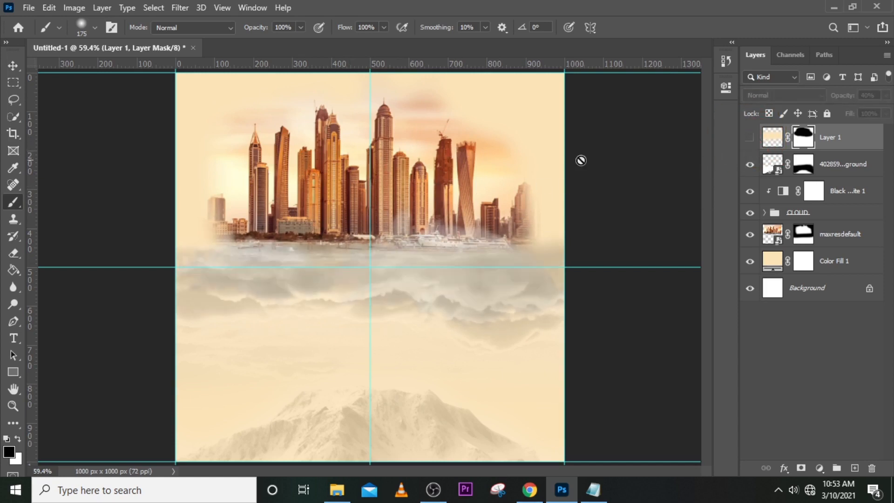
left_click(750, 138)
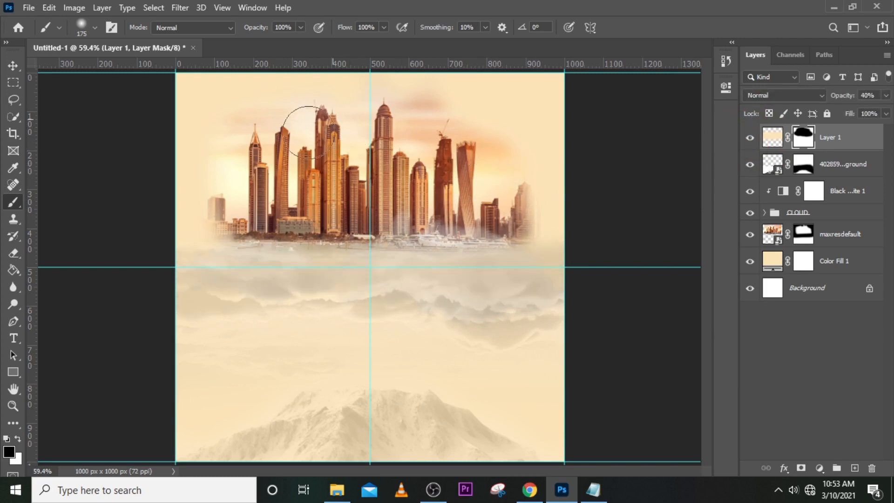
Group all layers above the white Background layer and name the group BG.
left_click(342, 131)
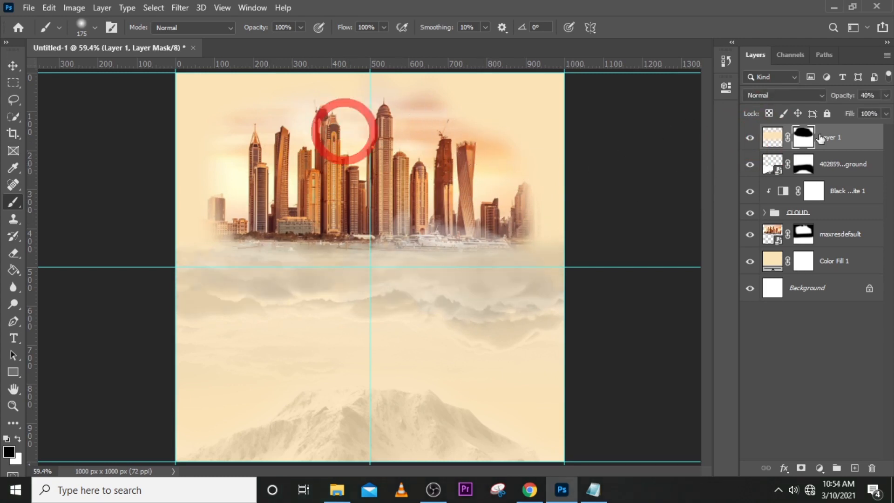
left_click(843, 144)
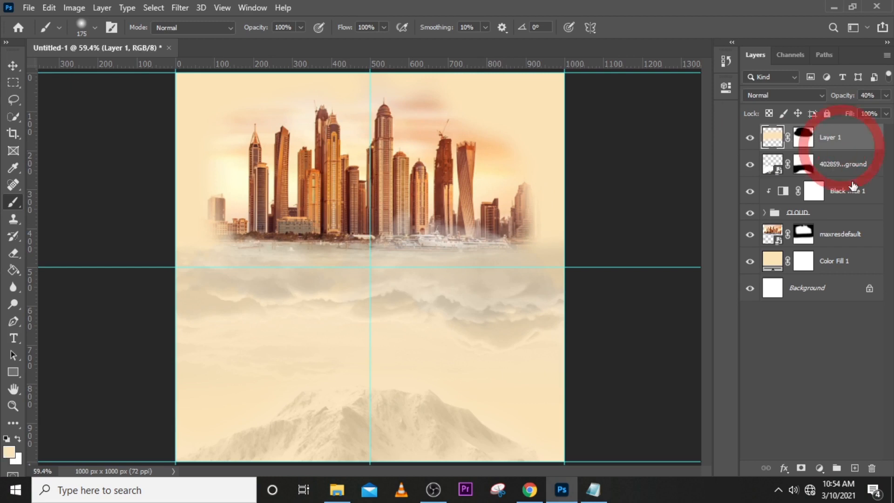
left_click(833, 268, "shift")
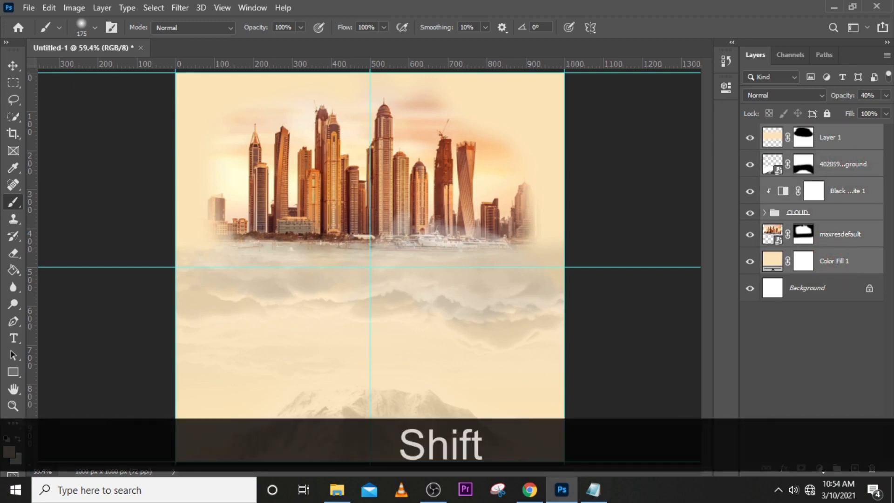
key("ctrl+shift+g")
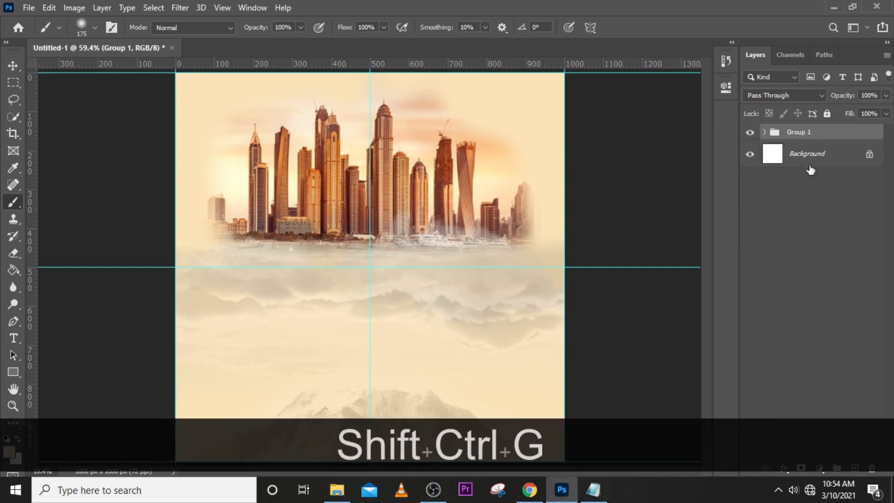
double_click(801, 132)
key("Caps_Lock")
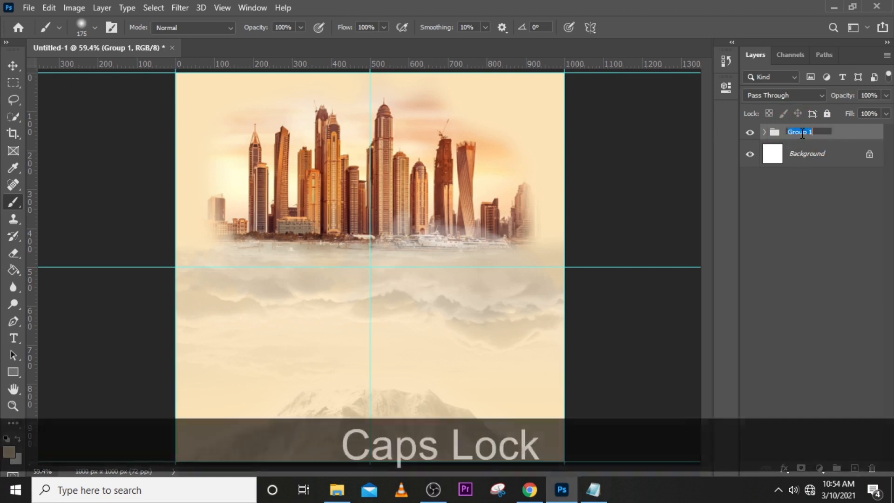
type("BG")
key("Return")
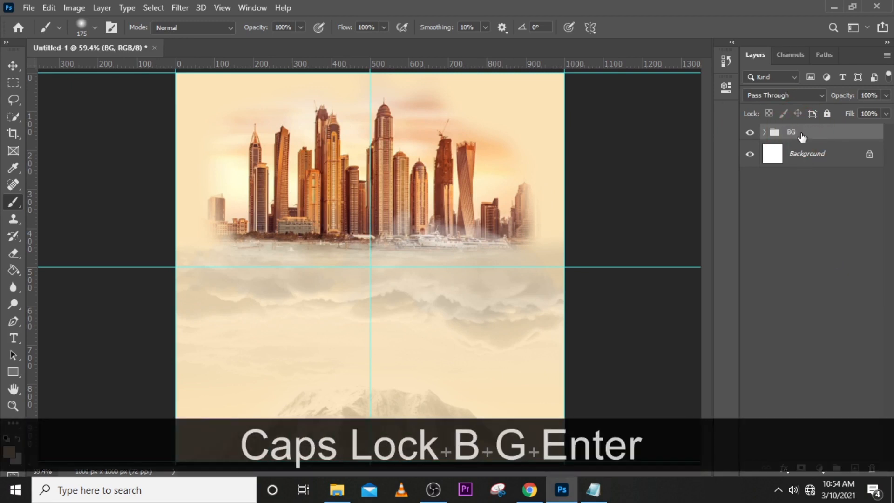
Add a point text layer below the skyline containing the title HIS GLORY, copied from the GLRY notes in Notepad.
key("t")
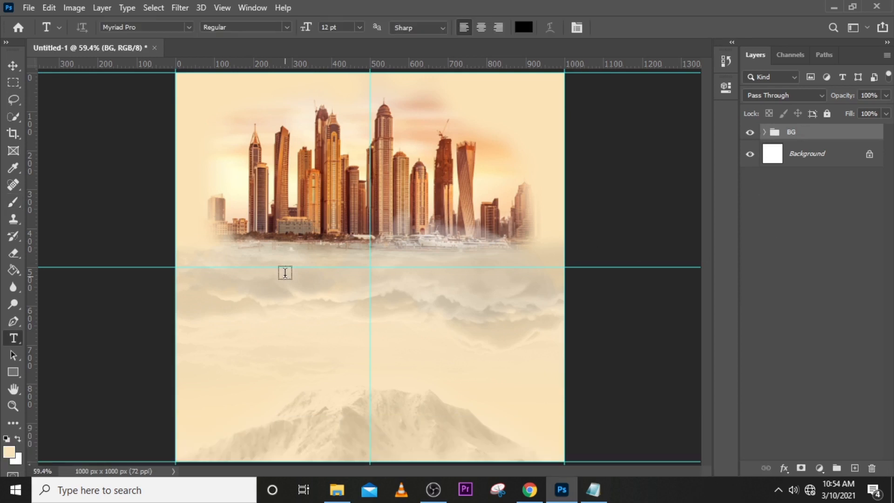
left_click(285, 272)
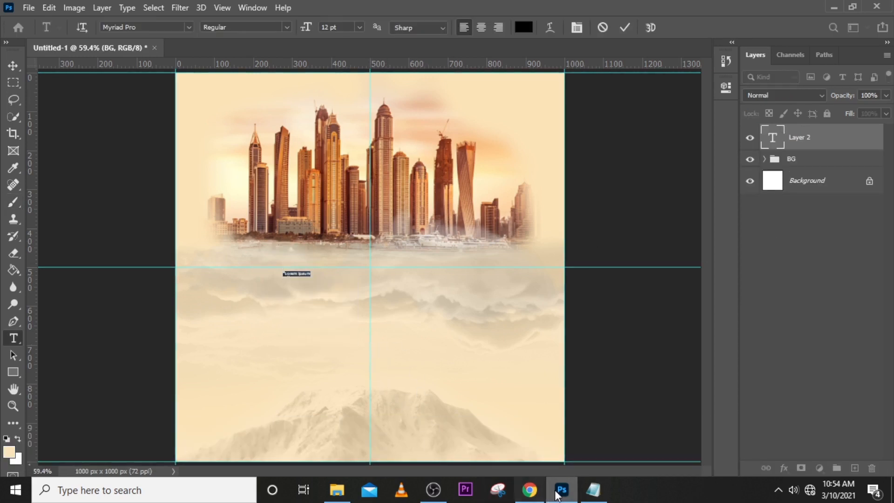
left_click(592, 489)
left_click_drag(623, 244, 559, 243)
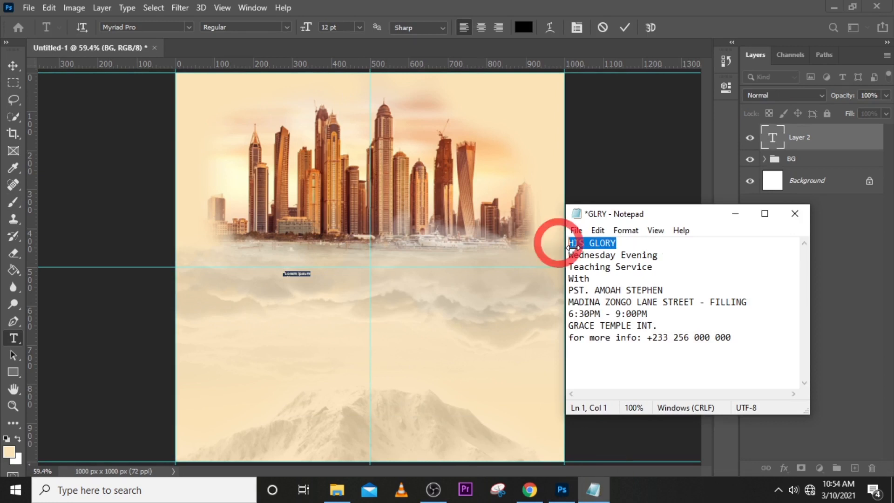
key("ctrl+c")
left_click(447, 8)
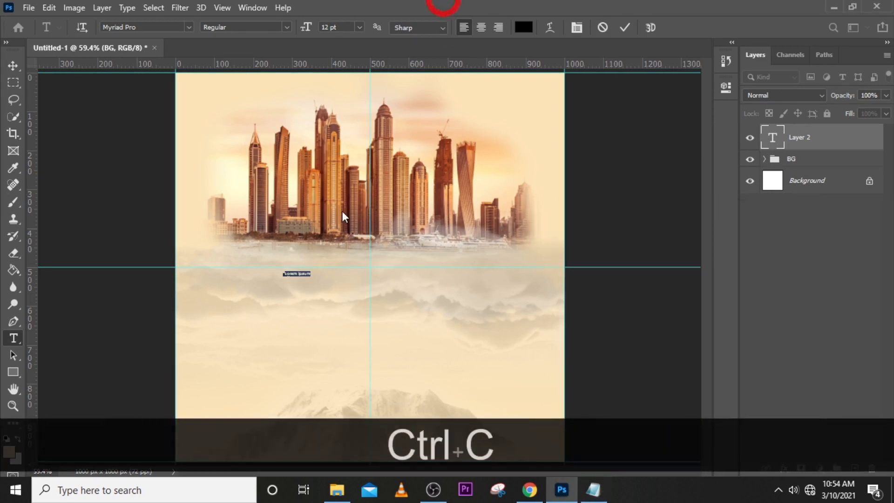
key("ctrl+v")
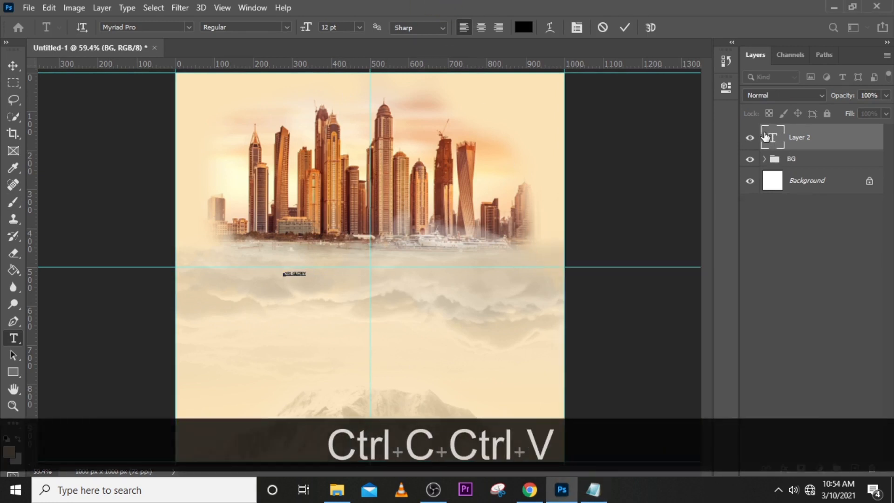
left_click(725, 91)
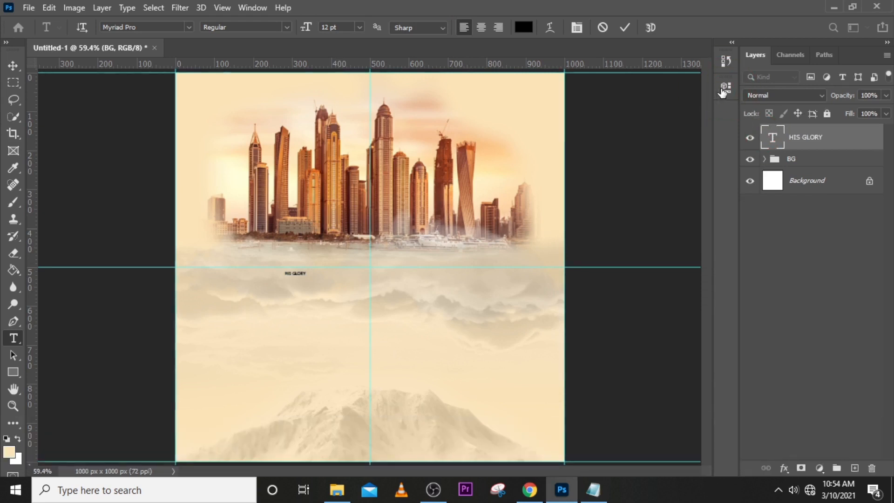
Set the HIS GLORY title's font to Arial CE MT Black.
left_click(726, 89)
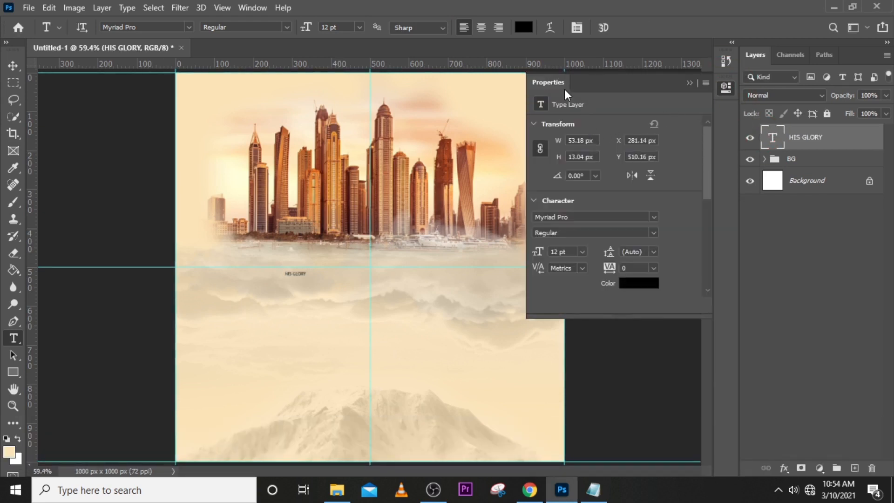
left_click(654, 215)
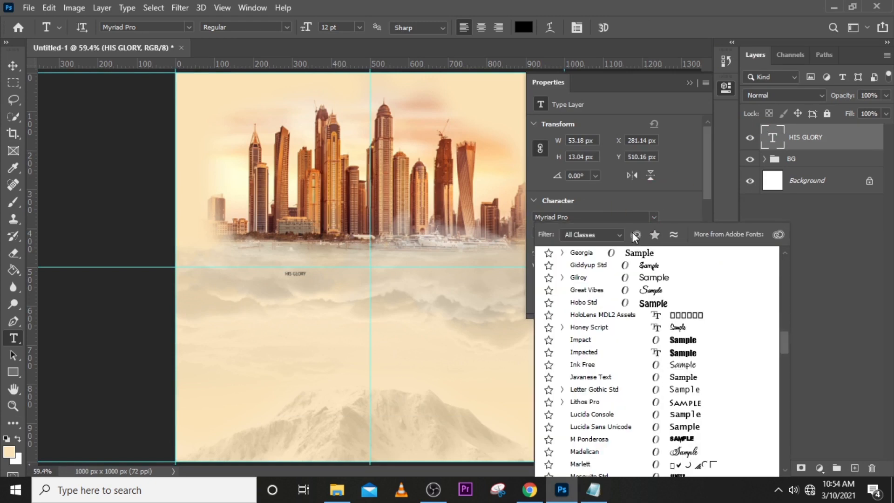
scroll(597, 317, "down", 1)
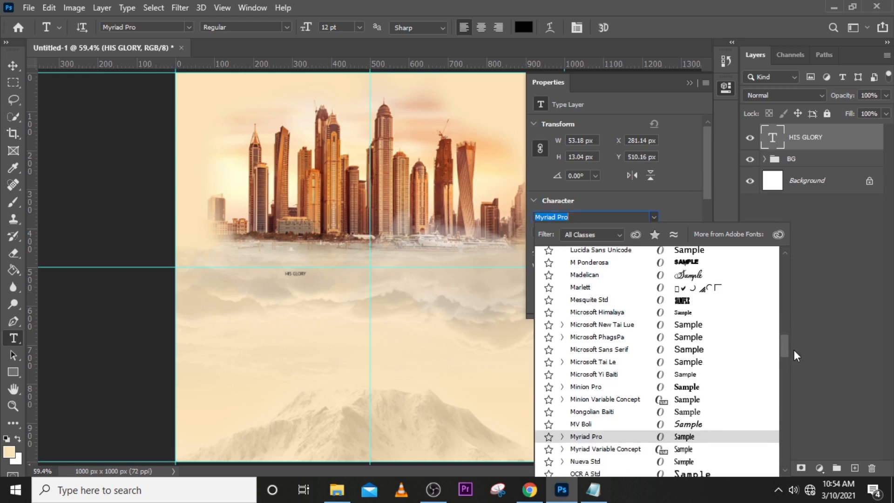
left_click_drag(787, 345, 785, 267)
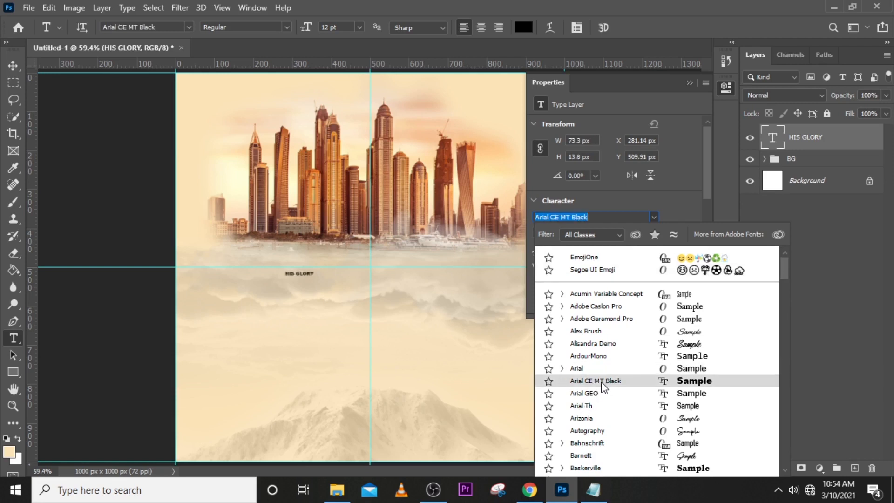
left_click(603, 384)
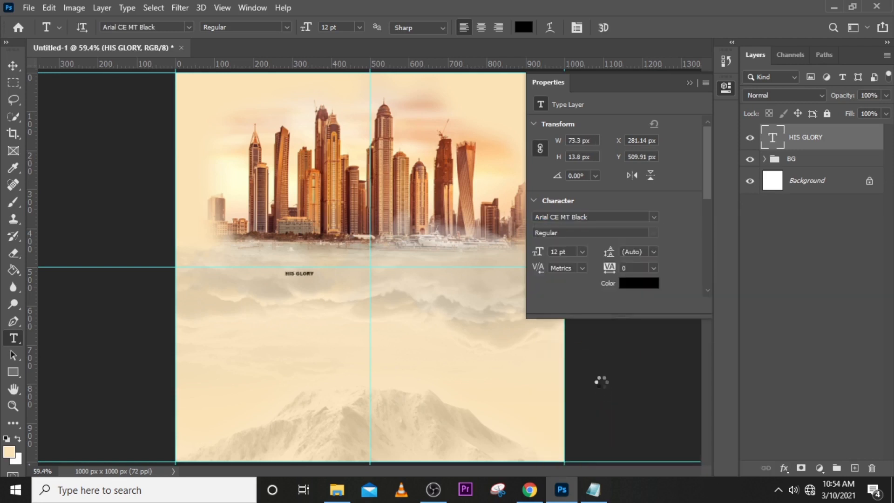
Set the HIS GLORY title's size to 141 pt and move it fully onto the flyer, just beneath the skyline.
left_click(547, 253)
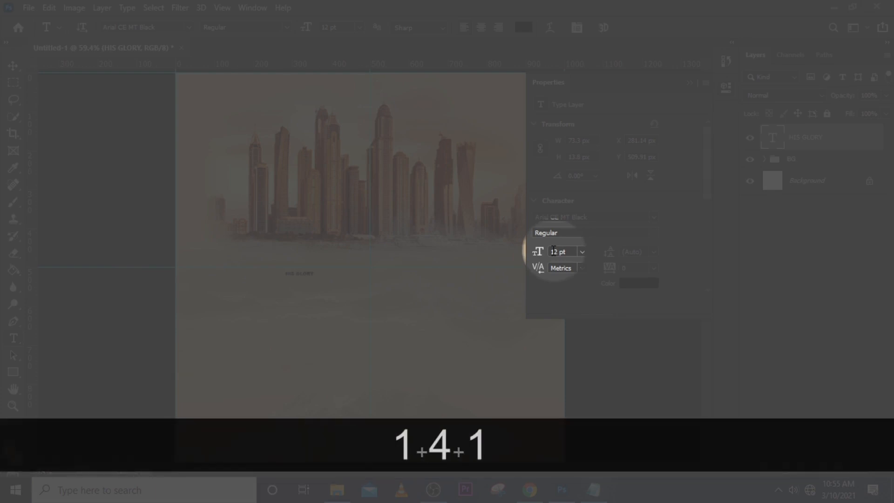
key("space")
key("Return")
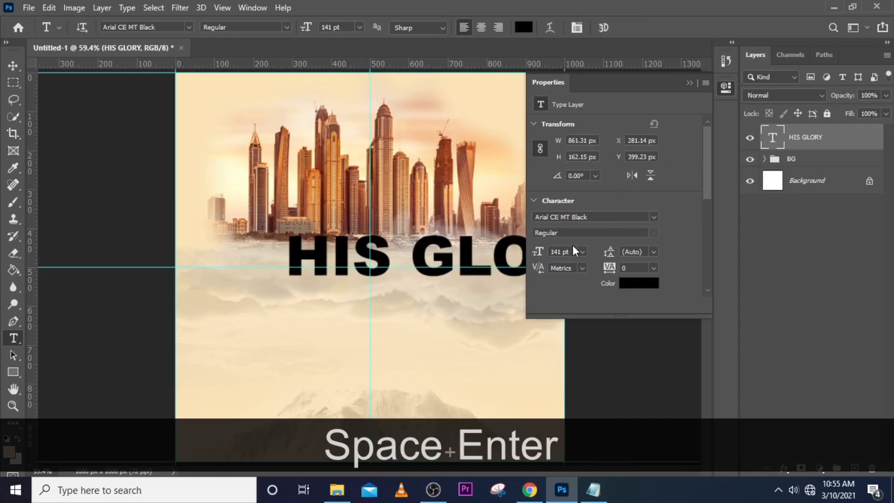
left_click(688, 82)
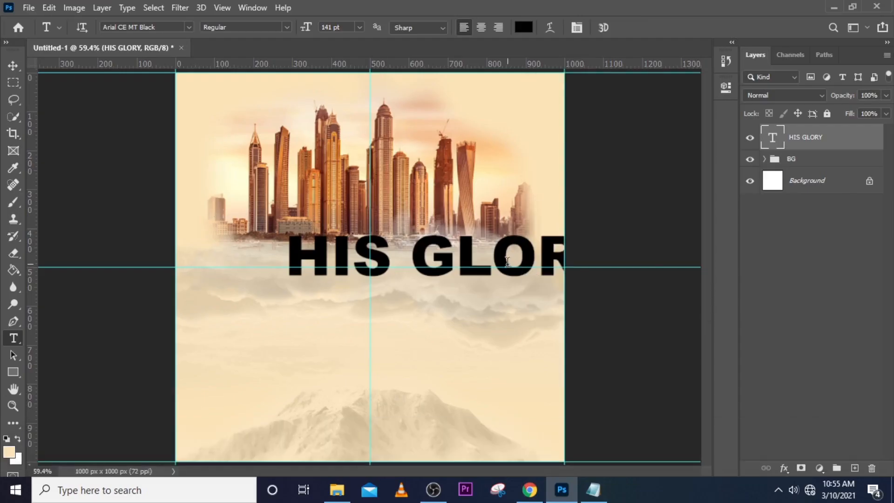
key("v")
left_click_drag(478, 256, 390, 265)
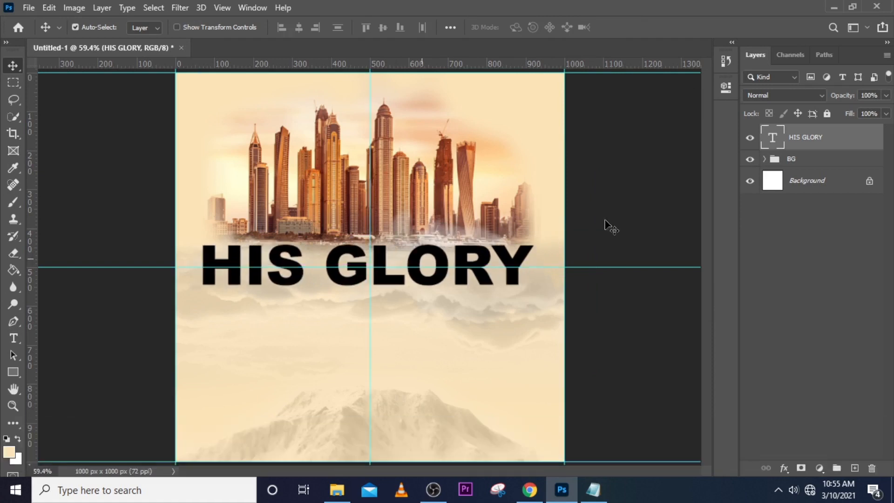
Tighten the HIS GLORY title's tracking to -100.
left_click(726, 88)
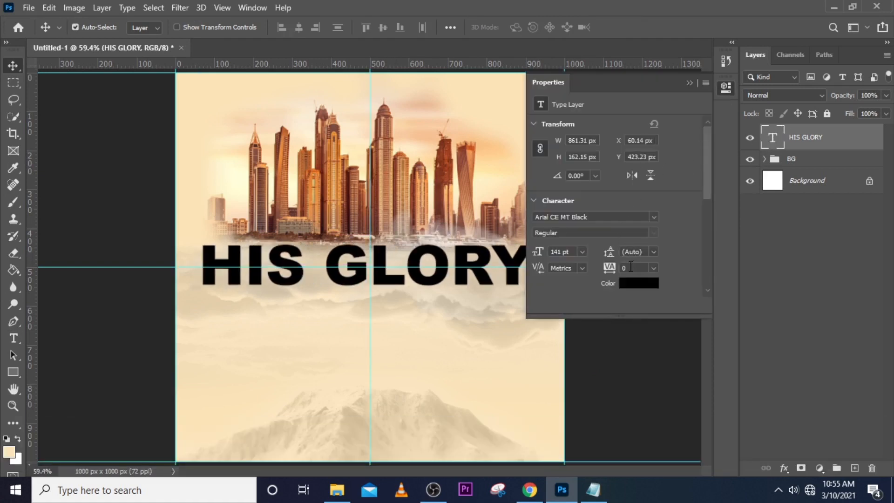
type("-")
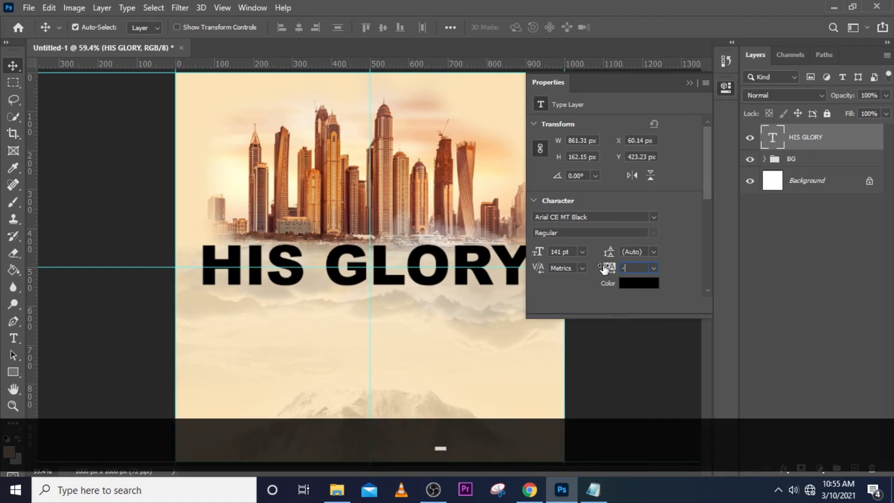
type("100")
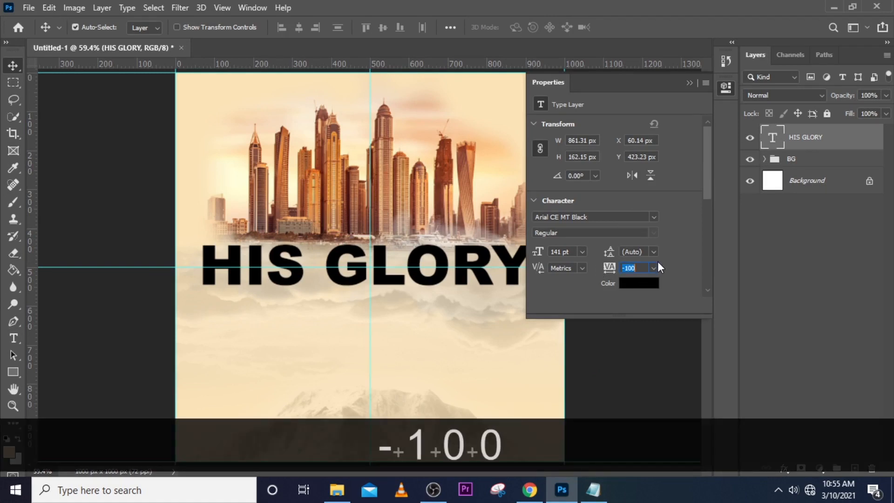
key("Return")
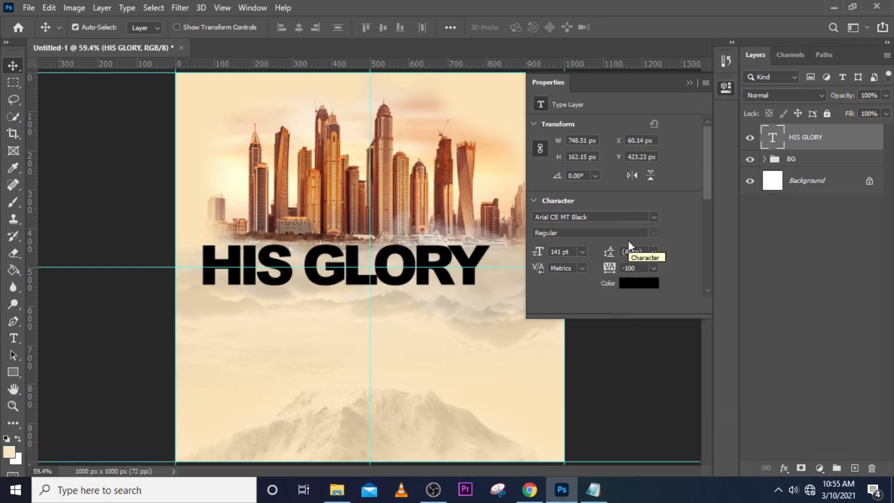
Change the HIS GLORY title's colour to dark red 7A1515.
left_click(626, 283)
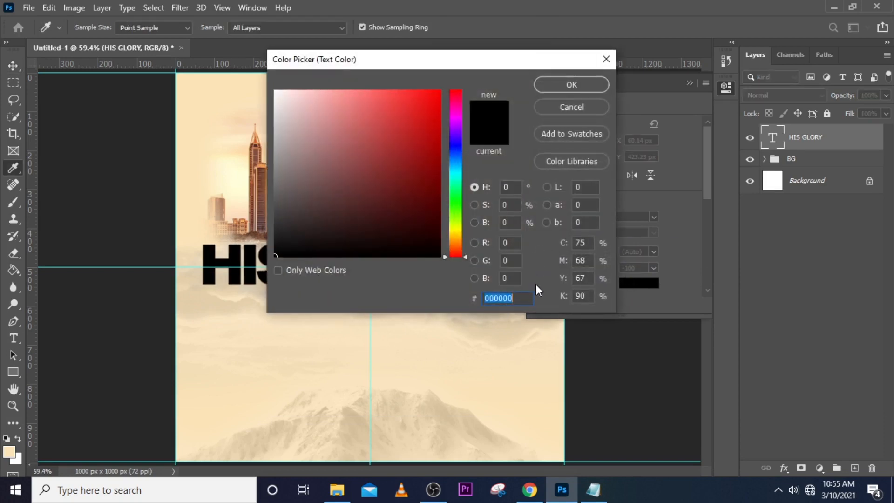
type("7")
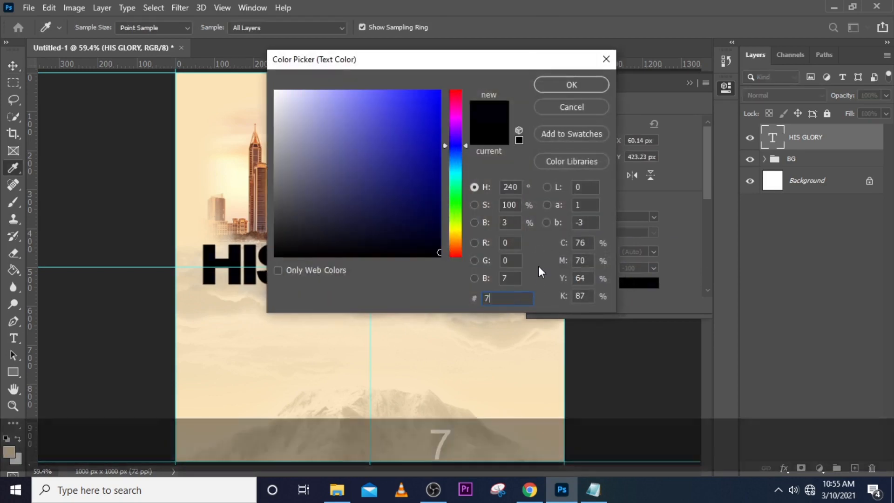
type("A1")
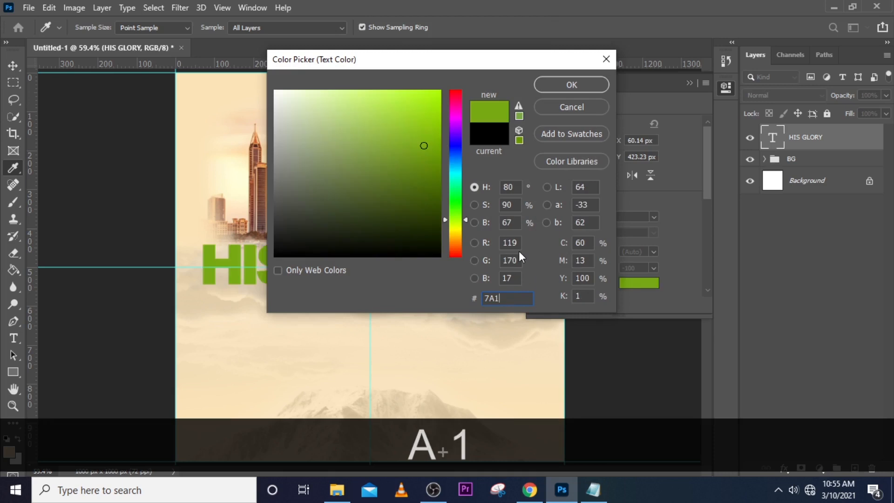
type("515")
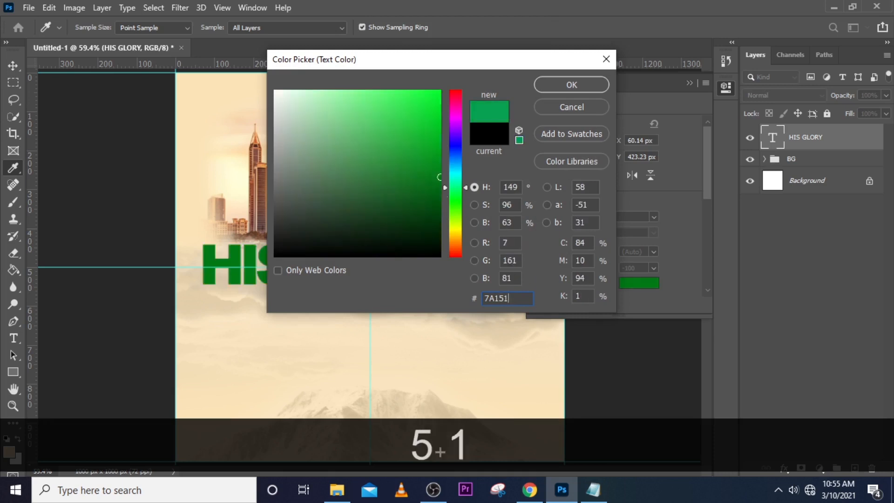
left_click(591, 85)
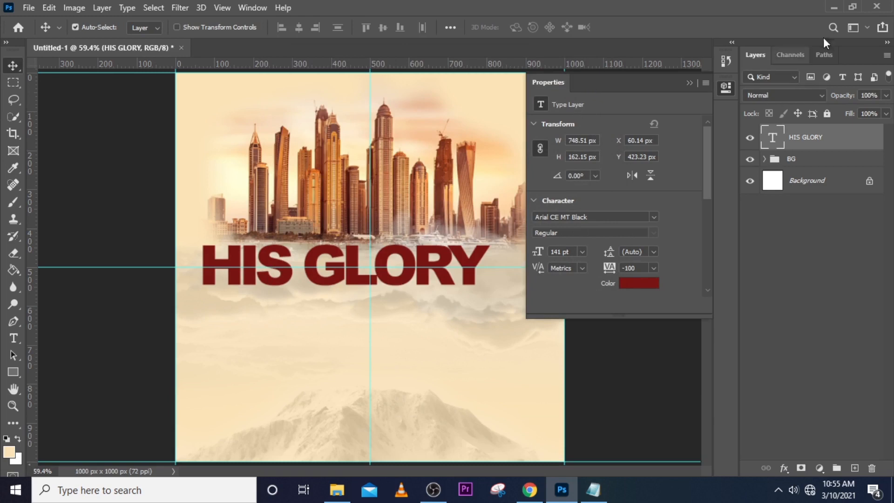
left_click(689, 82)
Nudge the HIS GLORY title across with Free Transform until it is centred on the vertical guide, and apply the transform.
key("ctrl")
key("ctrl+t")
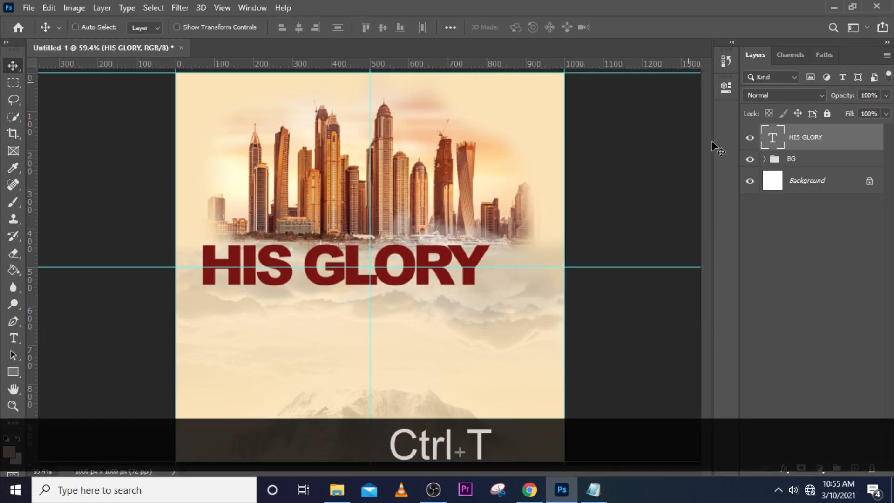
key("shift+Right")
key("shift+Right")
key("shift+Right")
key("shift+Right")
key("shift+Right")
key("shift+Right")
key("shift+Right")
key("shift+Right")
key("shift+Right")
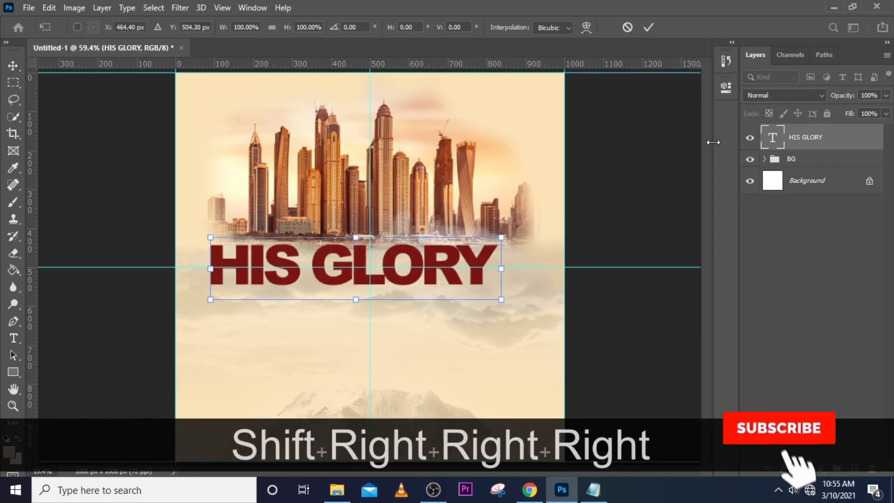
key("Right")
key("Right")
key("Right")
key("Right")
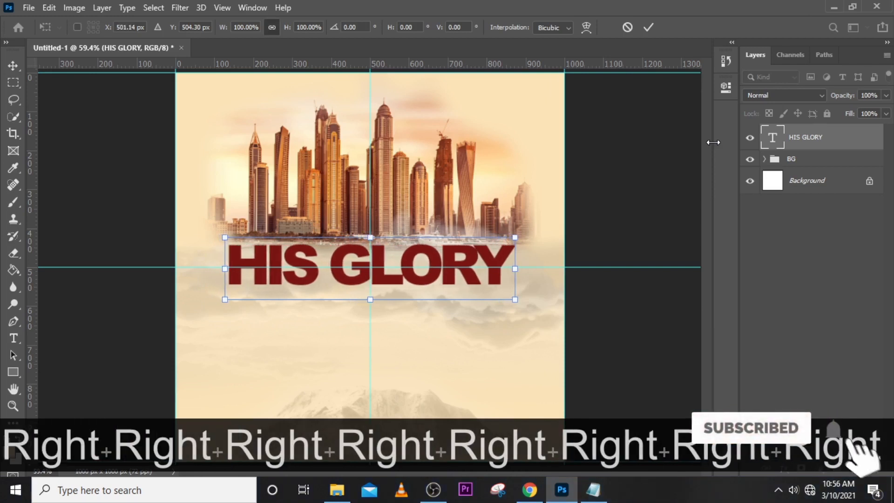
key("Left")
key("Up")
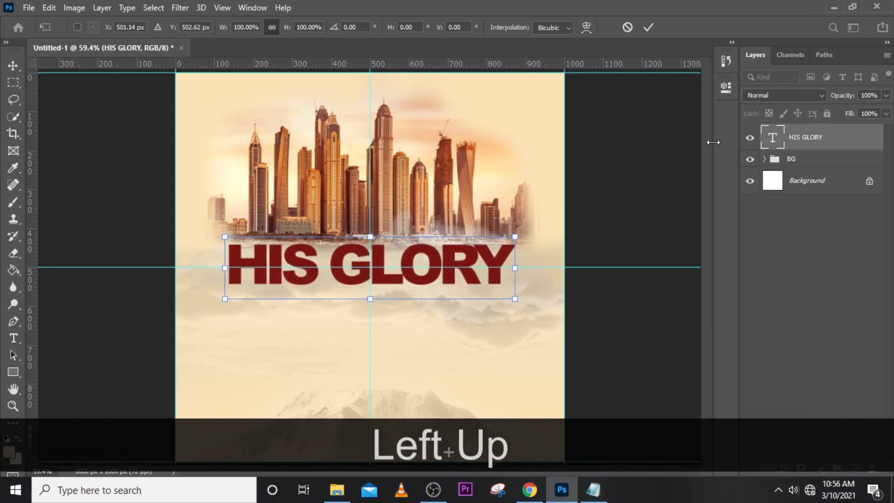
key("Down")
key("Return")
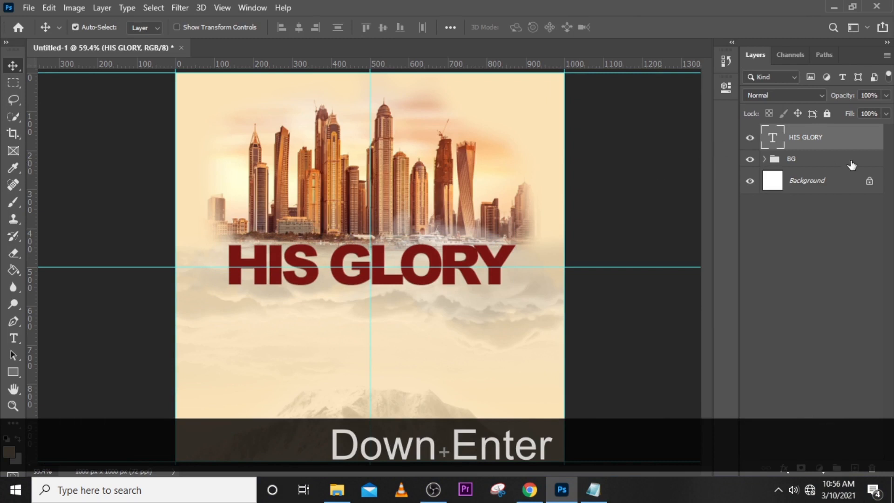
Duplicate the HIS GLORY title layer and set the copy's fill to 0%.
key("ctrl+j")
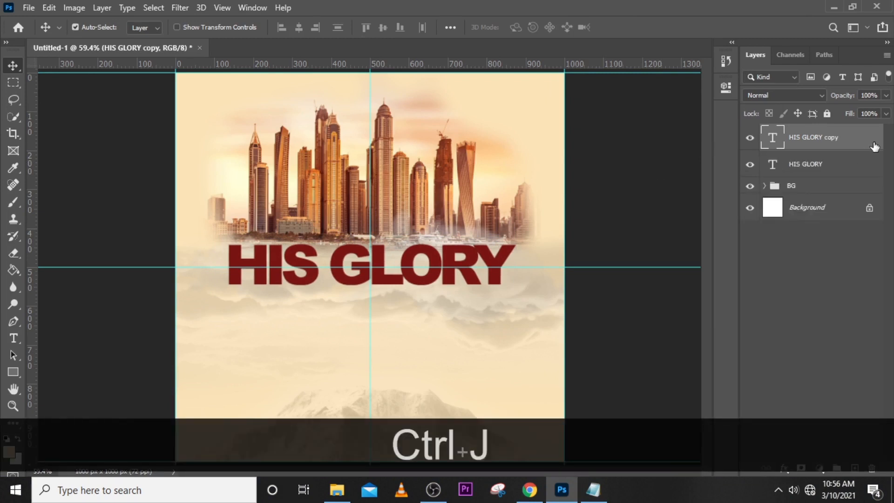
left_click(885, 114)
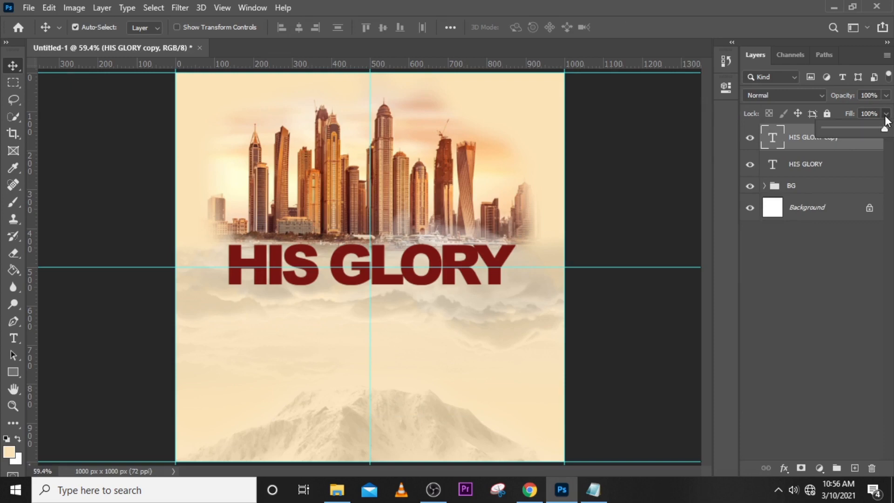
left_click(842, 147)
Add a black 4 px Stroke layer effect to the HIS GLORY copy.
double_click(874, 146)
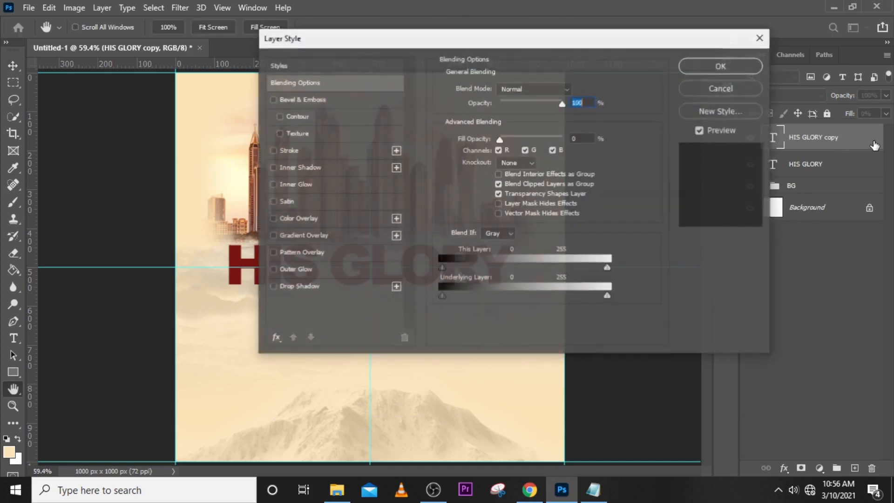
left_click(300, 150)
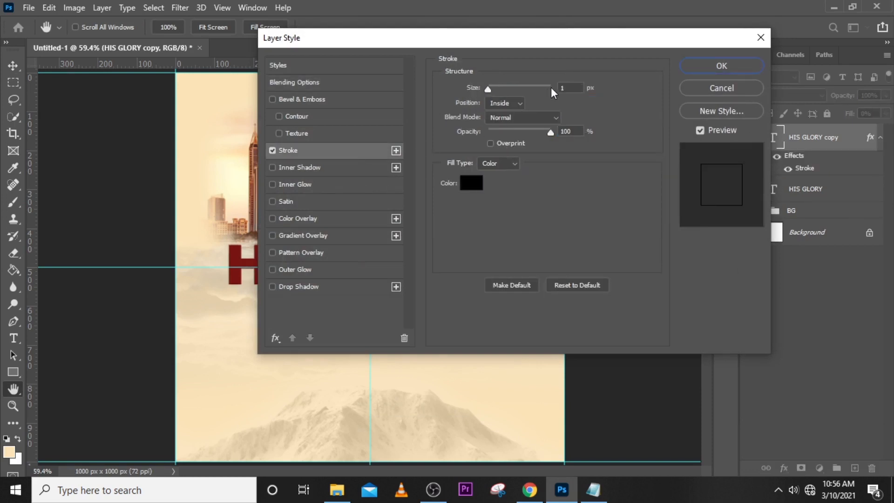
left_click_drag(563, 87, 554, 90)
type("4")
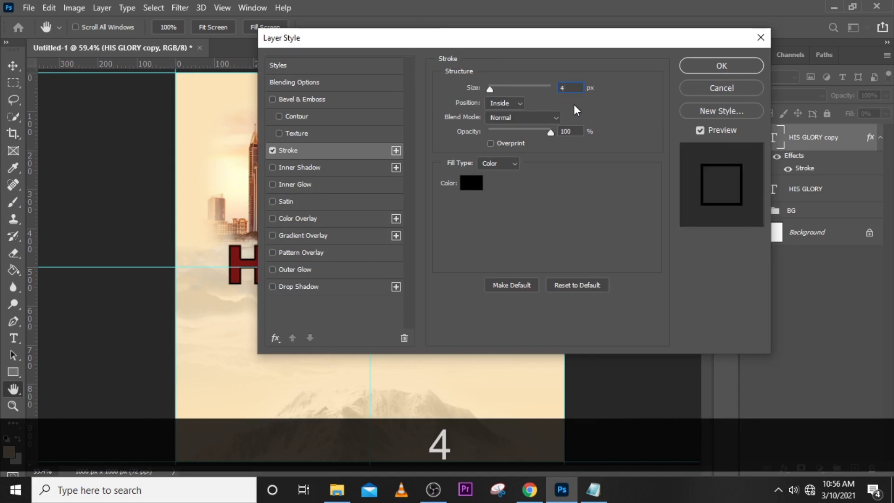
left_click(303, 84)
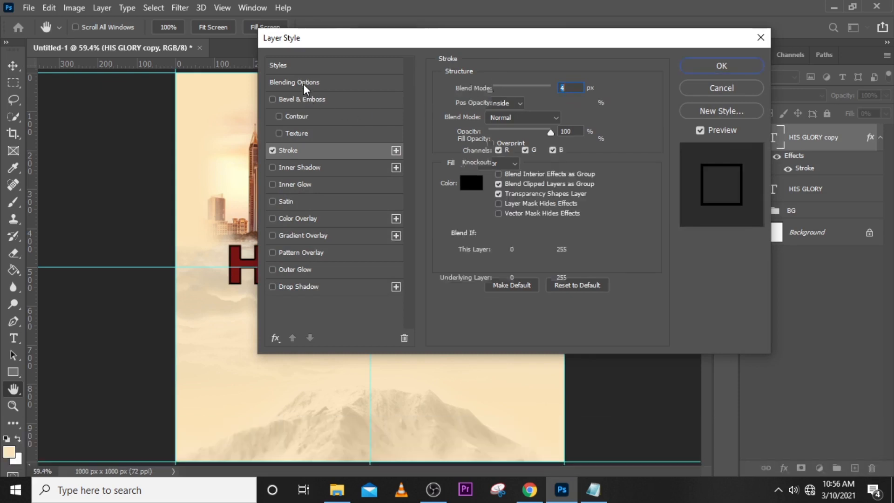
Add Bevel & Emboss to the HIS GLORY copy with the Stroke Emboss style, depth 542% and size 24 px.
left_click(311, 101)
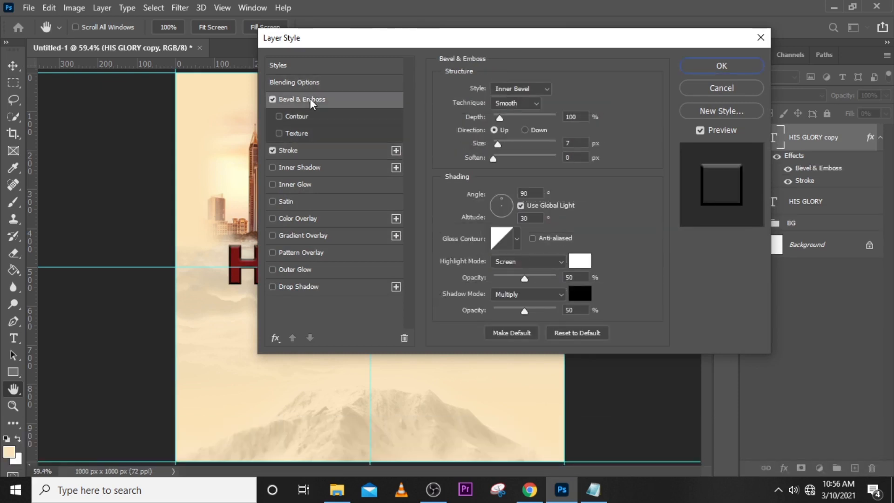
left_click(523, 90)
left_click(493, 139)
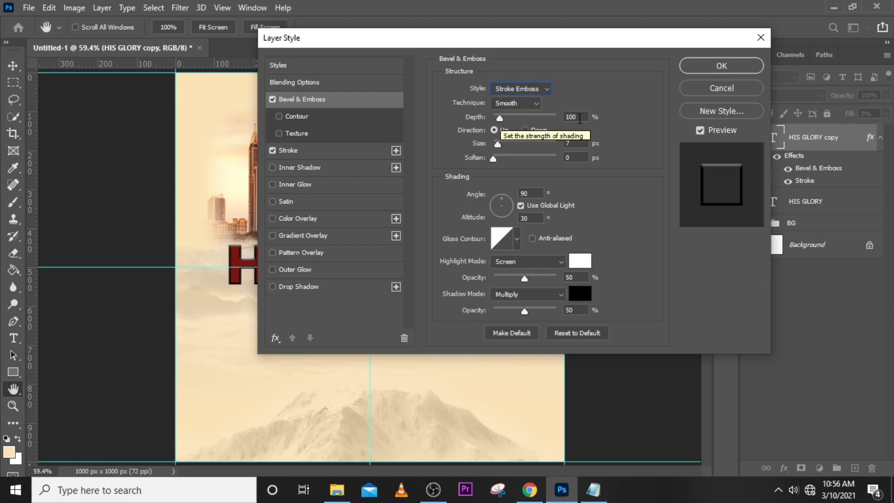
left_click_drag(579, 119, 564, 119)
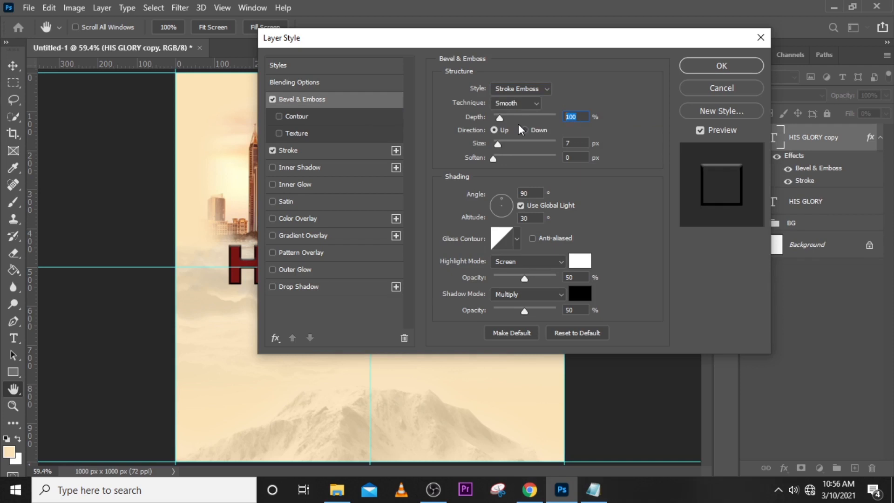
type("542")
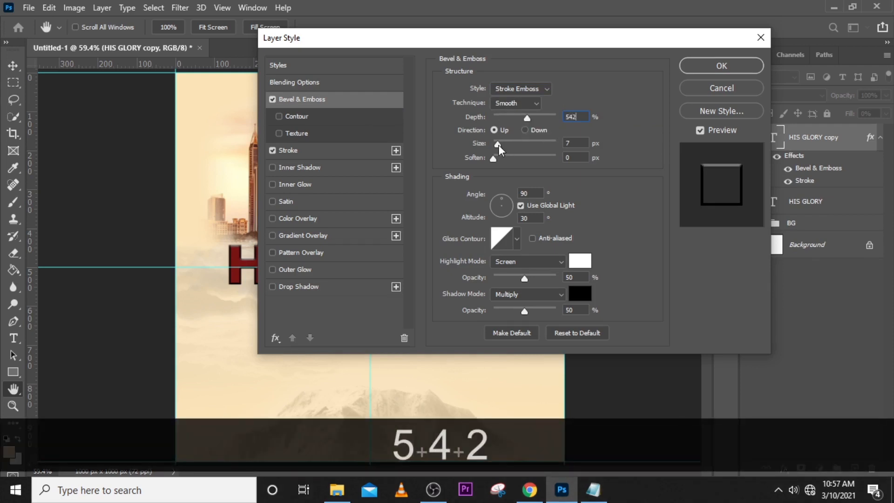
double_click(574, 142)
type("24")
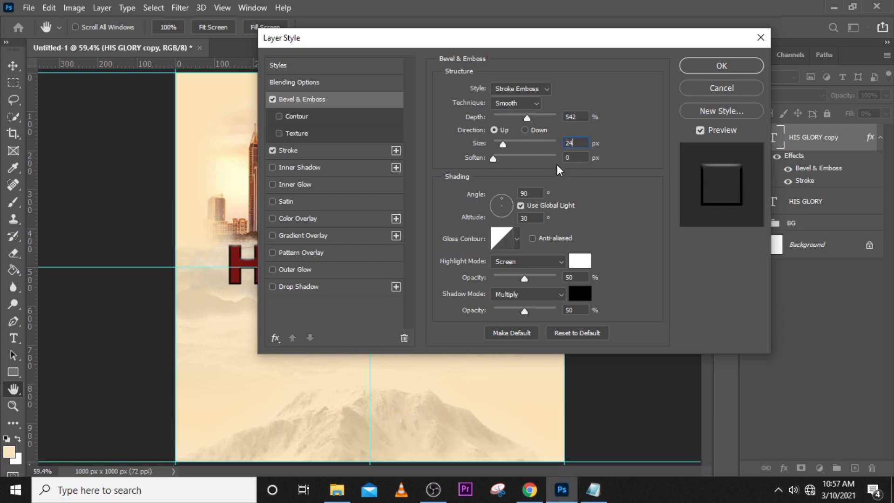
Set the bevel's shading angle to 57°, choose a wavy gloss contour and set the shadow opacity to 58%.
double_click(531, 192)
type("57")
left_click(515, 241)
left_click(458, 290)
left_click(602, 226)
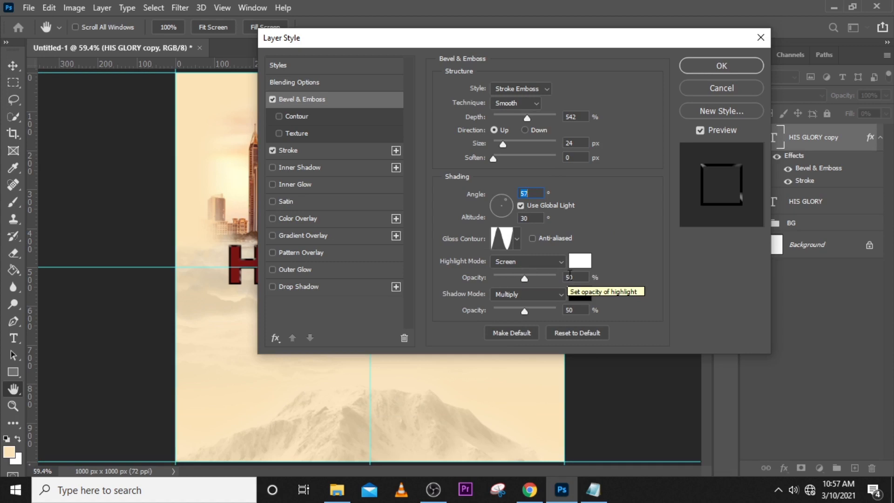
left_click(575, 310)
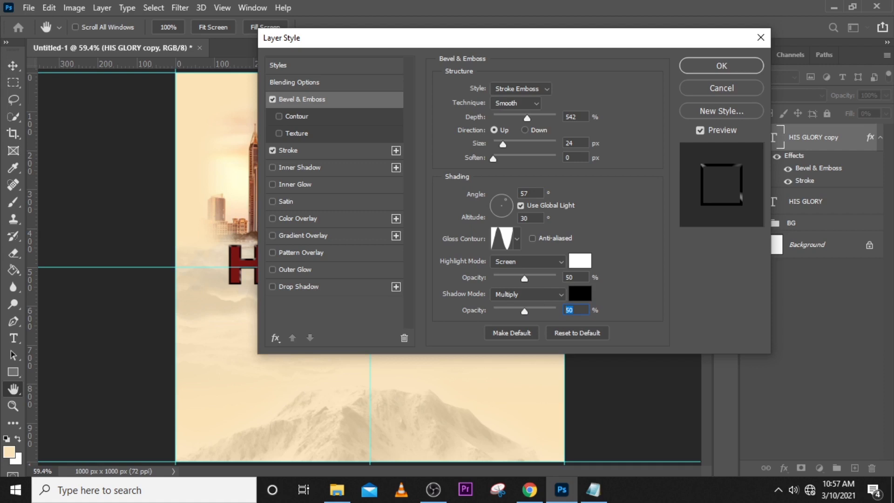
type("58")
Add an Inner Shadow with a 13 px distance to the HIS GLORY copy and apply the layer style.
left_click(300, 168)
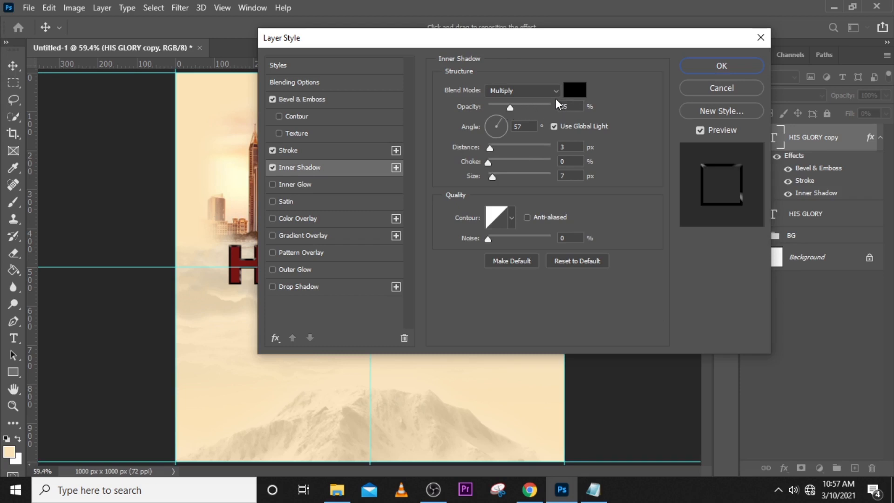
left_click(570, 150)
type("13")
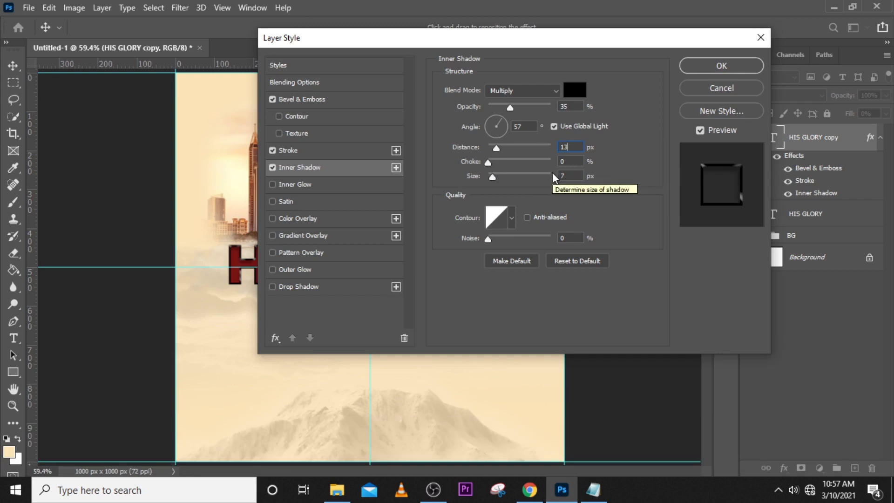
left_click(721, 65)
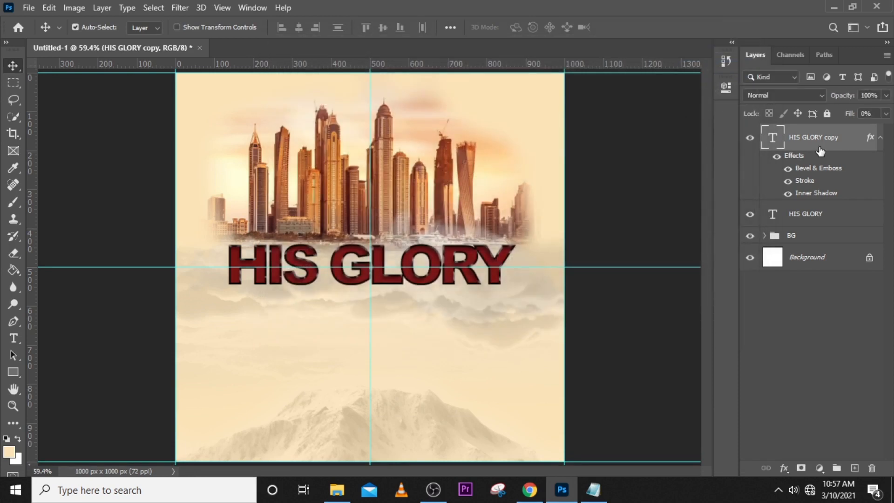
Collapse the effects list of the styled HIS GLORY copy and duplicate that layer.
key("ctrl+equal")
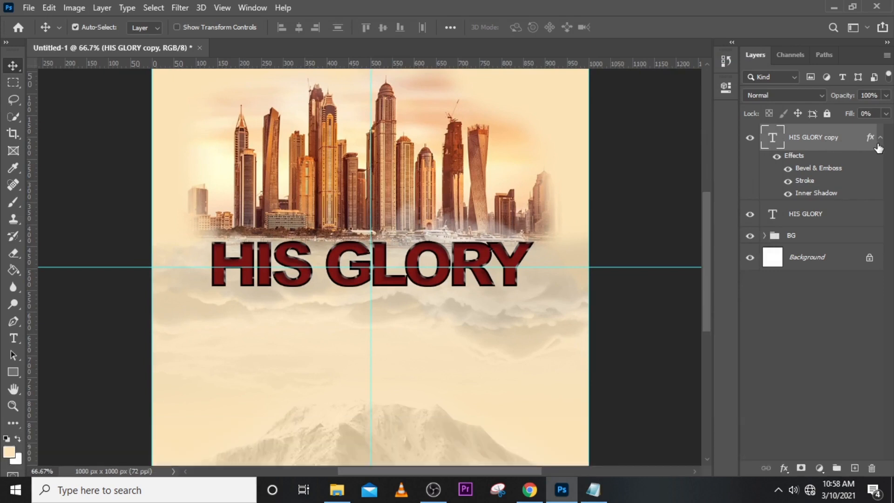
left_click(878, 139)
key("ctrl+j")
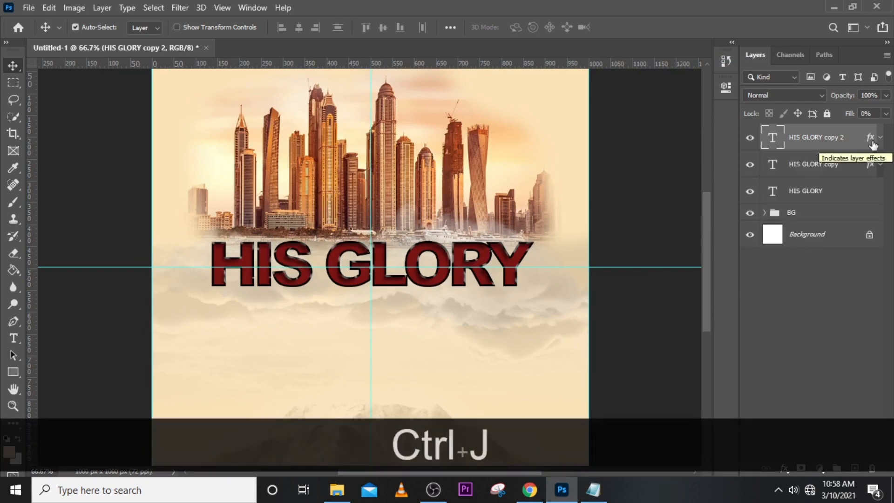
Set the Stroke effect of the lower styled HIS GLORY copy to 8 px with the Inside position.
left_click(851, 169)
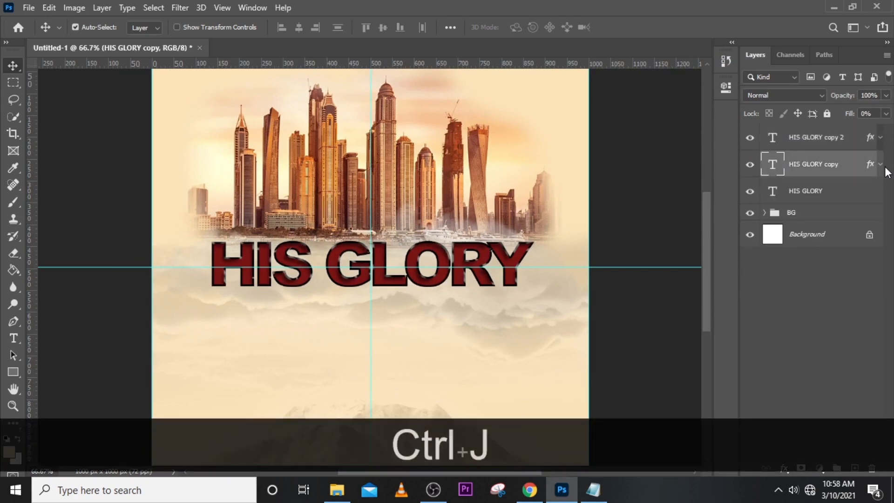
left_click(880, 168)
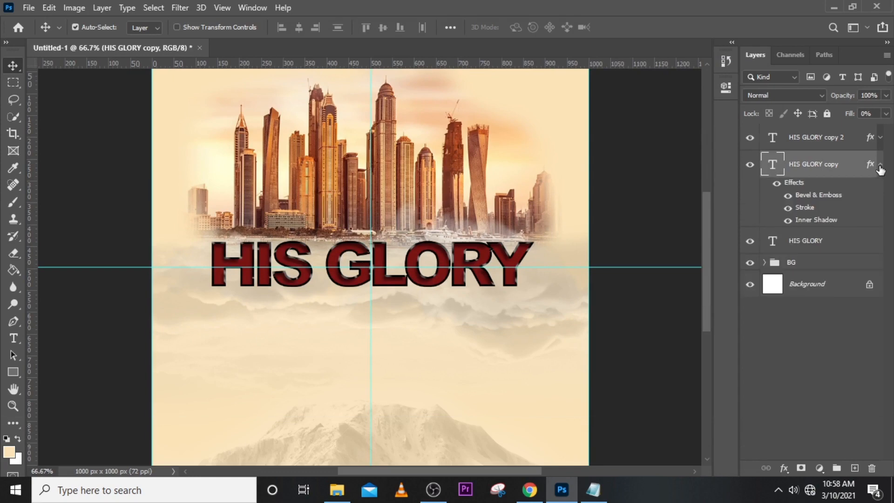
double_click(796, 183)
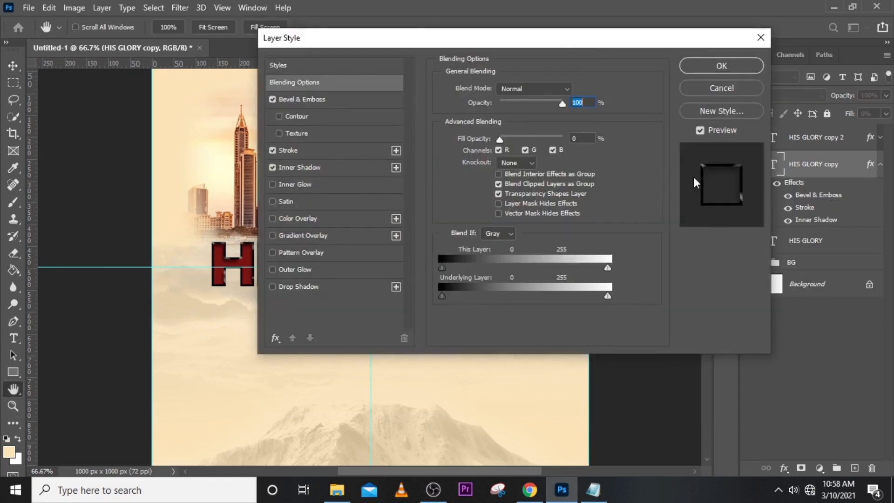
left_click(297, 149)
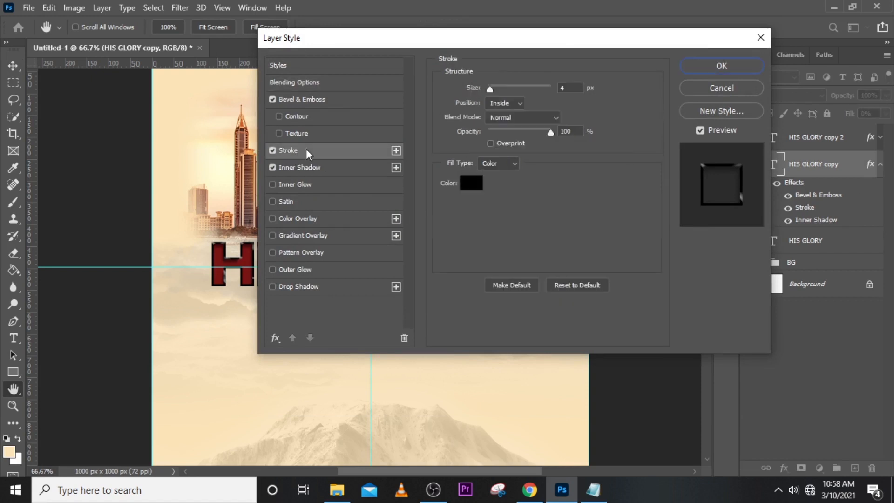
type("8")
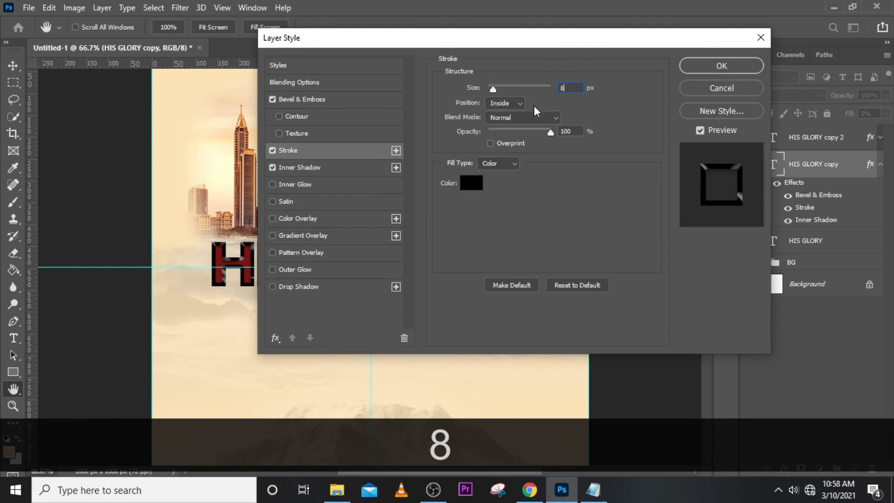
left_click(511, 106)
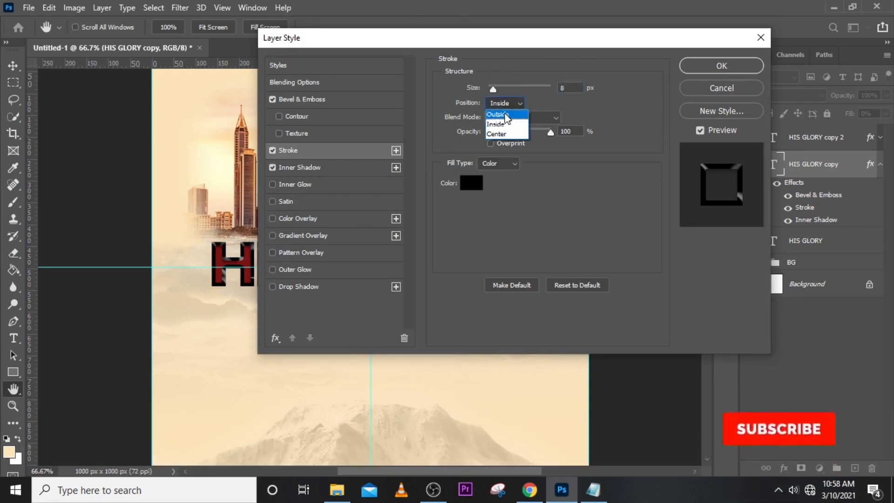
left_click(509, 111)
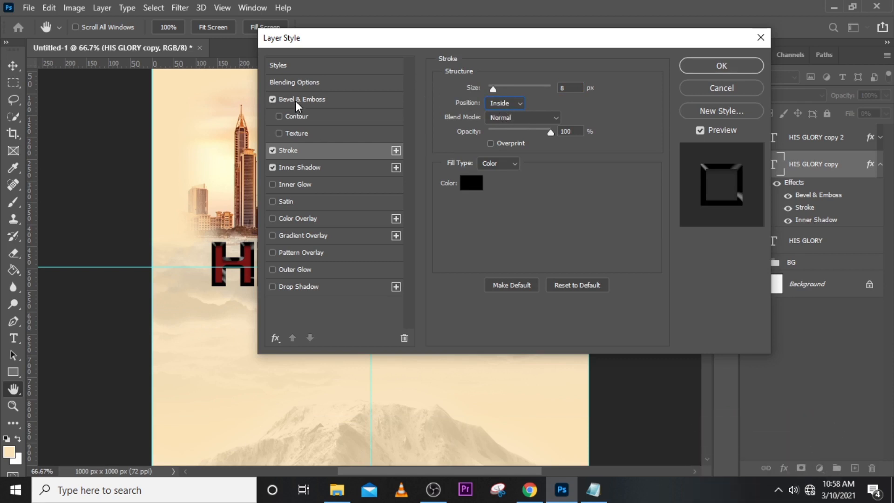
Change the stroke colour of the lower HIS GLORY copy to orange-tan DE995D.
left_click(466, 183)
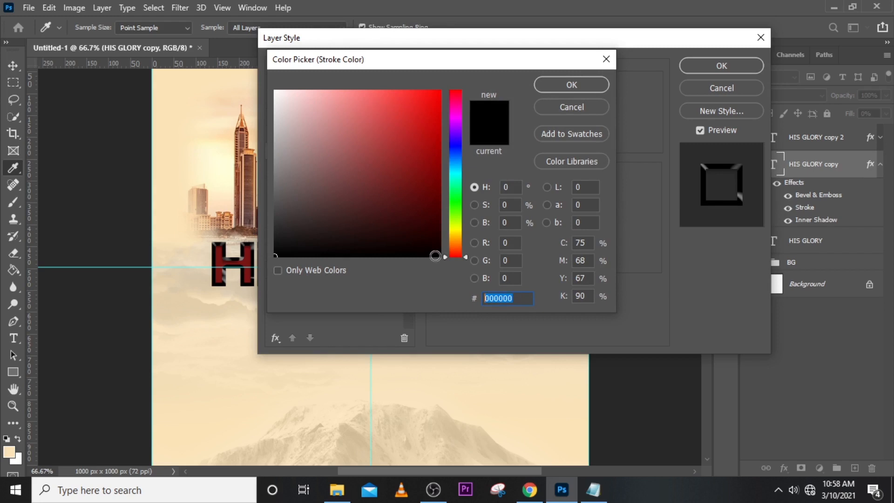
type("DE")
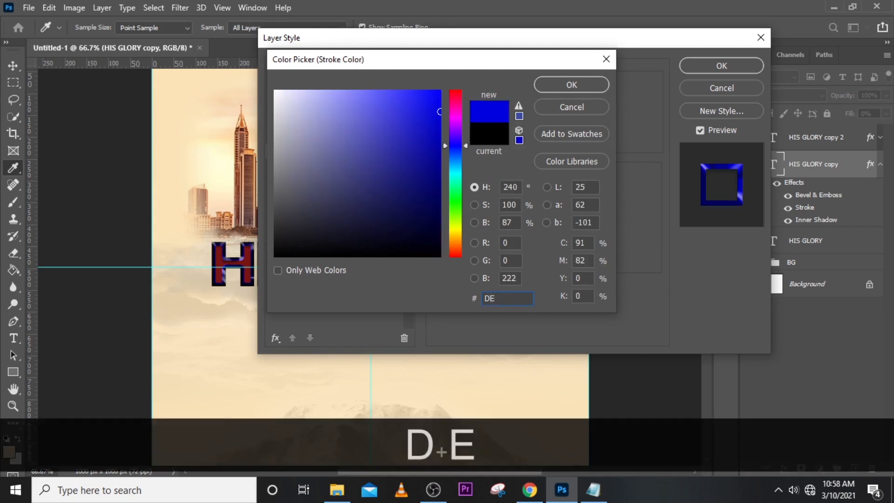
type("99")
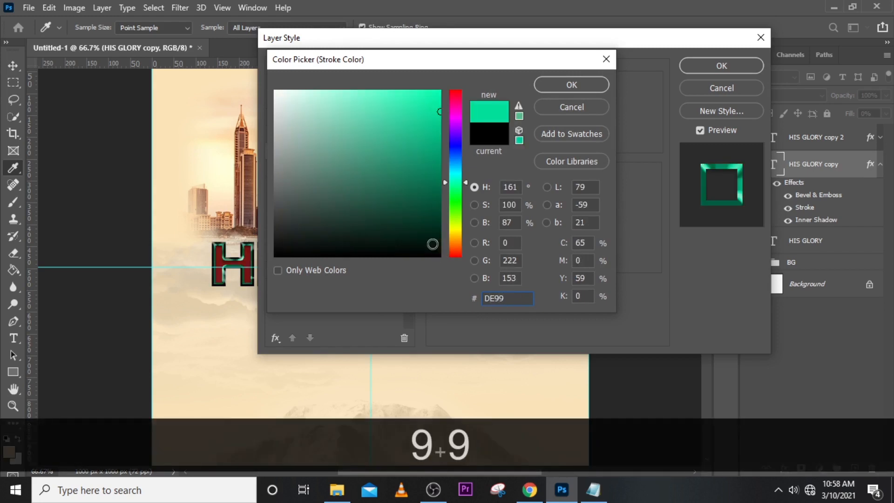
type("5D")
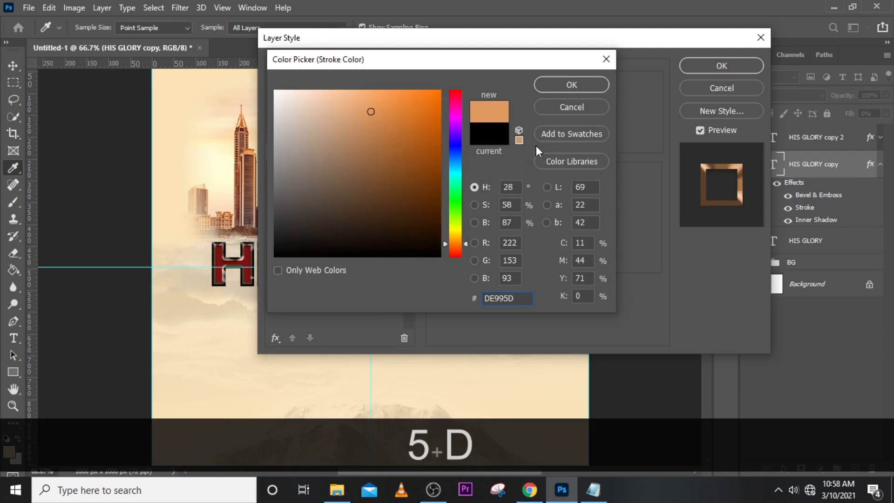
left_click(560, 91)
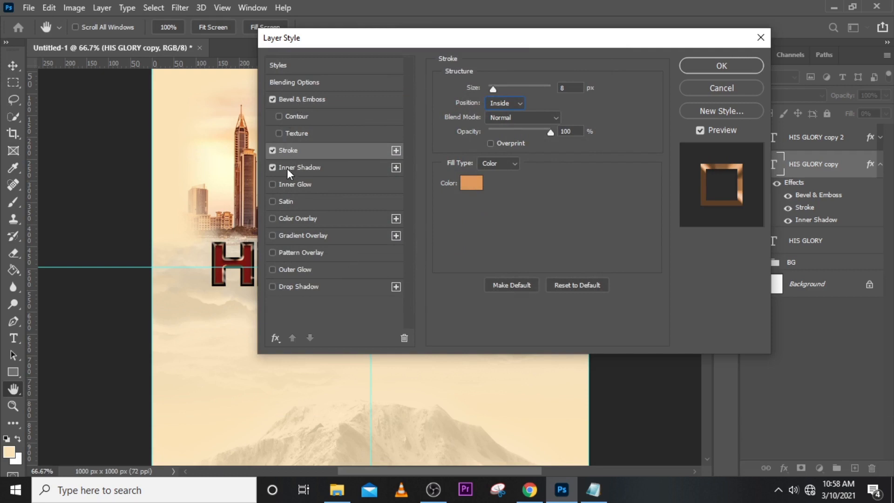
Enable the bevel's Texture on the lower HIS GLORY copy, with scale 13% and depth -91%.
left_click(295, 135)
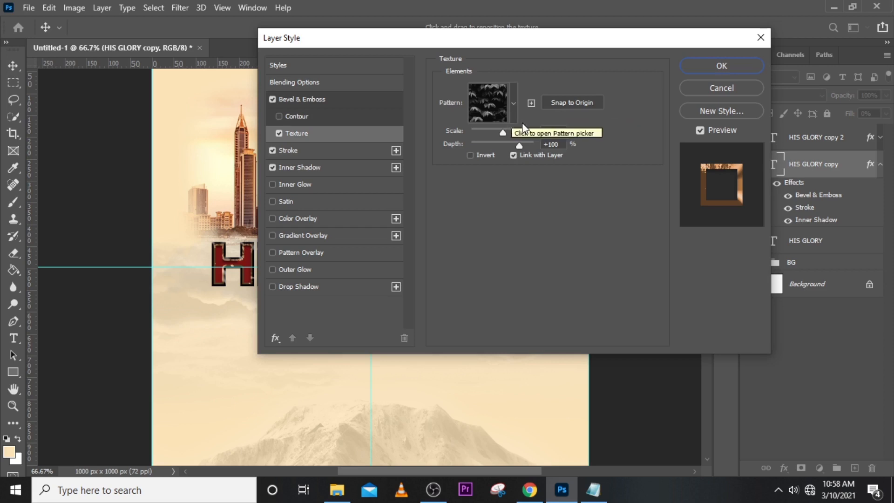
left_click(545, 133)
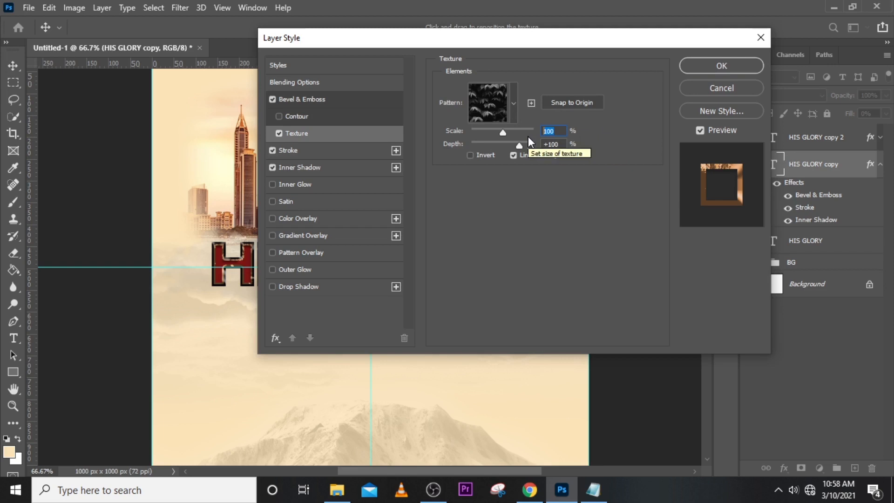
type("13")
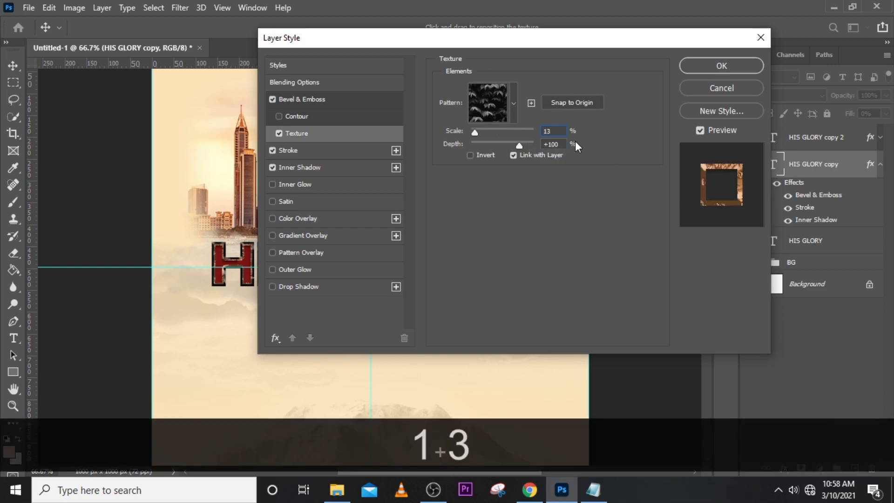
left_click(552, 144)
type("-91")
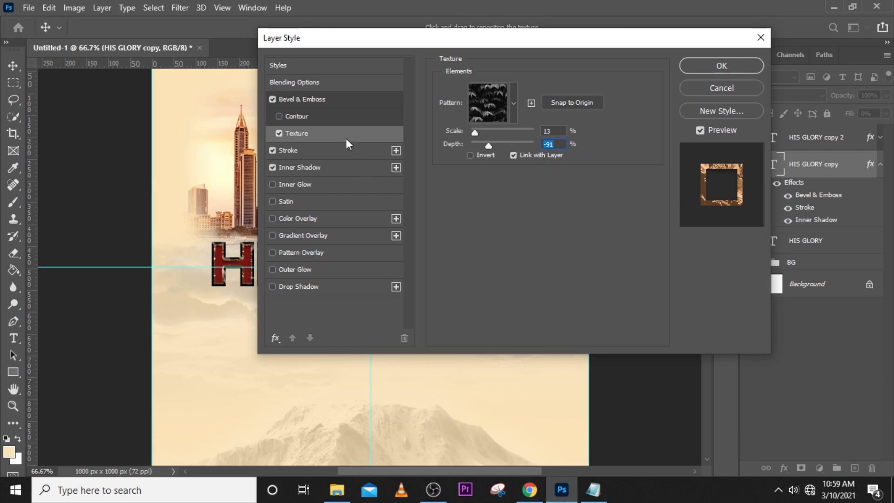
Set the lower HIS GLORY copy's Bevel & Emboss depth to 854%, size to 5 px and soften to 6 px.
left_click(309, 99)
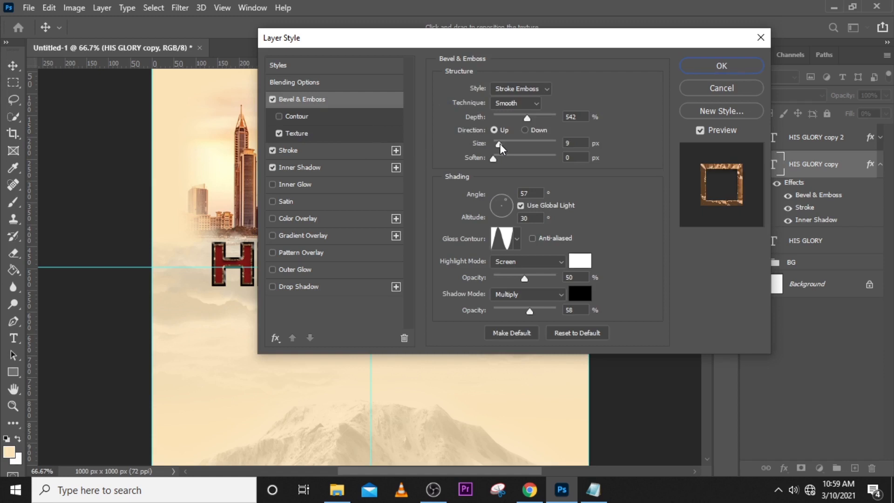
left_click_drag(500, 144, 520, 143)
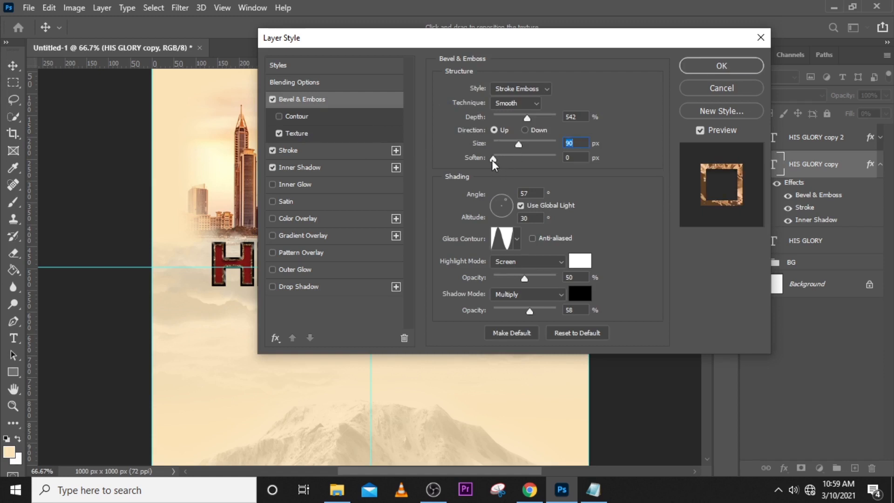
left_click(510, 157)
left_click_drag(519, 144, 564, 116)
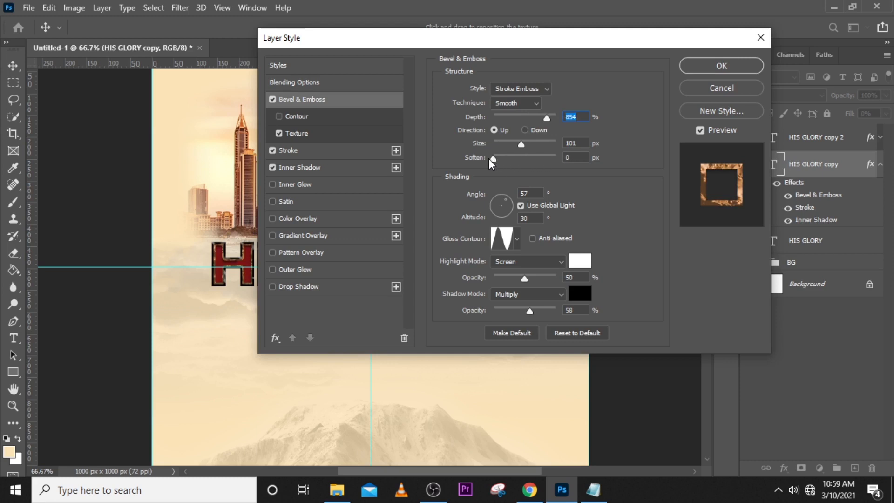
left_click(510, 157)
left_click_drag(542, 142, 497, 141)
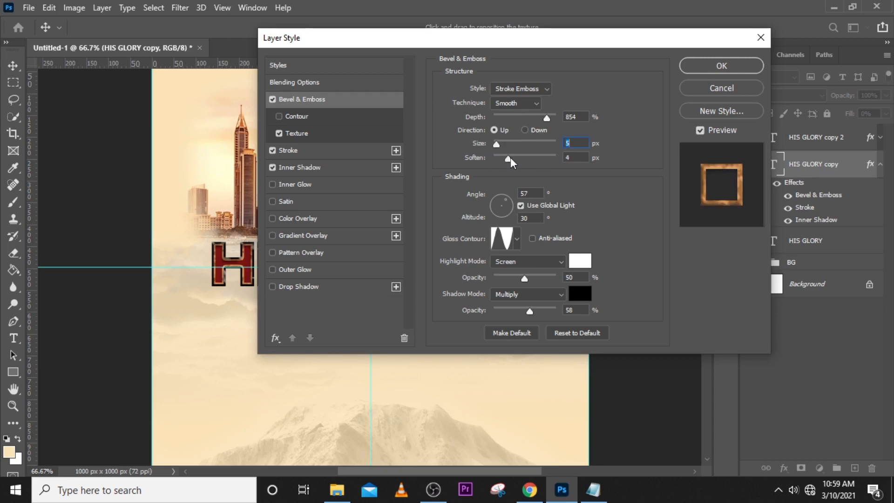
left_click(515, 157)
Compare several gloss contours for the lower HIS GLORY copy's bevel and choose the half-round contour.
key("ctrl+equal")
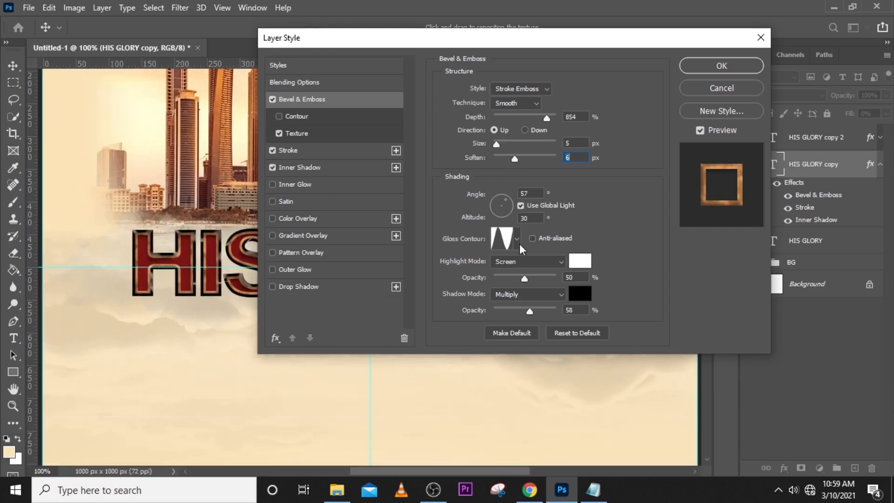
left_click(516, 240)
left_click(455, 269)
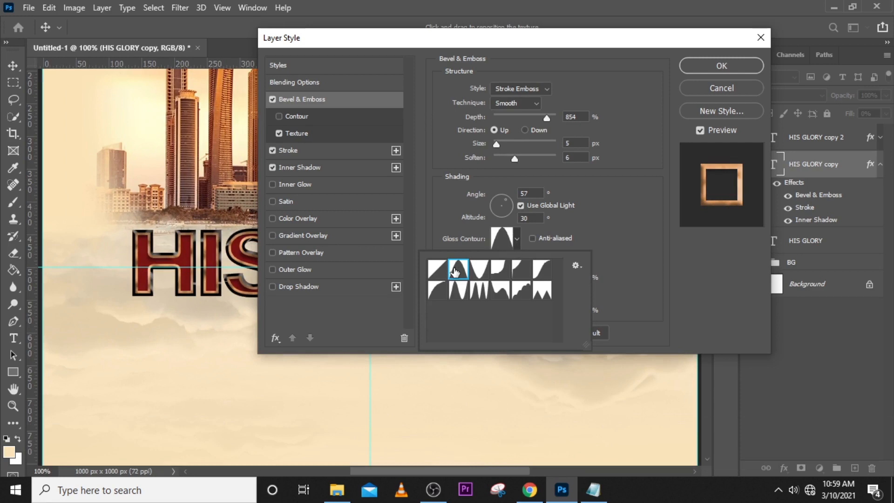
left_click(438, 274)
left_click(447, 299)
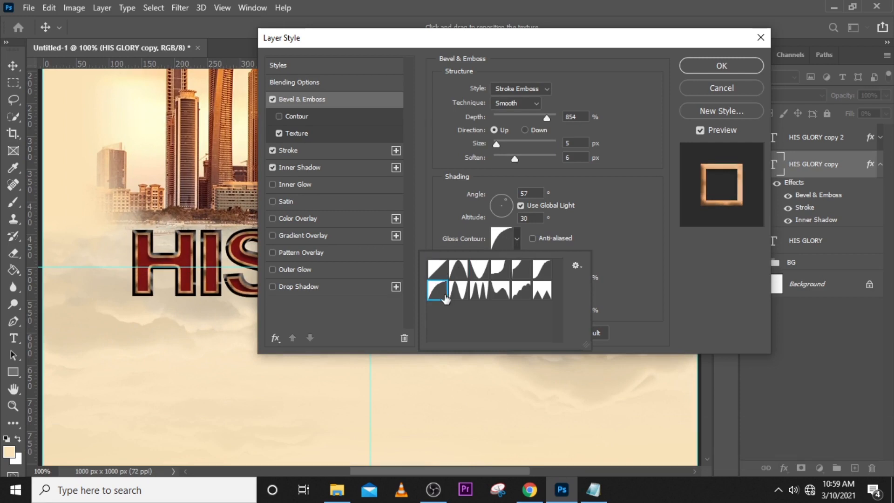
left_click(460, 295)
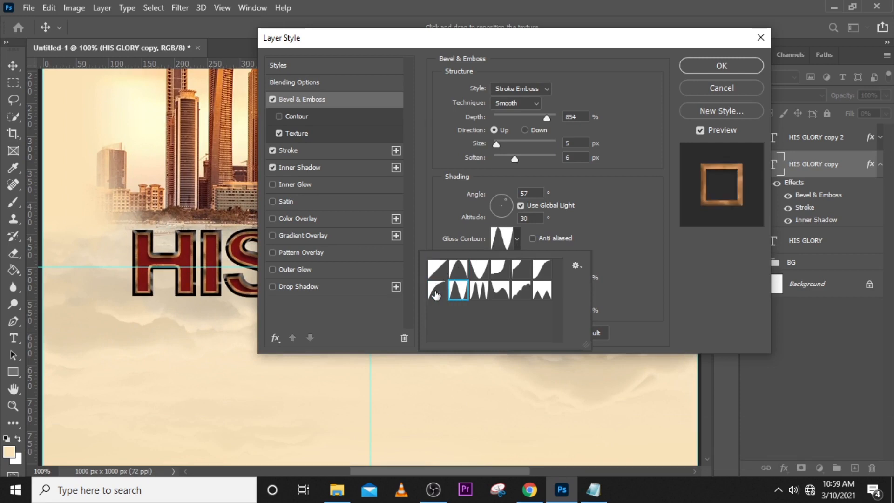
left_click(438, 293)
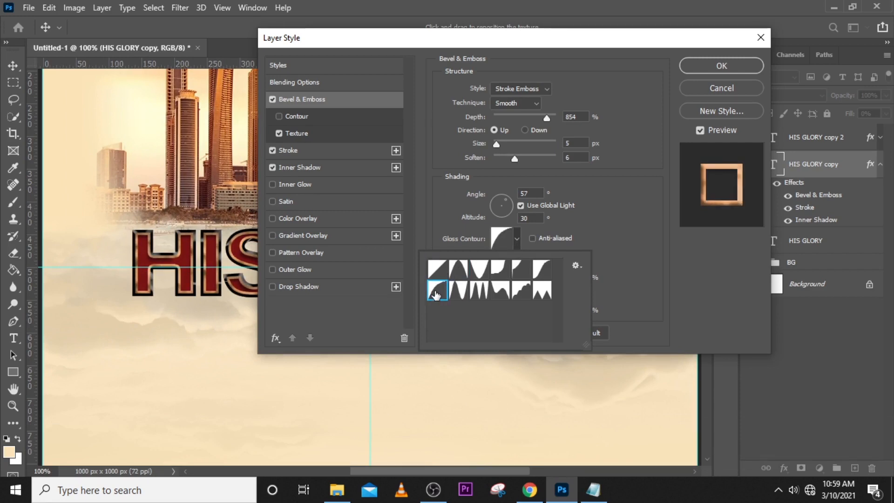
left_click(500, 293)
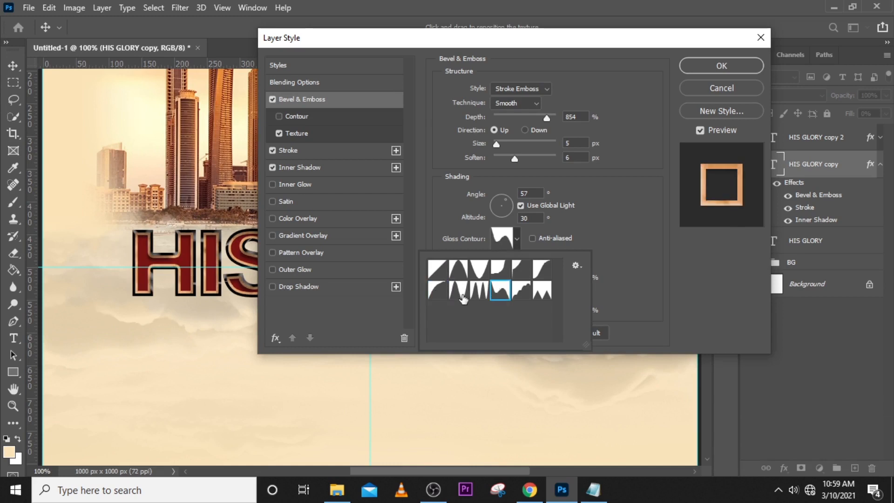
left_click(439, 294)
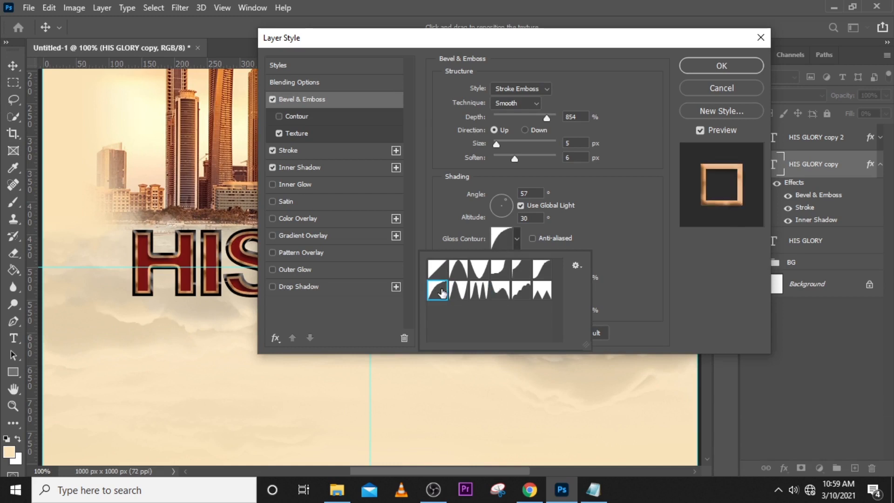
left_click(606, 214)
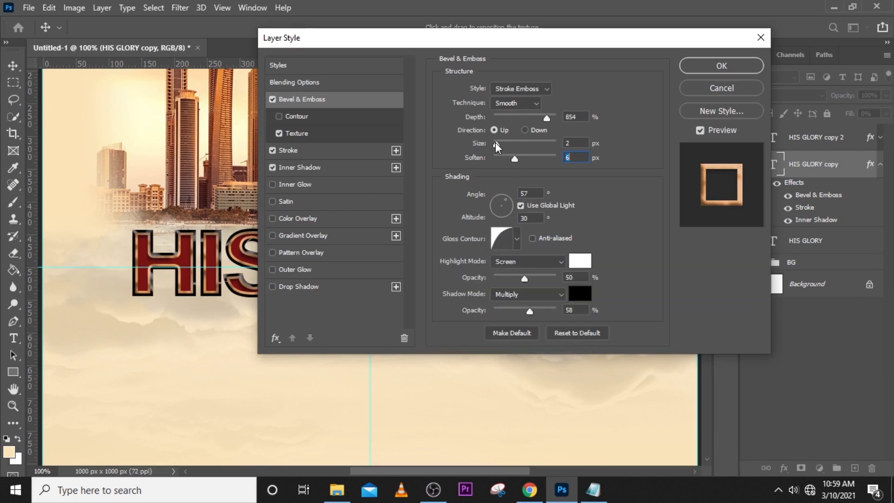
Set the bevel size to 131 px and soften to 4 px, apply the layer style and collapse the layer's effects list.
left_click_drag(496, 142, 507, 158)
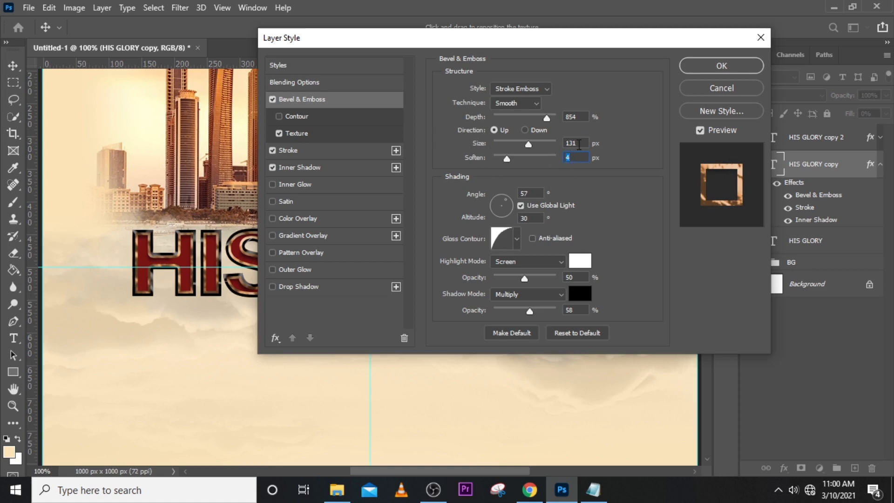
left_click(712, 68)
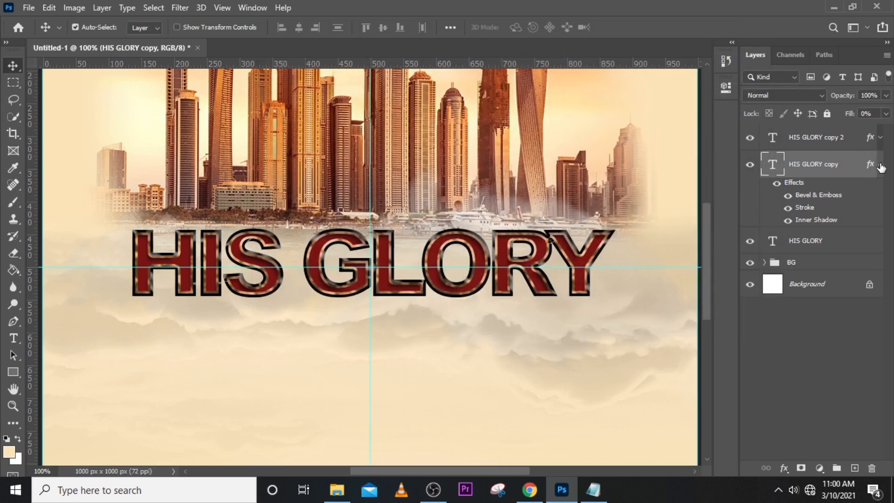
left_click(880, 165)
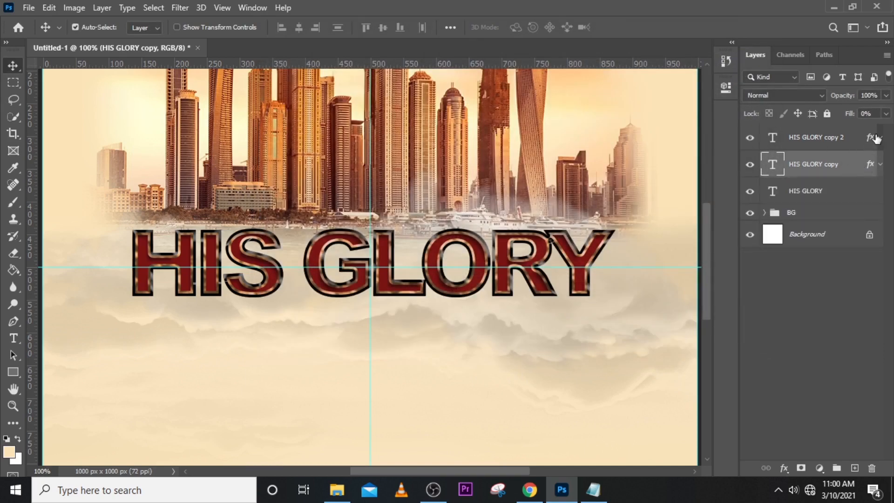
Group the three HIS GLORY text layers.
key("ctrl")
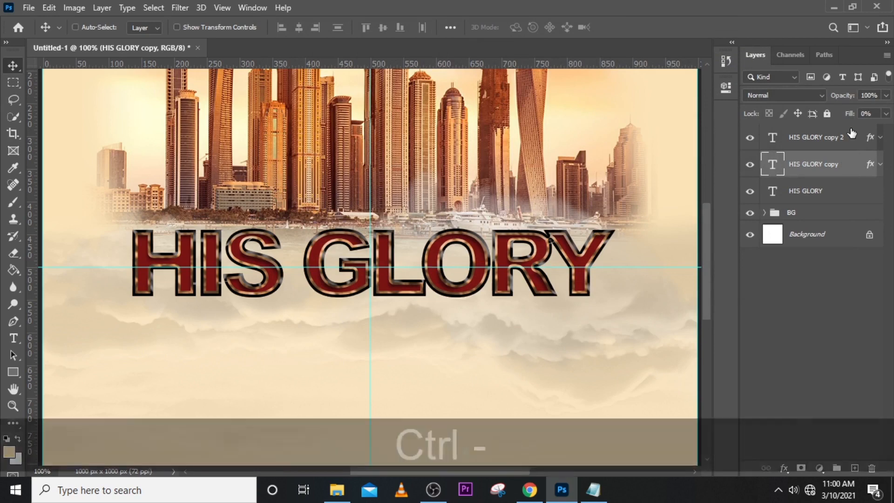
key("ctrl+minus")
key("ctrl+0")
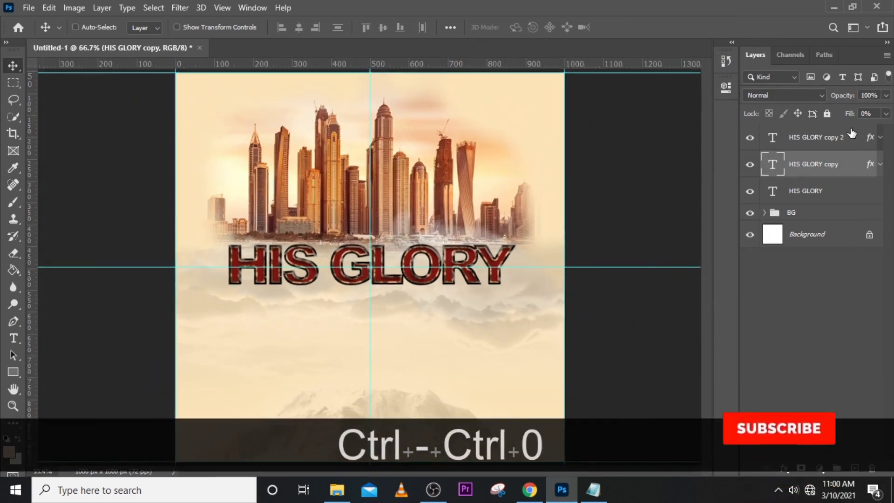
left_click(819, 147)
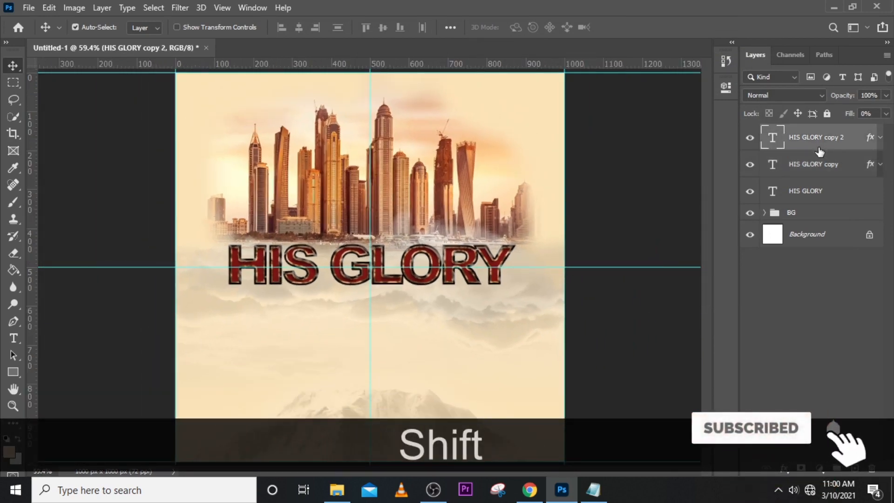
left_click(820, 192, "shift")
key("ctrl+shift+g")
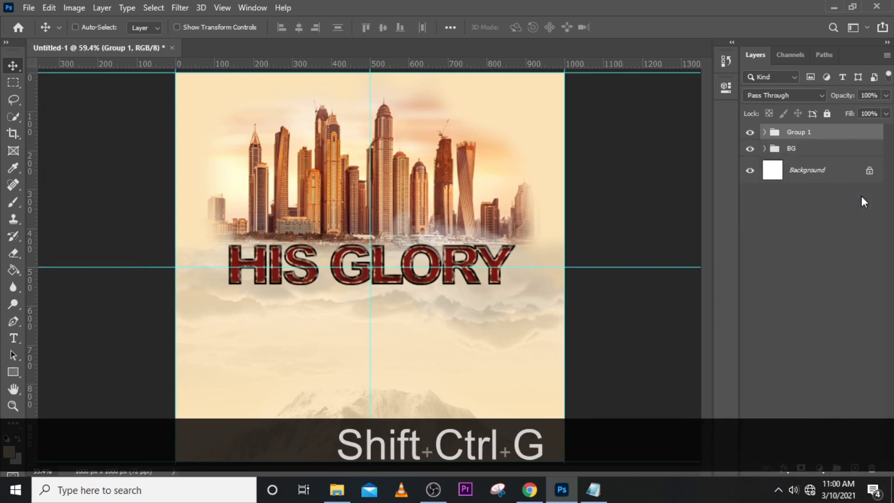
Rename the new title group HIS GLORY and toggle its visibility off and on to check its contents.
double_click(795, 132)
key("BackSpace")
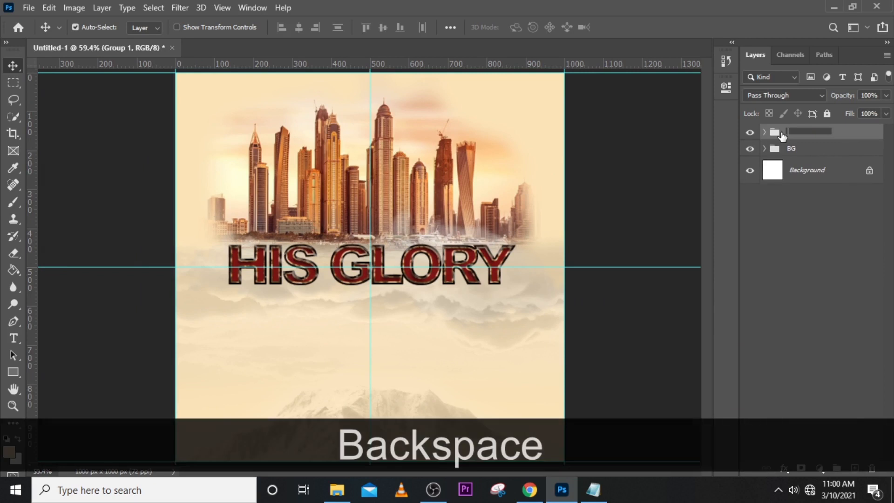
type("His gl")
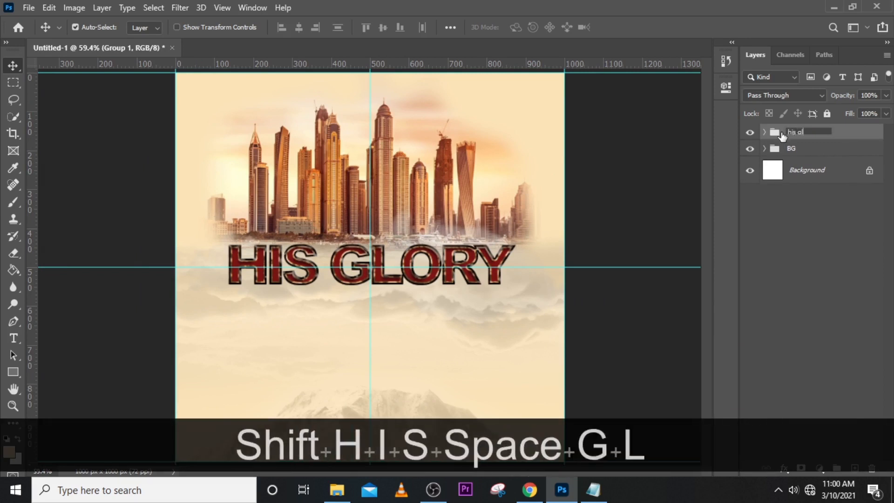
type("ory")
key("BackSpace")
key("BackSpace")
key("BackSpace")
key("BackSpace")
key("BackSpace")
key("BackSpace")
key("BackSpace")
key("BackSpace")
key("BackSpace")
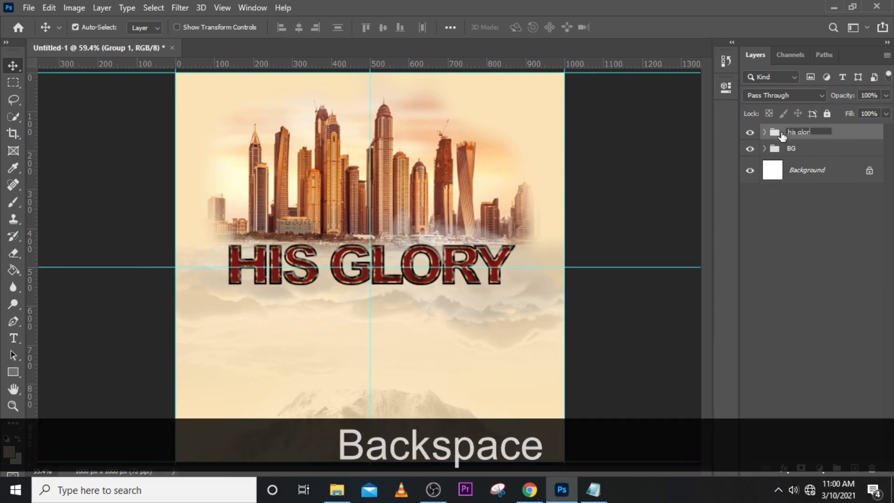
key("Caps_Lock")
type("HIS GLORY")
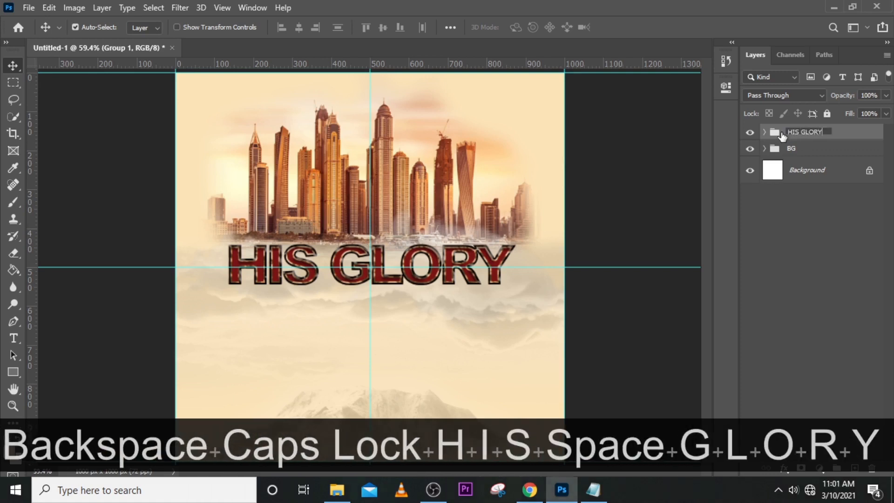
key("Return")
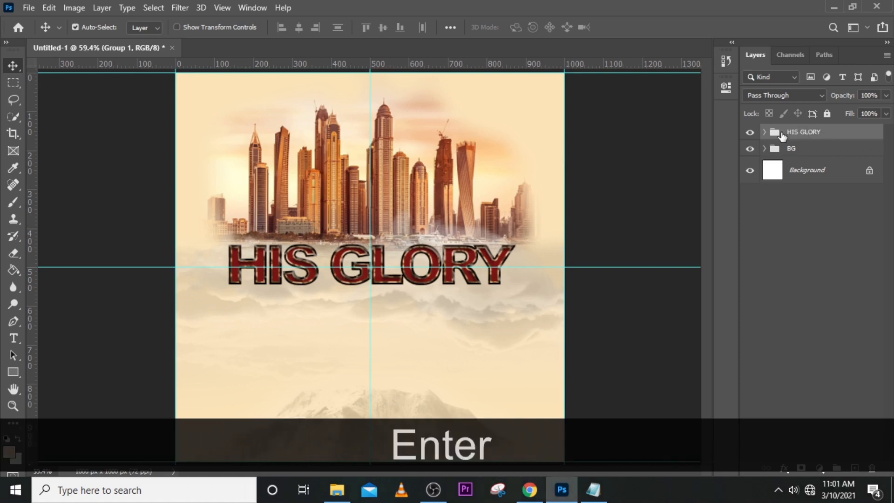
left_click(750, 132)
left_click(750, 133)
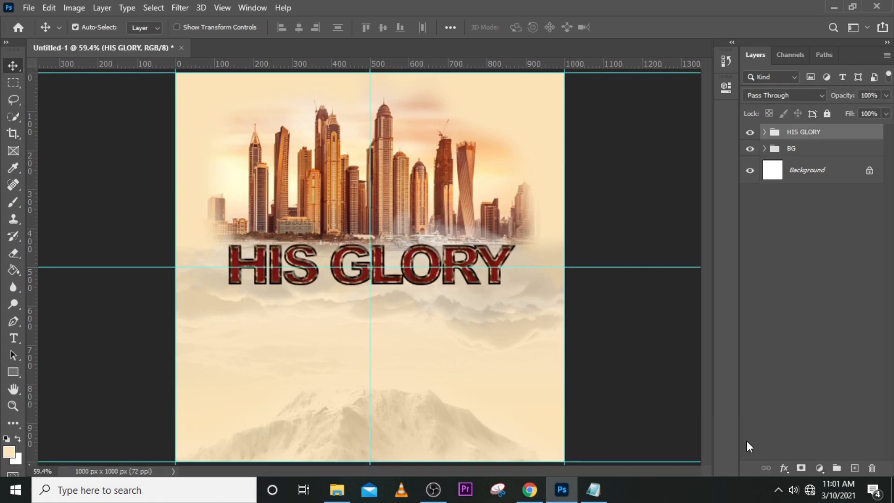
Place the men-suit-png-37982 image from the CHURCH FLYER 7 folder, centred at X 500 px with the head just below the canvas's upper edge.
left_click(337, 489)
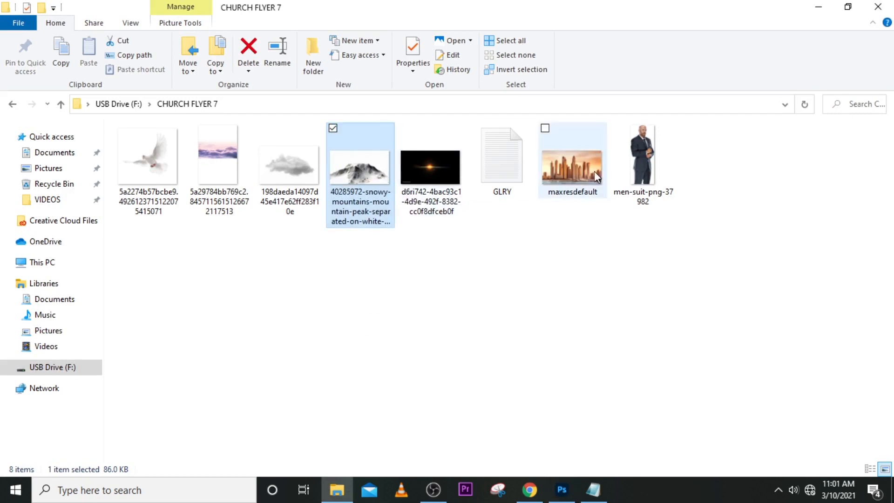
left_click_drag(642, 197, 405, 339)
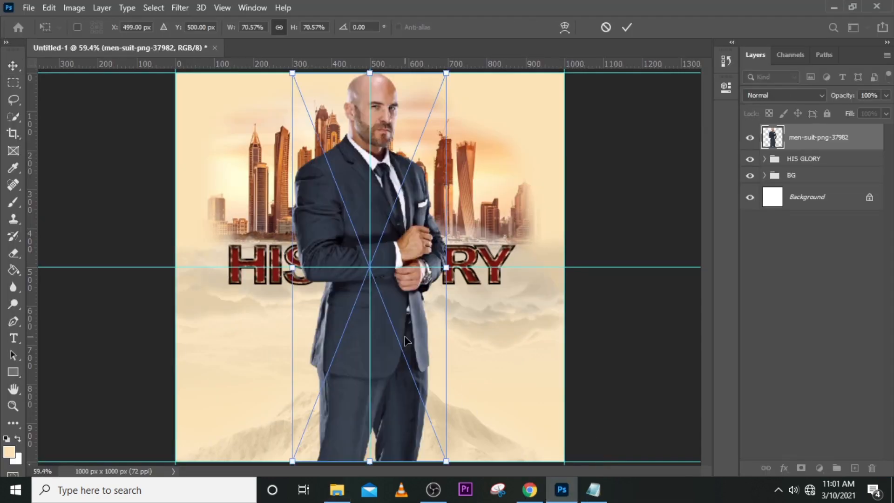
left_click_drag(400, 222, 399, 239)
key("Up")
key("Up")
key("Up")
key("Up")
key("Up")
key("Up")
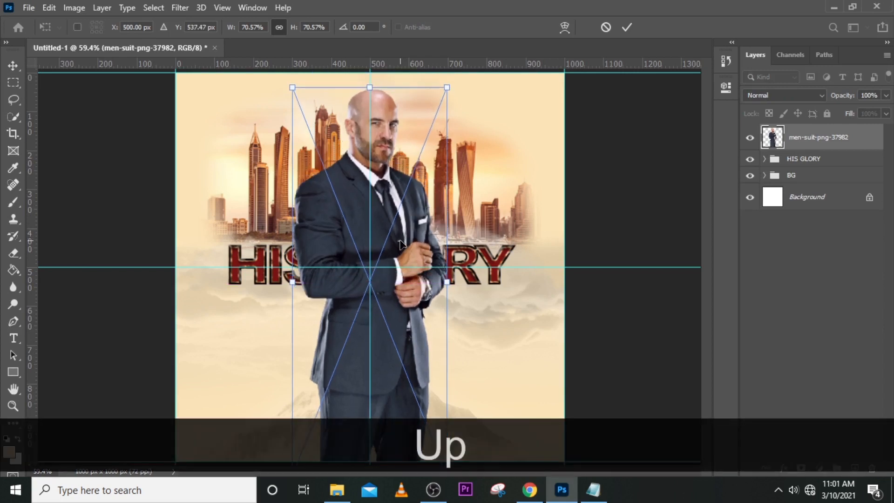
key("Up")
key("Up")
key("Up")
key("Up")
key("Up")
key("Up")
key("Up")
key("Up")
key("Up")
key("Up")
key("Up")
key("Up")
key("Up")
key("Up")
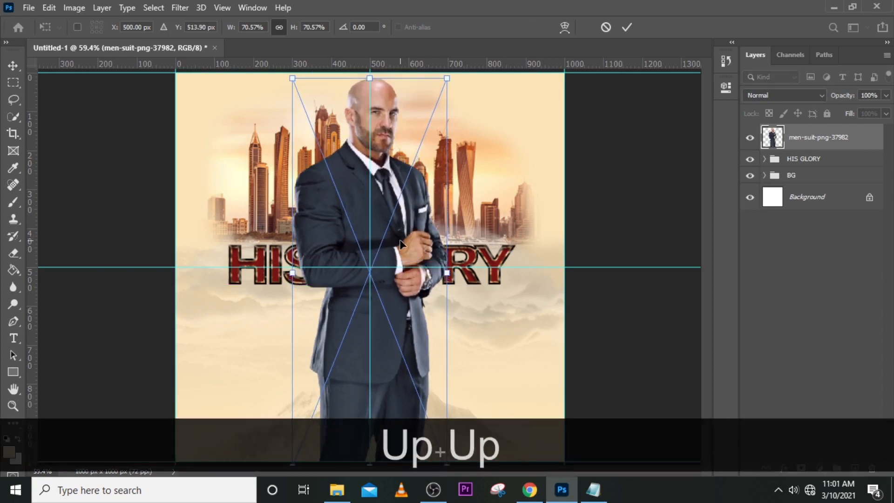
key("Up")
key("Up")
key("Up")
key("Return")
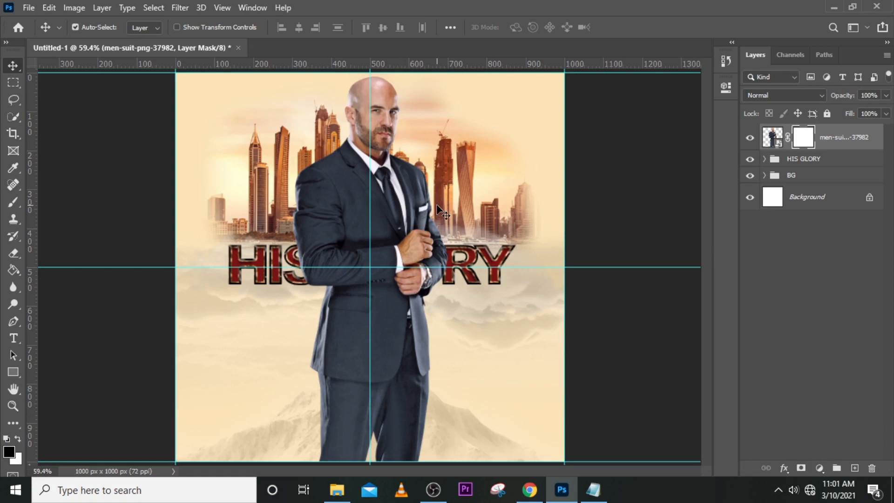
Mask the man's layer with a soft 175 px brush, hiding his body below the title in black and restoring his forearms in white.
key("b")
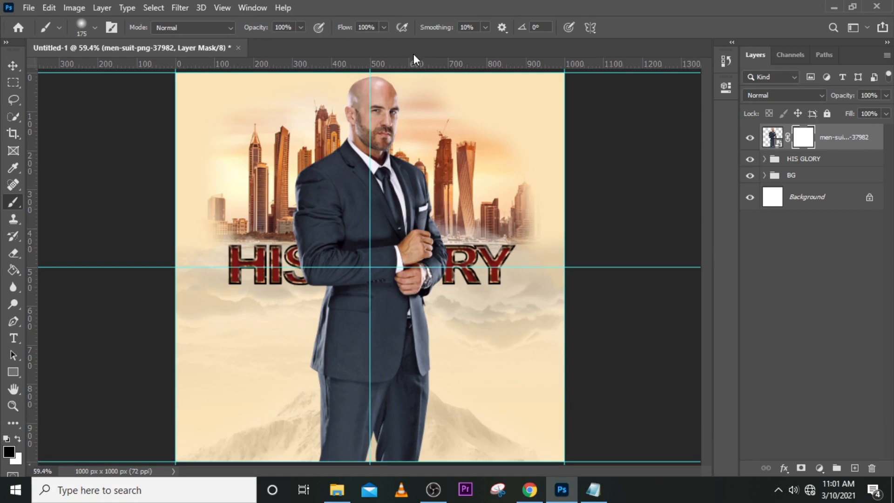
key("Caps_Lock")
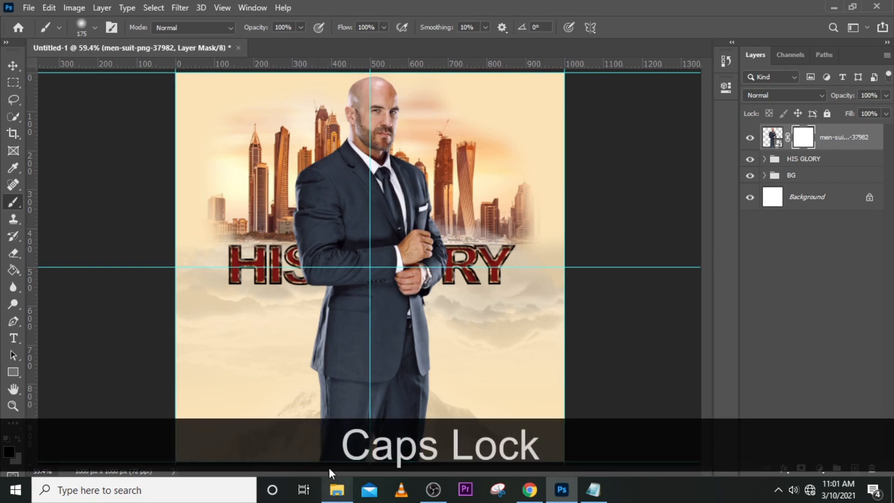
mouse_move(329, 452)
left_mouse_down()
mouse_move(409, 451)
mouse_move(412, 436)
mouse_move(336, 427)
mouse_move(495, 398)
mouse_move(262, 386)
mouse_move(478, 360)
mouse_move(442, 338)
mouse_move(305, 325)
mouse_move(463, 308)
mouse_move(349, 305)
mouse_move(407, 306)
mouse_move(396, 314)
mouse_move(436, 320)
left_mouse_up()
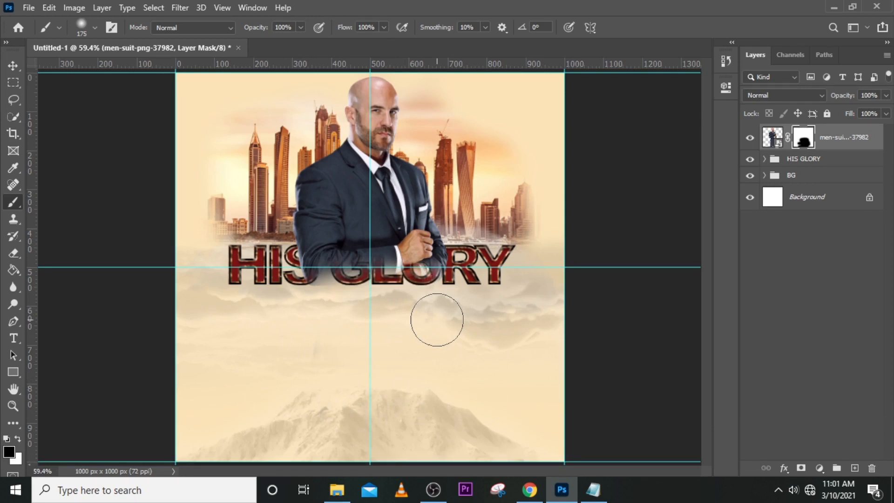
key("x")
mouse_move(346, 235)
left_mouse_down()
mouse_move(325, 242)
mouse_move(403, 243)
mouse_move(349, 249)
mouse_move(421, 237)
mouse_move(323, 259)
mouse_move(359, 254)
left_mouse_up()
Target the man's image instead of its mask and move his layer beneath the HIS GLORY group.
key("ctrl+2")
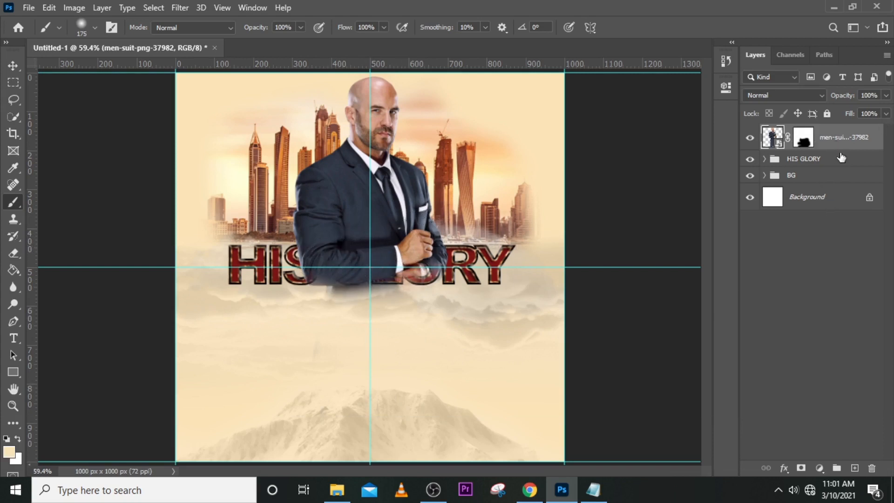
left_click_drag(837, 145, 836, 164)
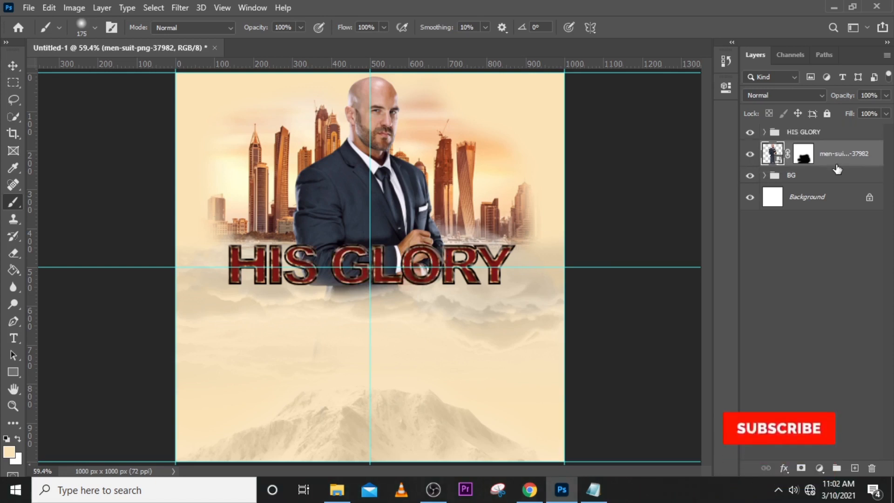
Try painting white on the man's layer mask with a soft 100 px brush to bring back his jacket below the title.
left_click(804, 158)
key("bracketleft")
key("bracketleft")
key("bracketleft")
mouse_move(341, 319)
left_mouse_down()
mouse_move(333, 298)
mouse_move(401, 293)
left_mouse_up()
Paint black on the man's mask with 100 px and 300 px brushes to hide his body below the title, and retarget his image.
key("x")
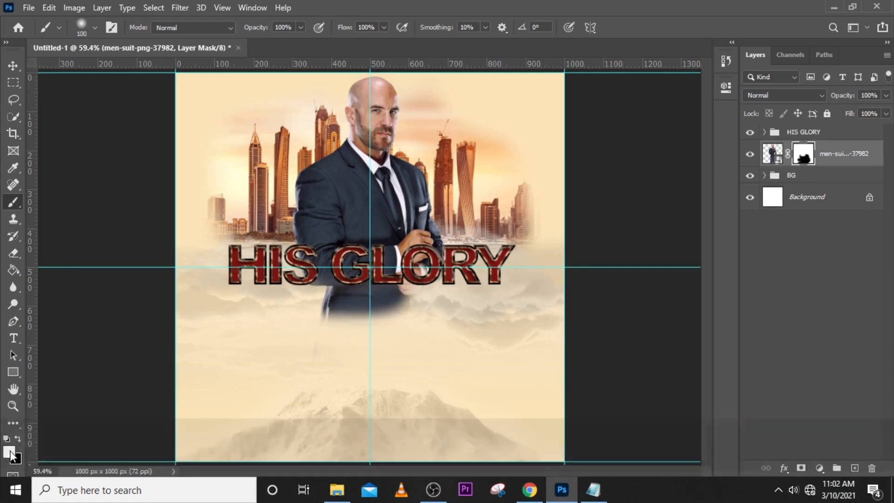
key("x")
key("x")
key("x")
key("x")
key("x")
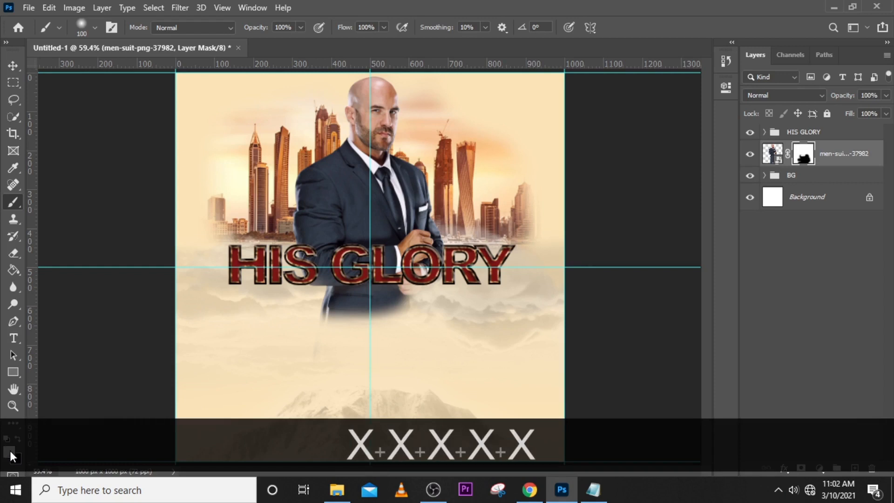
key("x")
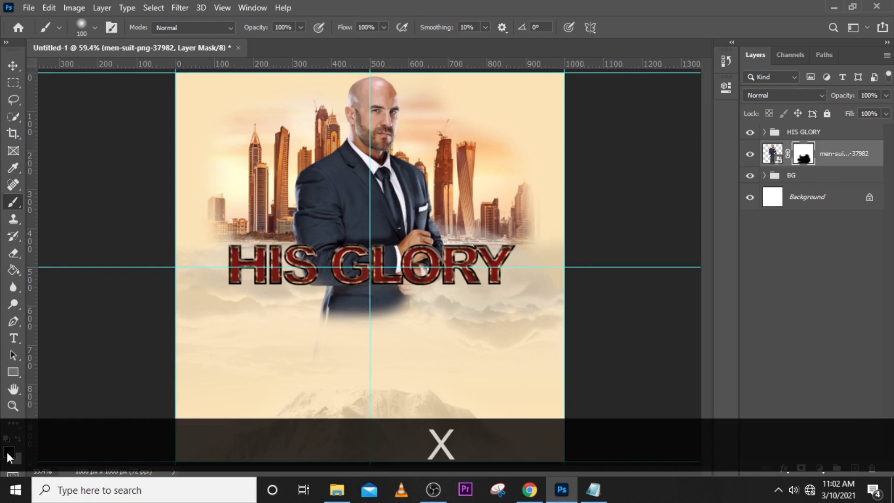
mouse_move(339, 305)
left_mouse_down()
mouse_move(314, 322)
mouse_move(396, 311)
mouse_move(323, 311)
mouse_move(393, 294)
mouse_move(324, 303)
mouse_move(420, 296)
mouse_move(332, 303)
mouse_move(400, 291)
mouse_move(307, 291)
mouse_move(390, 287)
mouse_move(330, 296)
left_mouse_up()
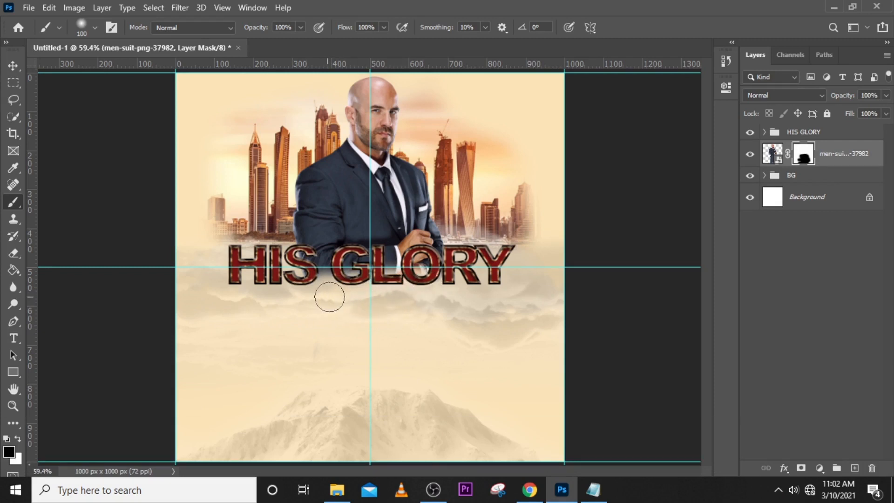
key("bracketright")
key("bracketright")
key("bracketright")
key("bracketright")
key("bracketright")
key("bracketright")
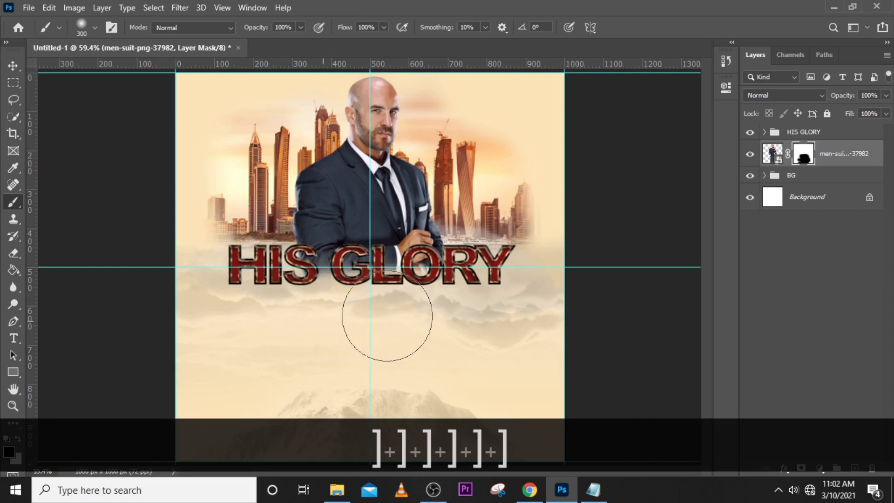
mouse_move(387, 316)
left_mouse_down()
mouse_move(462, 307)
mouse_move(297, 330)
mouse_move(321, 336)
left_mouse_up()
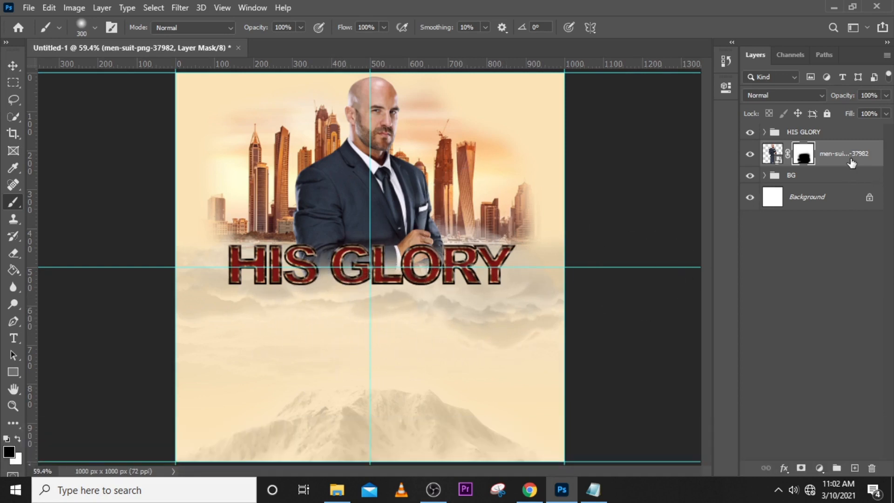
key("ctrl+2")
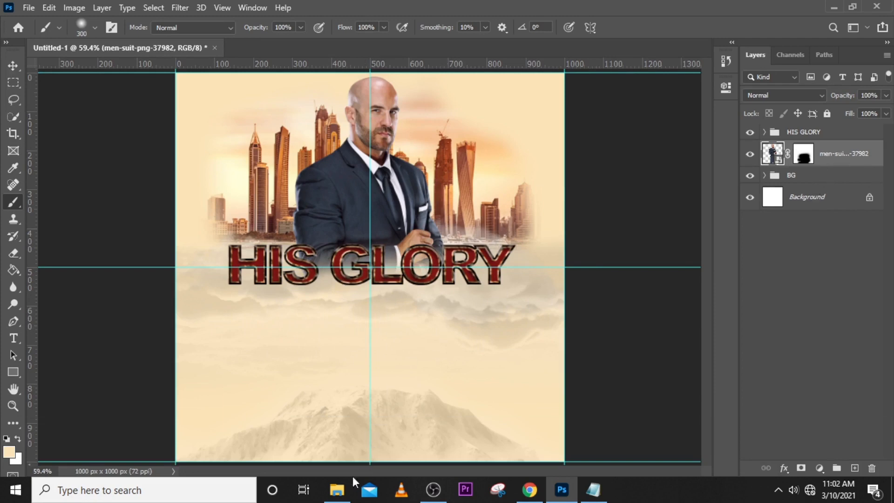
Place the white dove image from the file folder above the man's layer, scaled to about 7.6% and centred at X 500 px.
left_click(337, 489)
left_click_drag(148, 158, 389, 339)
left_click_drag(370, 451, 352, 142)
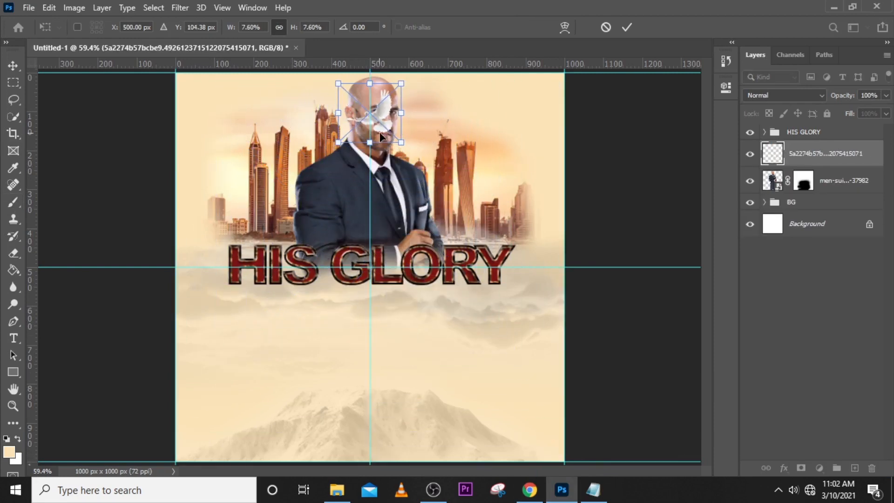
Flip the dove horizontally, scale it to about 4.84% and place it beside the left towers at about X 113, Y 258 px.
right_click(386, 119)
left_click(428, 325)
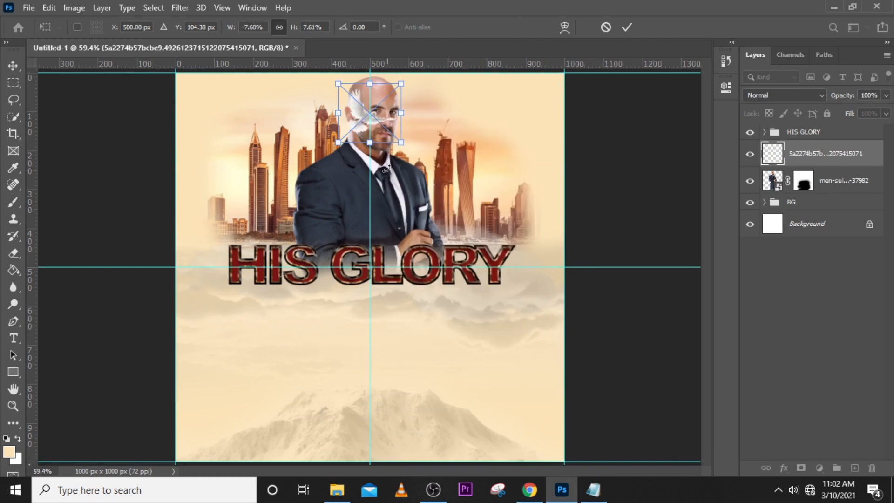
left_click_drag(383, 110, 235, 180)
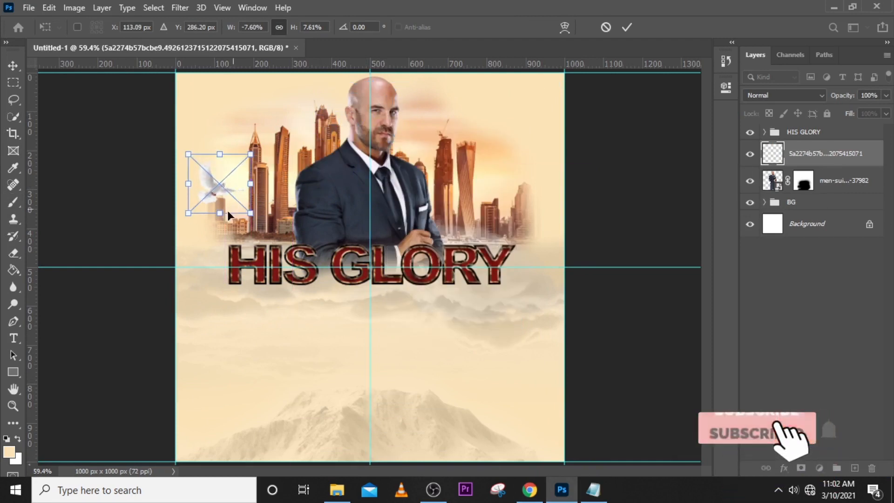
left_click_drag(219, 213, 220, 191)
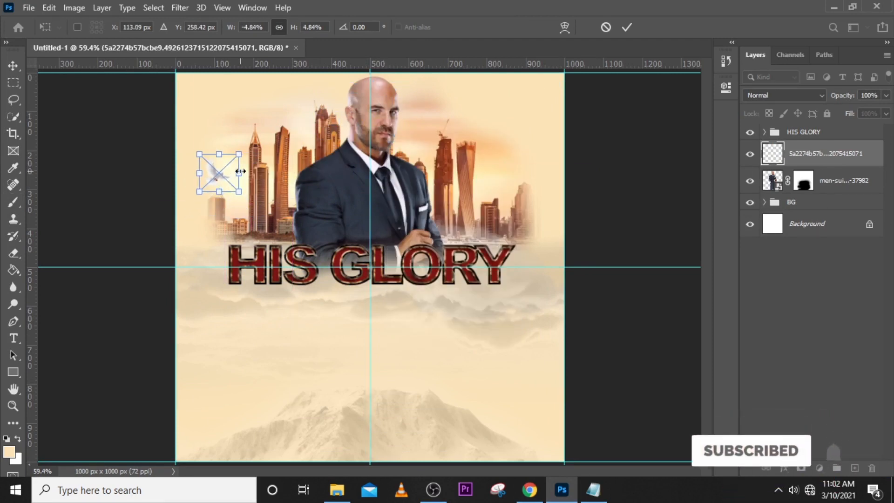
key("Return")
key("b")
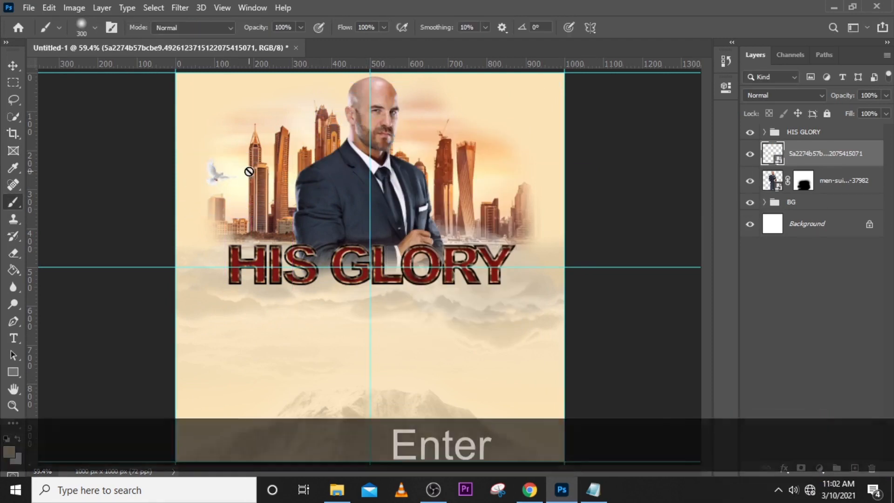
Lower the dove layer's opacity to 62%.
left_click(886, 114)
left_click(885, 95)
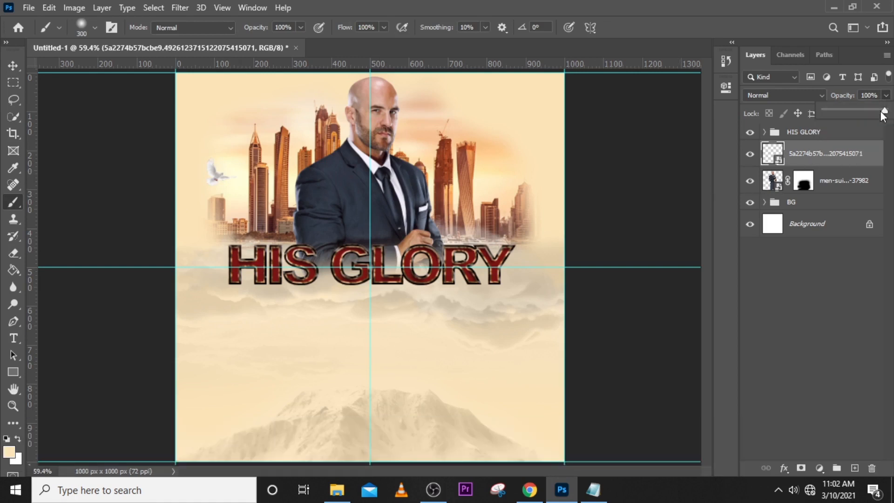
left_click_drag(883, 111, 862, 112)
left_click(818, 139)
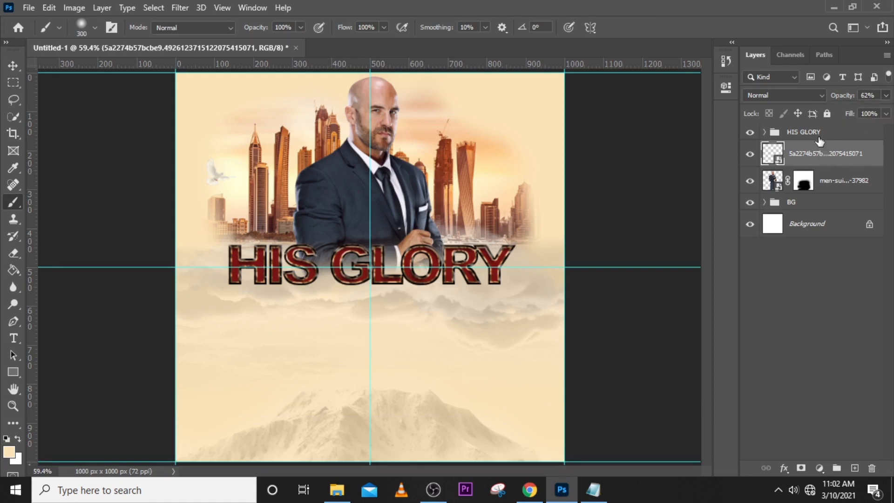
Group the dove and masked man layers and rename the group IMAGE.
left_click(819, 137)
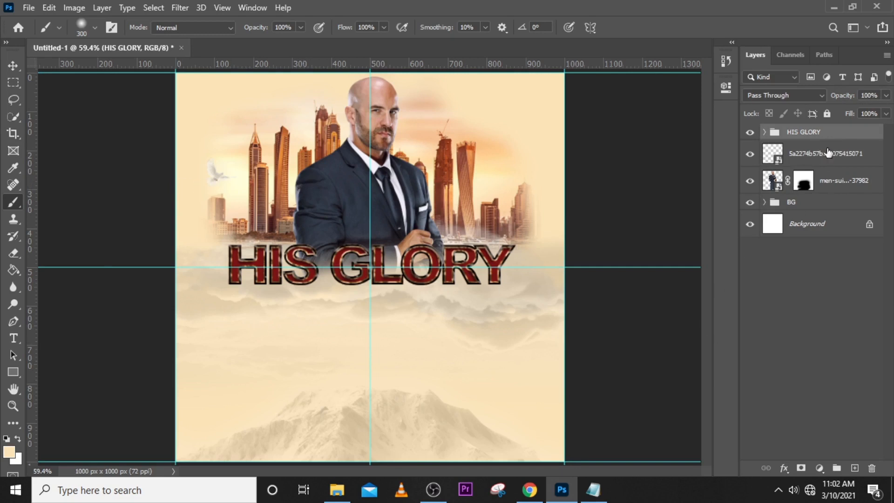
left_click(804, 160)
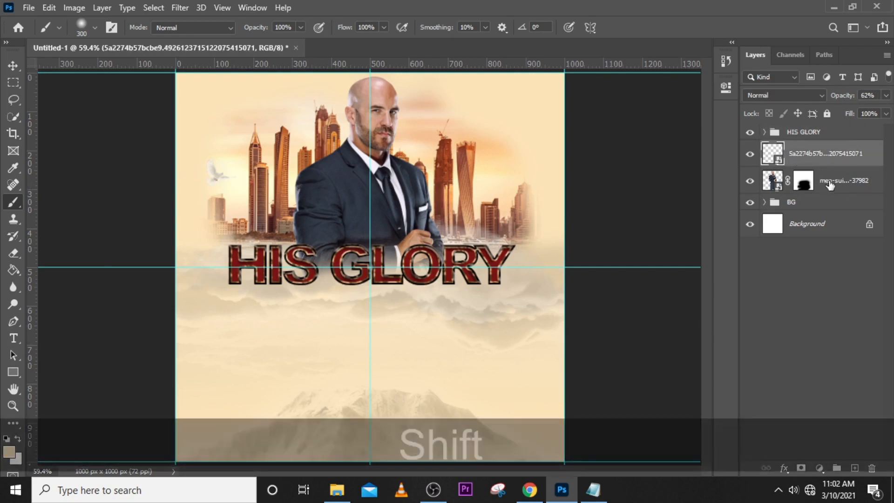
left_click(817, 173, "shift")
key("ctrl+shift+g")
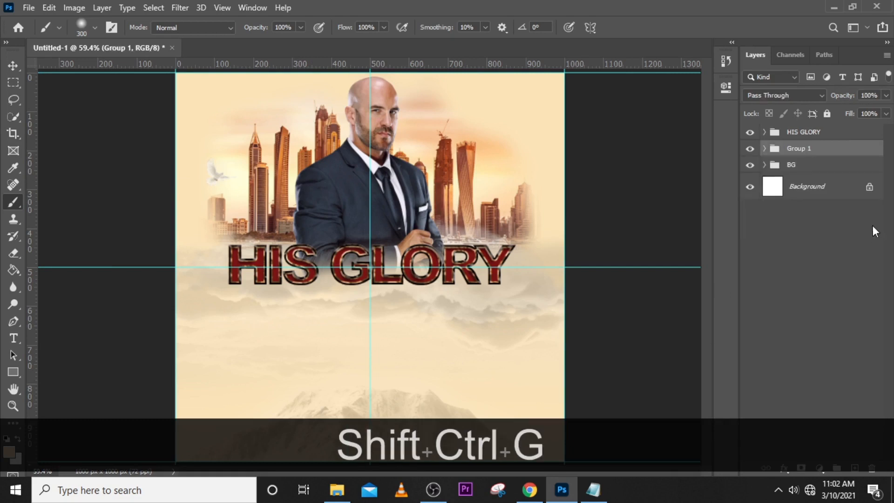
double_click(806, 151)
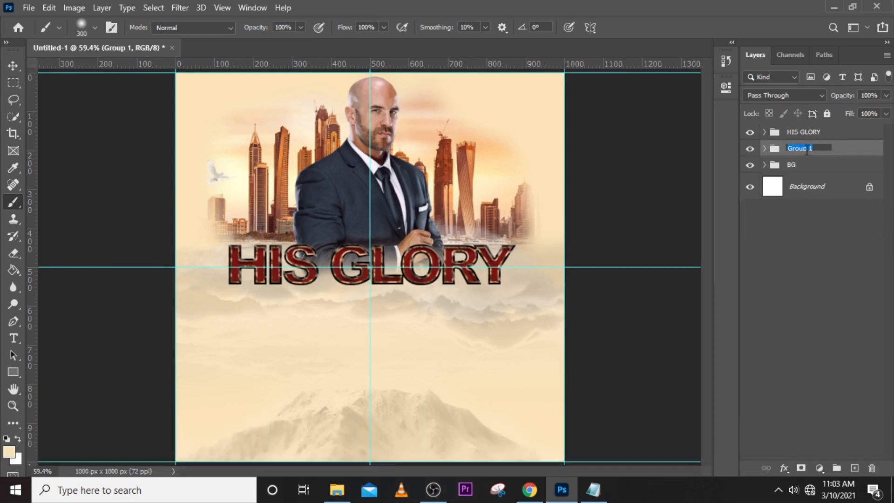
key("Caps_Lock")
type("IMAGE")
key("Return")
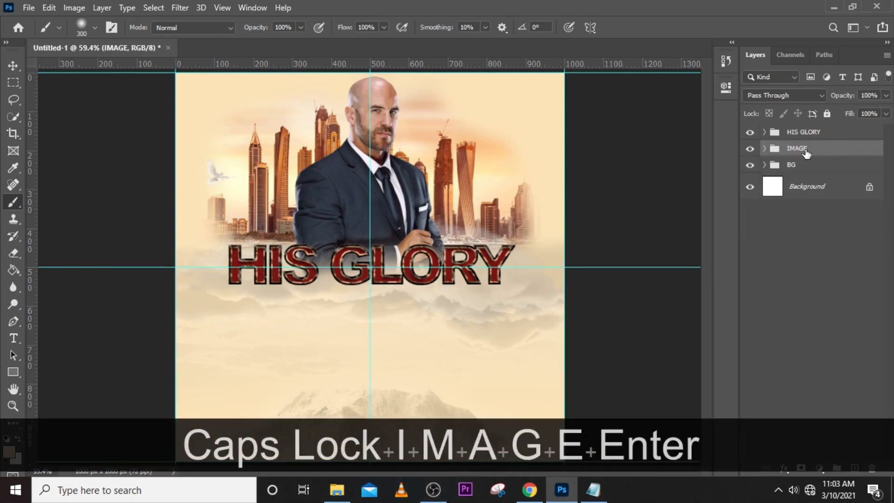
key("Caps_Lock")
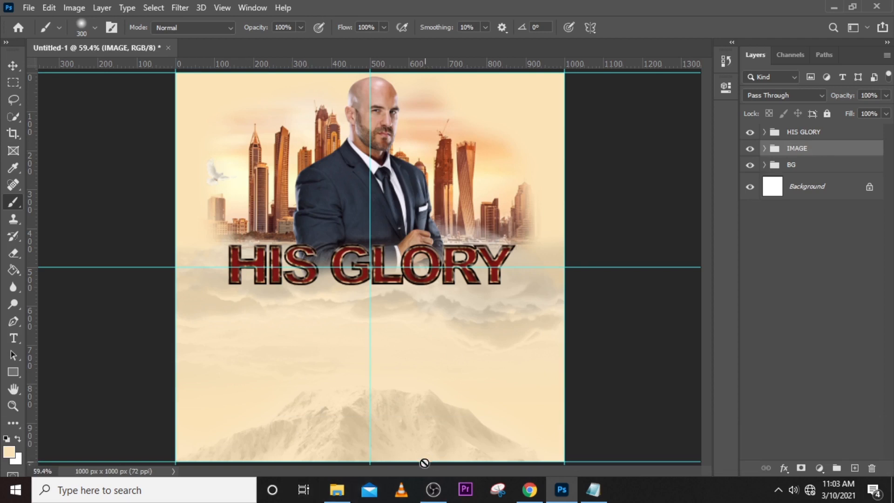
Add a text line reading Wednesday Evening, copied from the GLRY note in Notepad, and move it below the title near the canvas's left edge.
key("t")
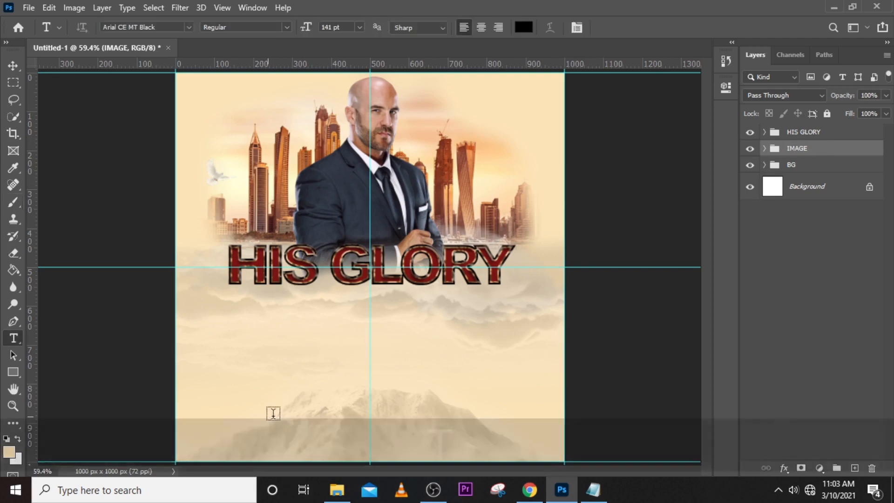
left_click(306, 314)
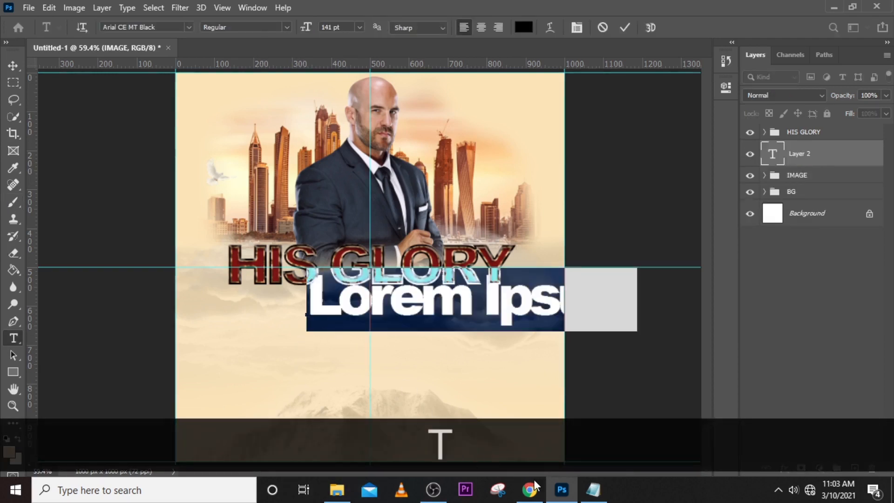
left_click(593, 489)
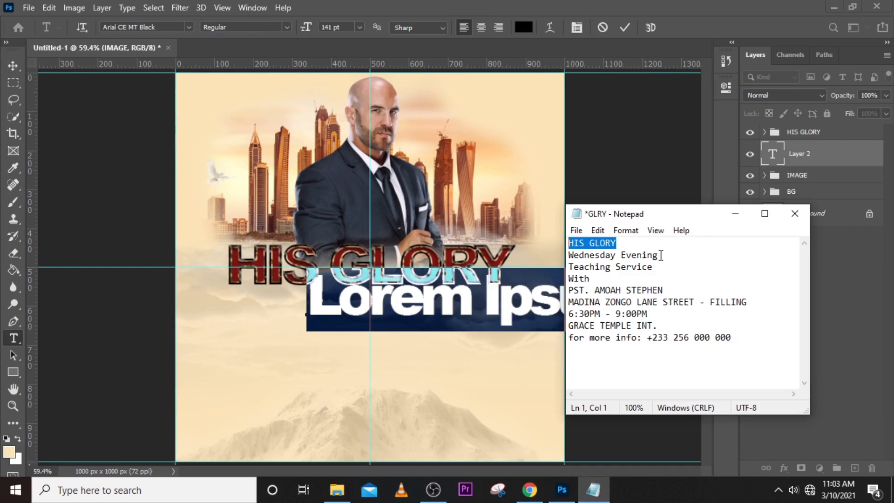
left_click_drag(660, 256, 562, 257)
key("ctrl+c")
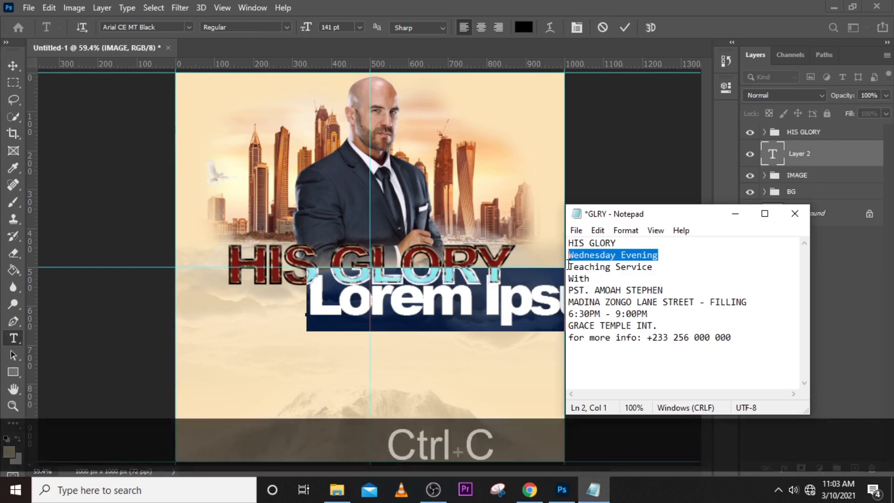
left_click(524, 6)
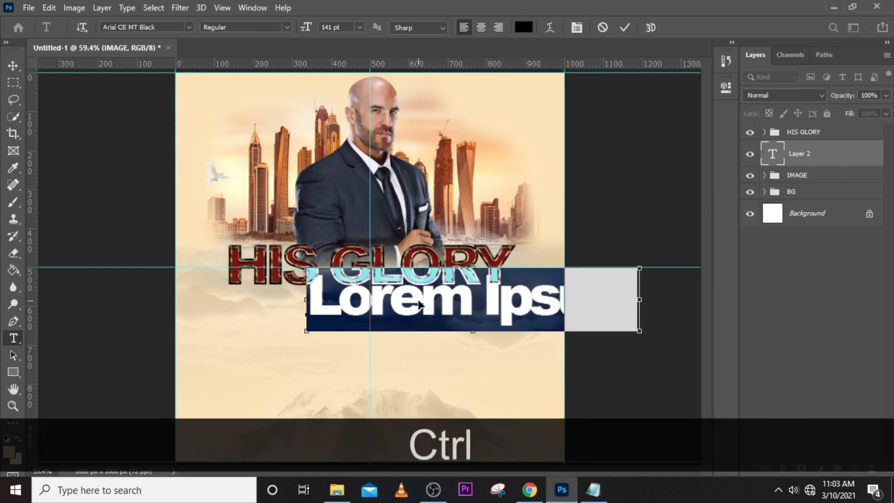
key("ctrl+v")
left_click(605, 247)
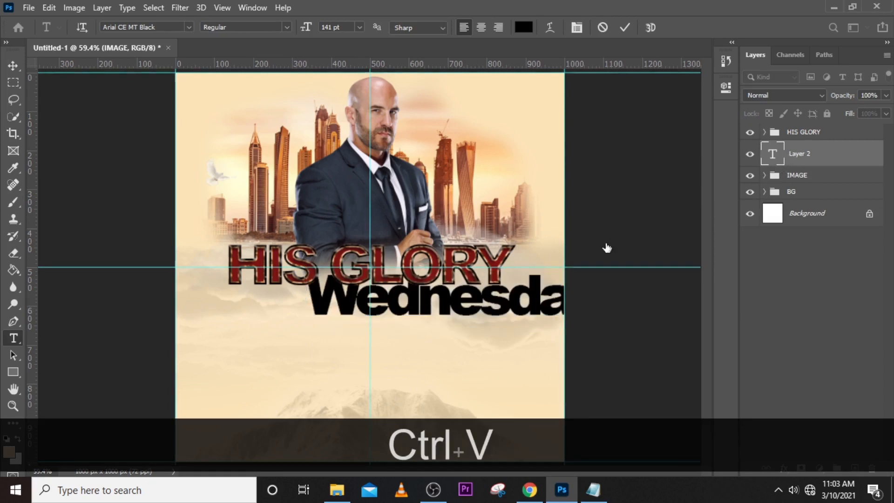
key("v")
left_click_drag(446, 307, 412, 305)
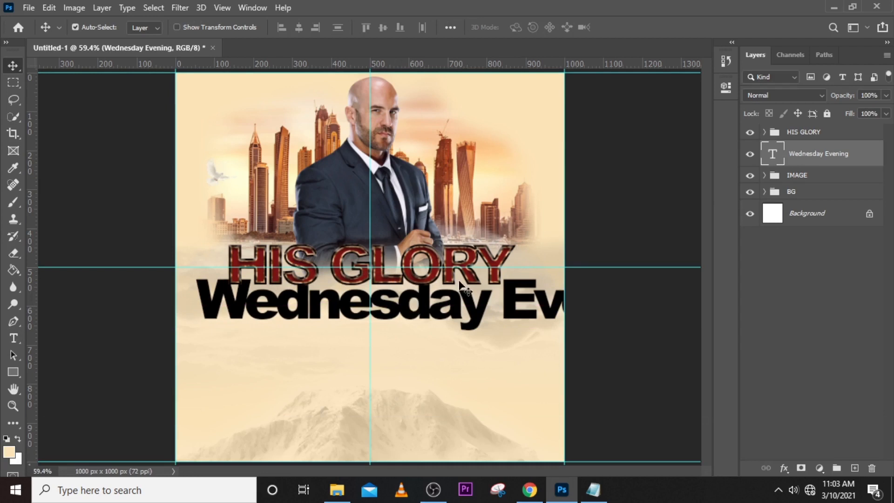
Set the Wednesday Evening text to the Baskerville BT Roman font at 55 pt.
left_click(726, 86)
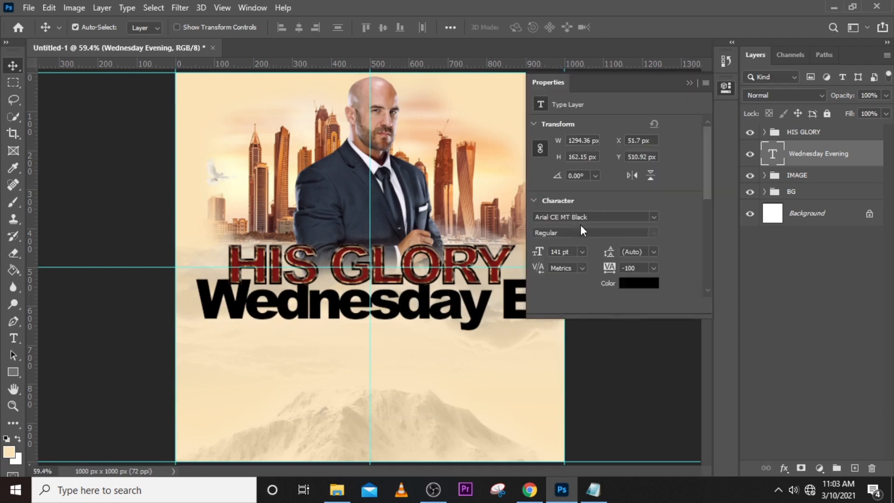
left_click(653, 217)
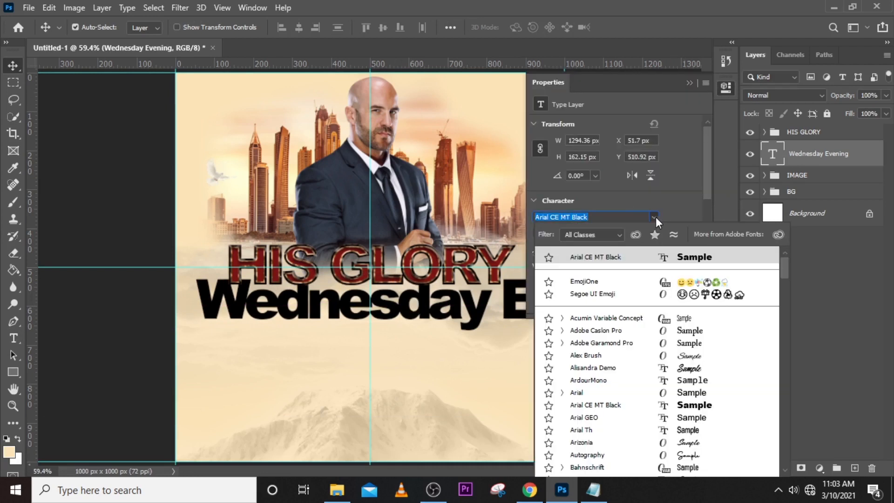
scroll(616, 382, "down", 3)
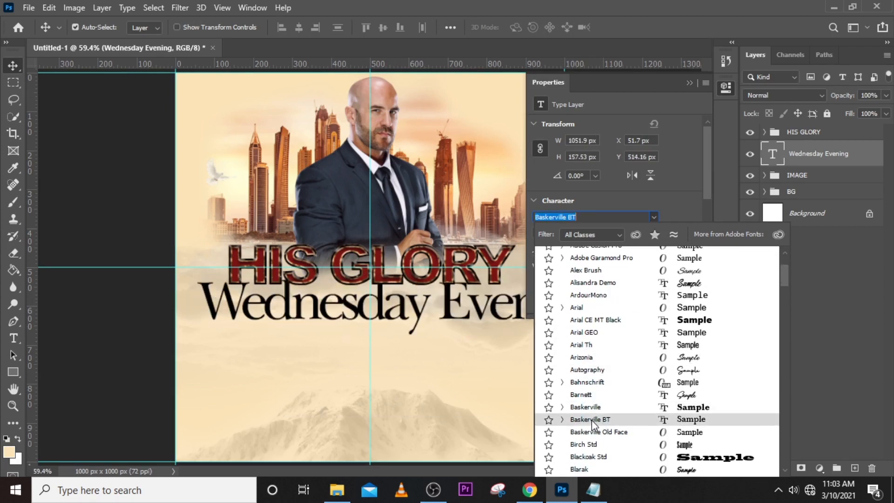
left_click(680, 421)
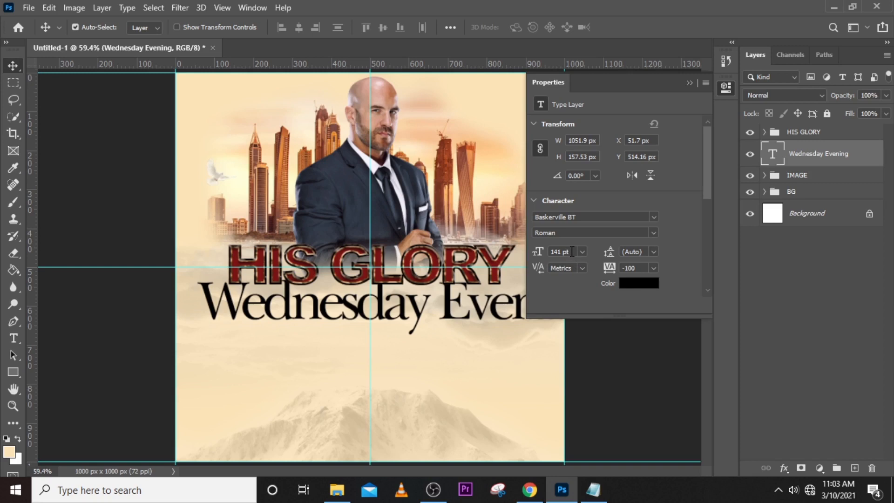
left_click_drag(571, 252, 527, 256)
type("55")
key("Return")
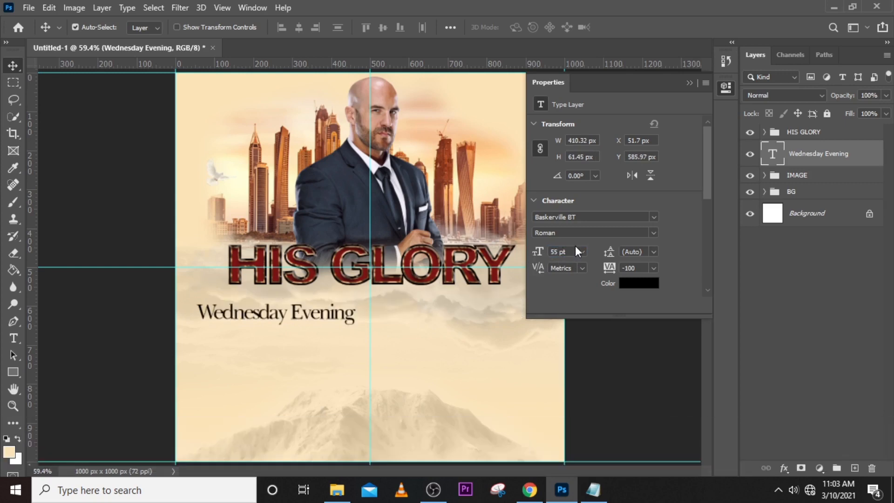
Set the Wednesday Evening text colour to dark red 270101.
left_click(635, 282)
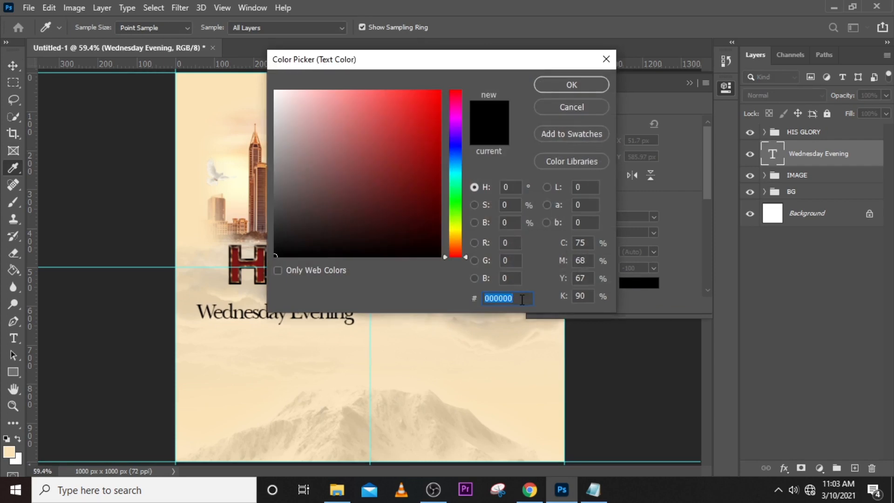
type("27")
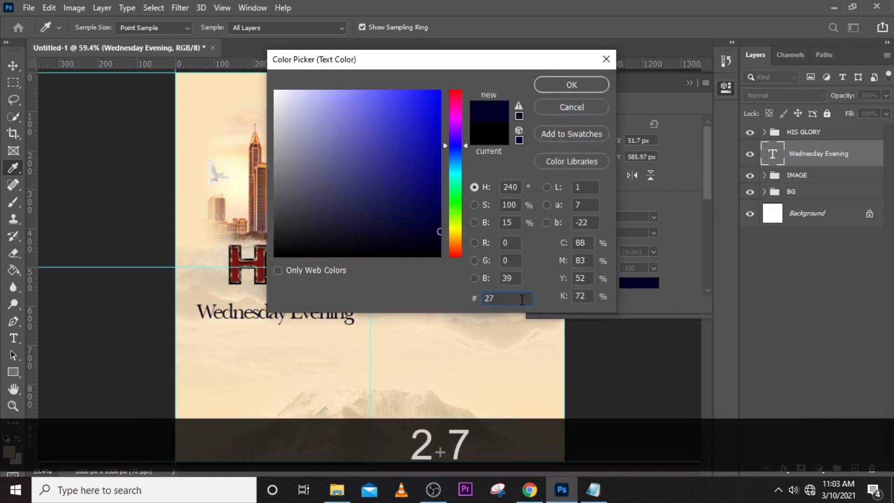
type("01")
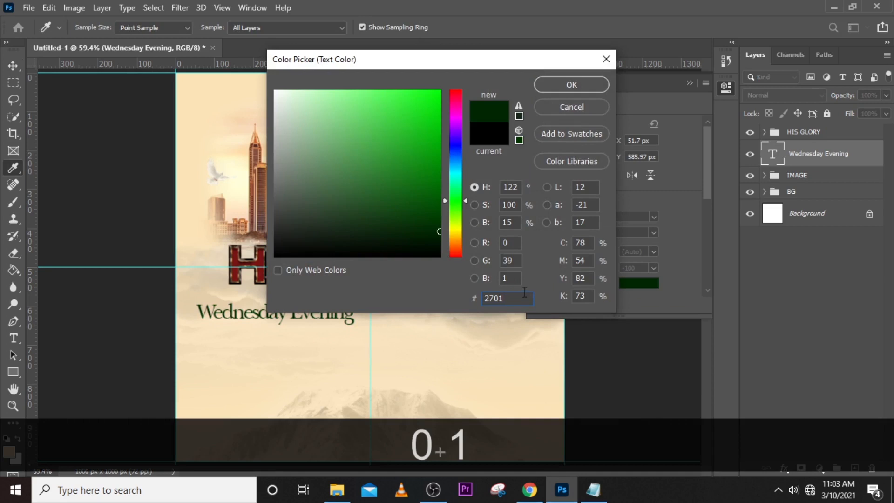
type("01")
left_click(555, 85)
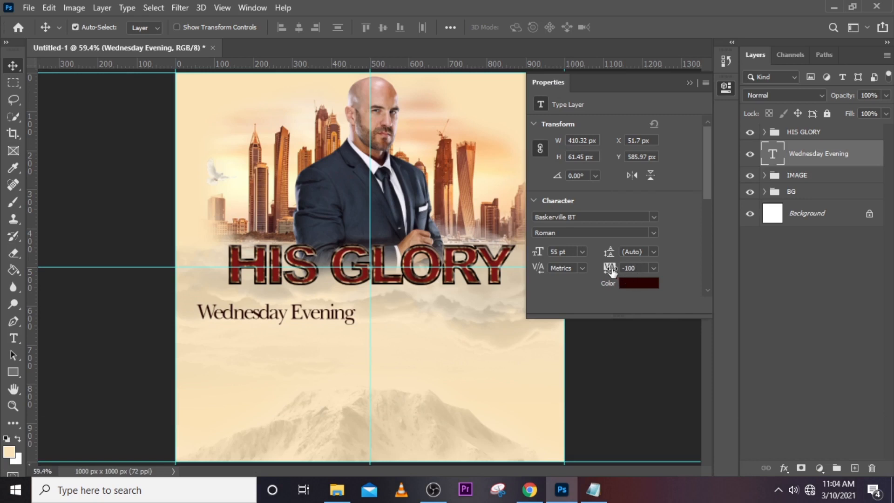
Set the Wednesday Evening text's tracking to -40 and its font style to Bold.
left_click_drag(611, 271, 611, 267)
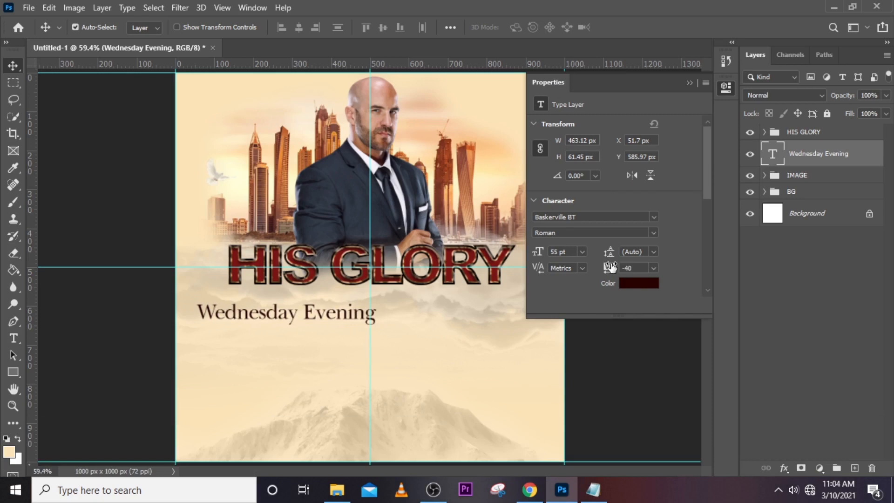
left_click(651, 232)
left_click(593, 266)
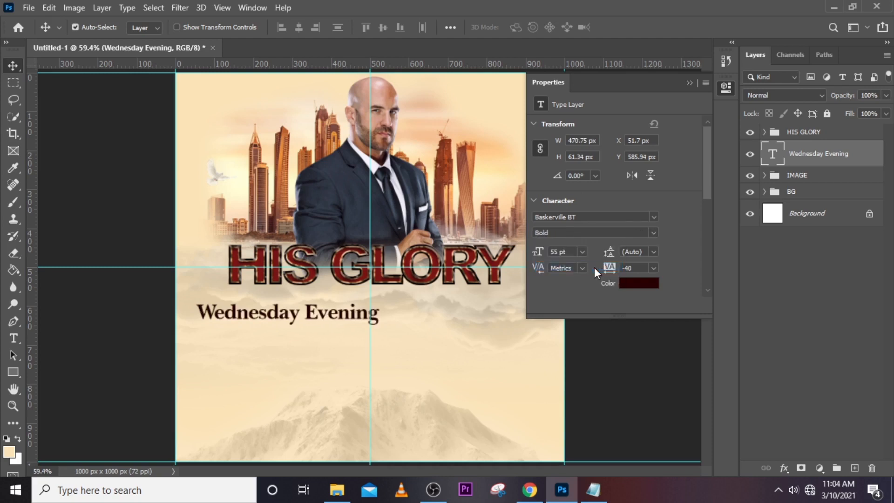
left_click(689, 82)
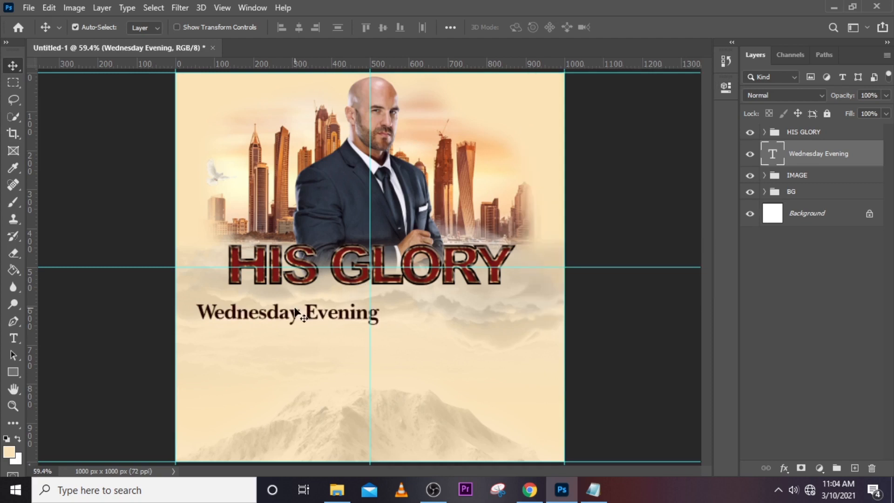
Move the Wednesday Evening text directly beneath the HIS GLORY title and centre it on the vertical guide.
left_click_drag(299, 313, 393, 309)
key("ctrl+t")
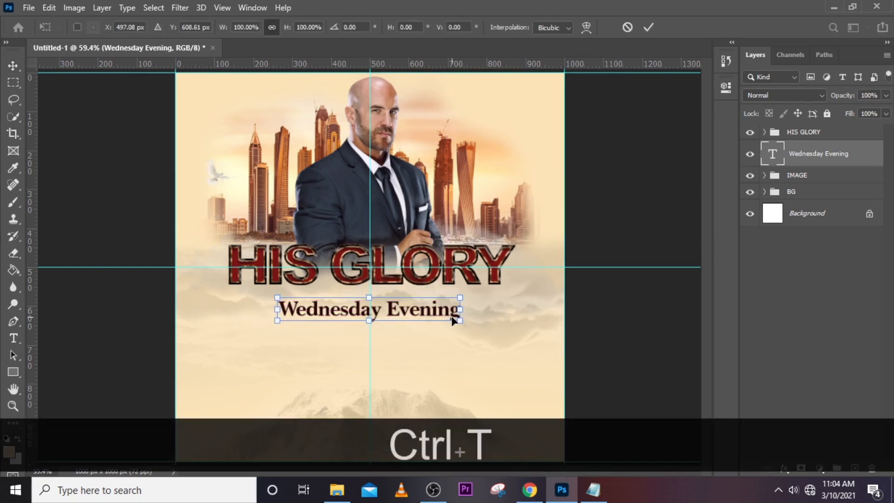
key("Right")
key("Right")
key("Up")
key("Up")
key("Up")
key("Up")
key("Up")
key("Up")
key("Up")
key("Up")
key("Up")
key("Up")
key("Up")
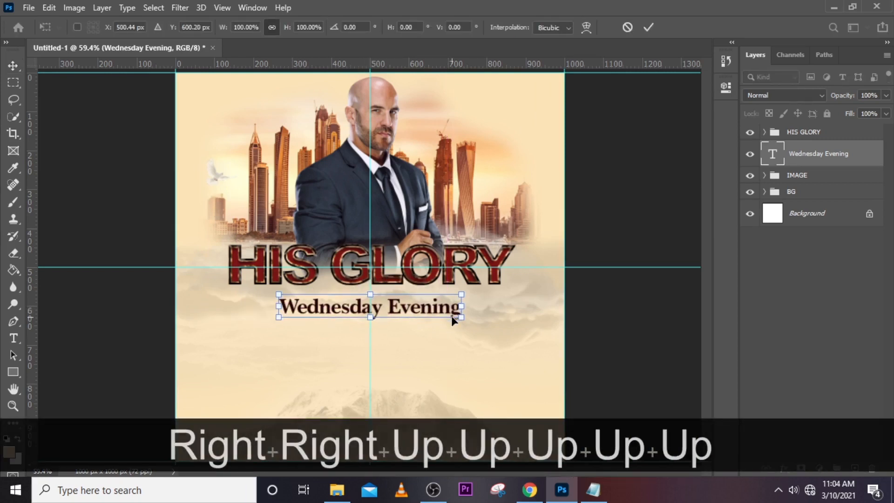
key("Up")
key("Up")
key("Up")
key("Up")
key("Up")
key("Up")
key("Up")
key("Up")
key("Up")
key("Up")
key("Up")
key("Up")
key("Up")
key("Up")
key("Up")
key("Up")
key("Up")
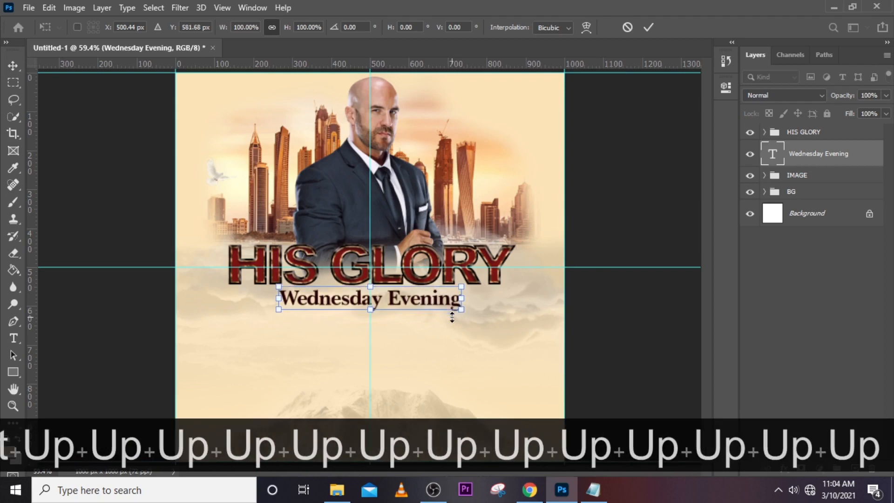
key("Return")
key("Up")
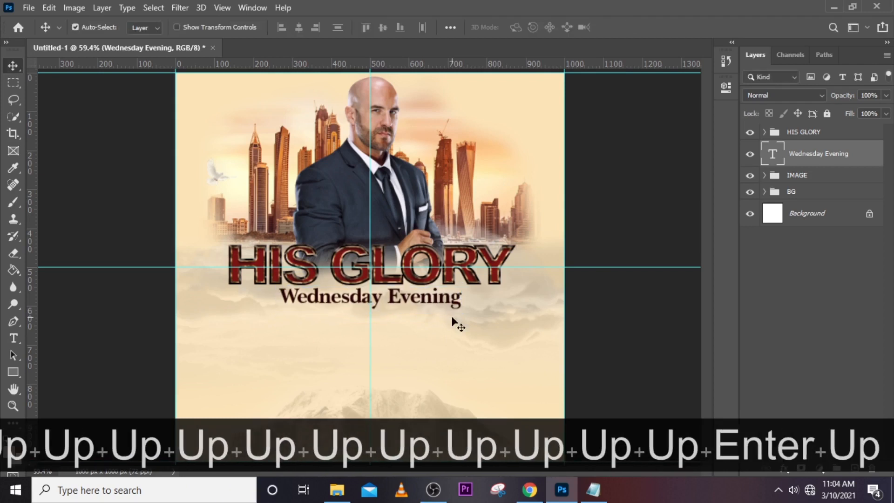
key("Down")
Duplicate the Wednesday Evening text layer and move the copy down to form a second line just beneath the original.
key("ctrl+j")
key("shift+Down")
key("shift+Down")
key("shift+Down")
key("shift+Down")
key("shift+Down")
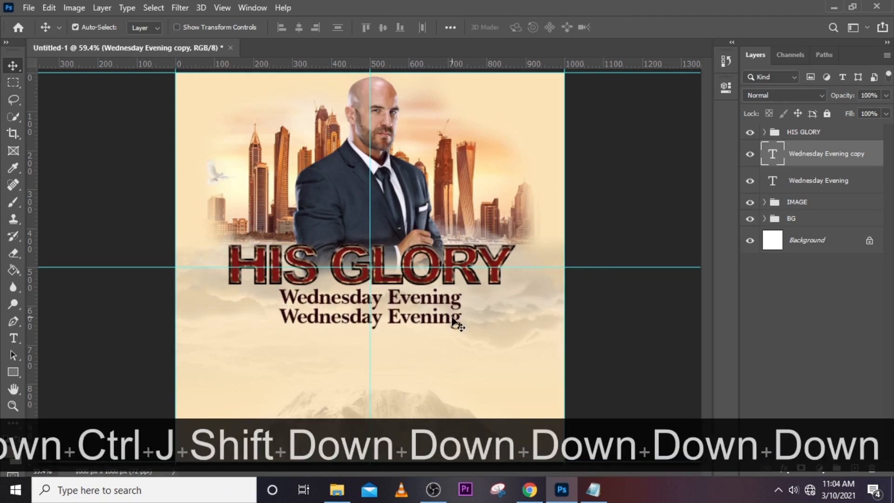
Replace the duplicated line's text with Teaching Service, copied from the GLRY note in Notepad.
left_click(593, 489)
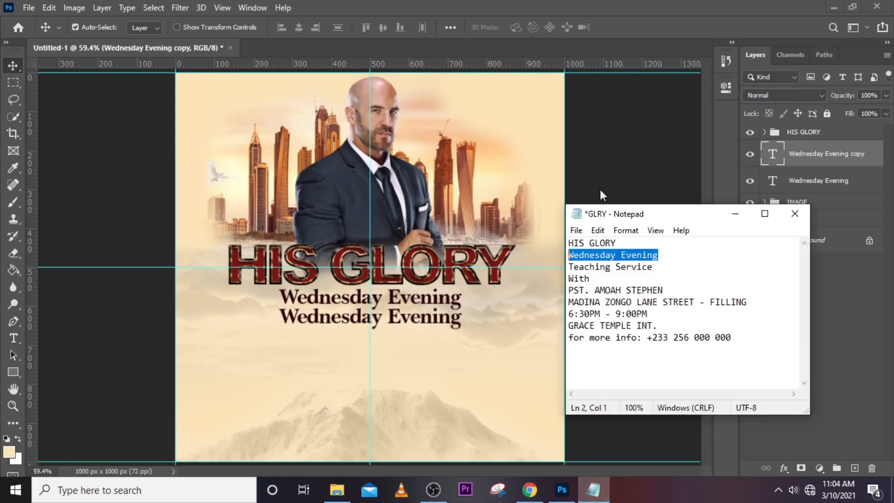
left_click_drag(673, 269, 566, 267)
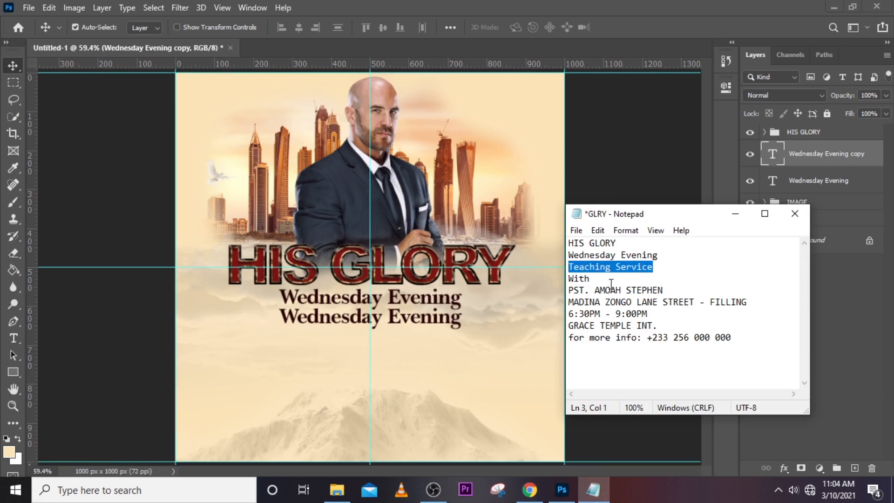
key("ctrl+c")
left_click(735, 214)
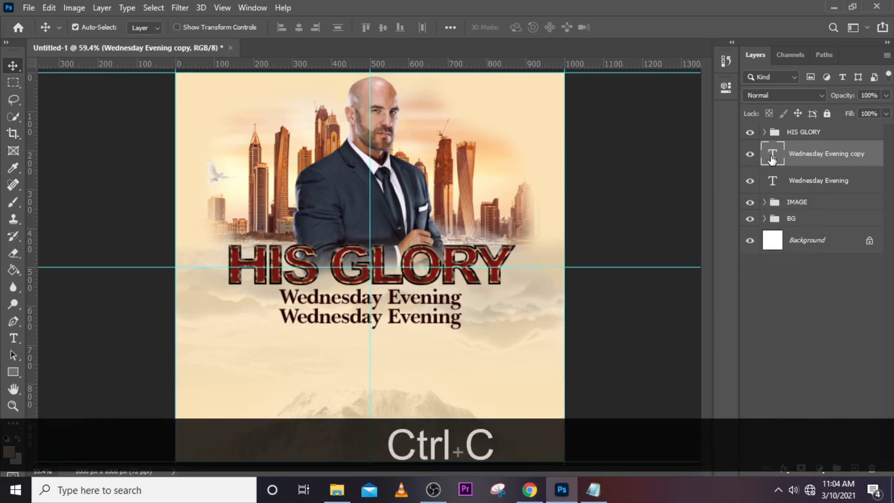
double_click(771, 160)
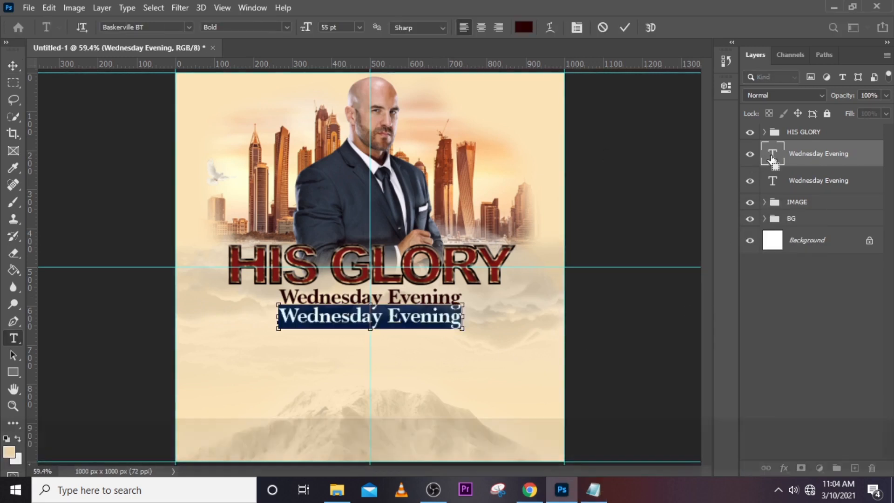
key("ctrl+v")
key("ctrl+Return")
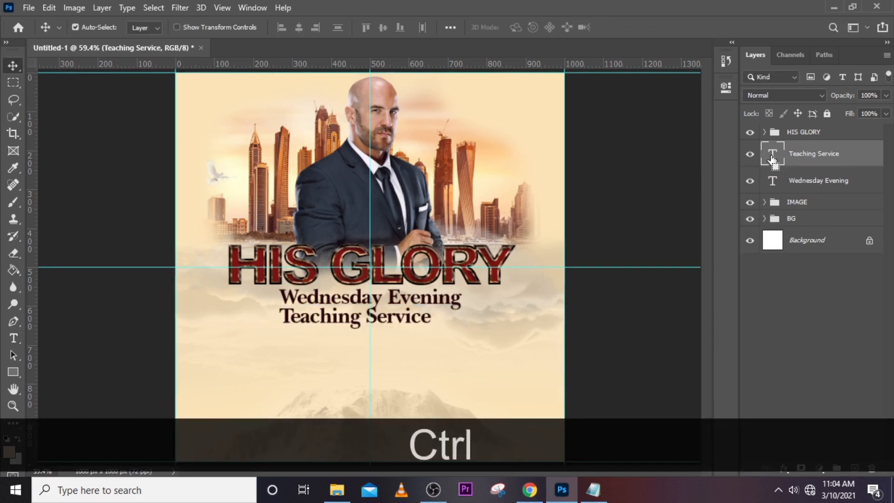
Centre the Teaching Service text on the vertical guide and nudge it slightly up towards Wednesday Evening.
key("ctrl+t")
key("shift+Right")
key("shift+Right")
key("shift+Right")
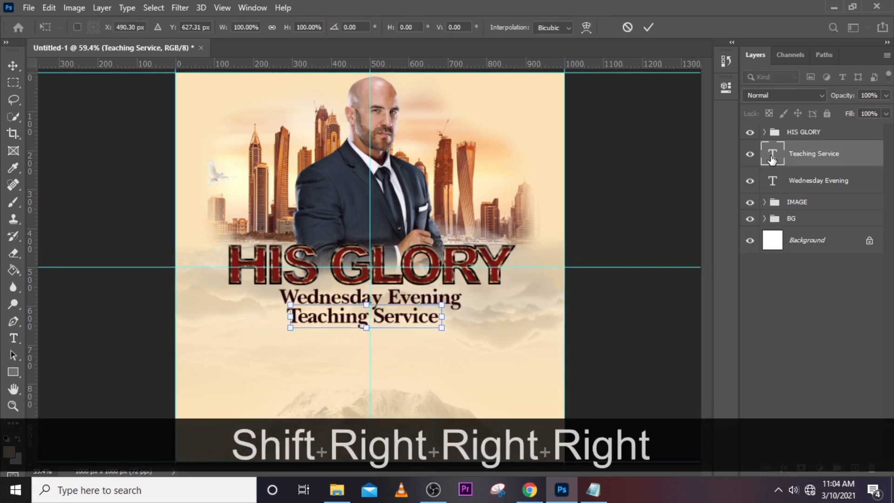
key("shift+Right")
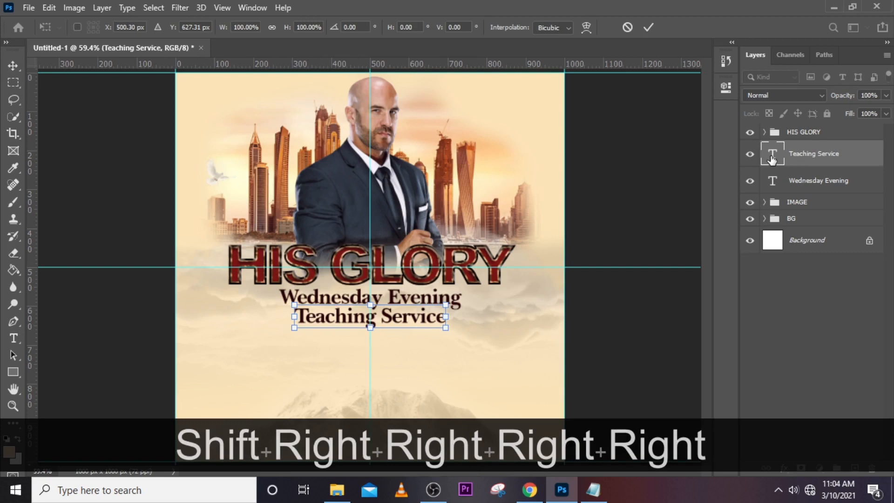
key("Return")
key("Up")
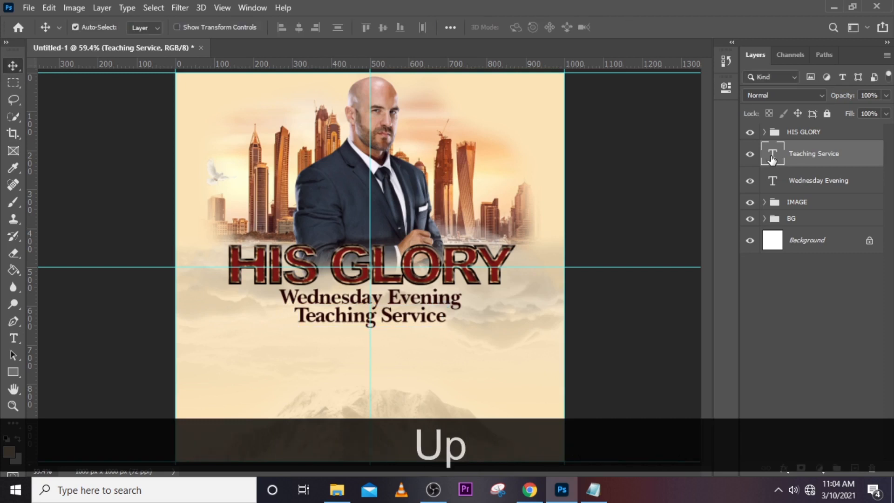
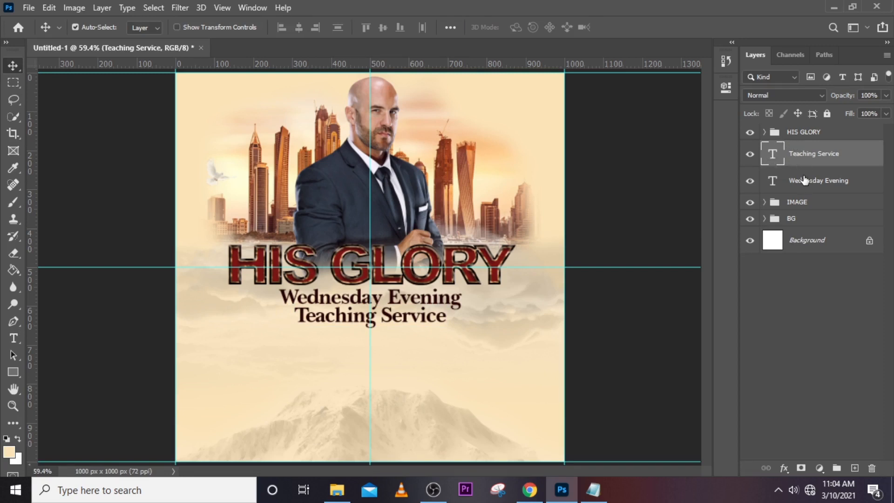
Duplicate the Teaching Service text layer and move the copy down to form a third line beneath it.
key("ctrl+j")
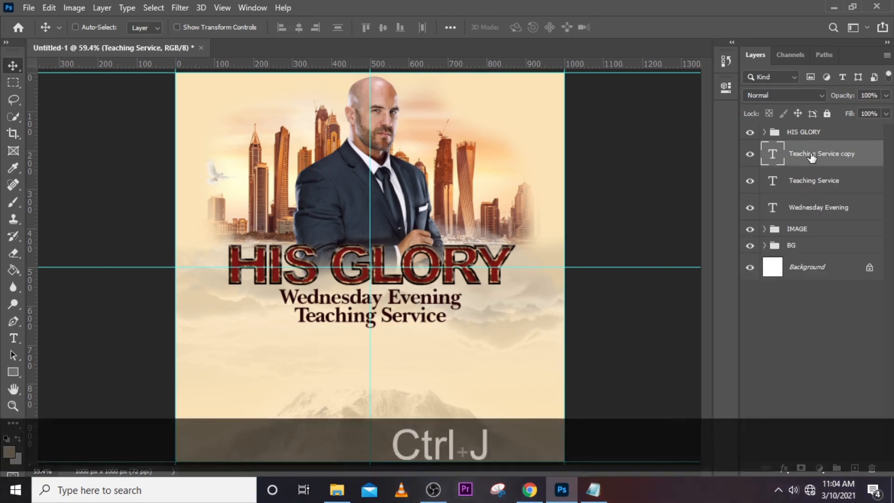
key("shift+Down")
key("shift+Down")
key("shift+Down")
key("shift+Down")
key("shift+Down")
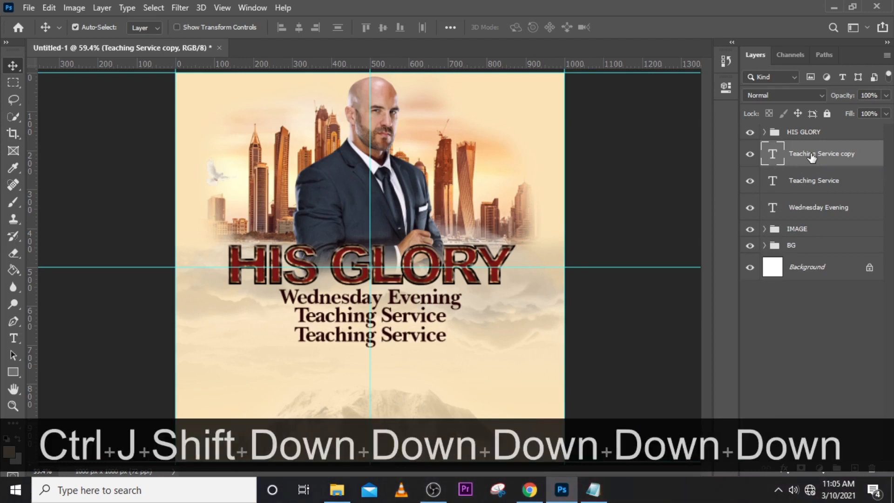
Replace the duplicated line's text with With, copied from the GLRY note in Notepad.
left_click(592, 489)
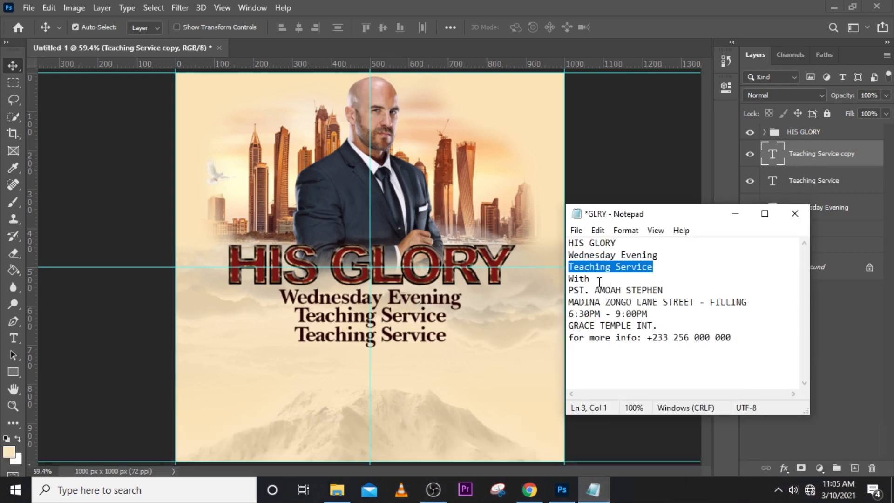
left_click_drag(599, 282, 565, 278)
key("ctrl+c")
left_click(646, 43)
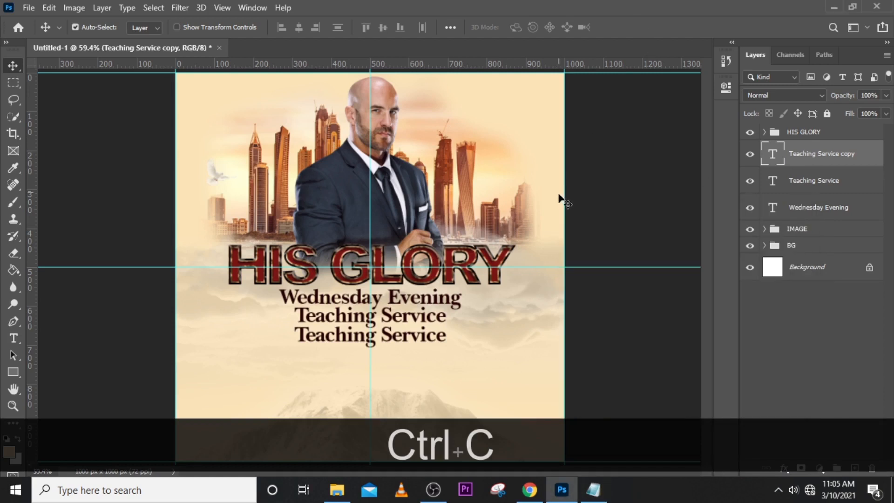
double_click(775, 155)
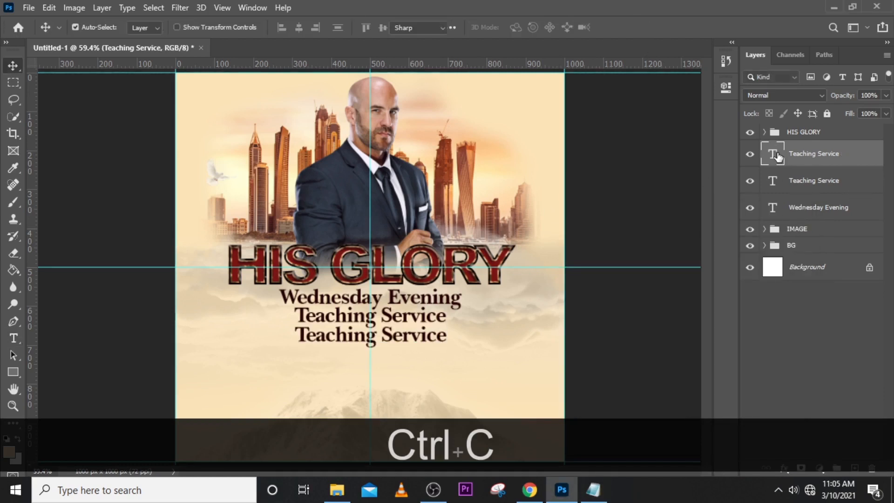
key("ctrl+v")
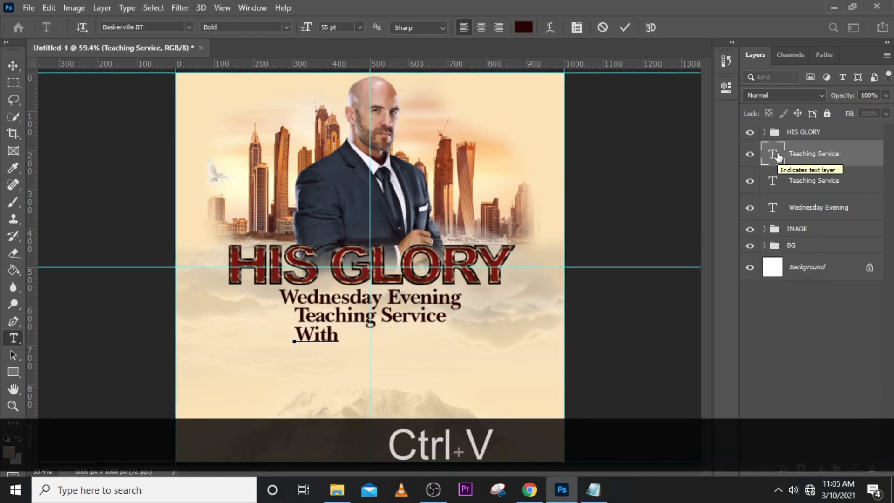
left_click(778, 158)
Set the With text in the Taken by Vultures Demo font at 29 pt with tracking 0.
left_click(730, 89)
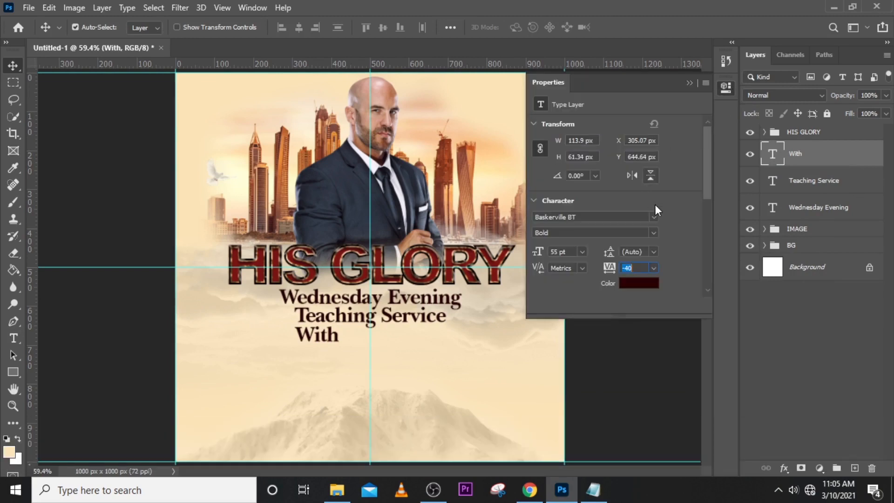
left_click(654, 216)
left_click_drag(783, 266, 774, 398)
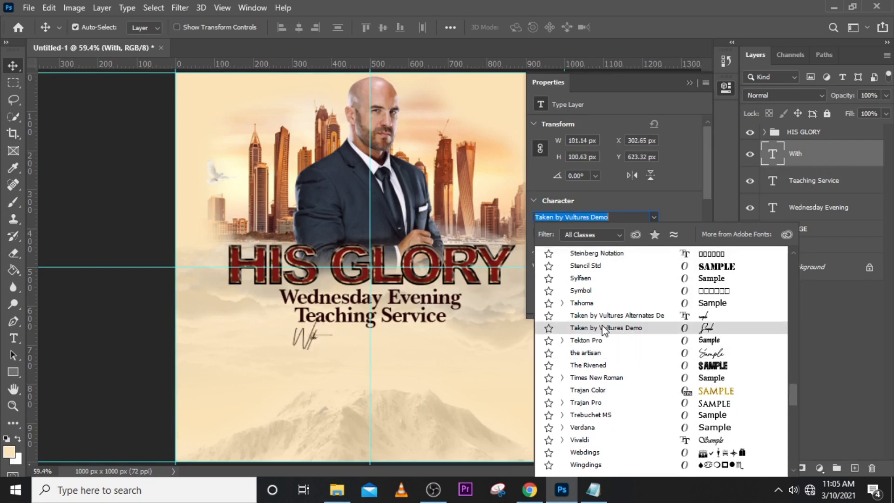
left_click(587, 327)
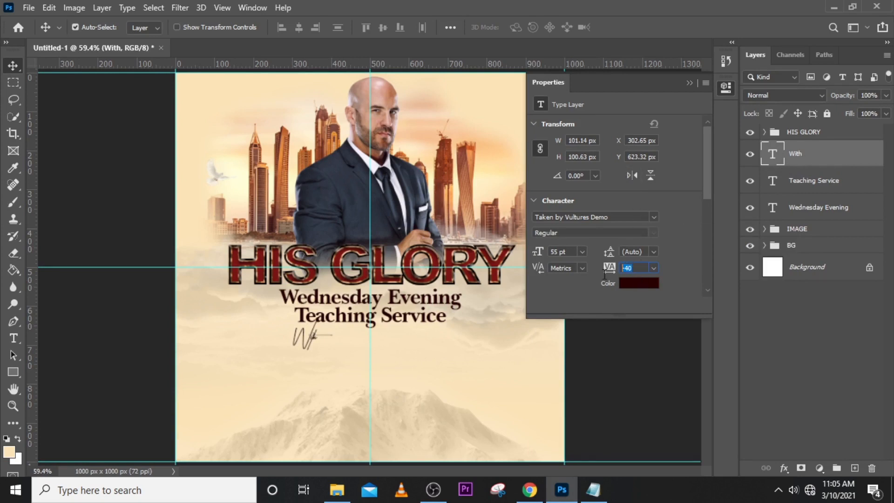
type("0")
key("Return")
left_click_drag(539, 253, 520, 264)
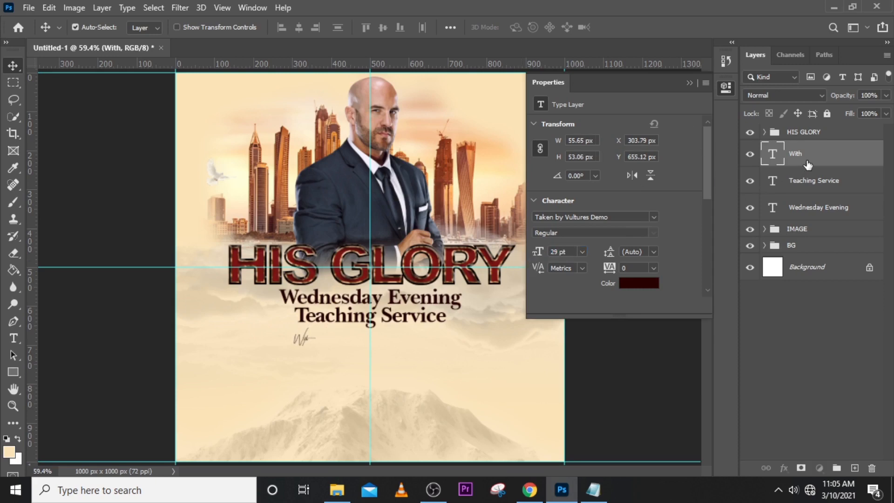
Add a stroke effect to the With text, positioned Outside and coloured dark red 270101.
double_click(875, 163)
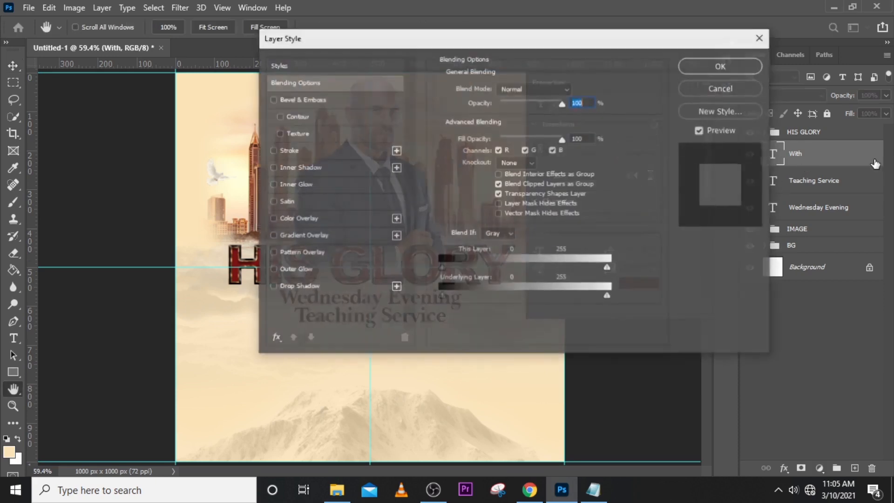
left_click(305, 151)
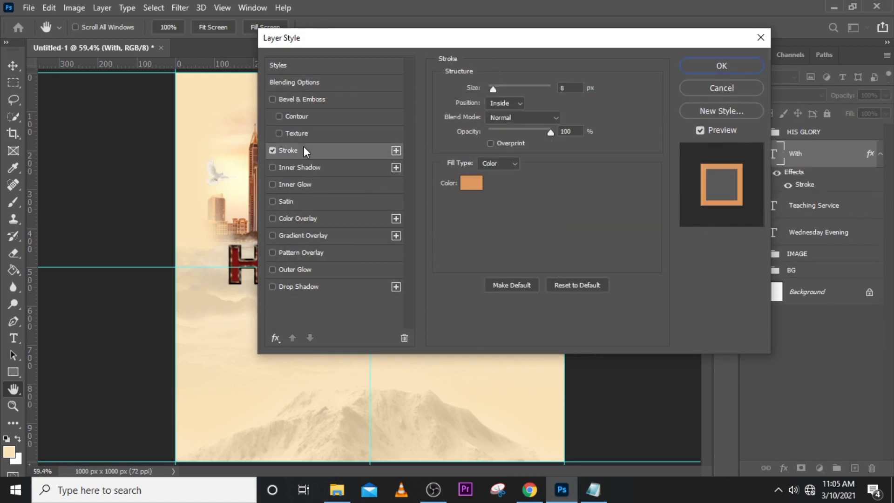
left_click(505, 105)
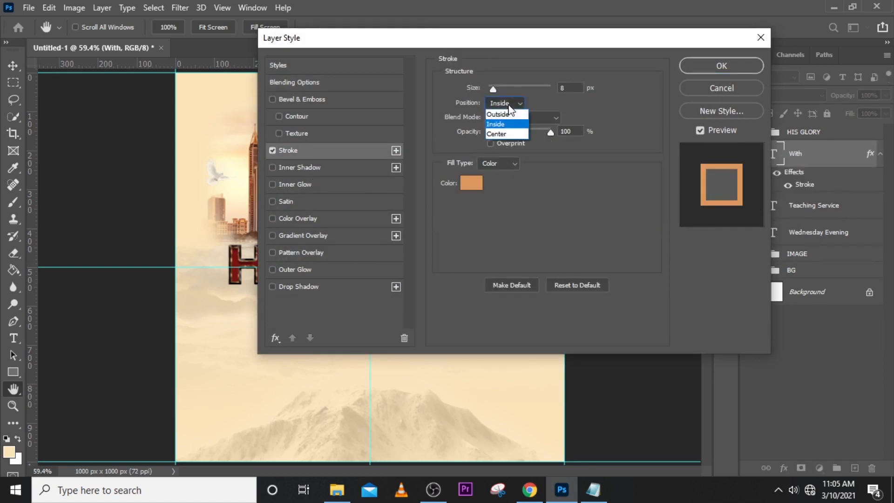
left_click(496, 115)
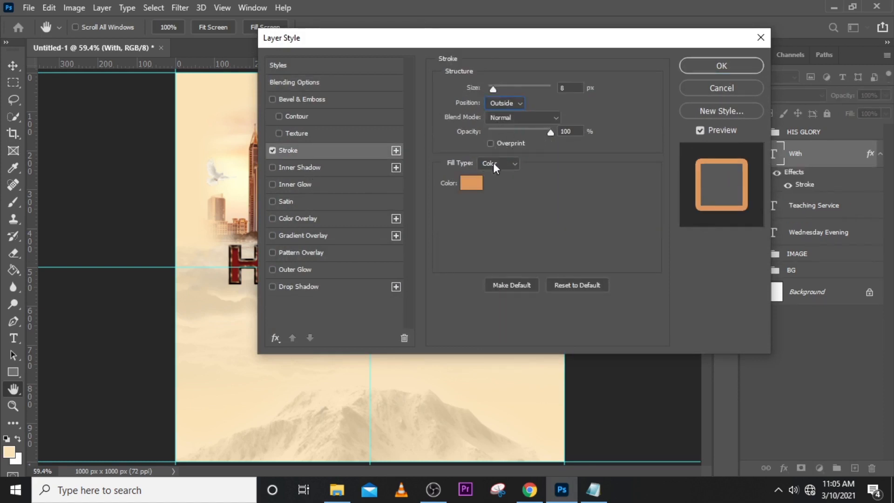
left_click(469, 183)
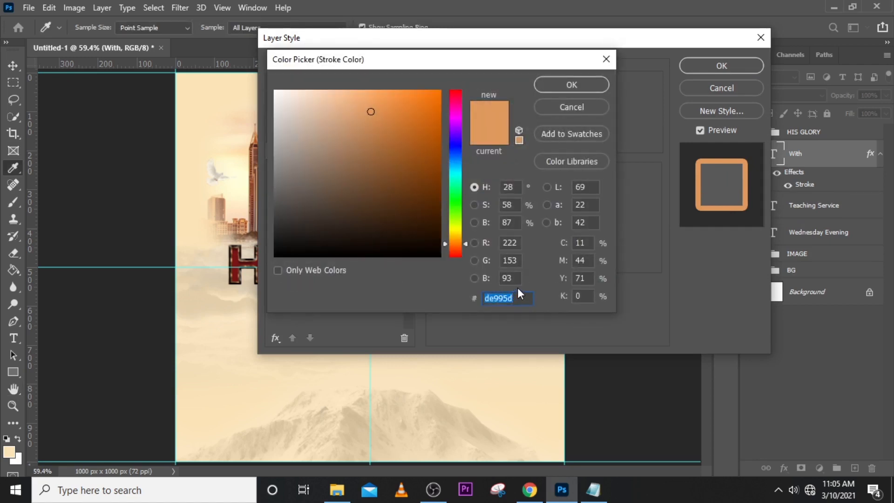
type("270101")
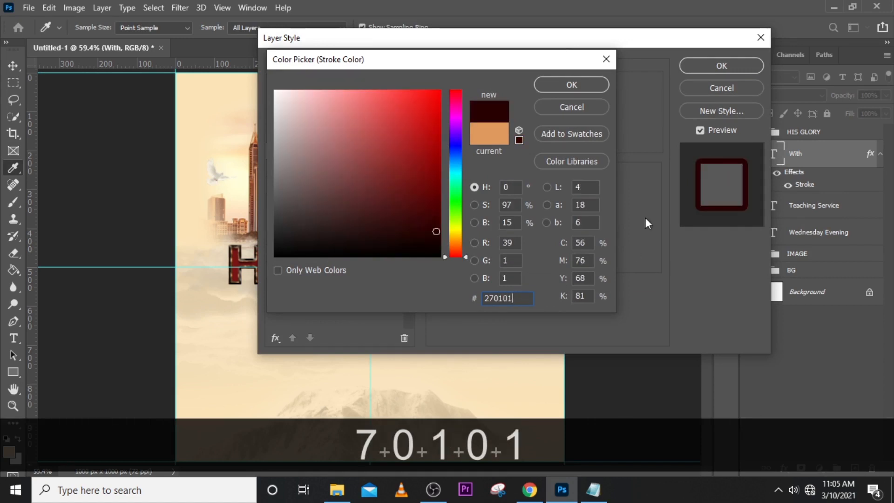
left_click(565, 85)
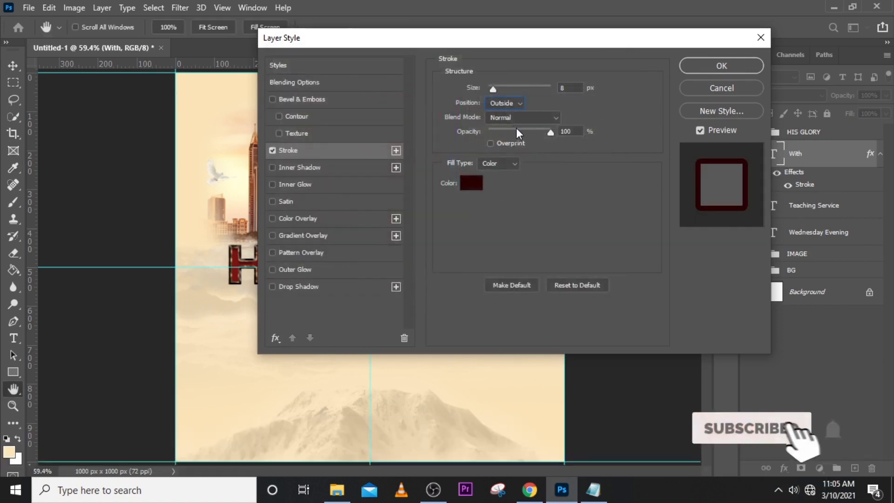
Set the With text's stroke to 1 px size and 52% opacity and apply the layer style.
left_click_drag(478, 45, 553, 39)
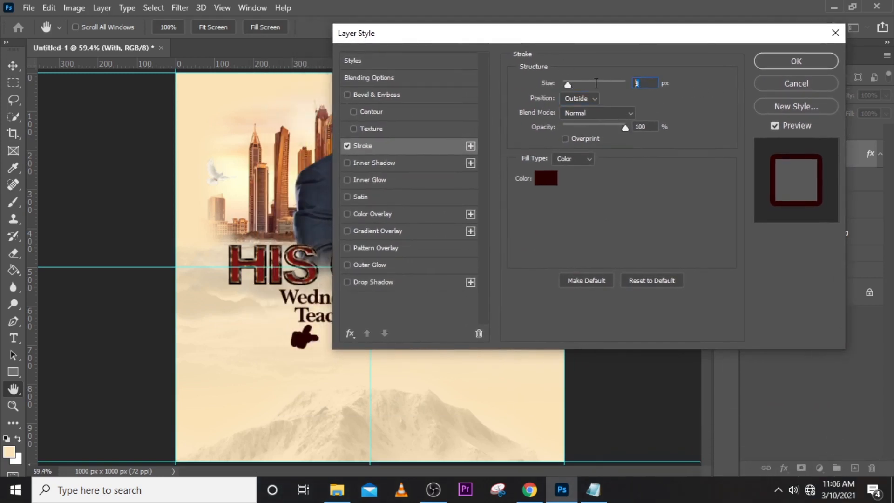
type("1")
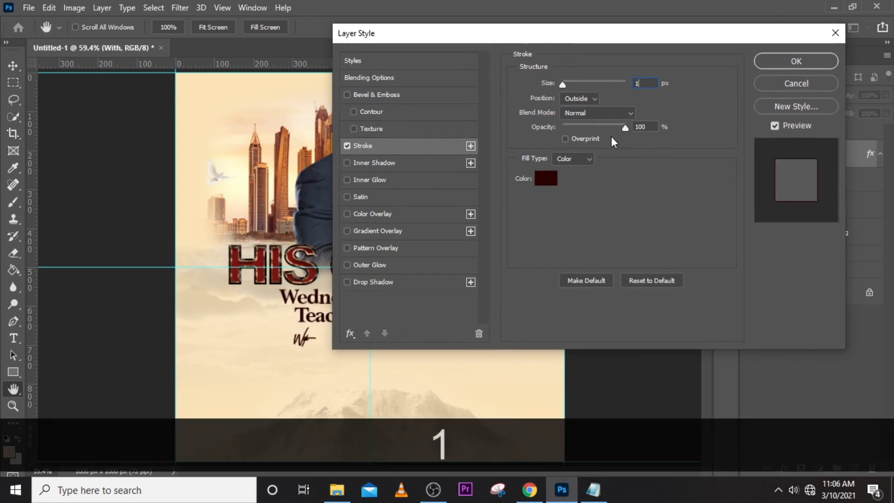
left_click_drag(625, 128, 596, 135)
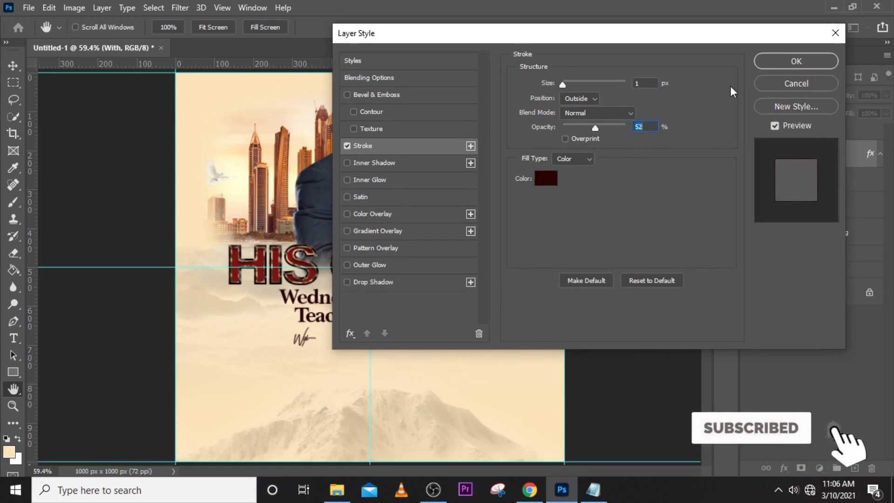
left_click(787, 61)
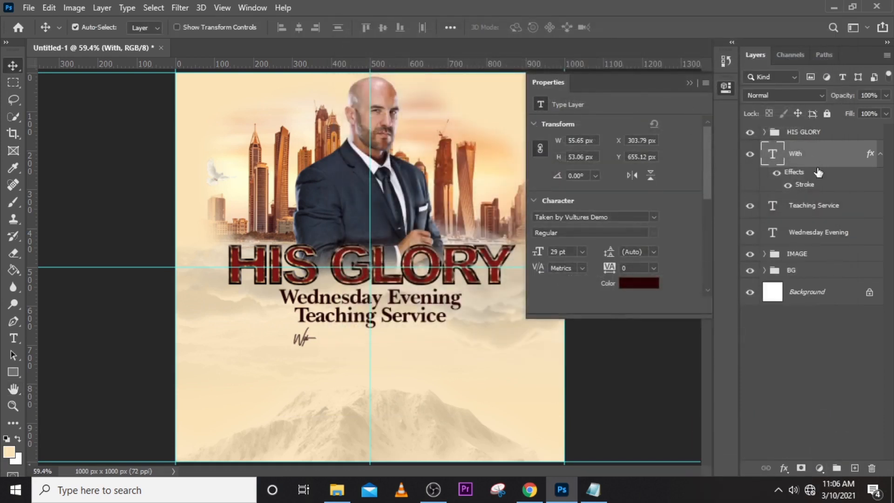
Move the With text beneath Teaching Service, centre it on the vertical guide and nudge it slightly up.
key("ctrl+t")
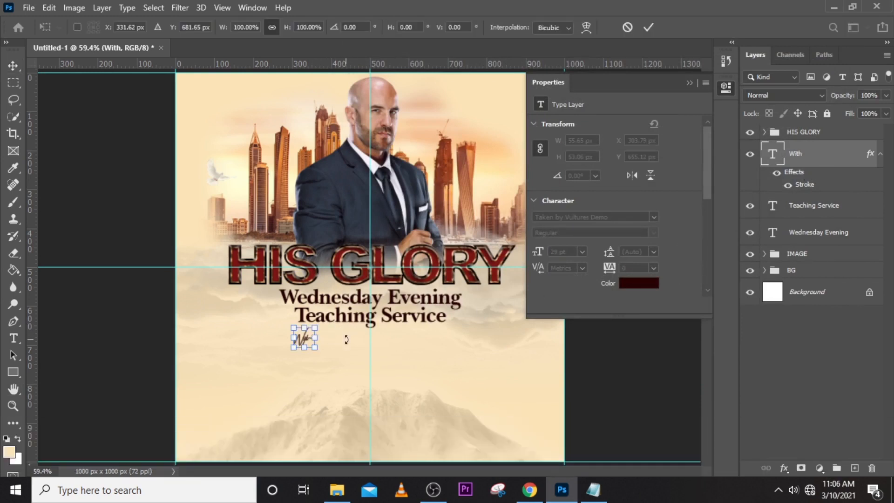
key("Return")
left_click_drag(316, 345, 375, 344)
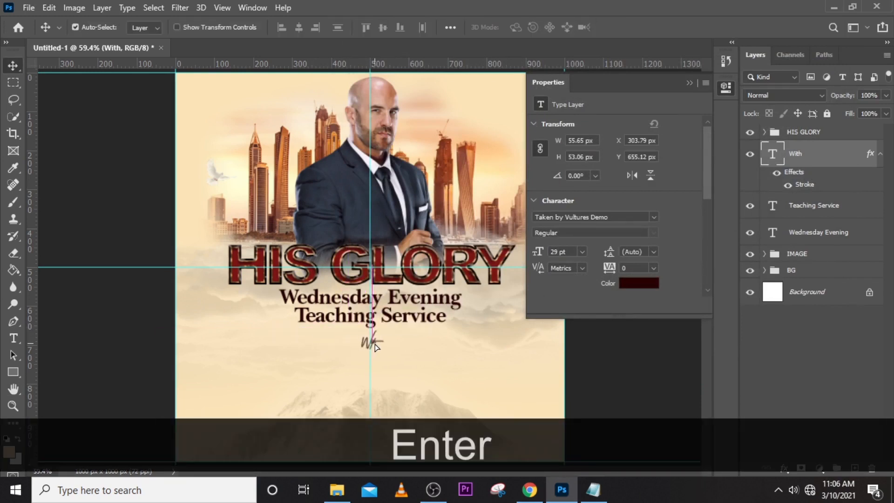
key("ctrl+t")
key("Left")
key("Left")
key("Left")
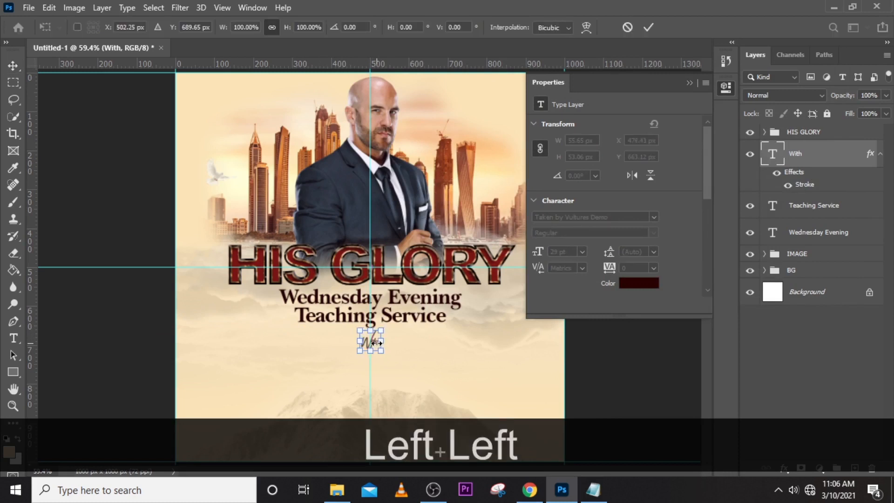
key("Return")
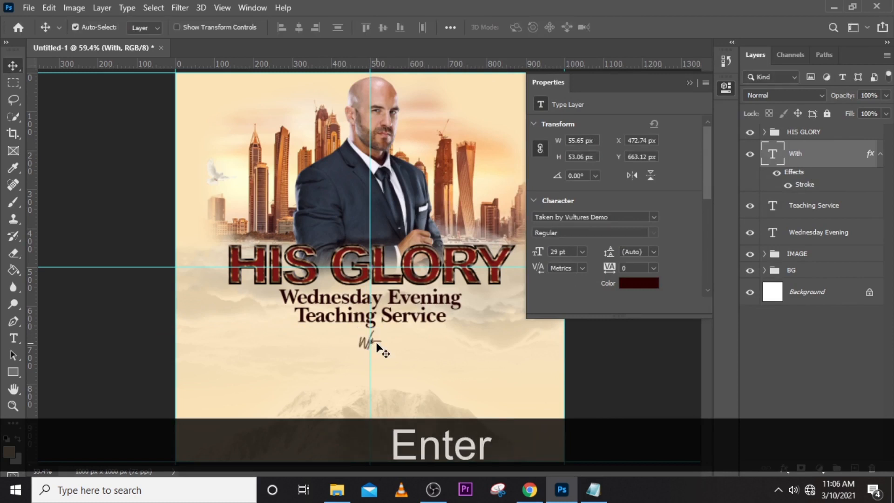
key("Up")
key("Up")
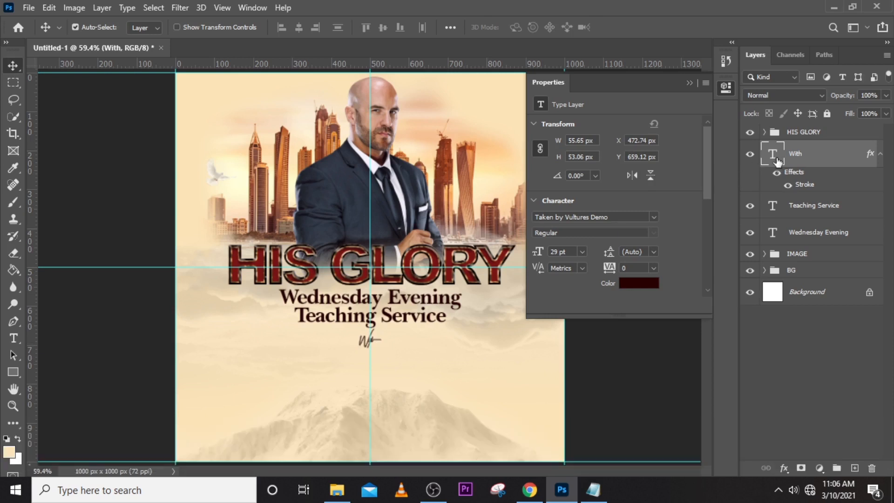
Duplicate the Teaching Service text layer and move the copy down to just beneath the With text.
left_click(800, 217)
key("ctrl+j")
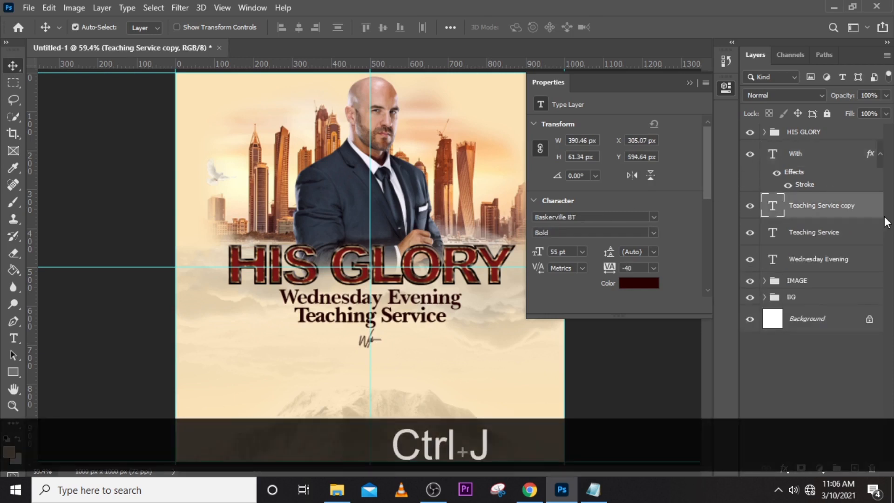
key("shift+Down")
key("shift+Down")
key("shift+Down")
key("shift+Down")
key("shift+Down")
key("shift+Down")
key("shift+Down")
key("shift+Down")
key("shift+Down")
key("shift+Down")
key("shift+Down")
key("shift+Down")
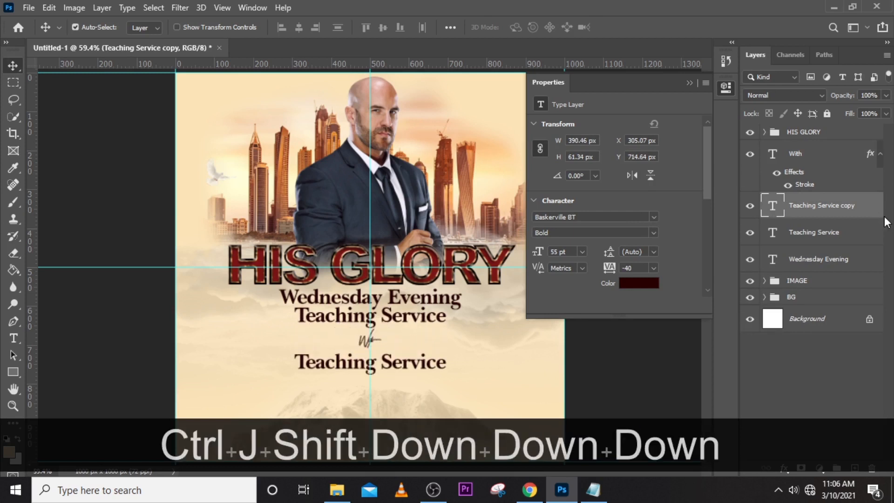
key("shift+Up")
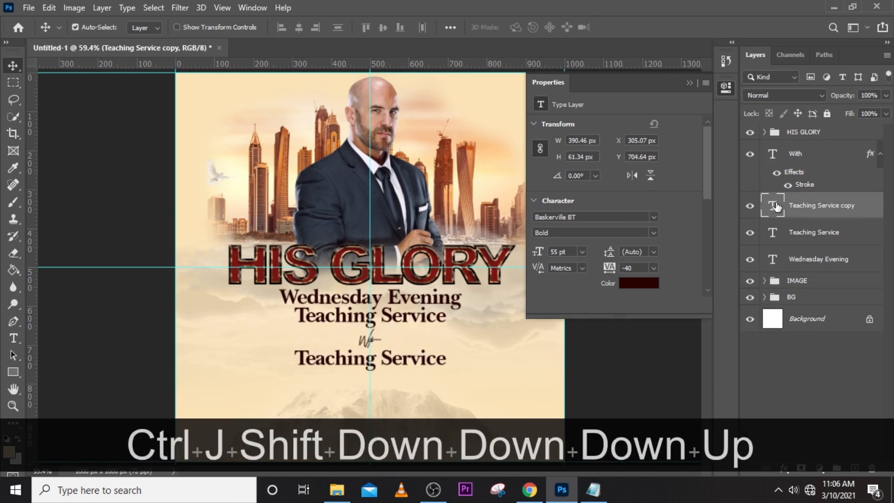
Replace the text of the copy beneath With by the pastor's name, copied from the GLRY note in Notepad.
double_click(775, 207)
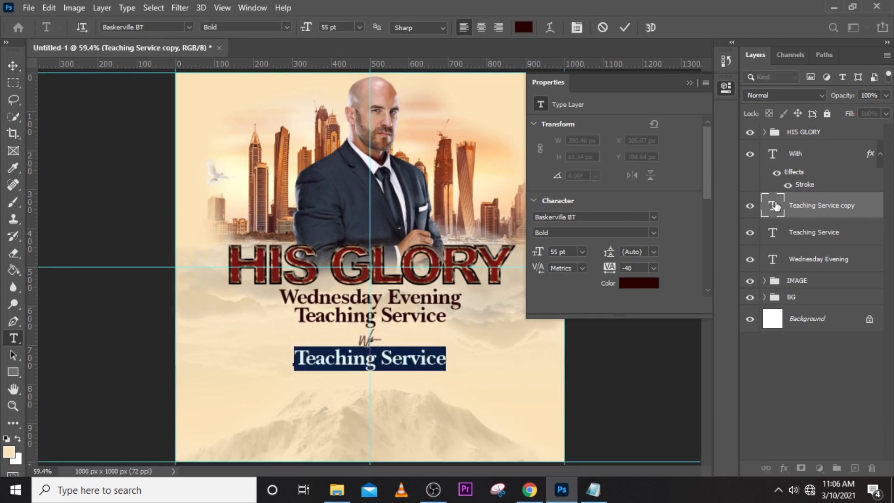
left_click(592, 489)
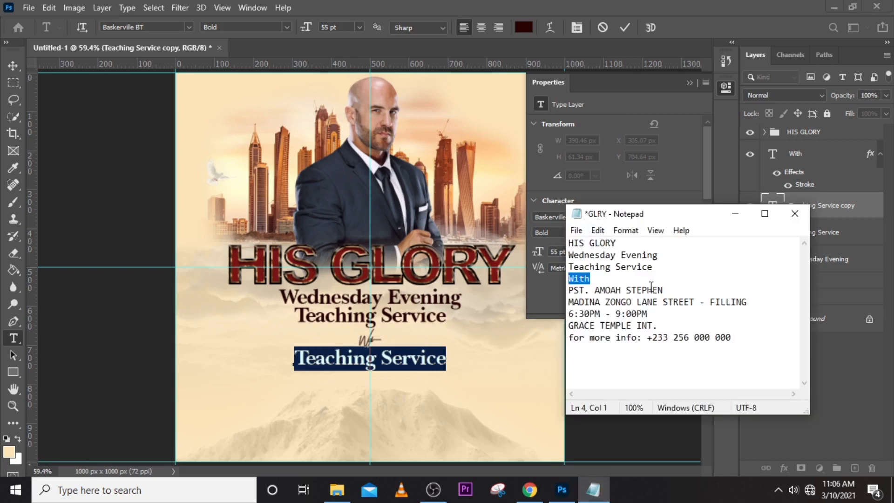
left_click_drag(663, 290, 558, 295)
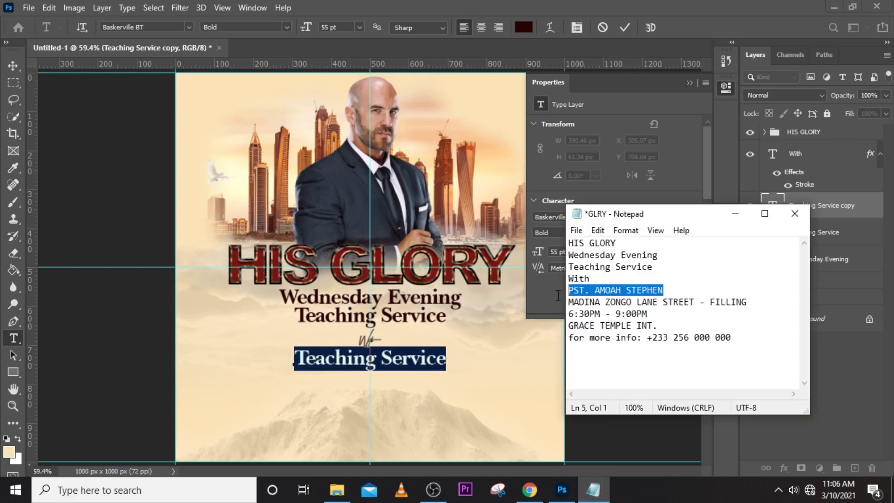
right_click(597, 295)
left_click(607, 135)
left_click(429, 17)
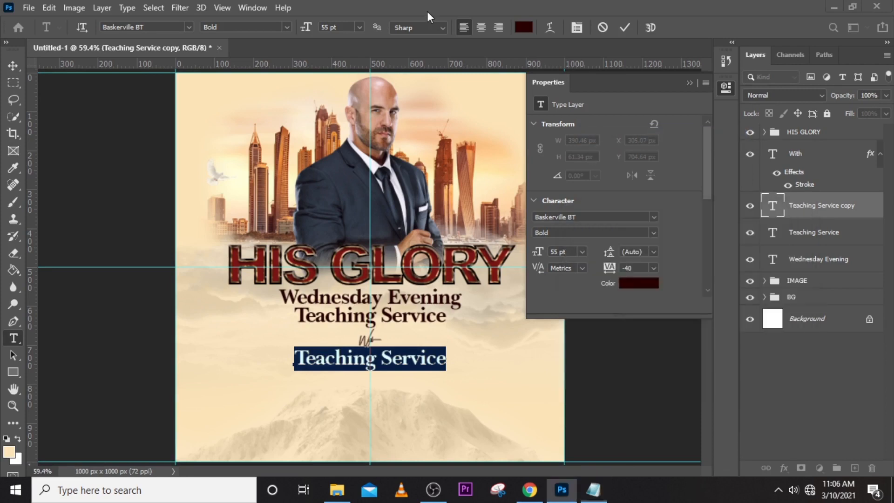
key("ctrl+v")
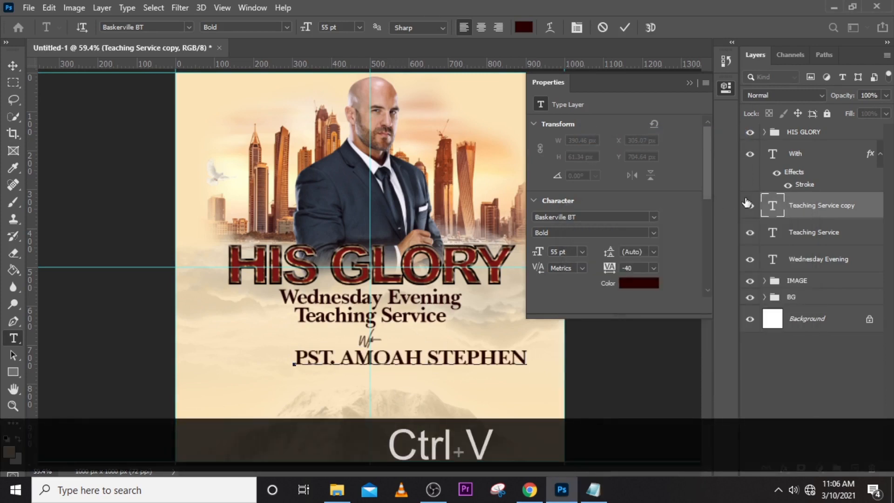
left_click(776, 200)
key("v")
Set the pastor's name text to the Arial CE MT Black font at 24 pt.
left_click(651, 218)
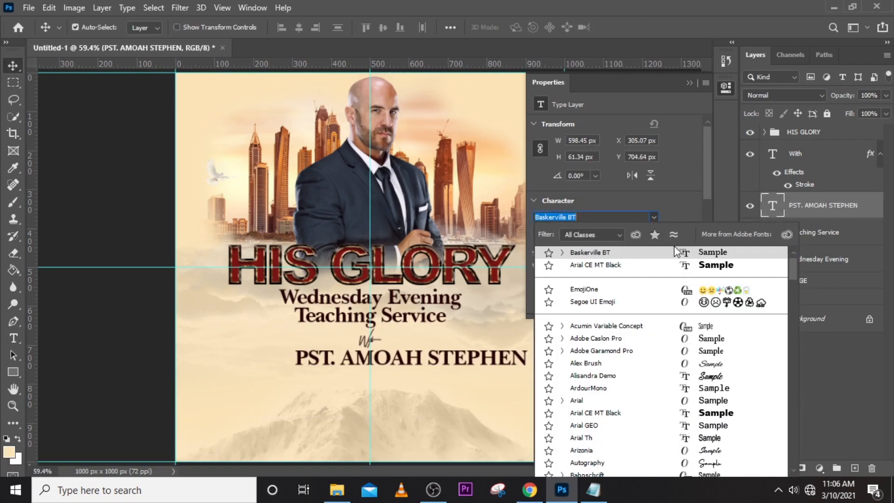
left_click(596, 414)
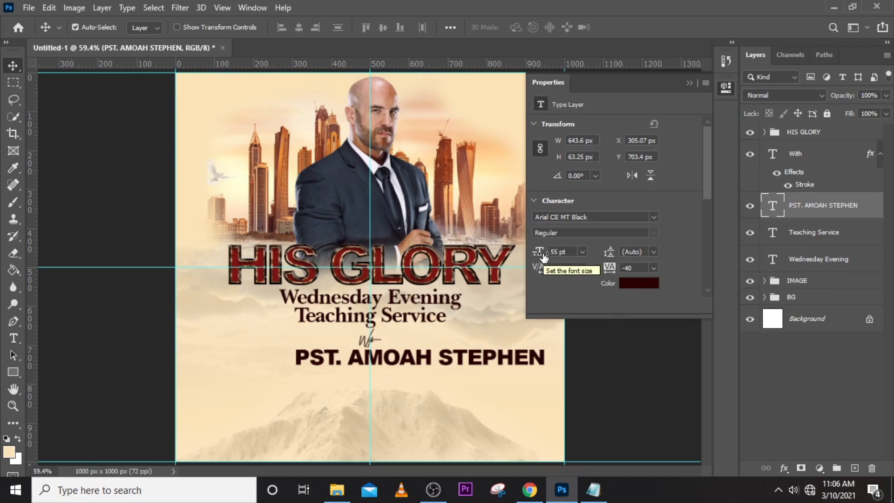
left_click(566, 254)
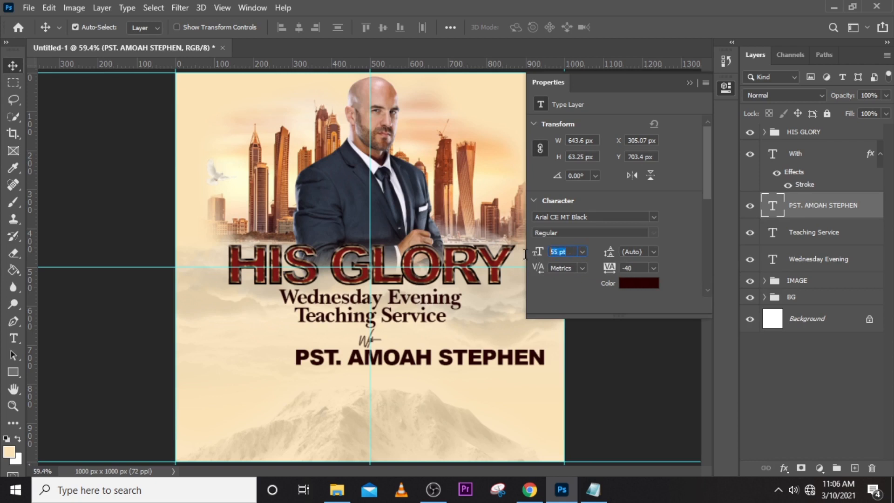
type("24")
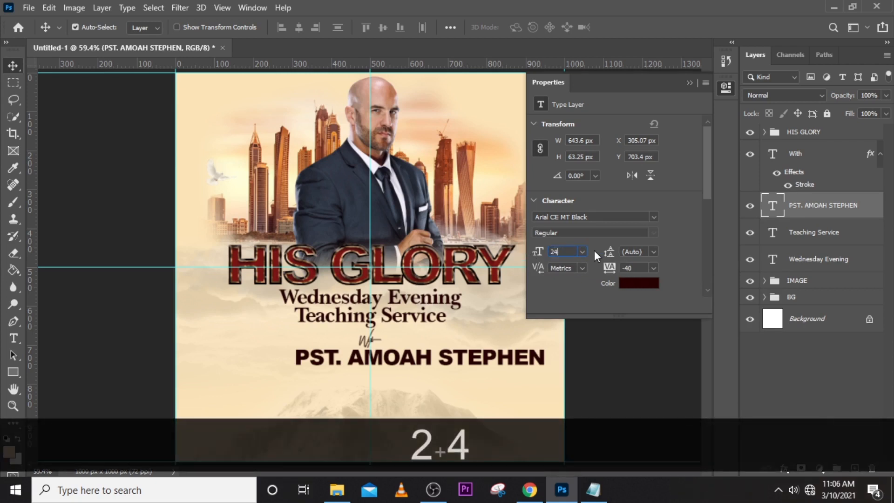
key("Return")
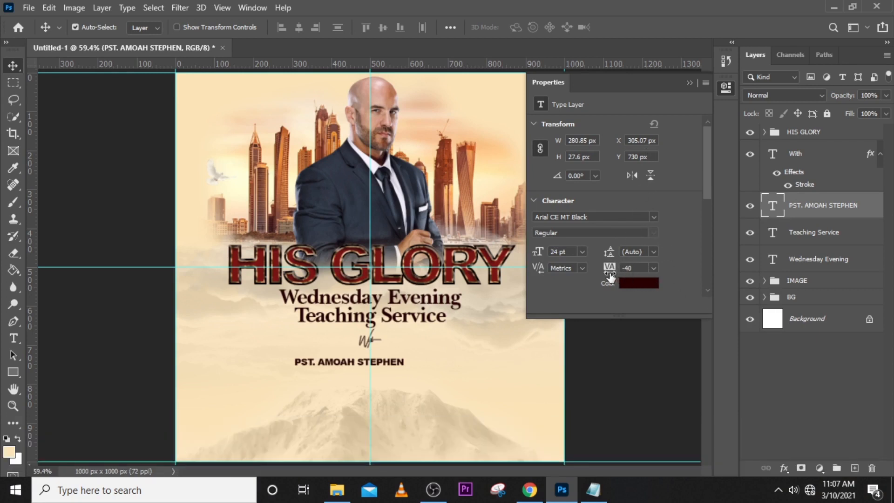
Set the tracking of the pastor's name text to -100.
left_click_drag(613, 269, 608, 274)
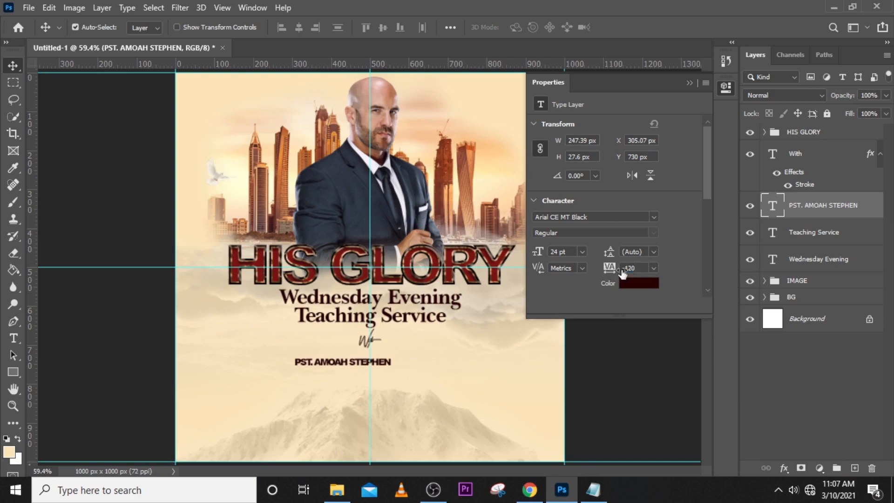
left_click(635, 269)
type("-100")
key("Return")
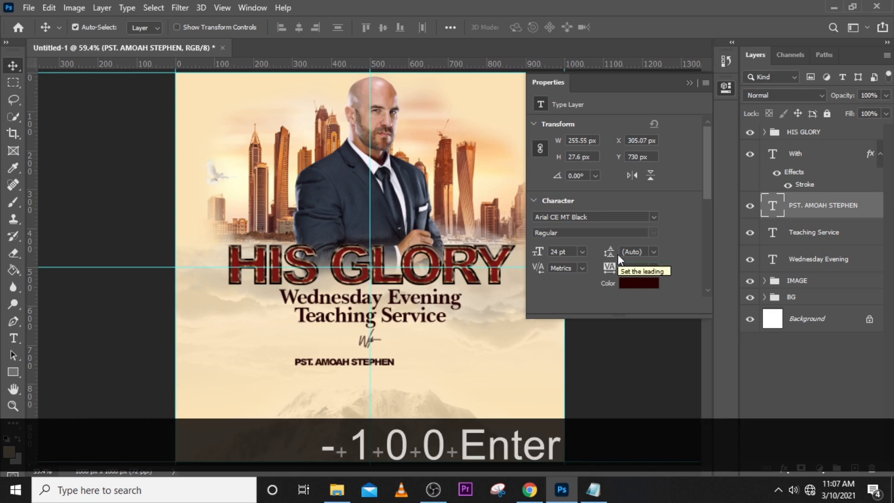
left_click(690, 83)
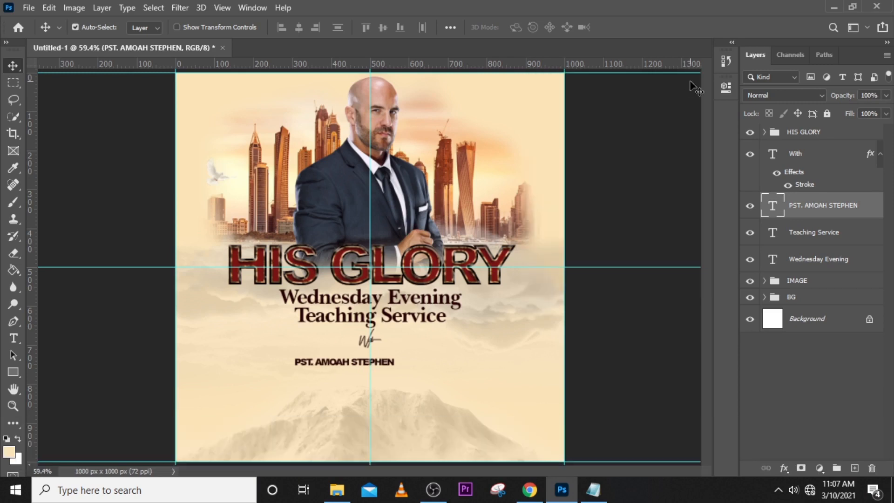
Centre the pastor's name on the vertical guide and nudge it up closer to the With text.
key("ctrl+t")
key("shift+Right")
key("shift+Right")
key("shift+Right")
key("shift+Right")
key("shift+Right")
key("shift+Right")
key("shift+Right")
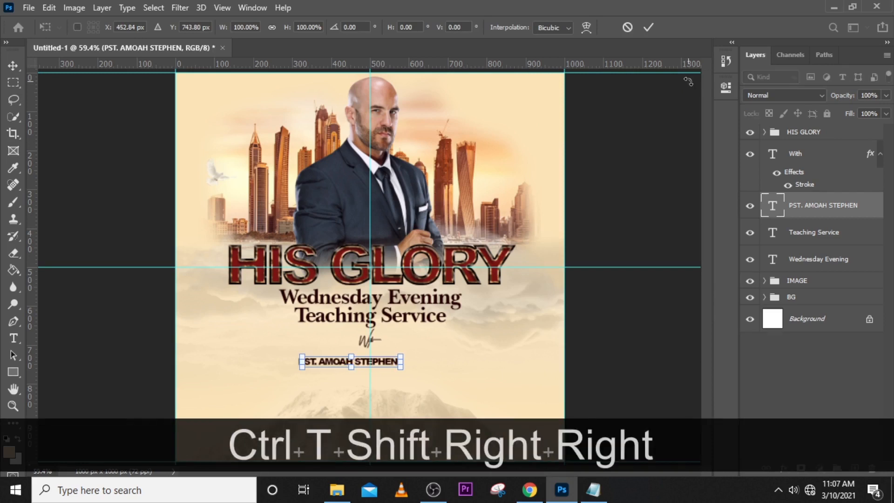
key("shift+Left")
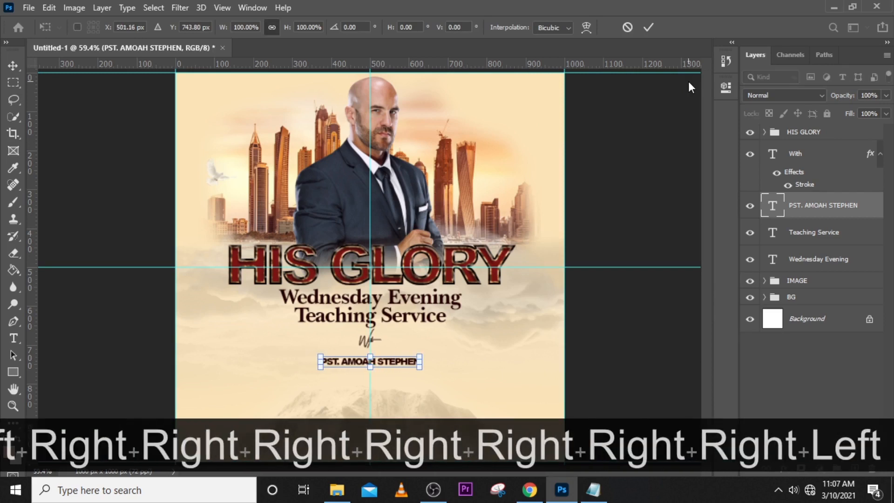
key("Up")
key("Up")
key("Up")
key("Up")
key("Up")
key("Up")
key("Up")
key("Up")
key("Return")
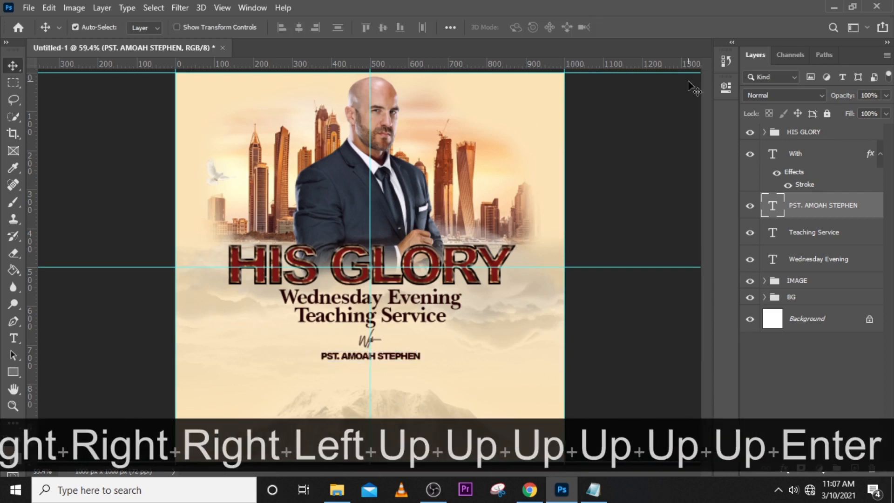
key("Up")
key("Up")
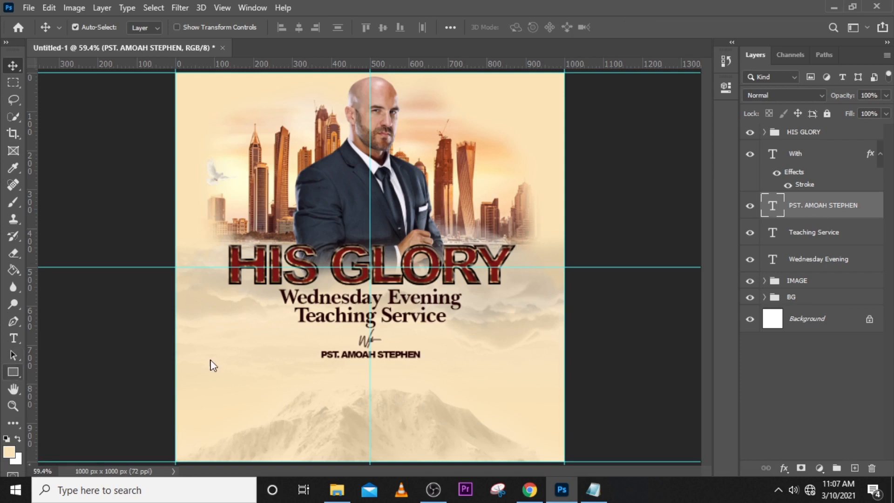
Draw a thin rectangle about 358 px wide and 3 px high beneath the pastor's name, filled with the recently used dark maroon.
right_click(13, 372)
left_click(55, 373)
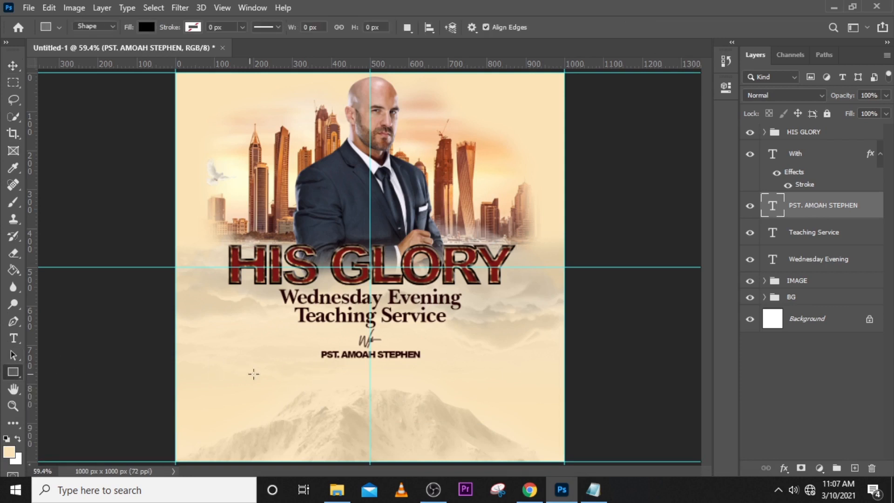
left_click_drag(344, 368, 455, 367)
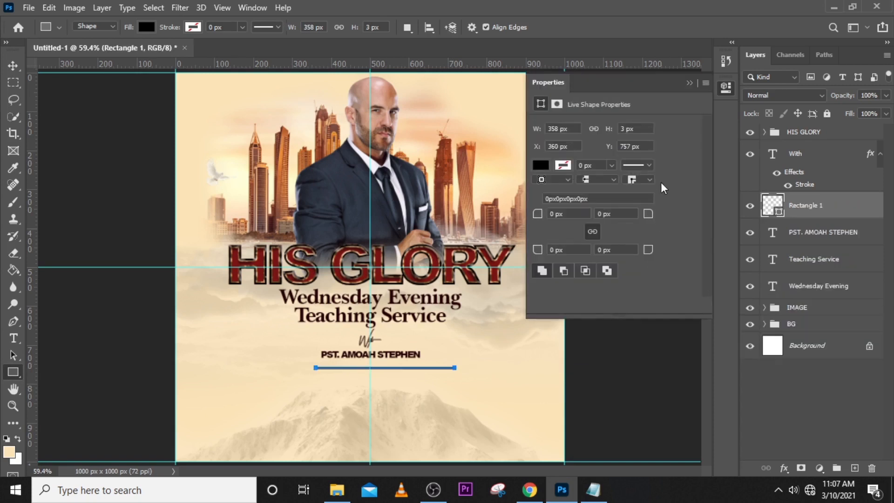
left_click(195, 27)
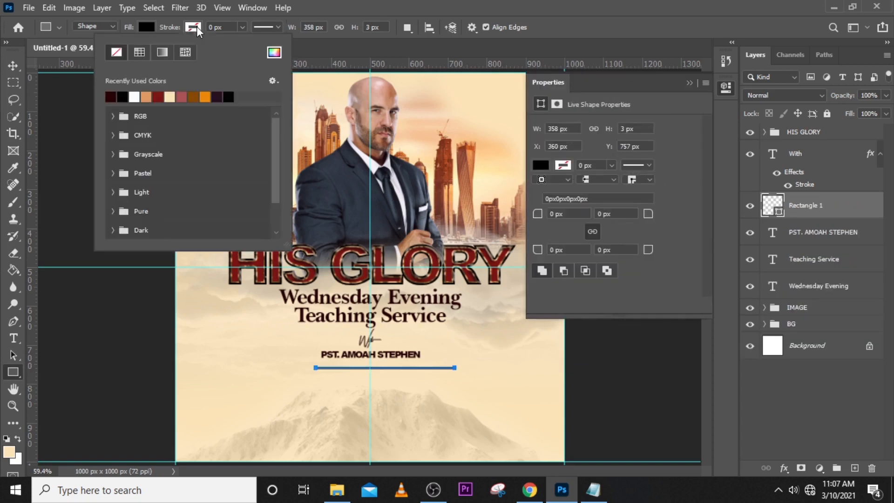
left_click(139, 52)
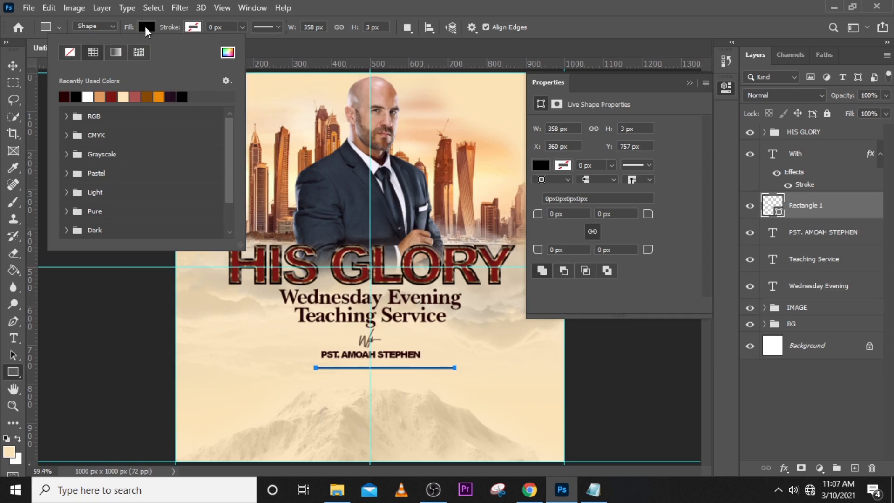
left_click(68, 94)
left_click(512, 6)
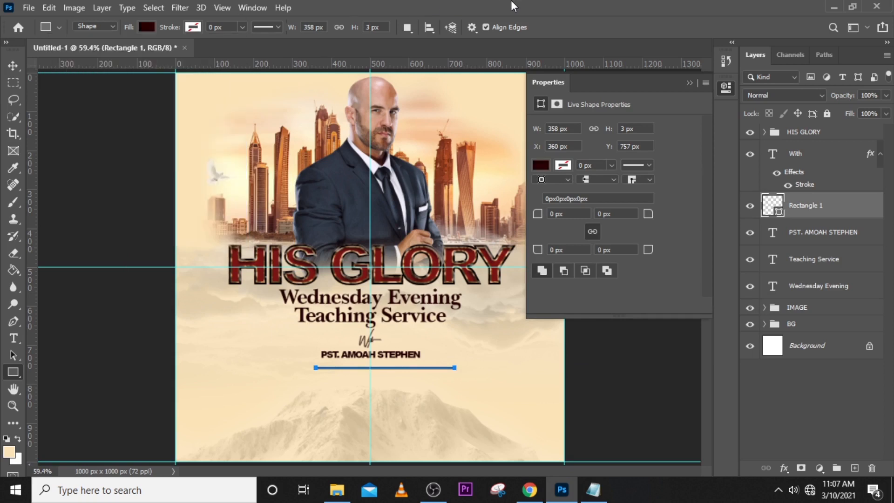
Scale the thin line to about 80%, centre it on the vertical guide and move it up just under the pastor's name.
key("ctrl+t")
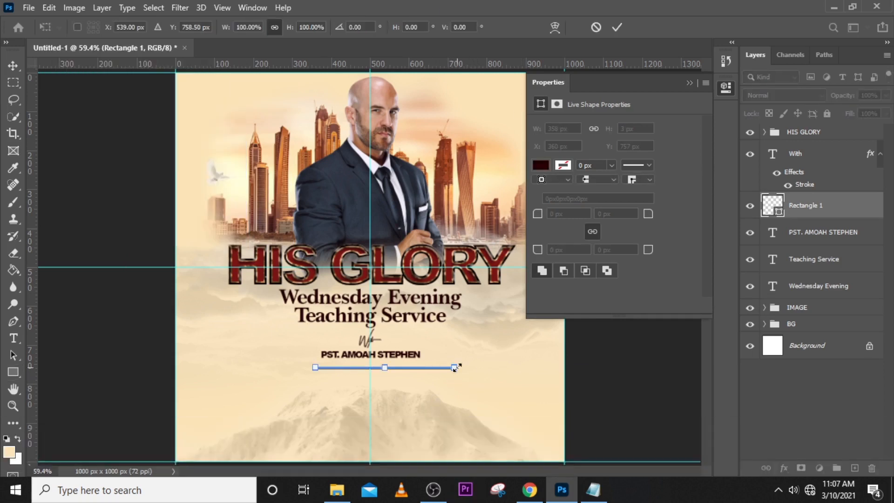
key("ctrl+equal")
key("ctrl+equal")
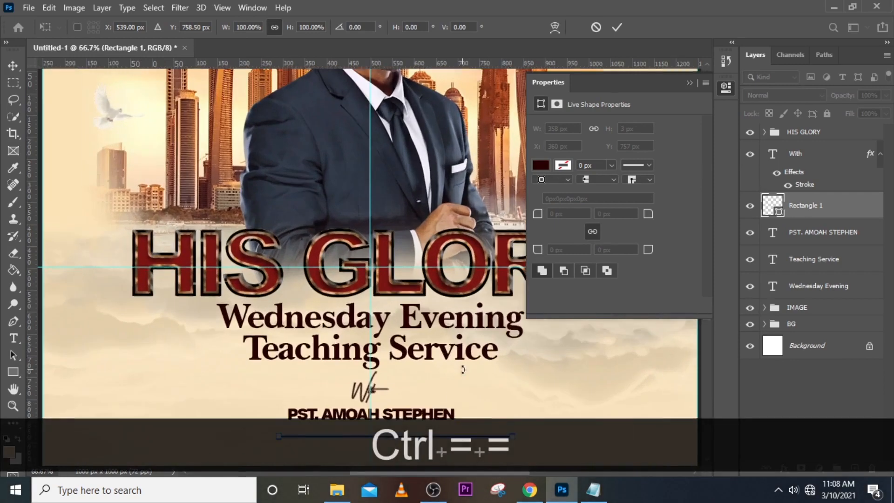
scroll(462, 369, "down", 3)
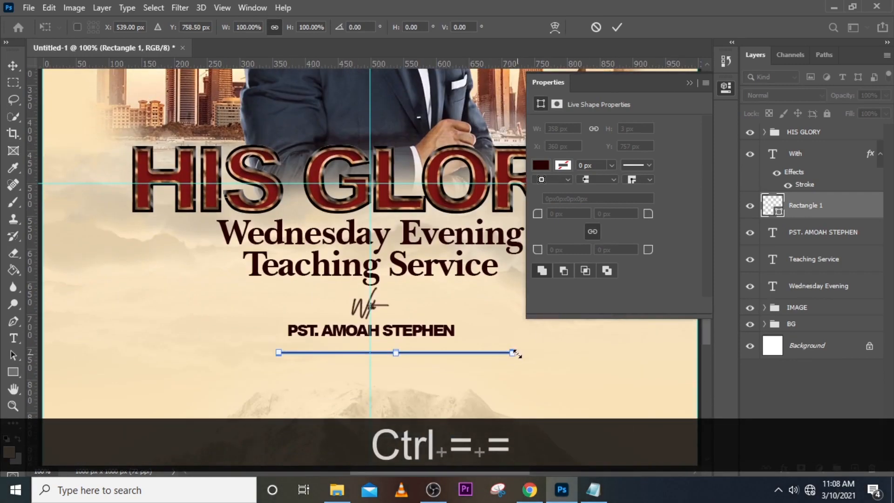
left_click_drag(513, 352, 478, 353)
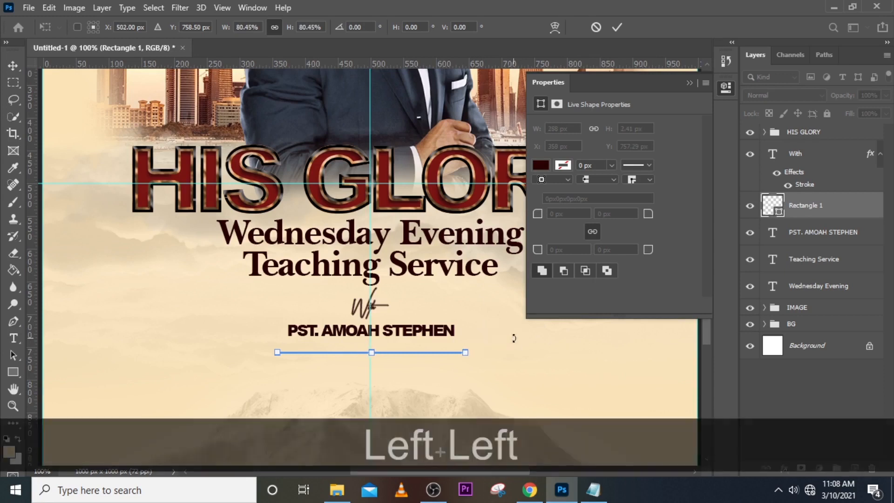
key("Left")
key("Left")
key("Up")
key("Up")
key("Up")
key("Up")
key("Up")
key("Up")
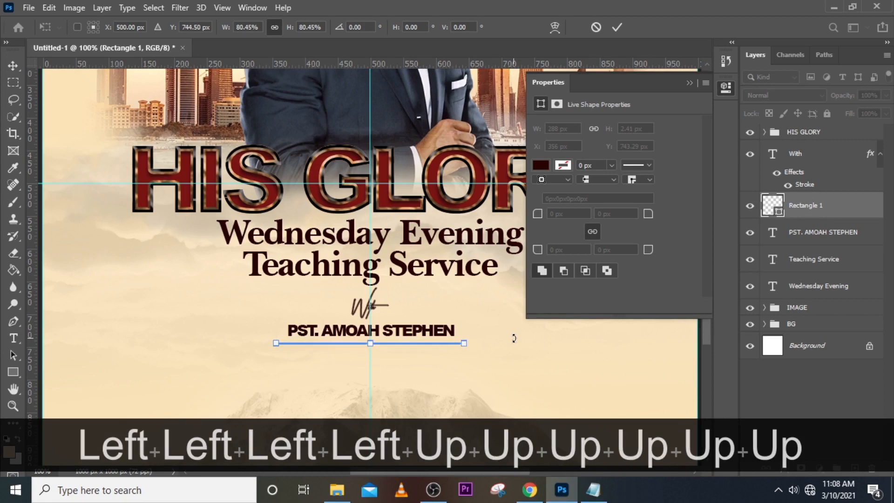
key("Up")
key("Return")
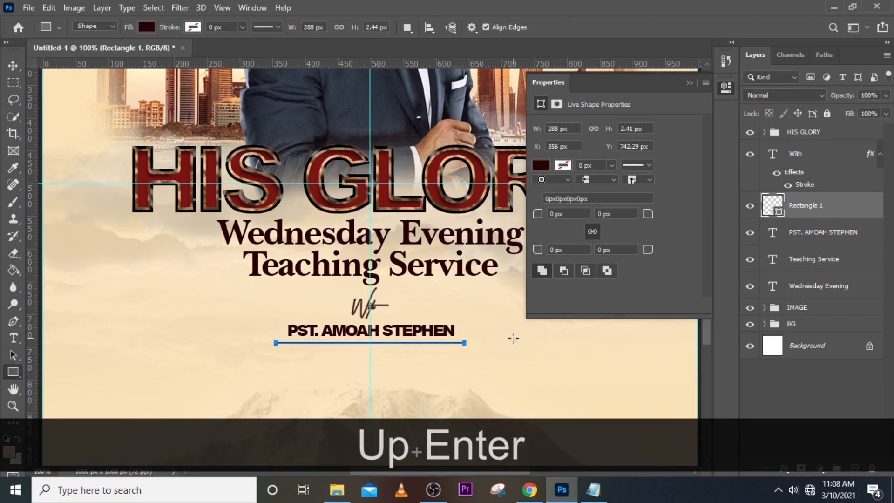
left_click(689, 83)
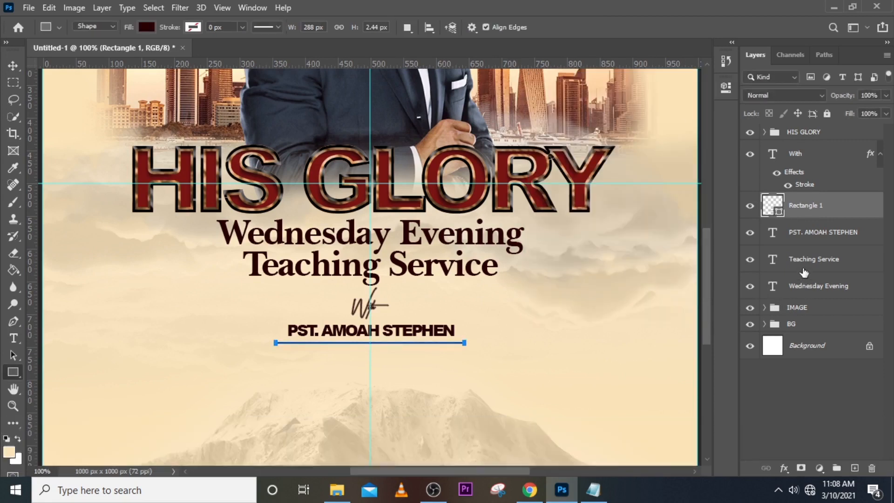
Duplicate the pastor's name text layer and move the copy down below the thin line.
left_click(800, 264)
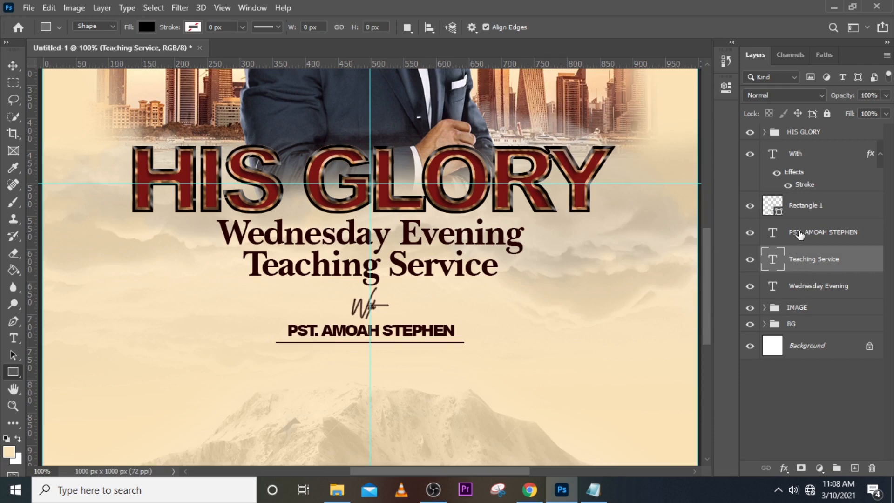
left_click(799, 236)
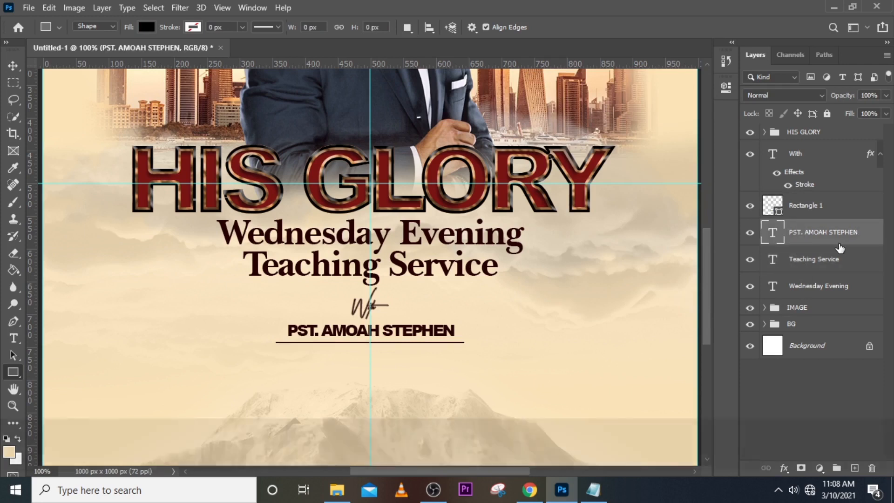
key("ctrl+j")
key("shift+Down")
key("shift+Down")
key("shift+Down")
key("v")
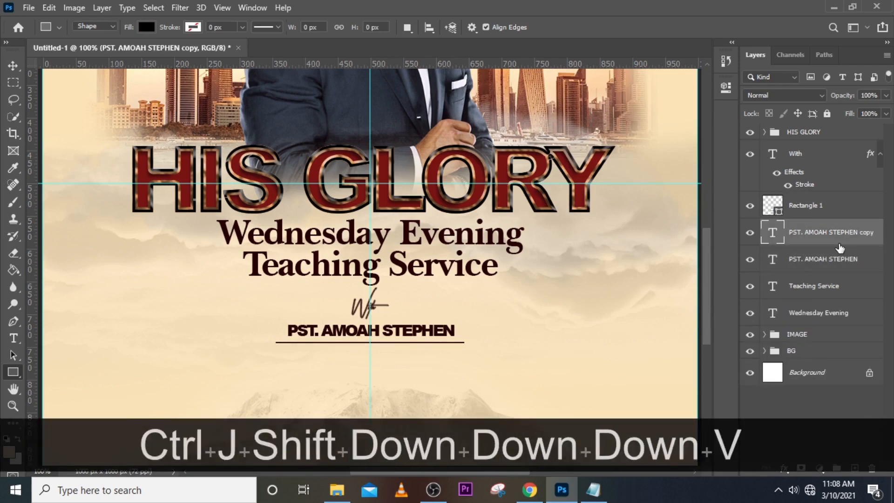
key("shift+Down")
key("shift+Down")
key("shift+Down")
key("shift+Down")
key("shift+Down")
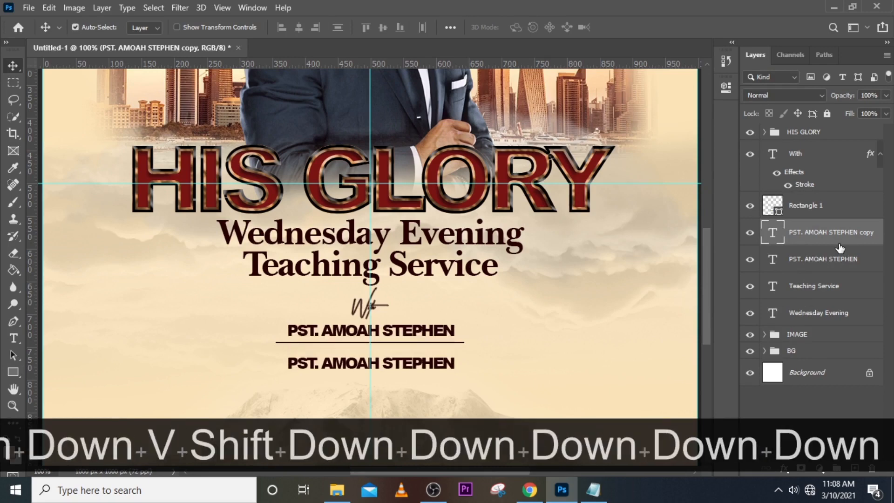
Replace the text of the copy below the line by GRACE TEMPLE INT., copied from the GLRY note in Notepad.
double_click(773, 233)
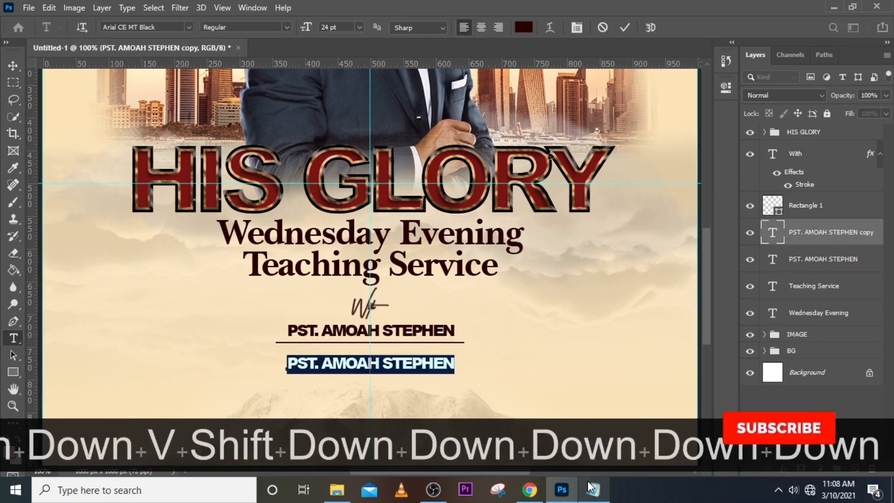
left_click(591, 488)
left_click_drag(658, 325, 562, 325)
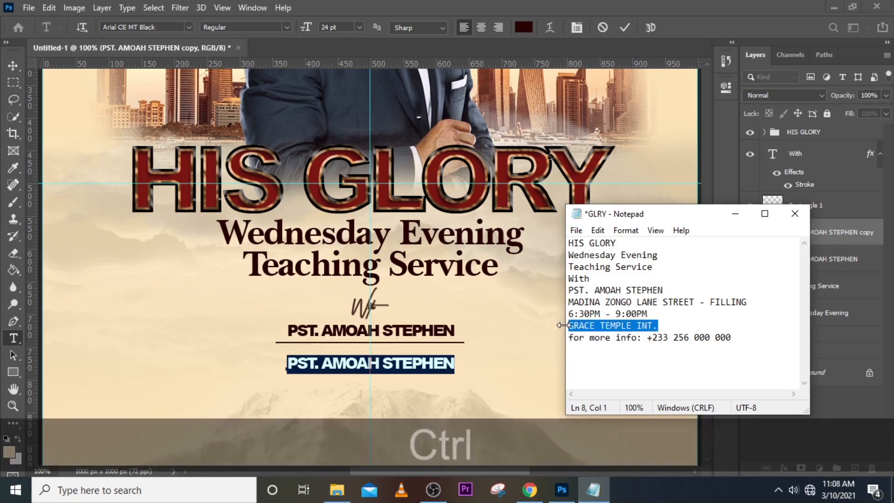
key("ctrl+c")
left_click(563, 13)
key("ctrl+v")
key("ctrl+v")
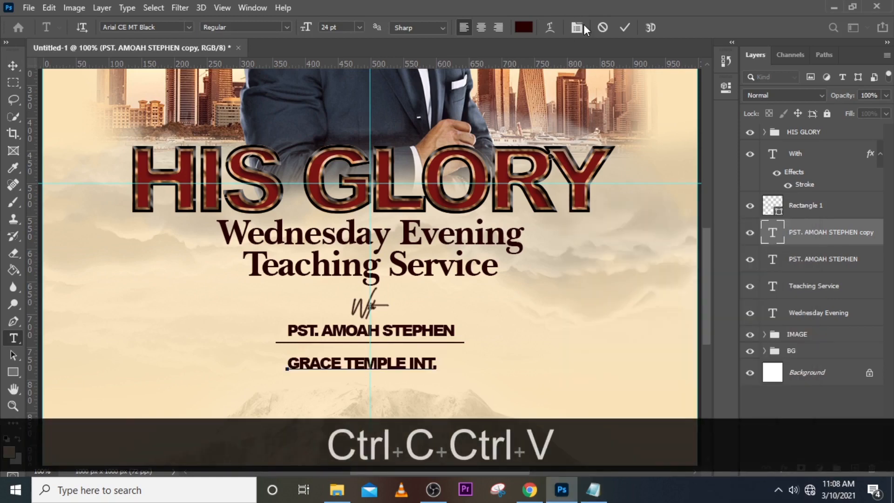
left_click(777, 236)
key("v")
Set the font size of the GRACE TEMPLE INT. text to 42 pt.
left_click(725, 88)
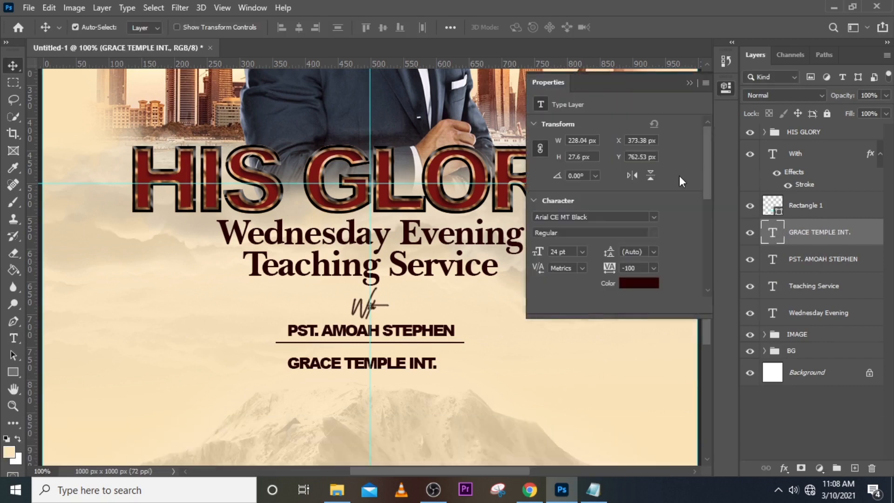
left_click(572, 252)
type("42")
key("Return")
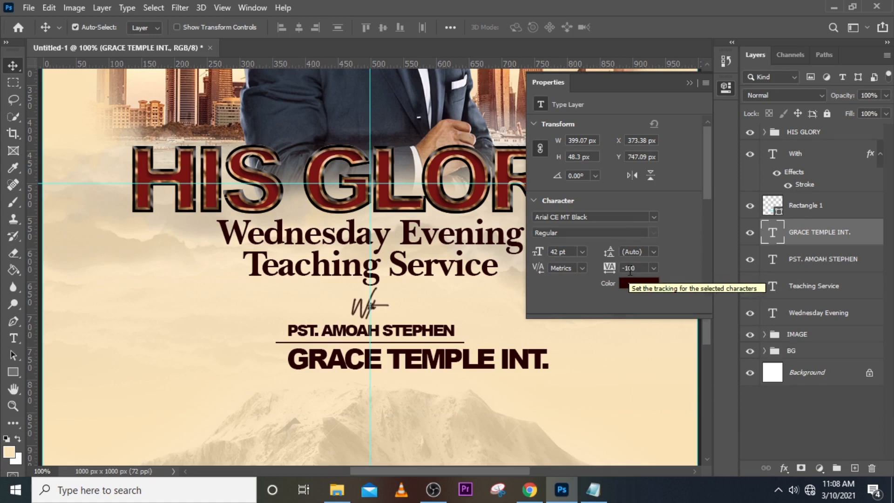
Centre the GRACE TEMPLE INT. text on the vertical guide and move it down about 13 px below the thin line.
key("ctrl+t")
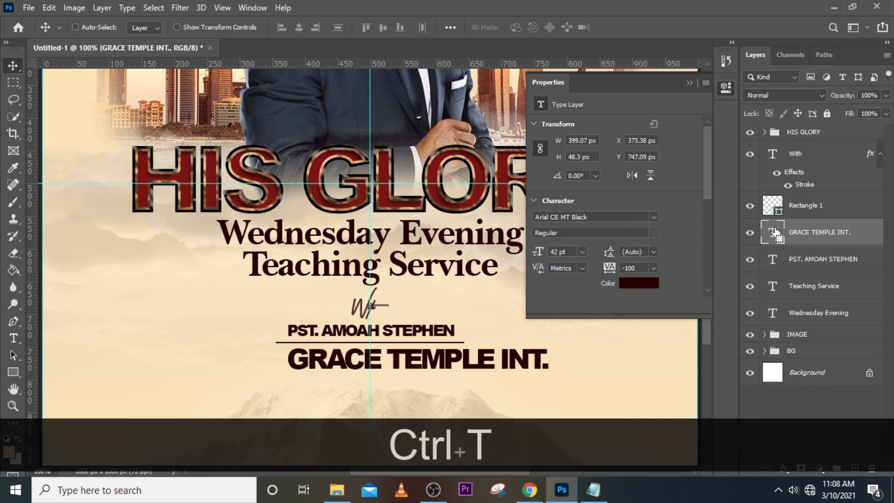
key("shift+Left")
key("shift+Left")
key("shift+Left")
key("shift+Left")
key("shift+Left")
key("shift+Left")
key("shift+Left")
key("shift+Left")
key("shift+Left")
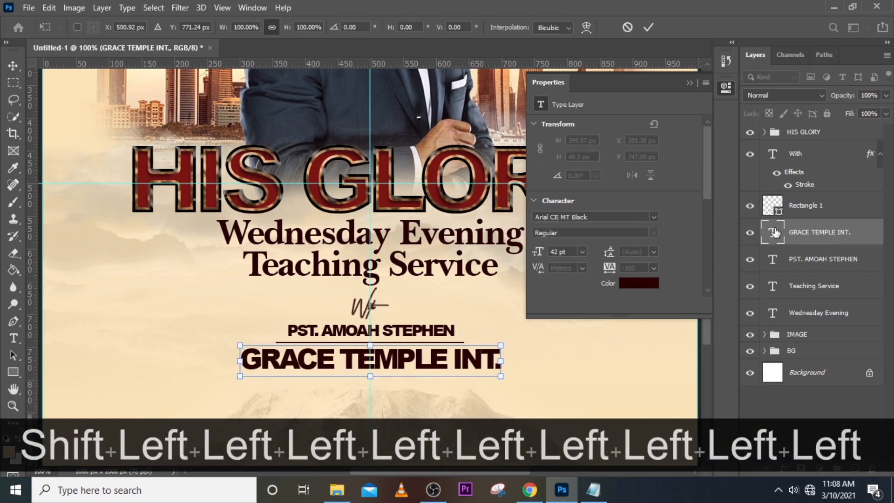
key("Down")
key("Down")
key("Down")
key("Down")
key("Down")
key("Down")
key("Down")
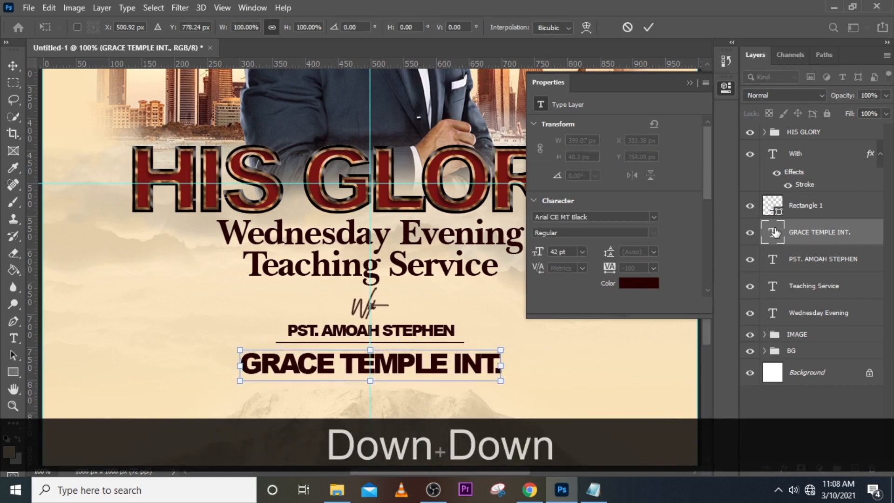
key("Down")
key("Down")
key("Down")
key("Down")
key("Down")
key("Down")
key("Return")
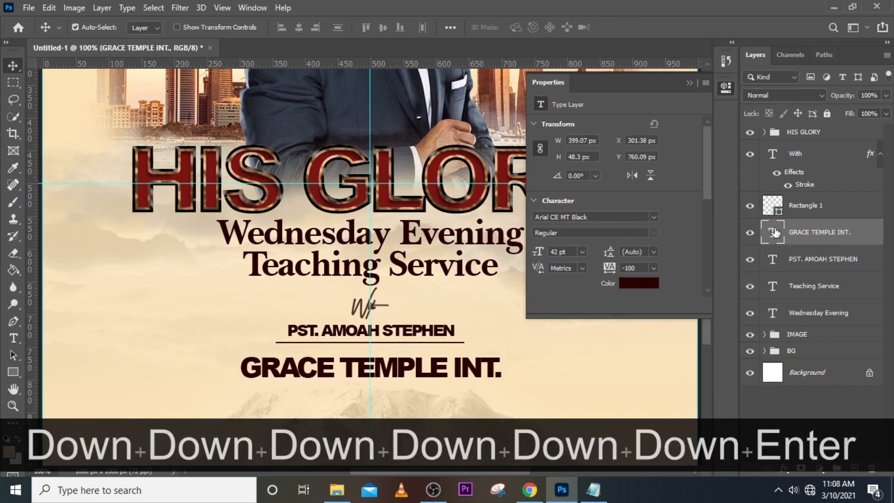
Nudge the GRACE TEMPLE INT. text about 5 px further down, closer to the mountain peak.
scroll(396, 249, "down", 5)
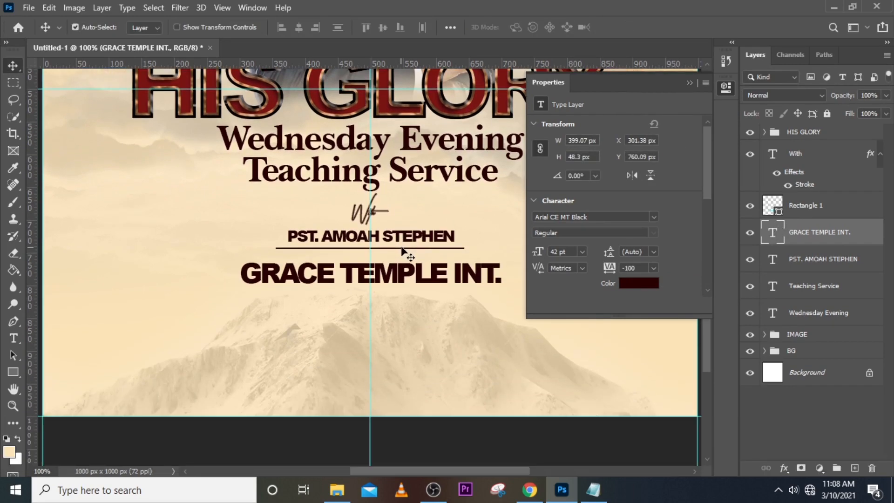
key("Down")
key("Down")
key("Down")
key("Down")
key("Down")
key("Down")
key("Down")
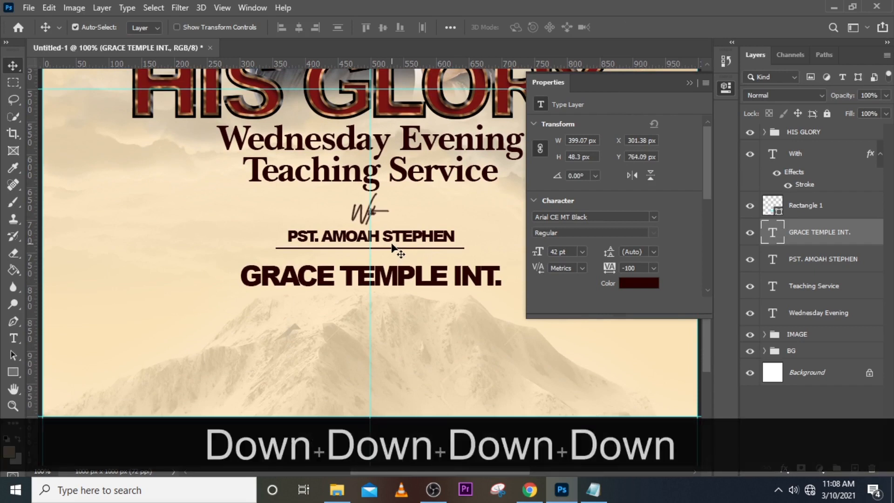
key("Down")
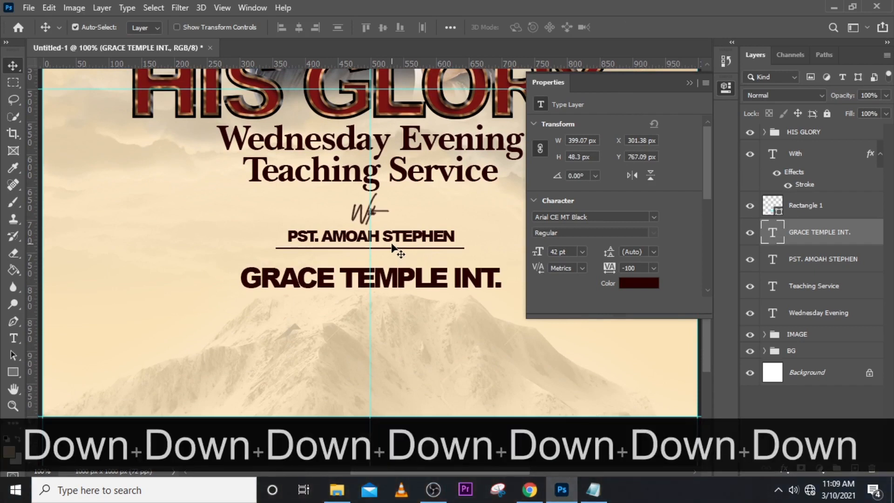
key("Up")
key("Up")
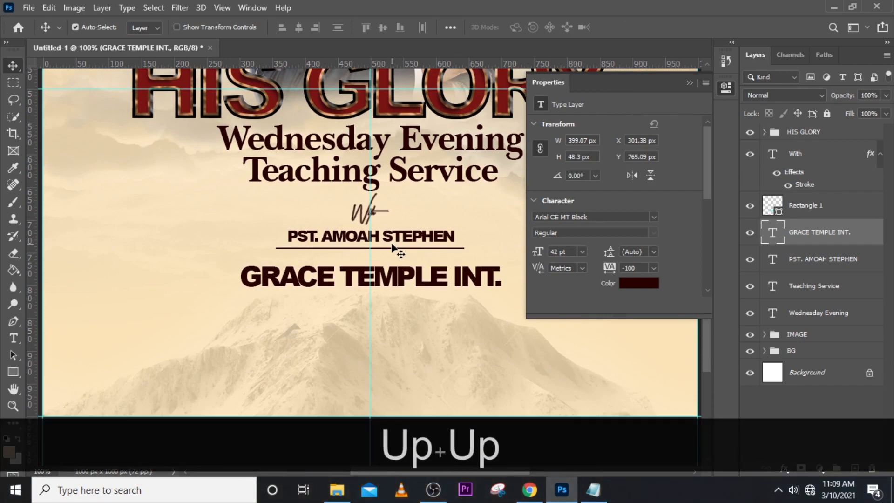
Duplicate the pastor's name text layer and move the copy down to just below GRACE TEMPLE INT.
left_click(801, 263)
key("ctrl+j")
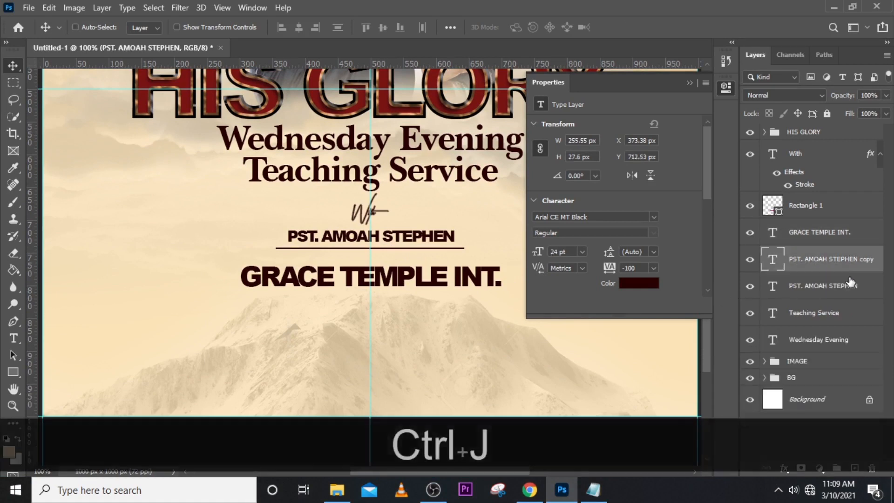
key("shift+Down")
key("shift+Down")
key("shift+Down")
key("shift+Down")
key("shift+Down")
key("shift+Down")
key("shift+Down")
key("shift+Down")
key("shift+Down")
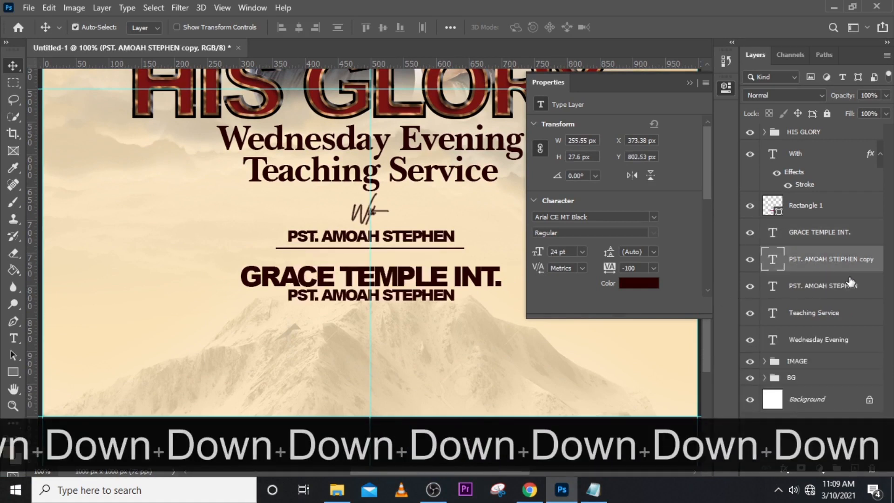
key("Down")
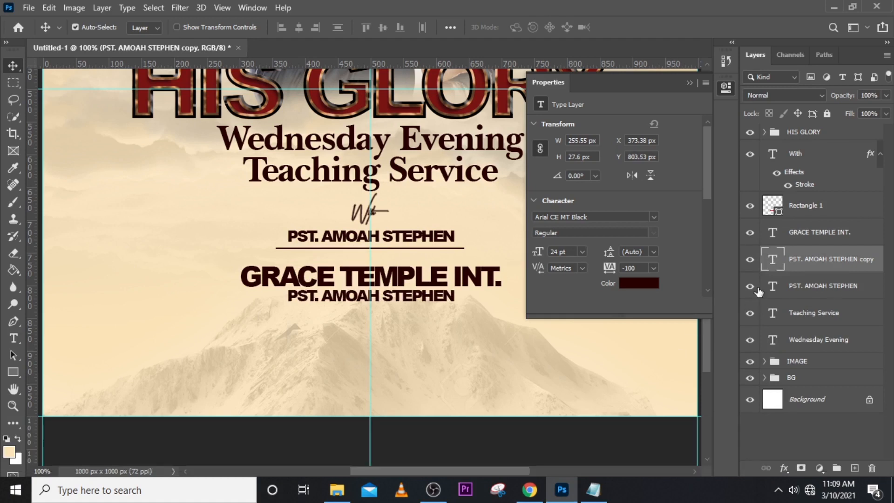
Change the font of the copied pastor's name below GRACE TEMPLE INT. to Calibri.
left_click(583, 253)
left_click(654, 217)
scroll(640, 354, "down", 5)
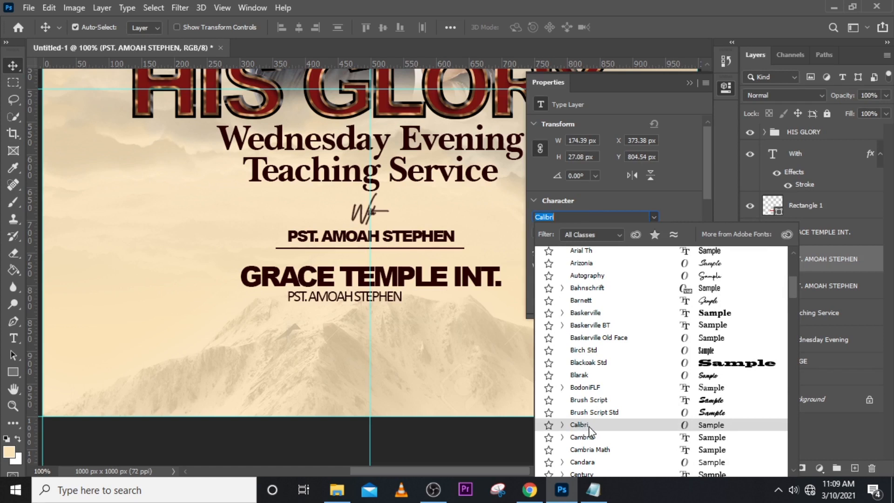
left_click(587, 425)
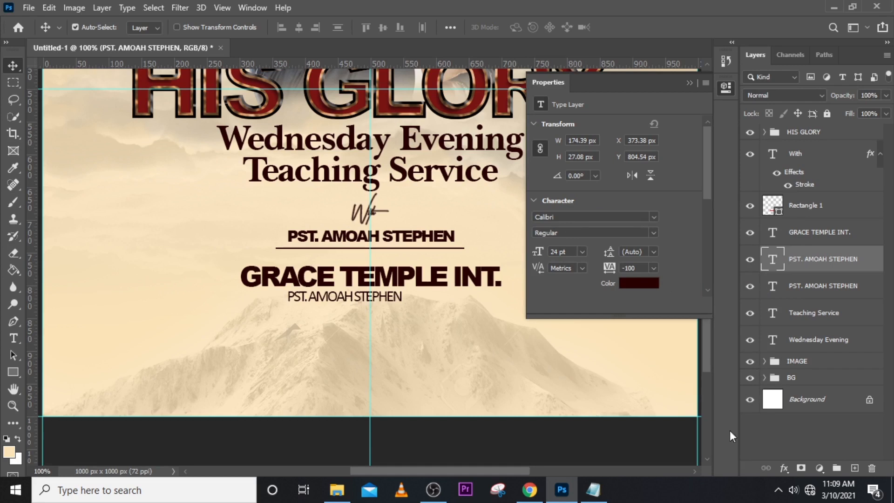
Replace the text of the Calibri copy by the venue's street address, copied from the GLRY note in Notepad.
left_click(592, 490)
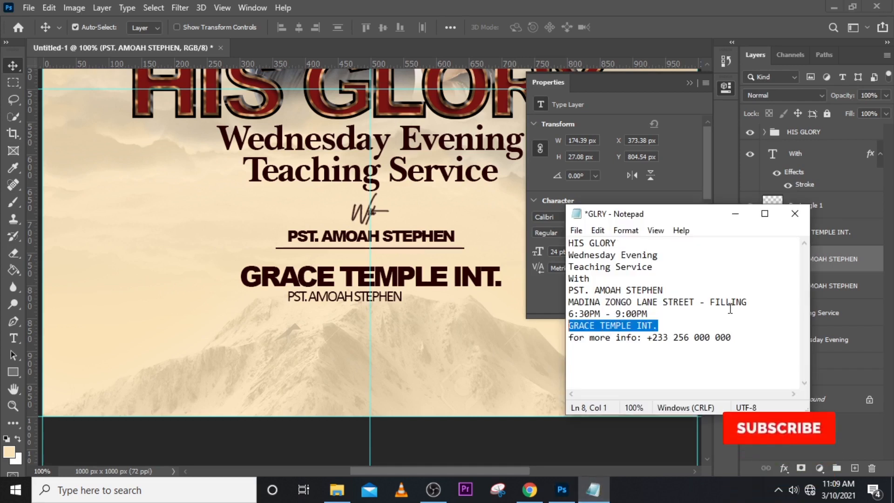
left_click_drag(747, 302, 562, 298)
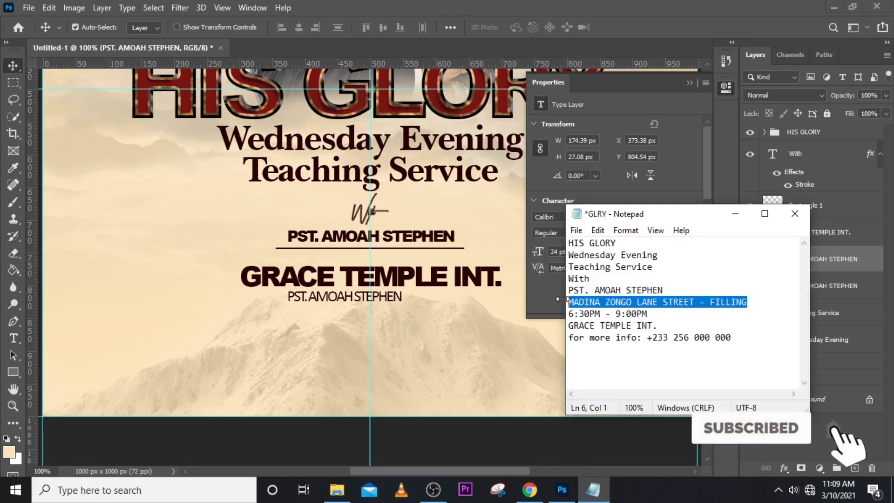
key("ctrl+c")
left_click(556, 298)
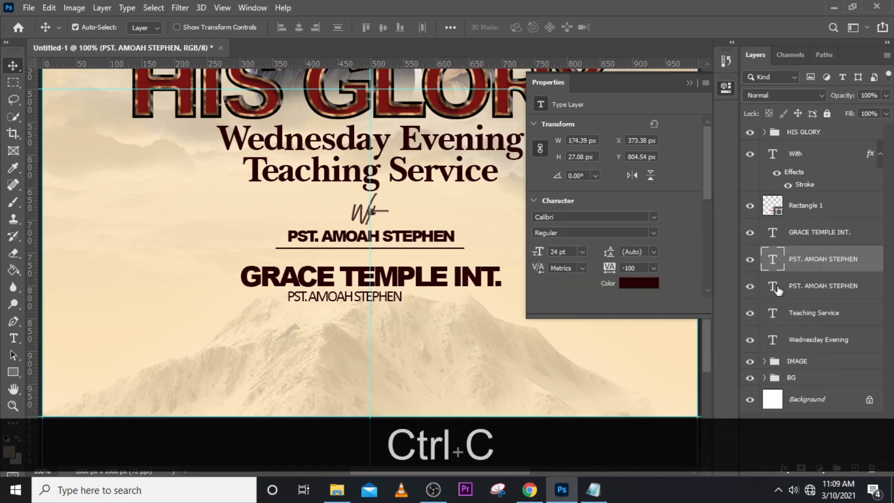
double_click(771, 259)
key("ctrl+v")
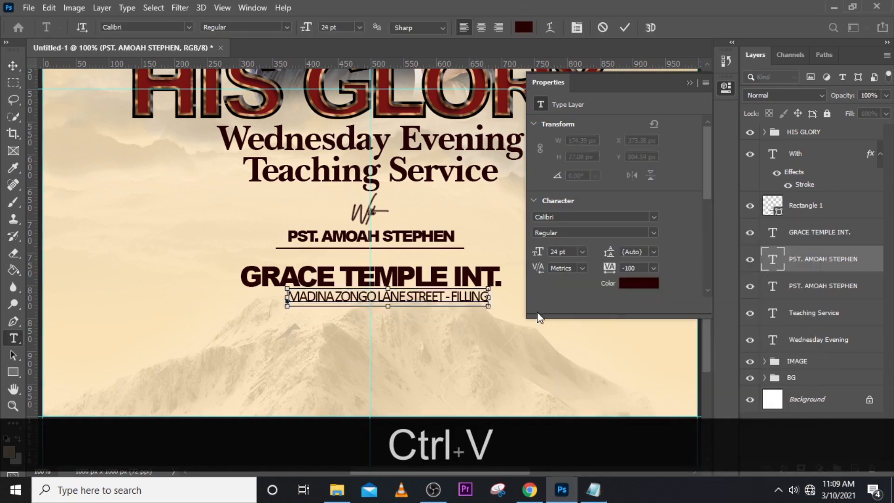
left_click(689, 83)
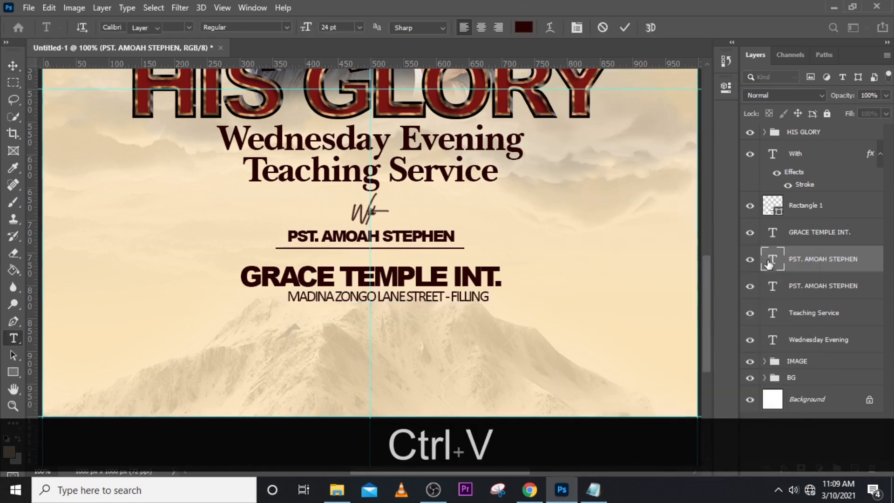
left_click(770, 260)
Centre the street address line on the vertical guide and move it down 3 px under GRACE TEMPLE INT.
key("ctrl+t")
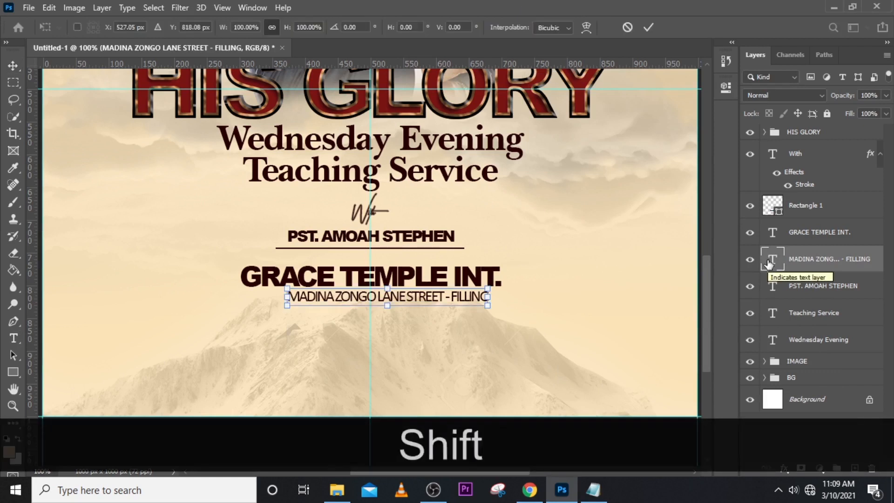
key("shift+Left")
key("shift+Left")
key("shift+Left")
key("shift+Left")
key("shift+Right")
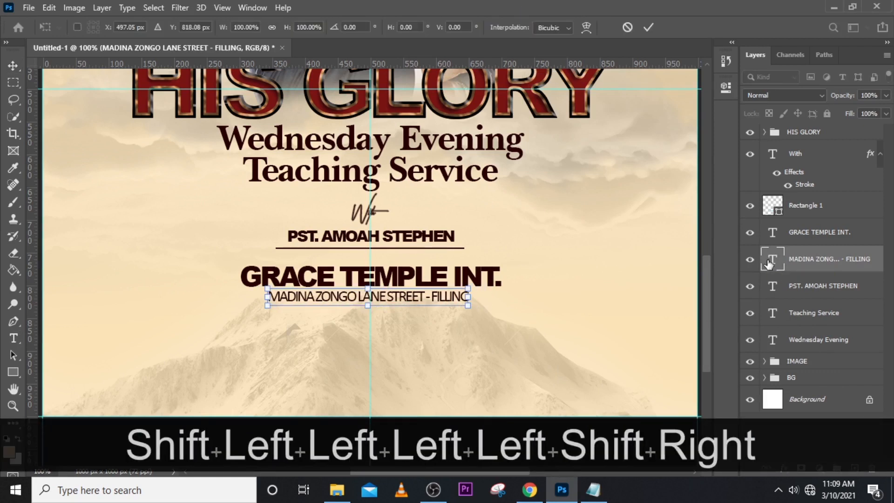
key("Right")
key("Right")
key("Right")
key("Right")
key("Down")
key("Down")
key("Down")
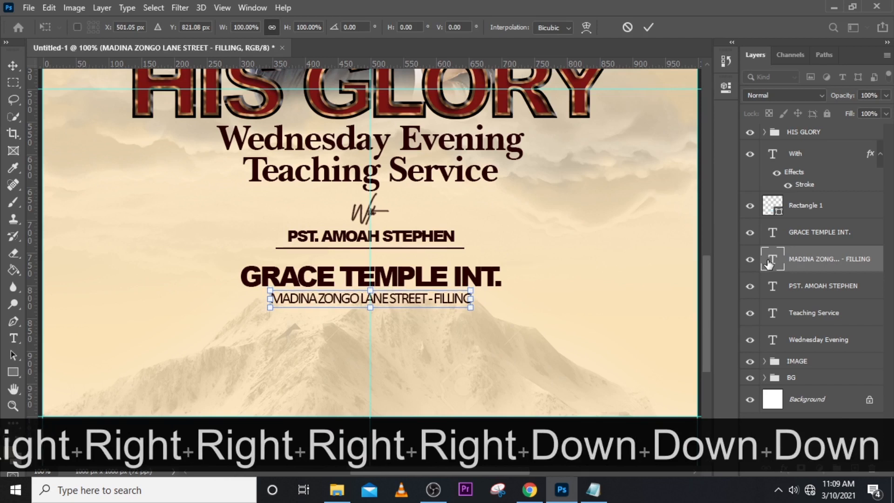
key("Return")
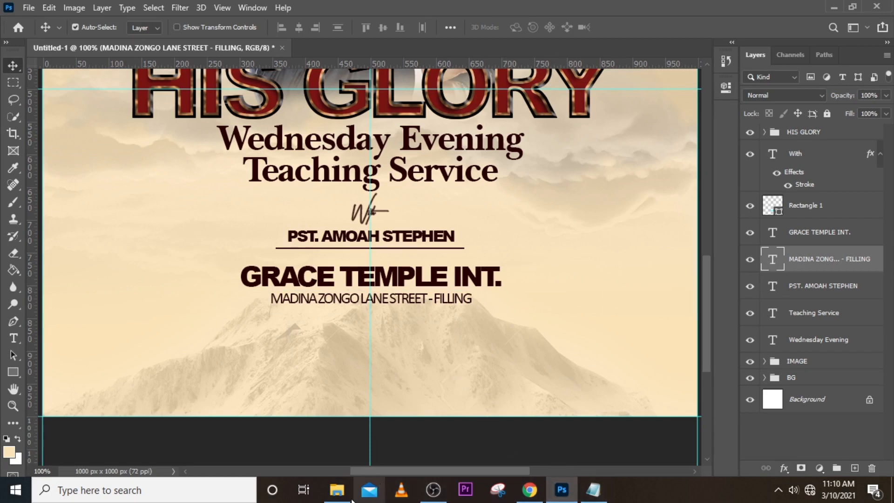
Duplicate the pastor's name text layer again and move the copy down to just below the street address line.
left_click(802, 288)
key("ctrl+j")
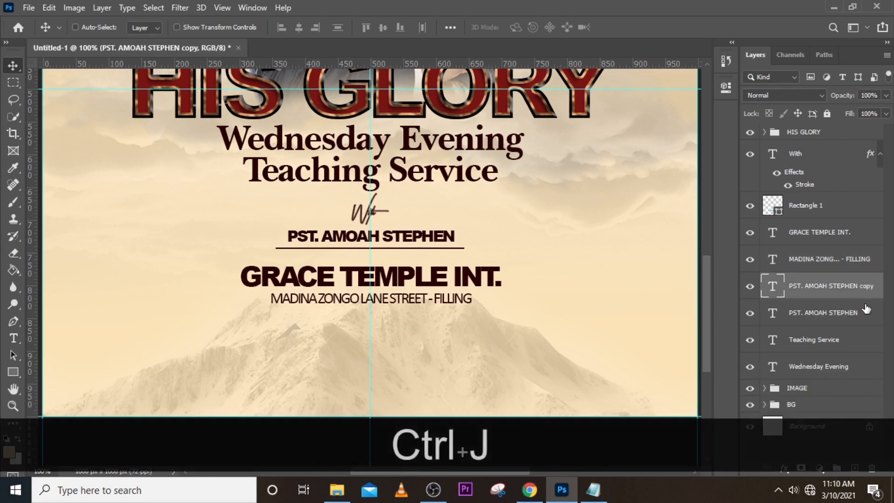
key("shift+Down")
key("shift+Down")
key("shift+Down")
key("shift+Down")
key("shift+Down")
key("shift+Down")
key("shift+Down")
key("shift+Down")
key("shift+Down")
key("shift+Down")
key("shift+Down")
key("shift+Down")
key("shift+Down")
key("shift+Down")
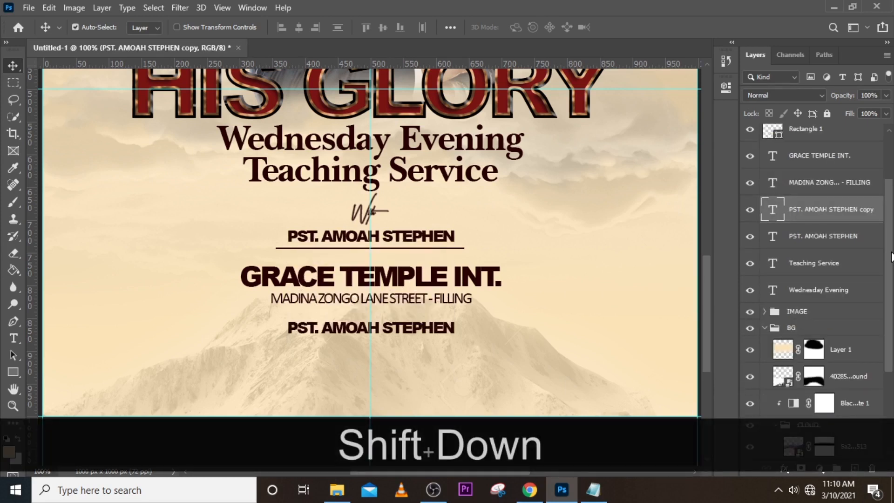
key("shift+Up")
key("shift+Up")
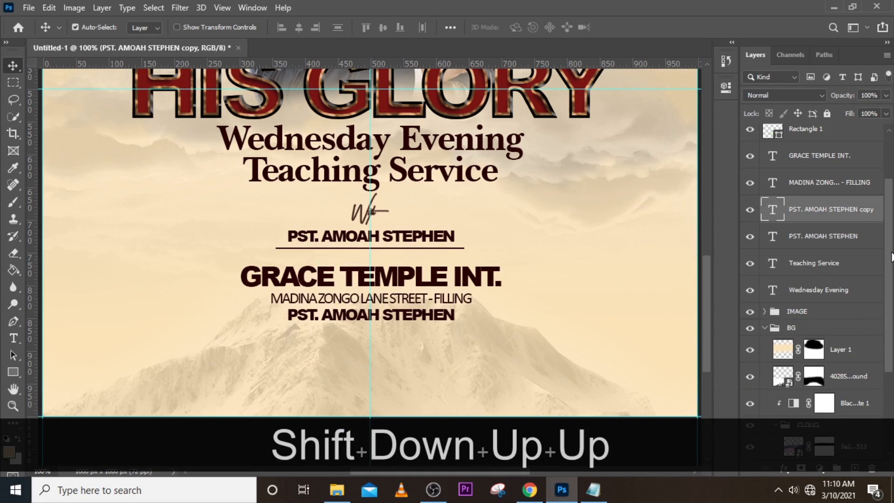
Replace the text of the copy below the address by 6:30PM - 9:00PM, copied from the GLRY note in Notepad.
double_click(773, 212)
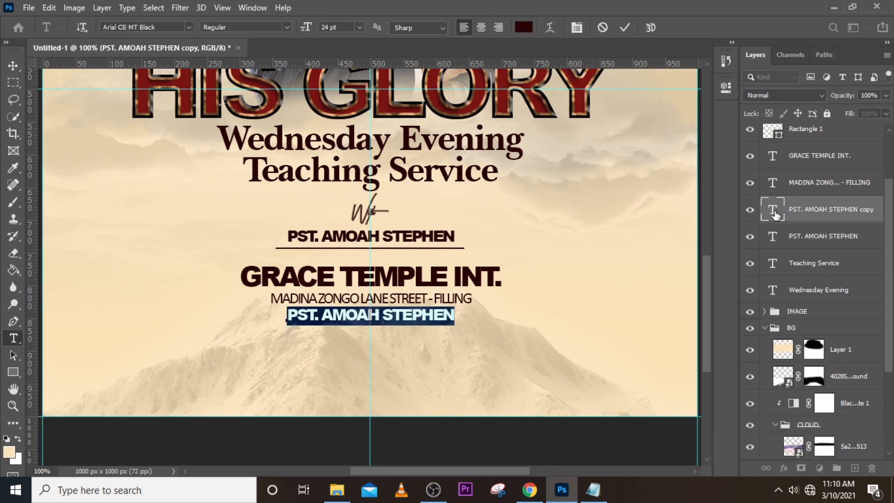
left_click(592, 489)
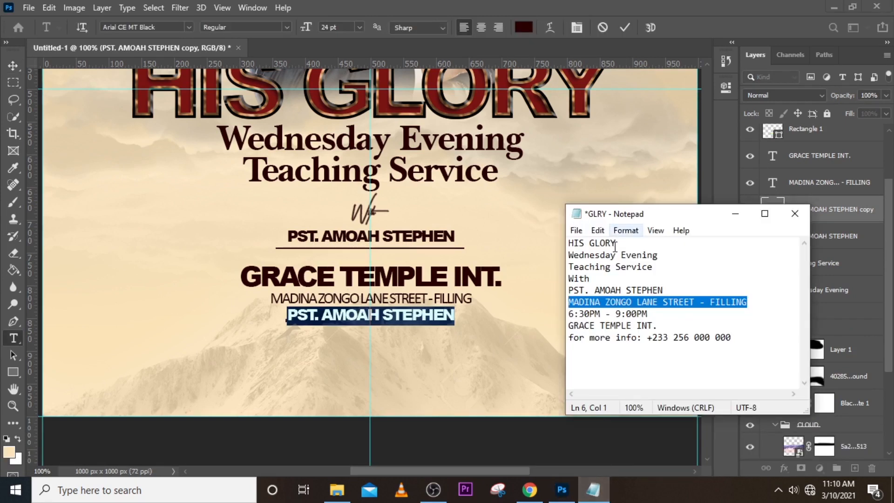
left_click_drag(643, 314, 554, 318)
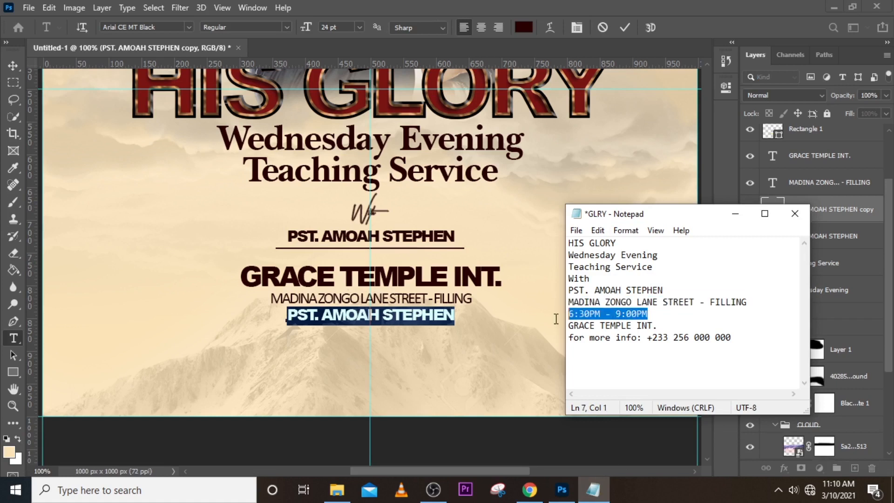
key("ctrl+c")
left_click(532, 216)
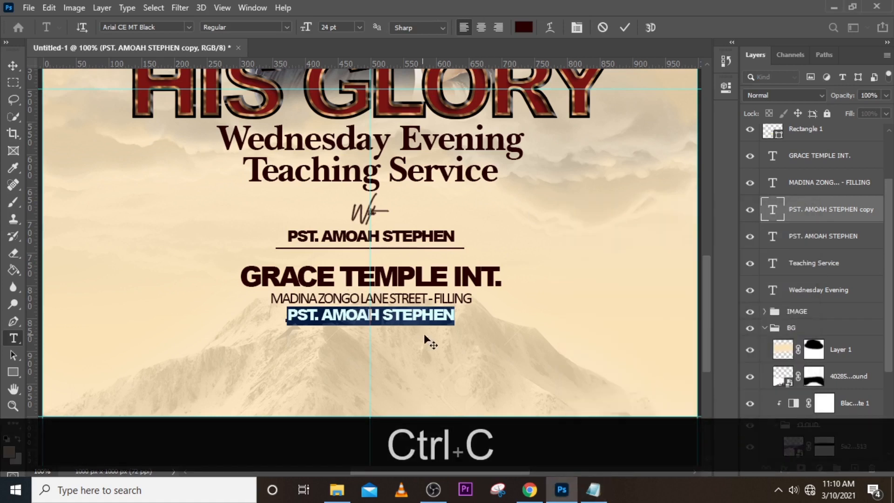
key("ctrl+v")
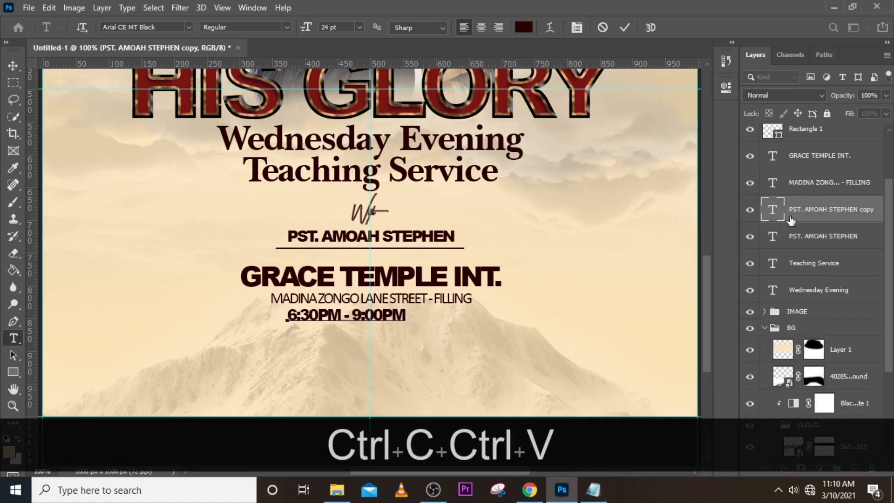
key("ctrl+Return")
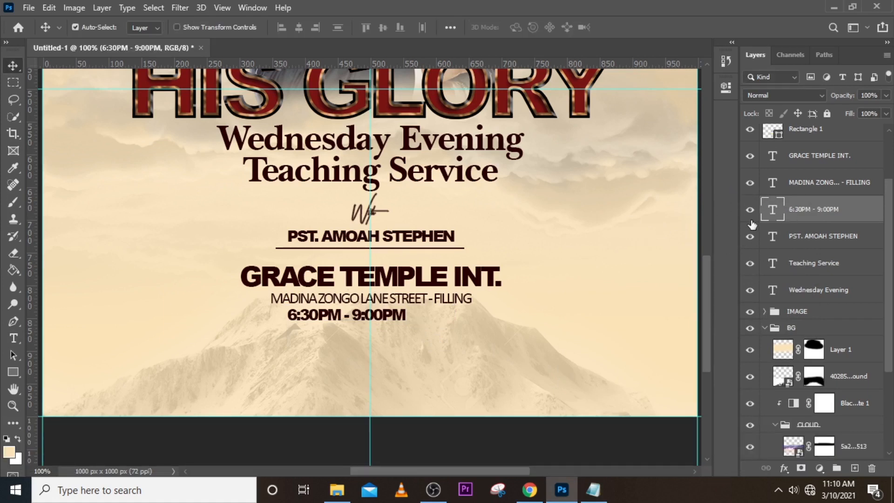
Set the 6:30PM - 9:00PM text to the Calibri font at 35 pt.
left_click(724, 89)
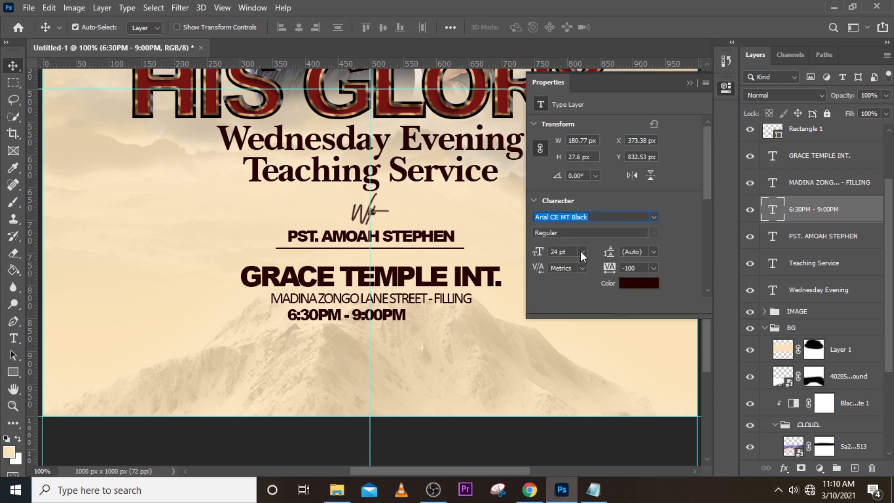
left_click_drag(569, 250, 480, 256)
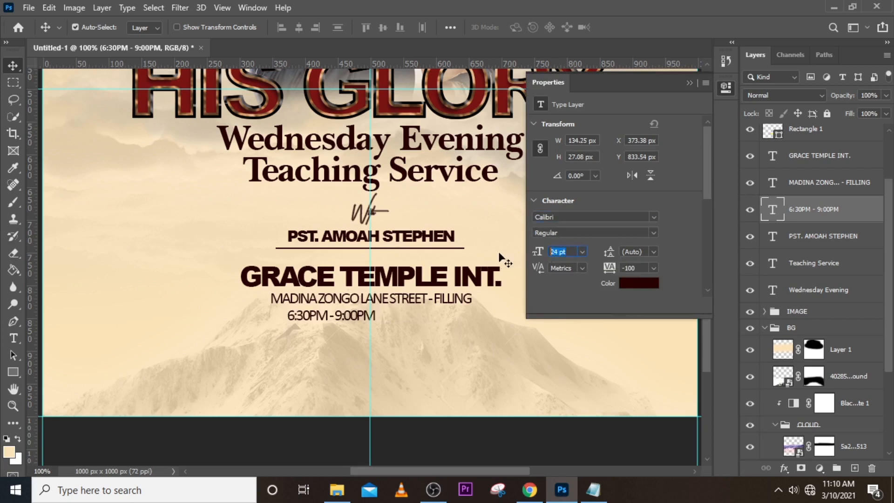
type("35")
key("Return")
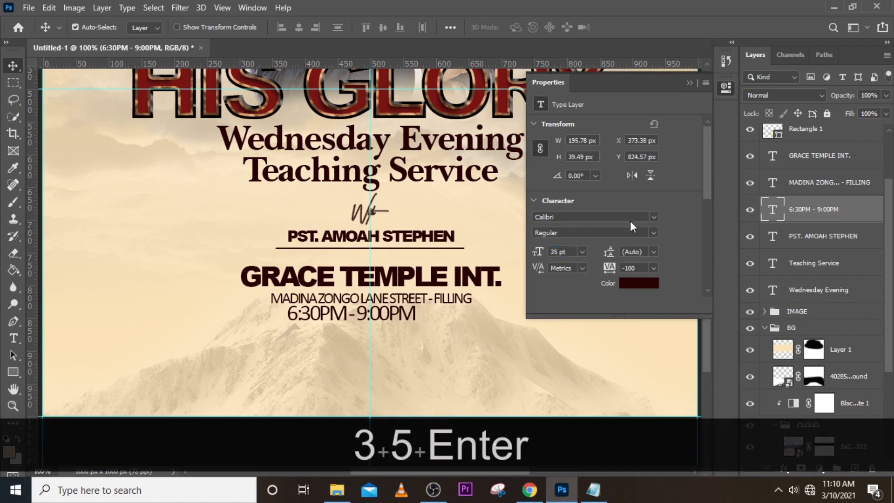
Change the font of the 6:30PM - 9:00PM text to Arial CE MT Black.
left_click(653, 217)
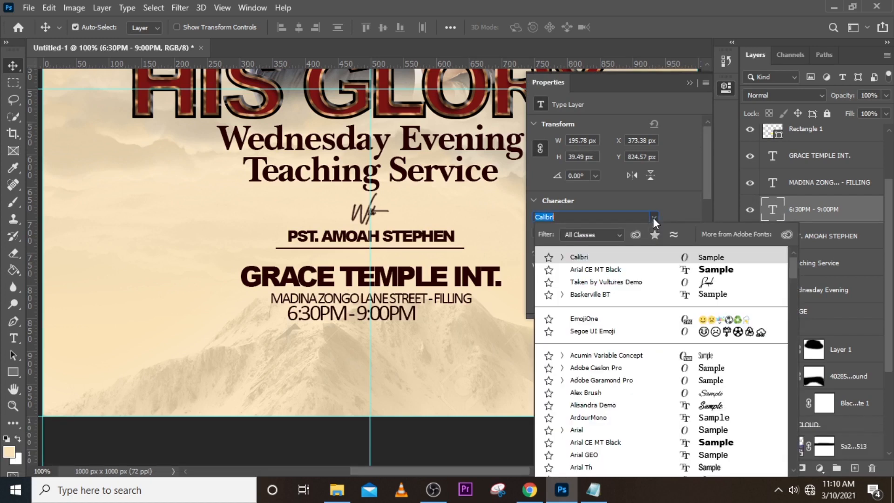
left_click(620, 271)
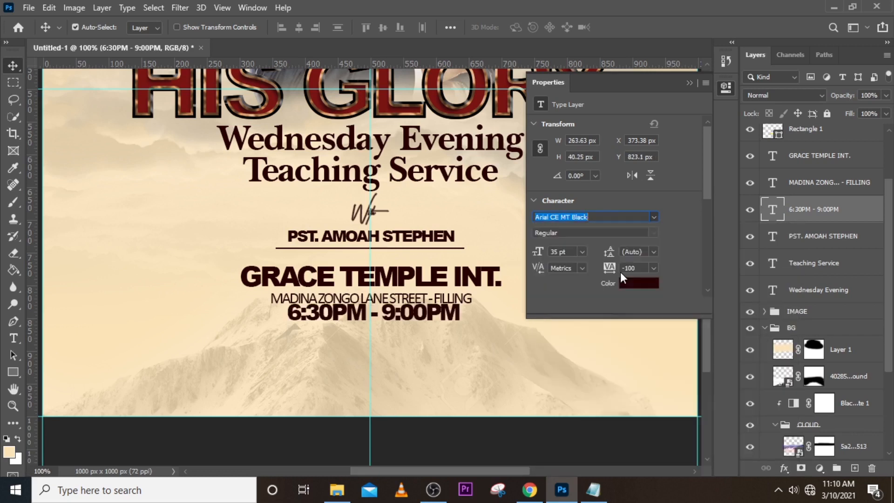
left_click(687, 84)
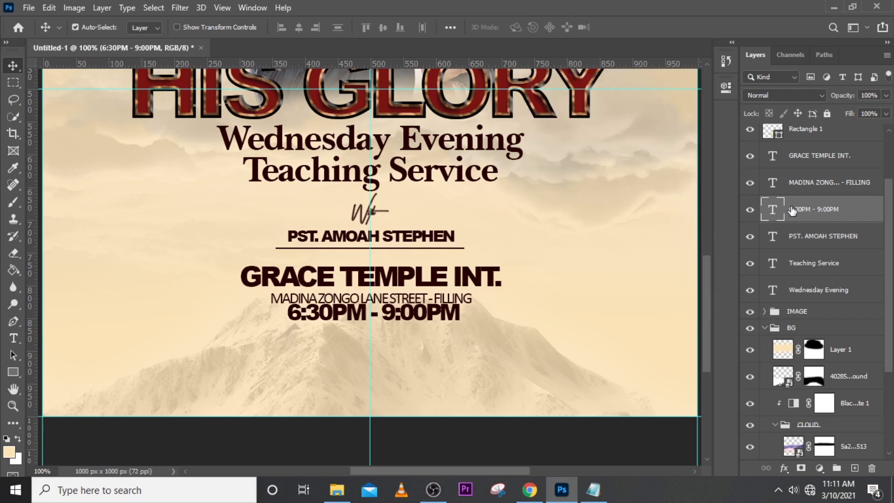
Move the 6:30PM - 9:00PM text slightly down from the street address line and centre it on the vertical guide.
key("v")
key("Down")
key("Down")
key("Down")
key("Down")
key("Down")
key("Down")
key("Down")
key("Down")
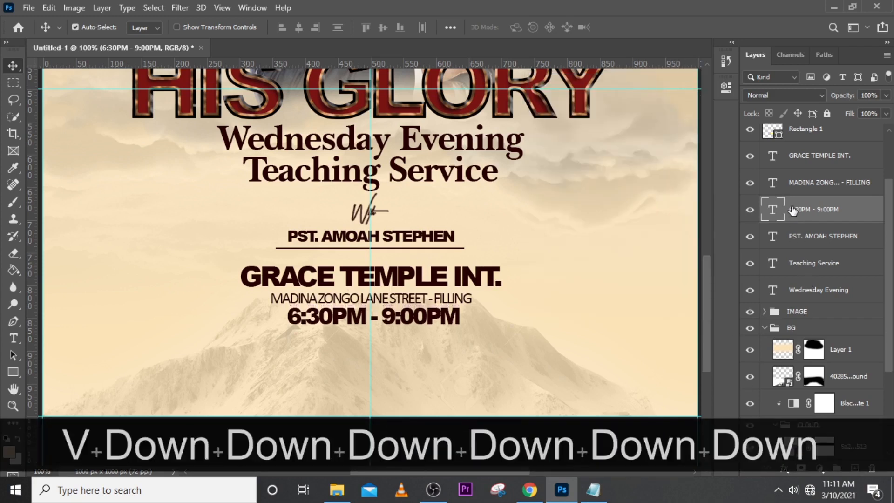
key("ctrl+t")
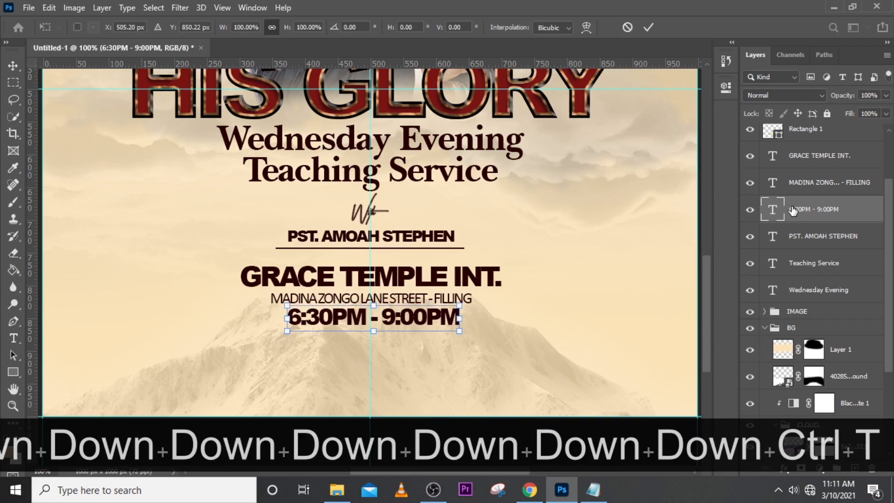
key("Left")
key("Left")
key("Left")
key("Left")
key("Down")
key("Return")
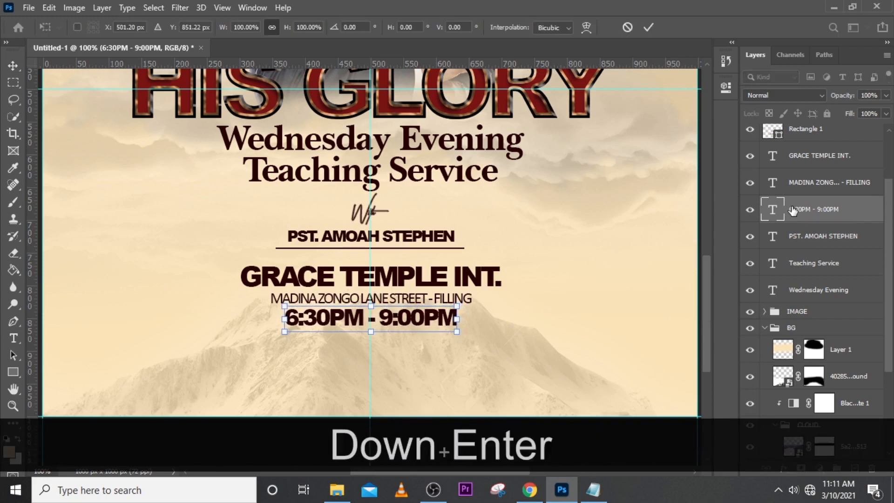
key("Down")
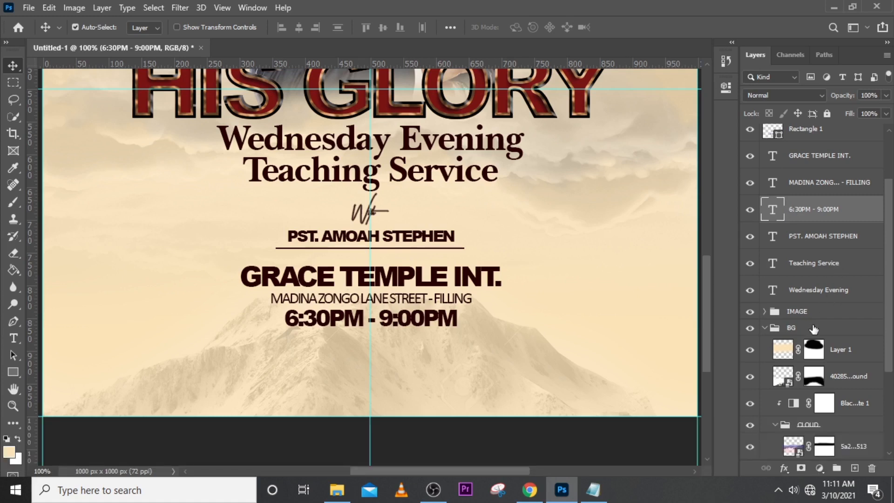
Duplicate the thin underline rectangle beneath the pastor's name, undoing a trial move of it.
left_click(803, 134)
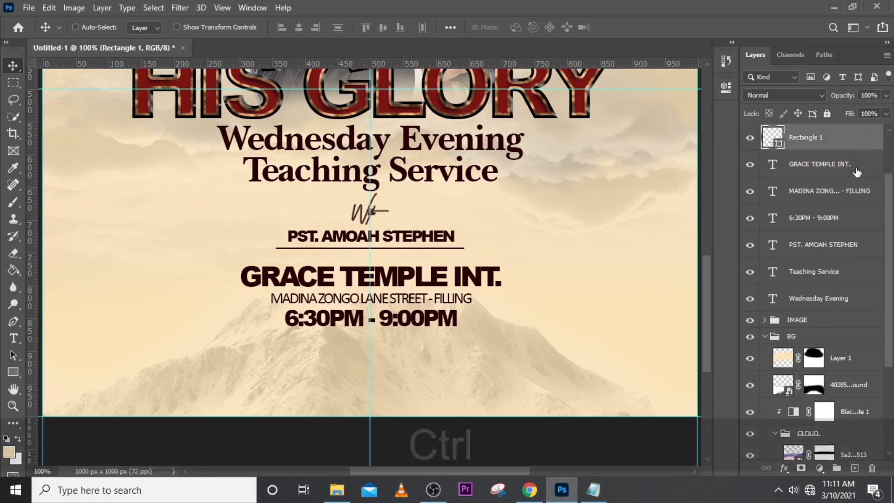
key("ctrl+j")
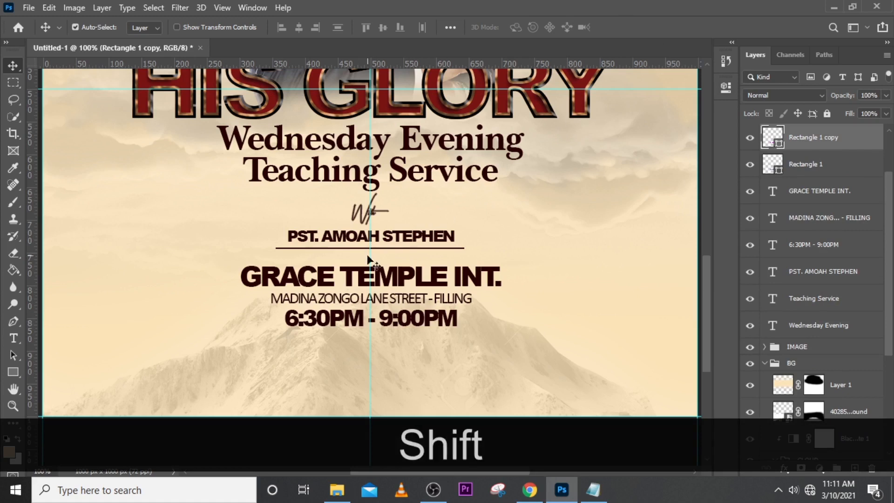
left_click_drag(401, 261, 400, 282)
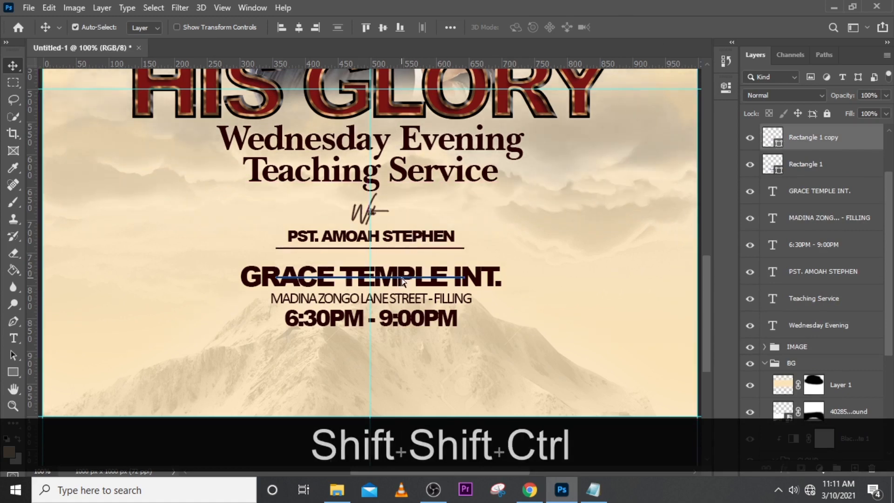
key("ctrl+z")
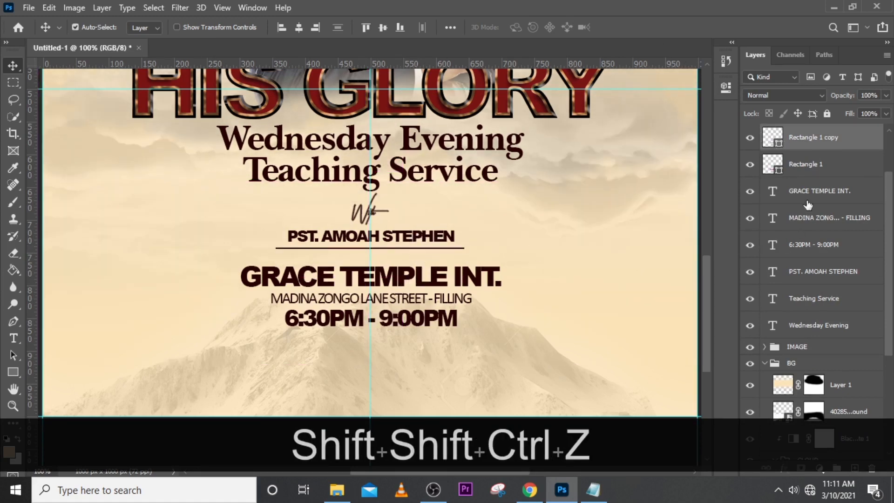
Move the copied underline straight down to just beneath the 6:30PM - 9:00PM text.
left_click(826, 141)
key("v")
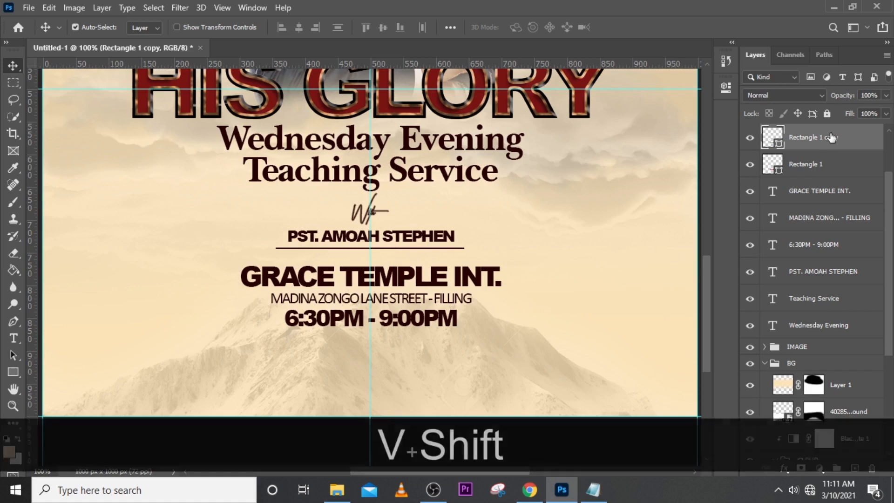
key("shift+Down")
key("shift+Down")
key("shift+Down")
key("shift+Down")
key("shift+Down")
key("shift+Down")
key("shift+Down")
key("shift+Down")
key("shift+Down")
key("shift+Down")
key("shift+Down")
key("shift+Down")
key("shift+Down")
key("shift+Down")
key("shift+Down")
key("shift+Down")
key("shift+Down")
key("shift+Down")
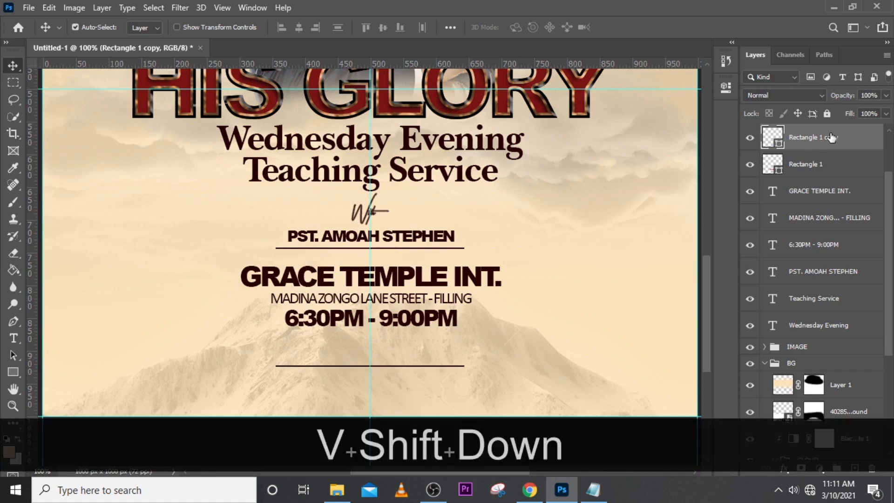
key("shift+Up")
key("shift+Up")
key("shift+Up")
key("shift+Up")
key("shift+Up")
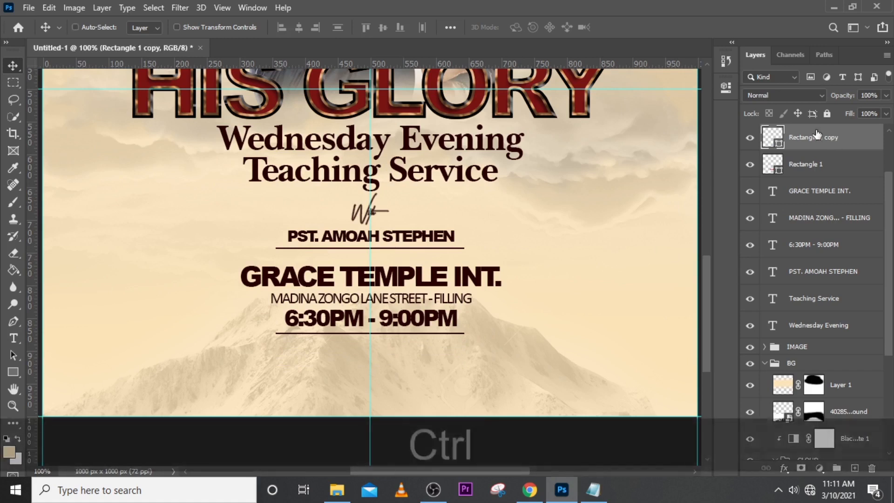
Shorten the underline below the time text from its right end to about 221 px wide.
key("ctrl+t")
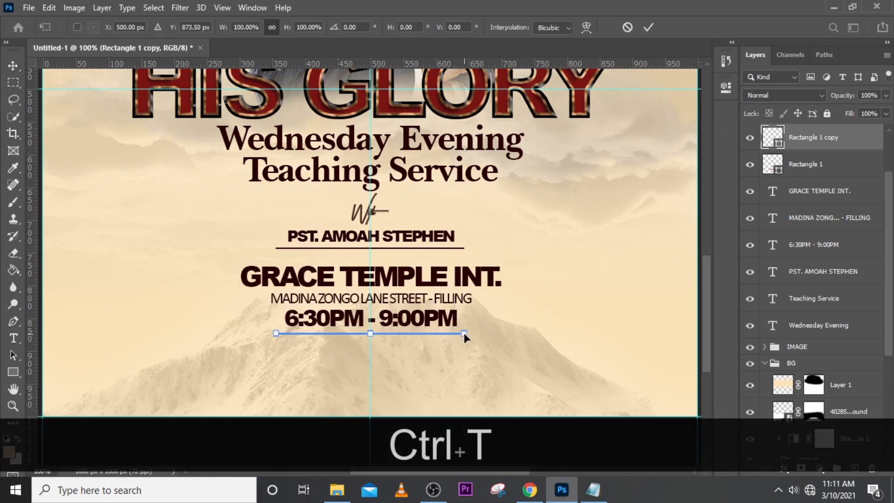
left_click_drag(464, 334, 420, 334)
key("Return")
Shift the shortened underline right until it is centred on the vertical guide under the time text.
key("shift+Right")
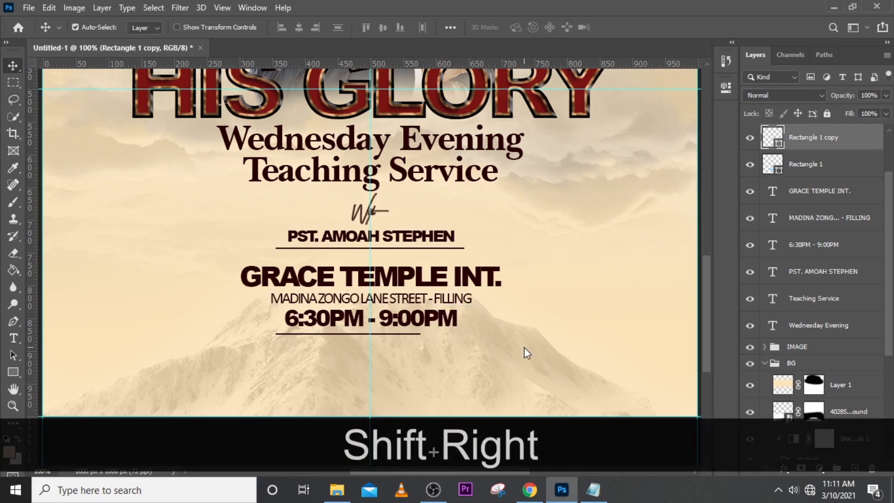
key("ctrl+t")
key("shift+Right")
key("shift+Right")
key("shift+Right")
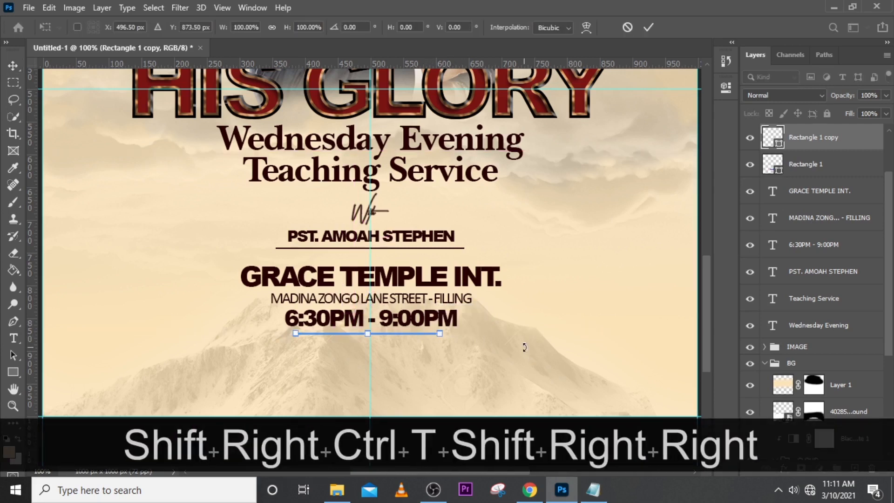
key("Right")
key("Right")
key("Return")
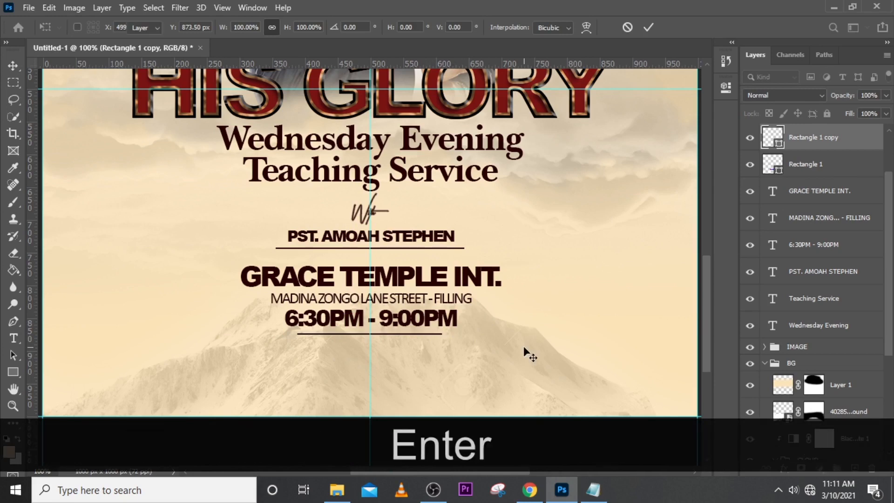
Draw a dark maroon vertical rectangle about 66 by 456 px overlapping the flyer's left edge.
key("ctrl")
key("ctrl+0")
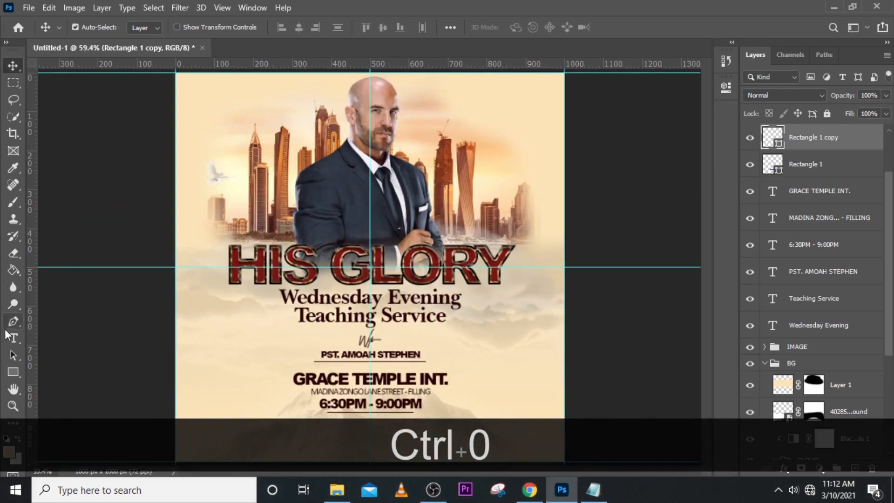
left_click(12, 373)
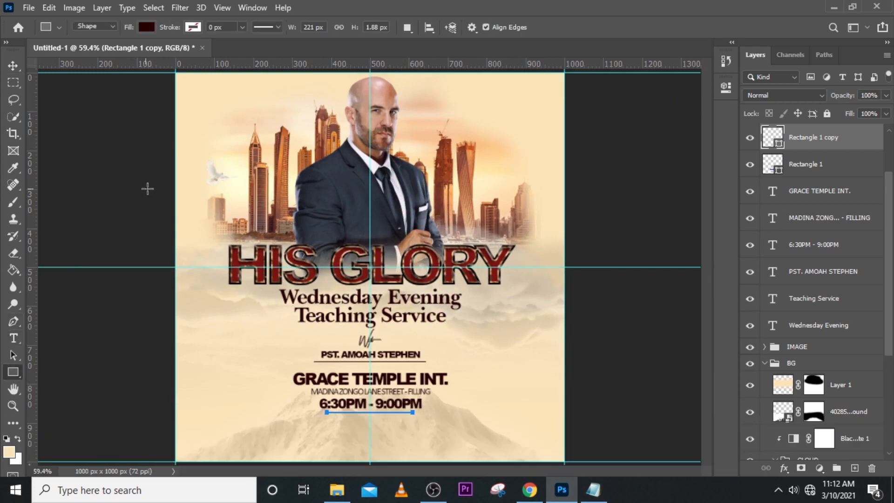
left_click_drag(167, 193, 193, 370)
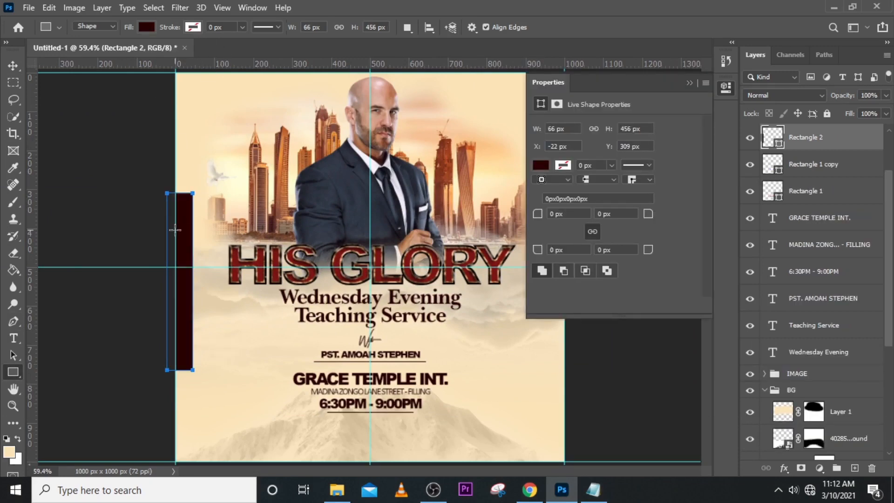
Apply a Perspective transform to the side rectangle, stretching its outer left edge to about 584 px high, and accept converting it to a regular path.
right_click(183, 235)
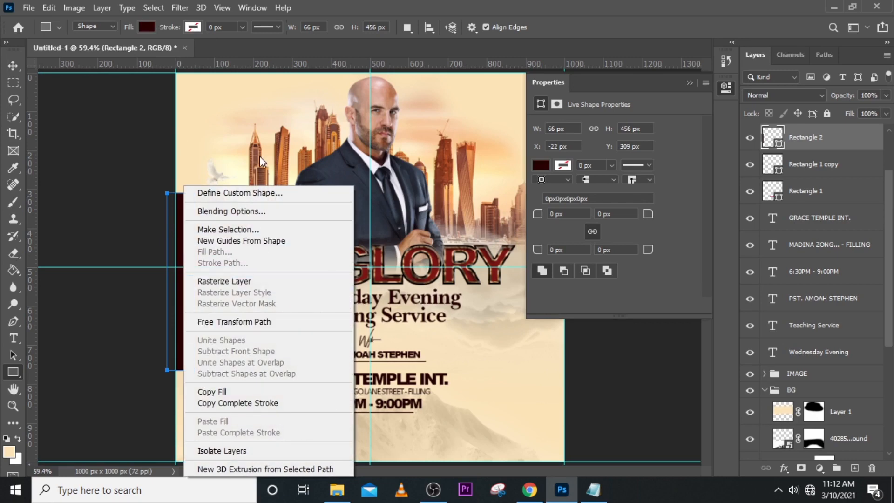
key("Escape")
key("ctrl+t")
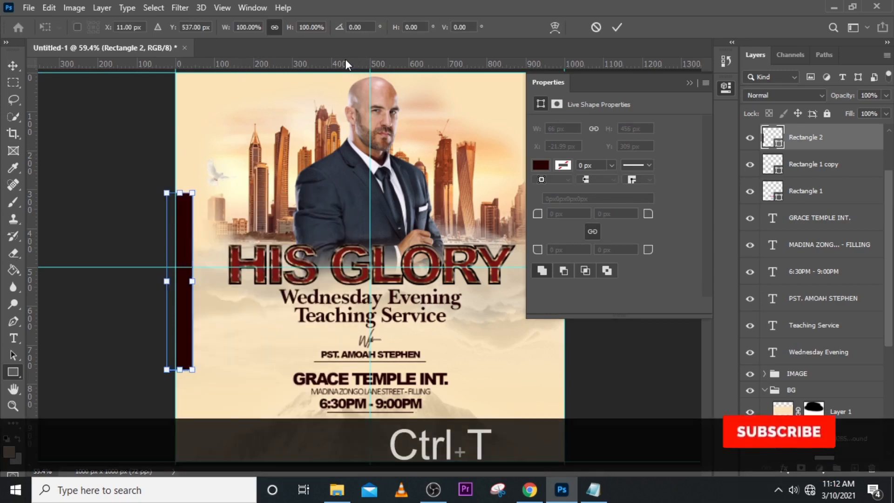
right_click(191, 227)
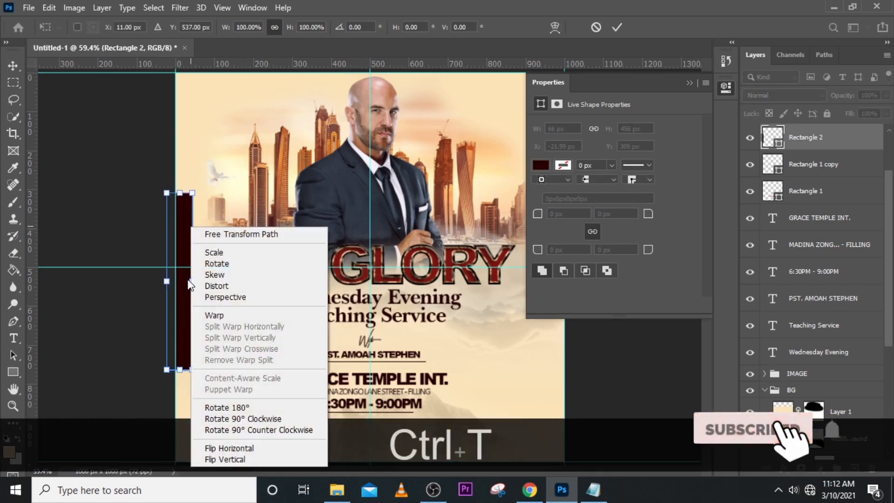
left_click(224, 298)
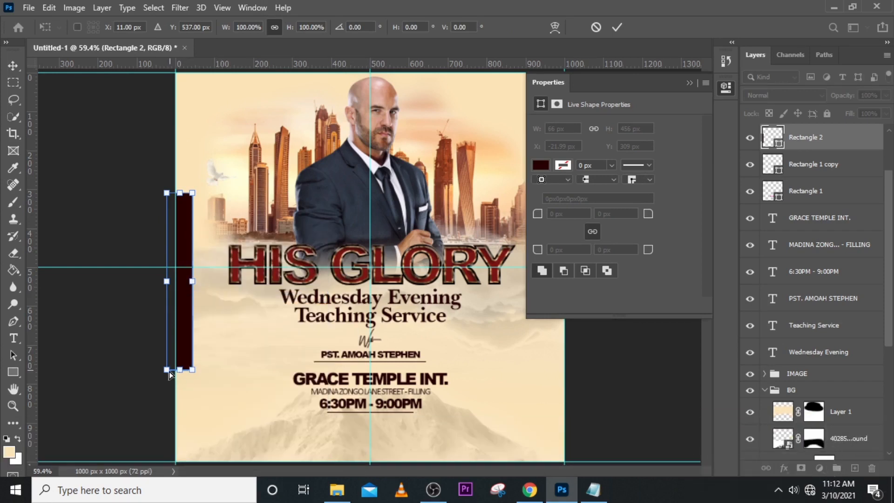
left_click_drag(168, 372, 165, 395)
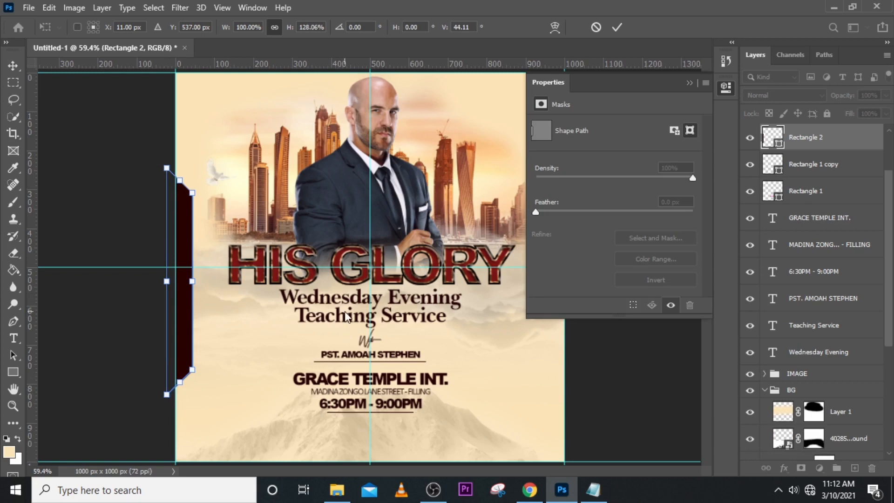
key("Return")
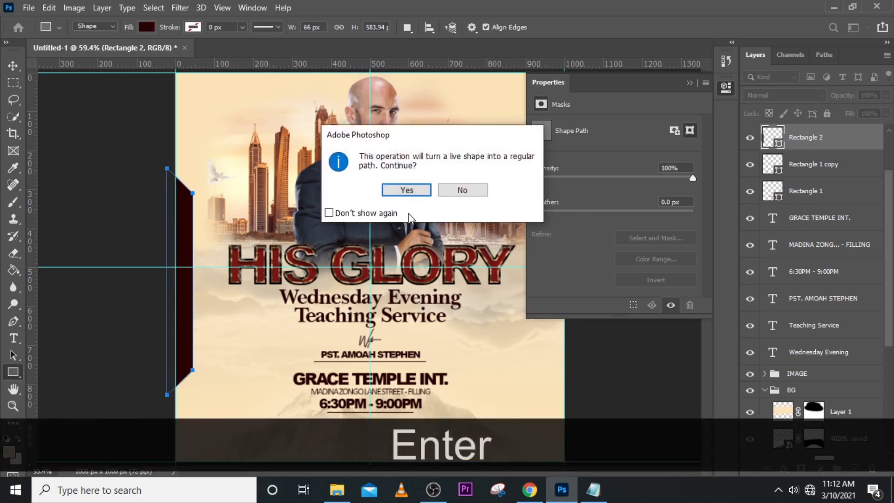
left_click(406, 190)
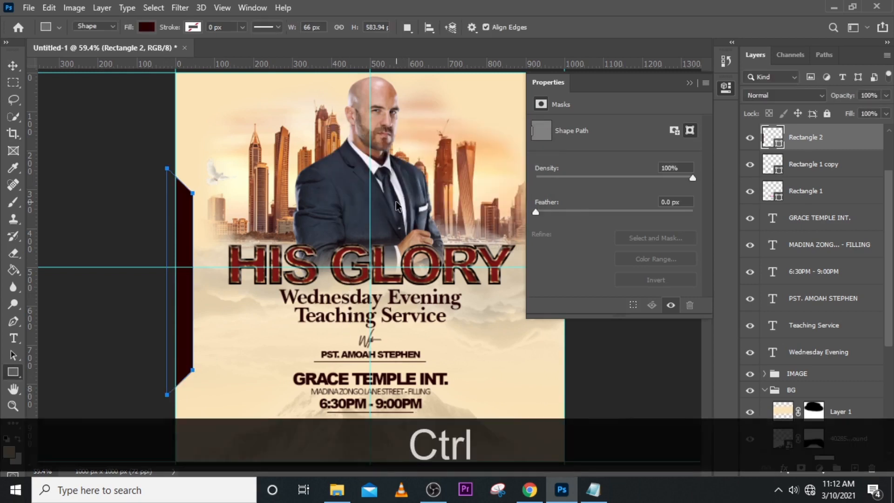
Move the trapezoid on the flyer's left edge up to a Y position of about 503 px, centred on the horizontal guide.
key("ctrl+t")
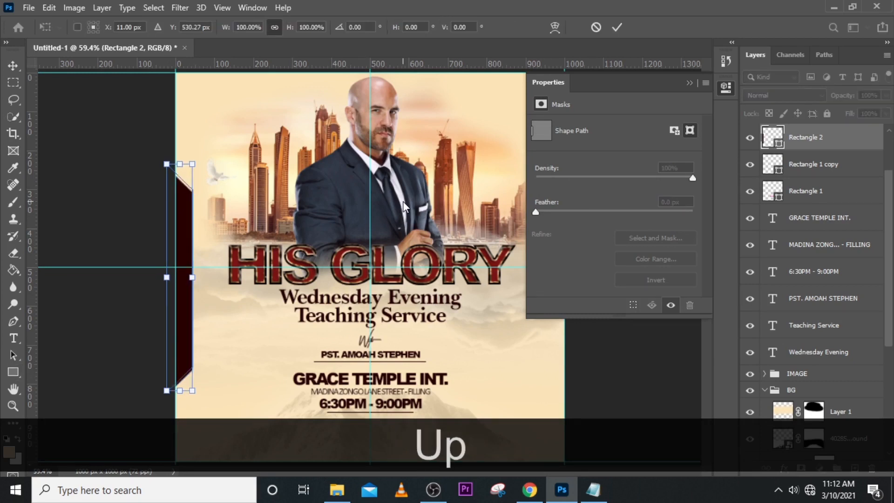
key("Up")
key("Up")
key("Up")
key("Up")
key("Up")
key("Up")
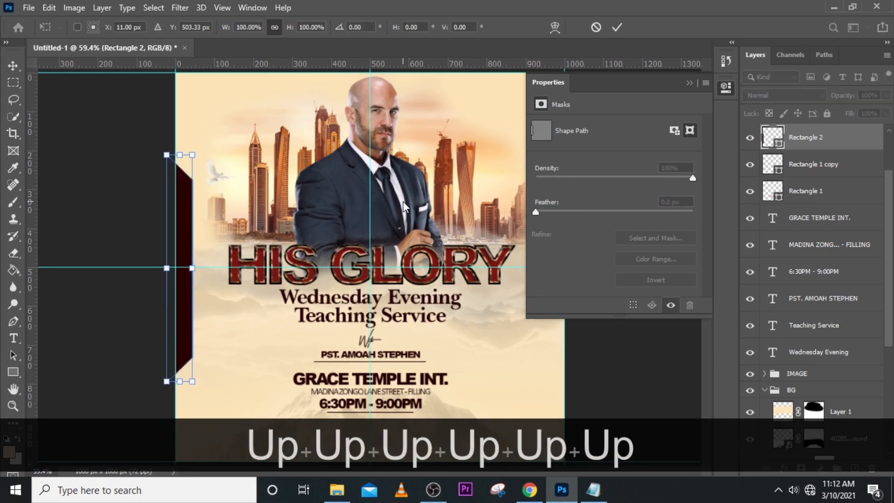
key("Return")
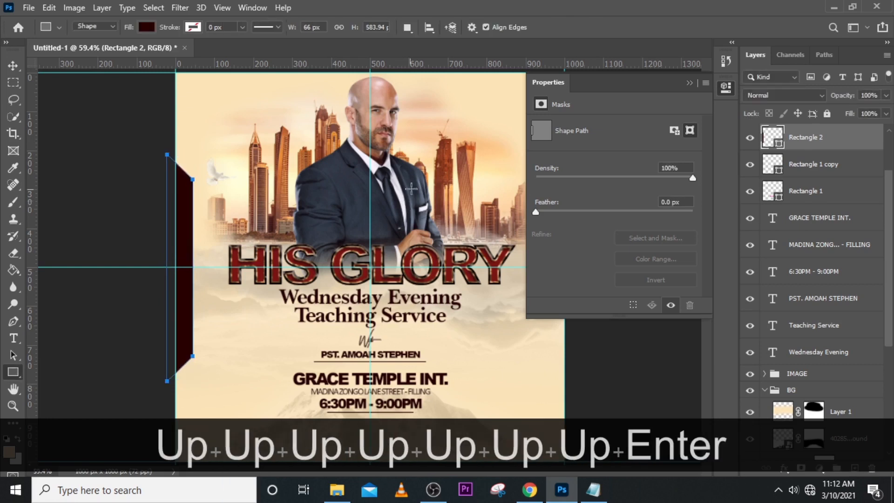
left_click(689, 82)
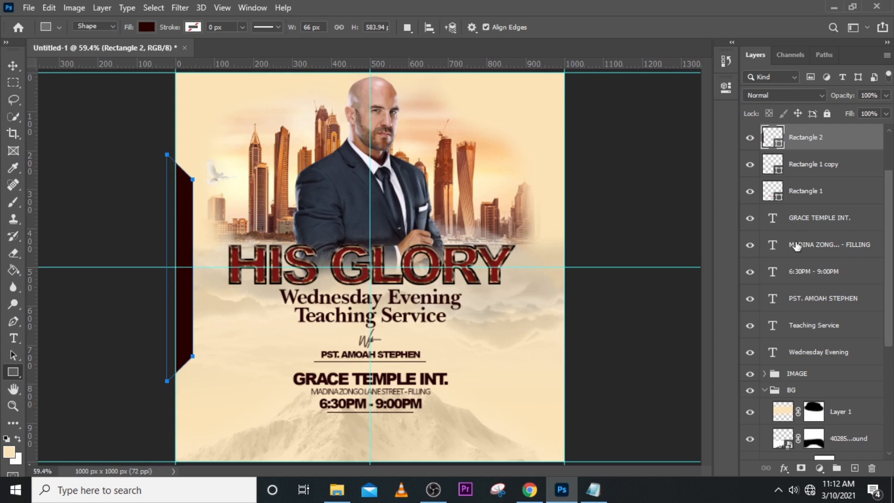
Duplicate the street address text layer and move the copy left so it sits beside the original.
left_click(807, 254)
key("ctrl+j")
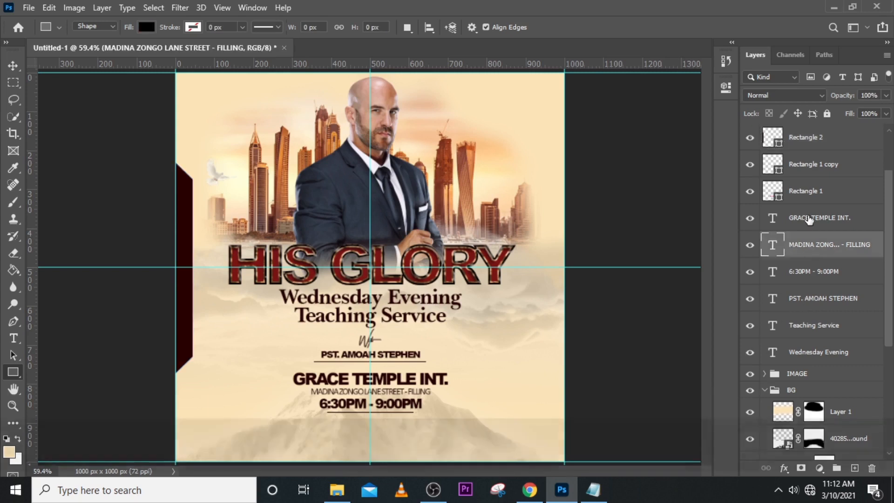
key("v")
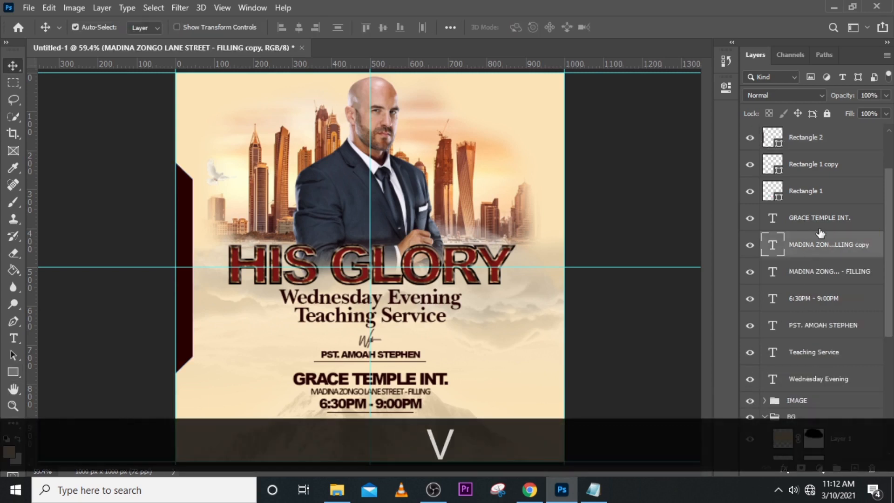
key("shift+Left")
key("shift+Left")
key("shift+Left")
key("shift+Left")
key("shift+Left")
key("shift+Left")
key("shift+Left")
key("shift+Left")
key("shift+Left")
key("shift+Left")
key("shift+Left")
key("shift+Left")
key("shift+Left")
key("shift+Left")
key("shift+Left")
key("shift+Left")
key("shift+Left")
key("shift+Left")
key("shift+Left")
key("shift+Left")
key("shift+Left")
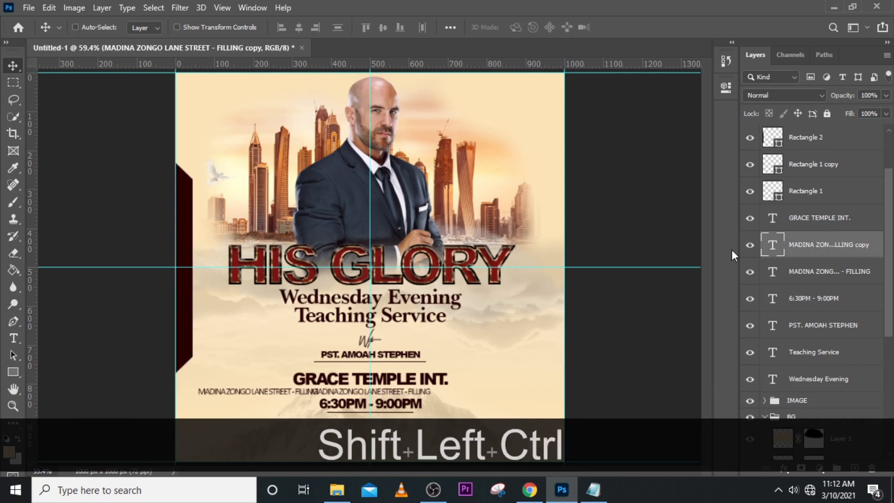
Rotate the copied street address text 90° clockwise and move it onto the maroon tab at the flyer's left edge.
key("ctrl+t")
right_click(270, 79)
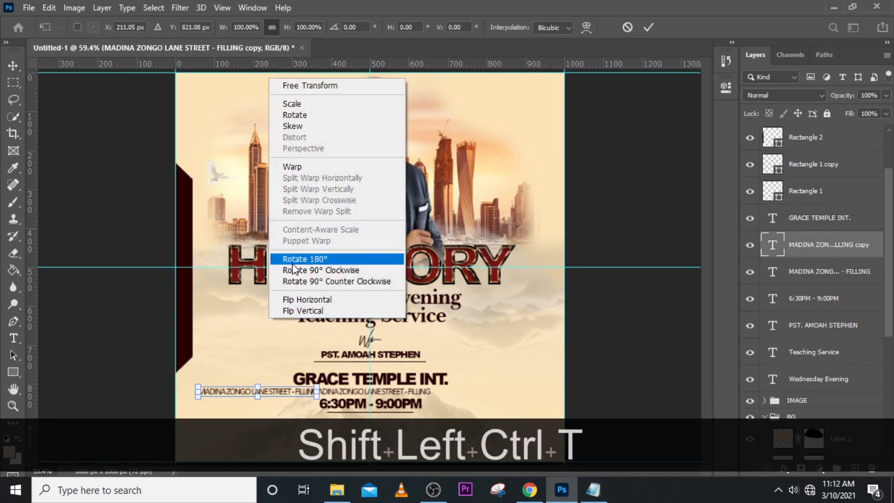
left_click(319, 270)
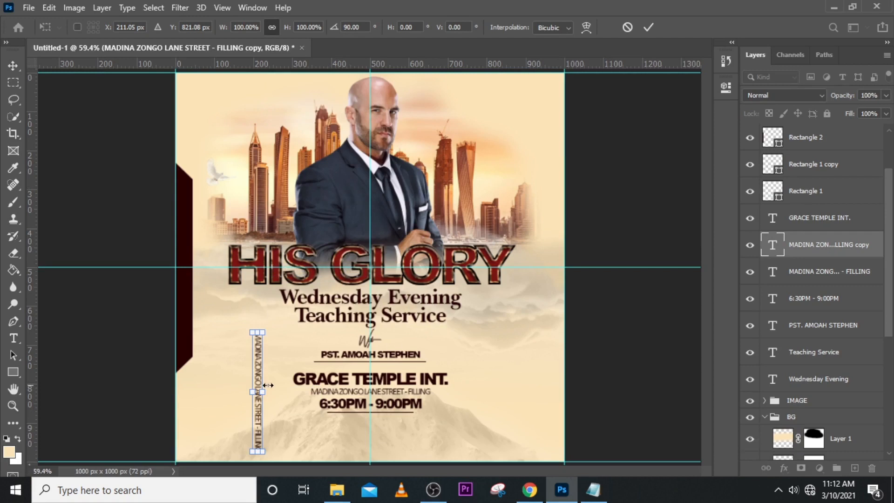
left_click_drag(257, 371, 185, 251)
key("Return")
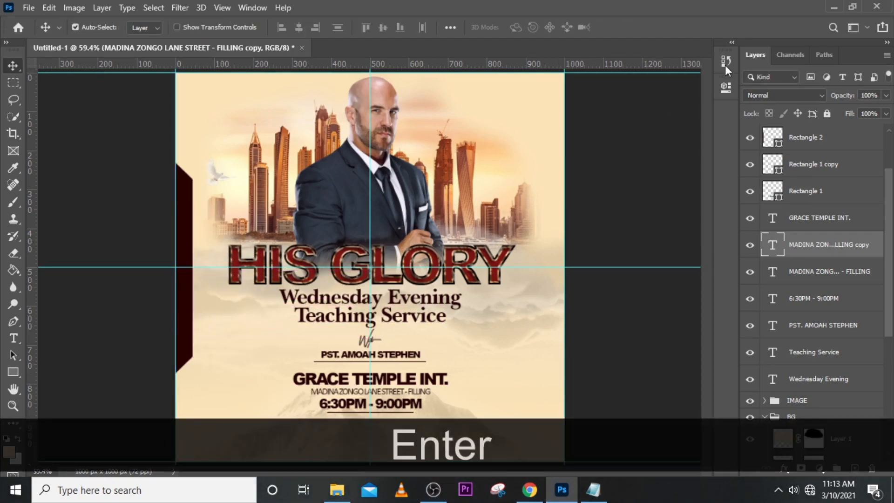
Set the rotated address text's color to white (ffffff) and place its layer above Rectangle 2.
left_click(724, 87)
left_click(639, 283)
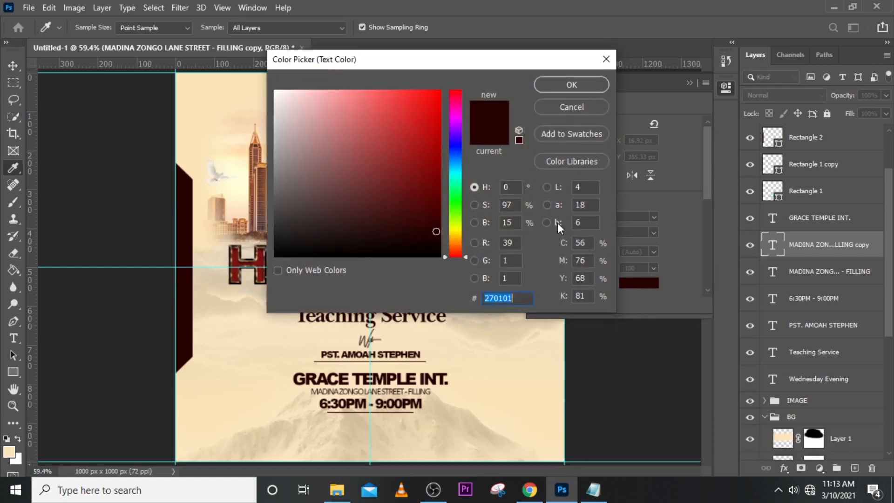
type("ffffff")
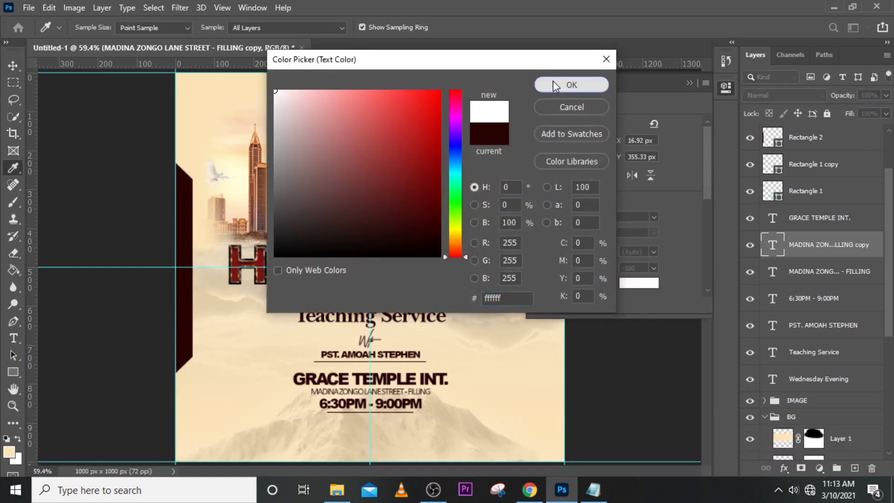
left_click(552, 81)
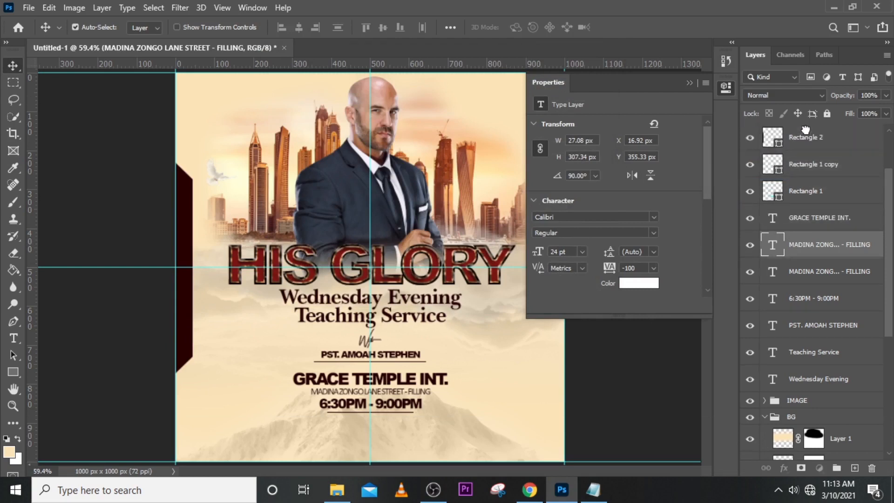
left_click_drag(805, 130, 807, 134)
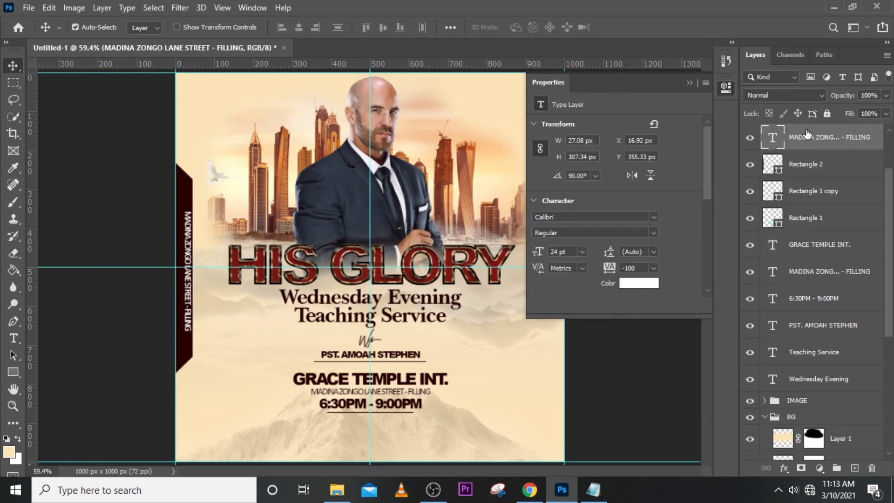
Nudge the rotated text left to X 6.92 px and up to Y 345.23 px, centring it on the horizontal guide.
key("v")
key("Left")
key("Left")
key("Left")
key("Left")
key("Left")
key("ctrl")
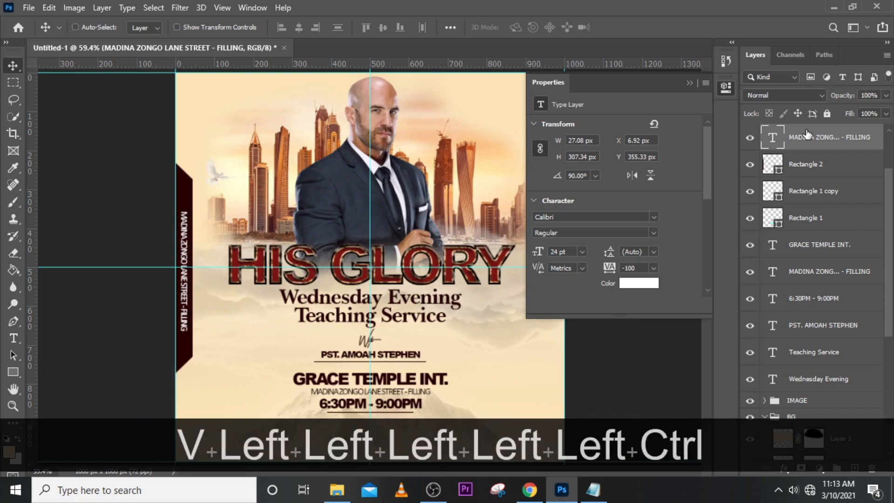
key("ctrl+t")
key("Up")
key("Up")
key("Up")
key("Up")
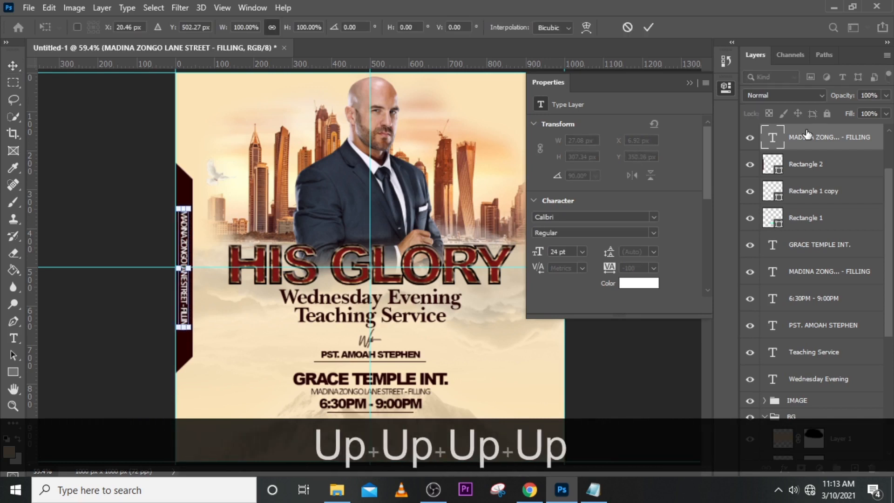
key("Up")
key("Up")
key("Return")
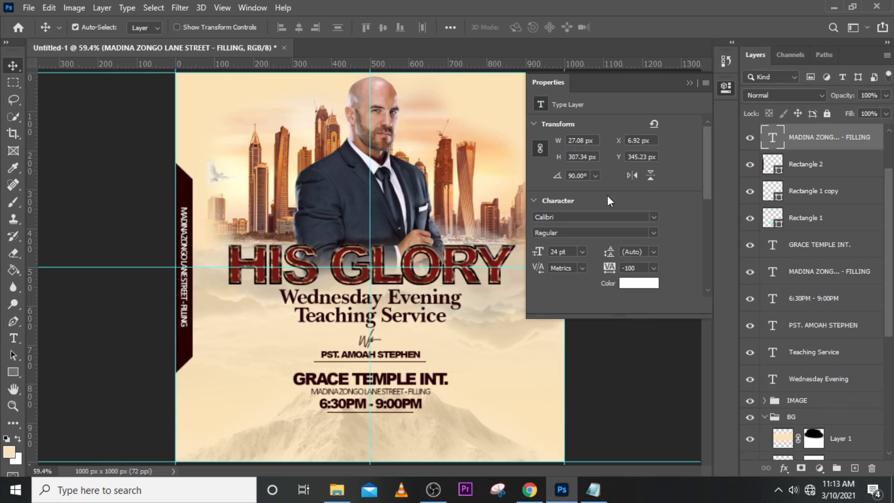
Change the rotated side text's font to Adobe Garamond Pro.
left_click(651, 219)
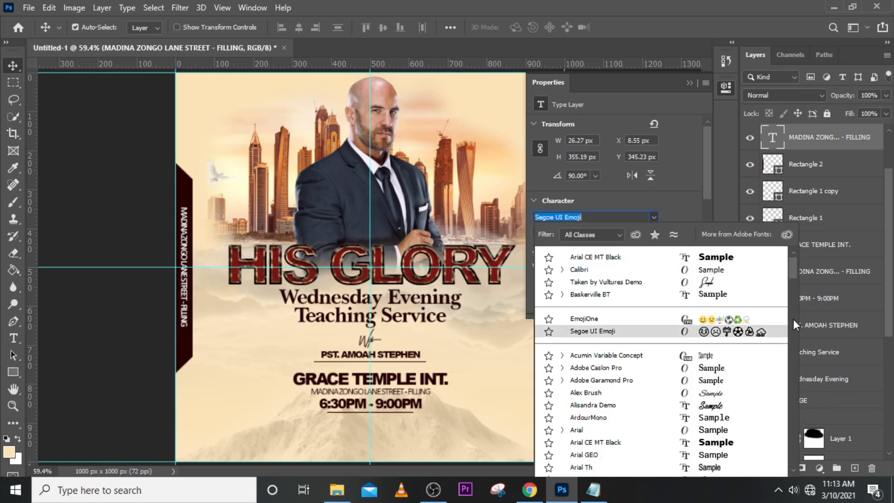
scroll(676, 380, "down", 3)
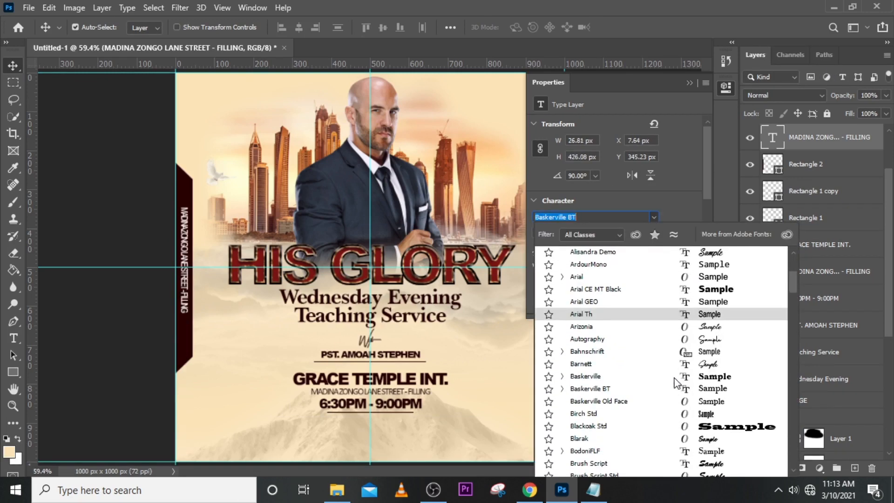
scroll(677, 380, "up", 1)
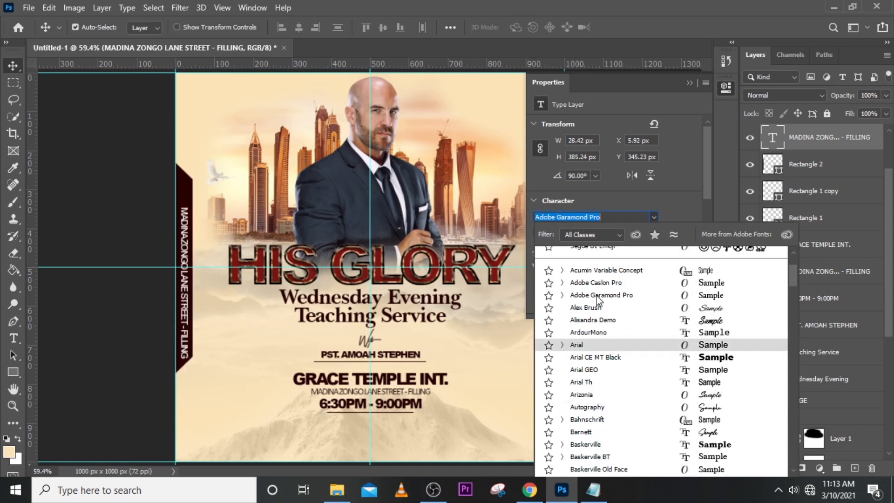
left_click(618, 298)
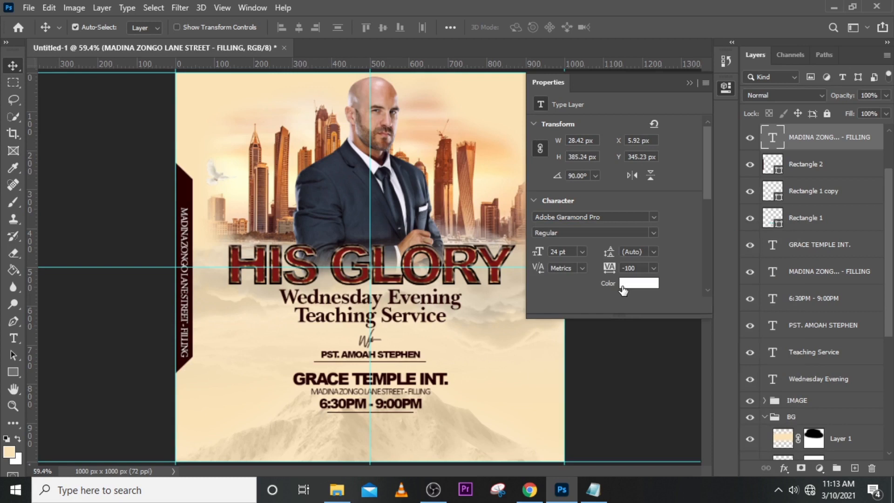
Copy the "for more info" line with the phone number from the Notepad file and replace the rotated side text with it in Photoshop.
left_click(592, 489)
left_click_drag(737, 332, 566, 339)
key("ctrl+c")
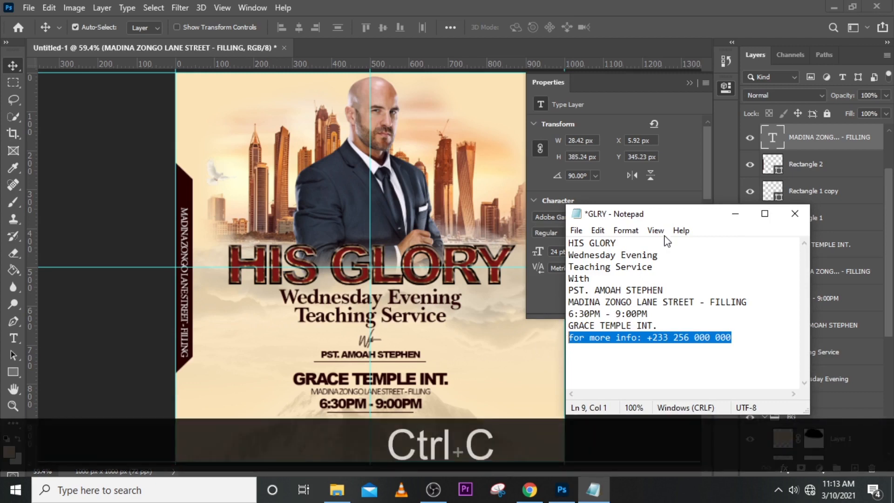
left_click(658, 19)
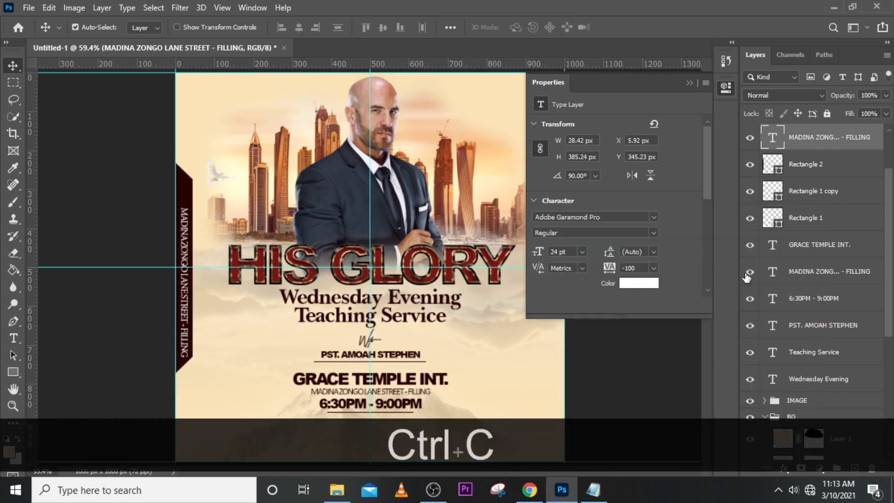
double_click(772, 140)
key("ctrl+v")
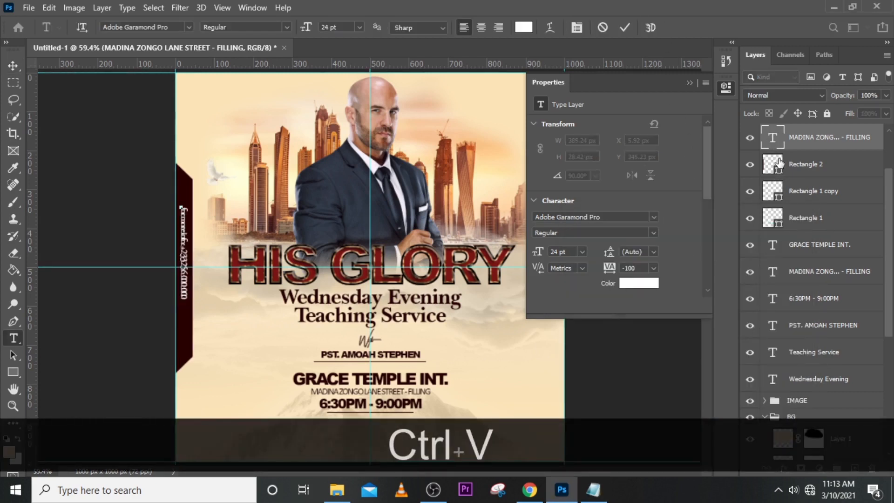
left_click(778, 139)
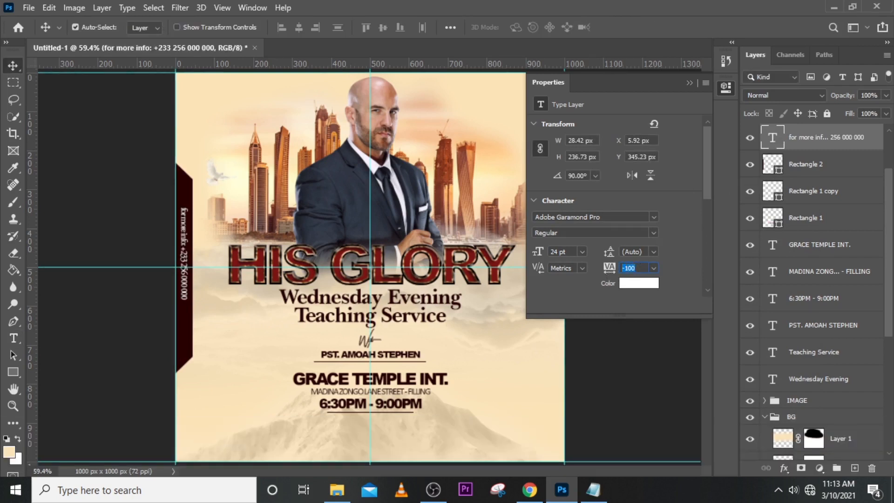
Set the side contact text's tracking to 0 and its font size to 27 pt.
type("0")
key("Return")
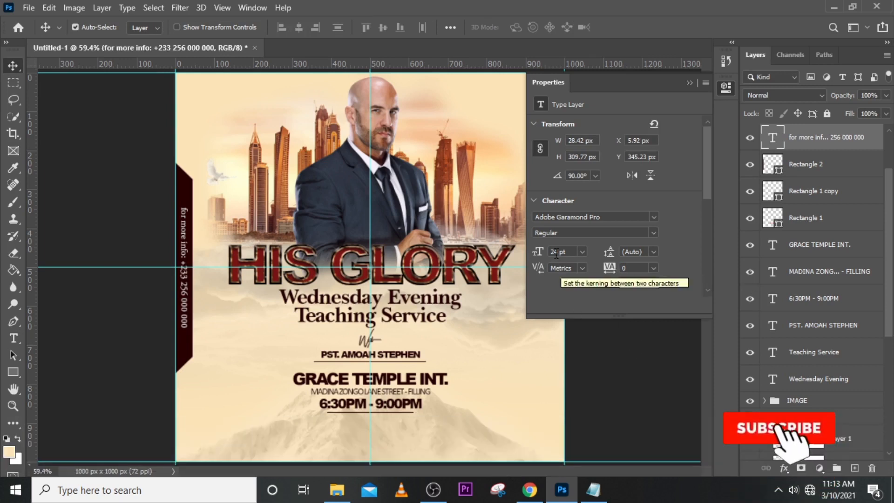
left_click(568, 251)
type("27")
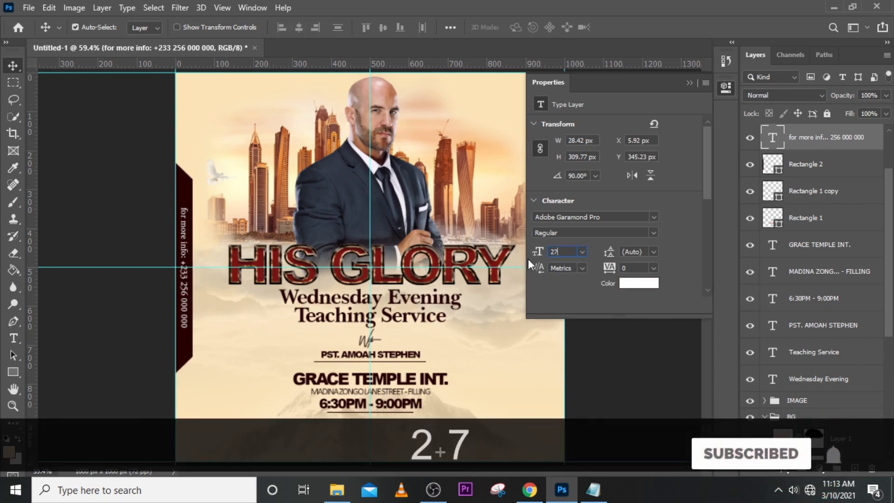
key("Return")
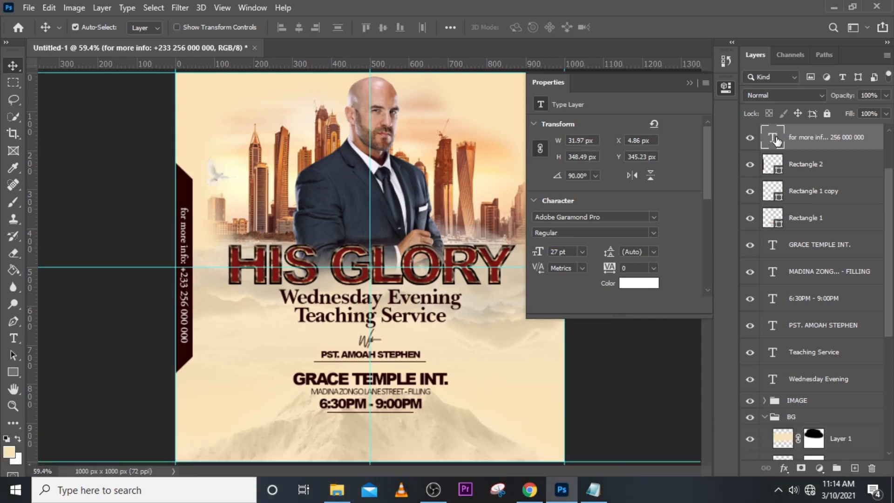
Set the tracking of only the phone number in the side contact text to 140.
double_click(772, 137)
left_click_drag(183, 268, 185, 356)
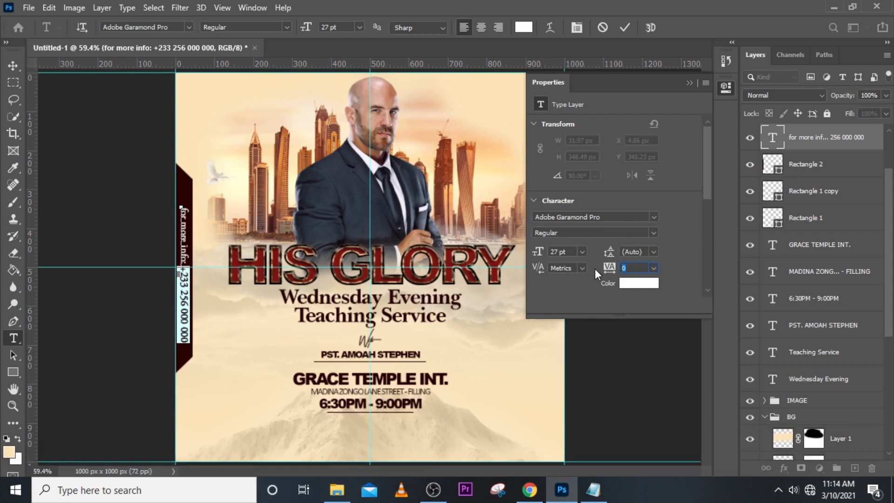
type("14")
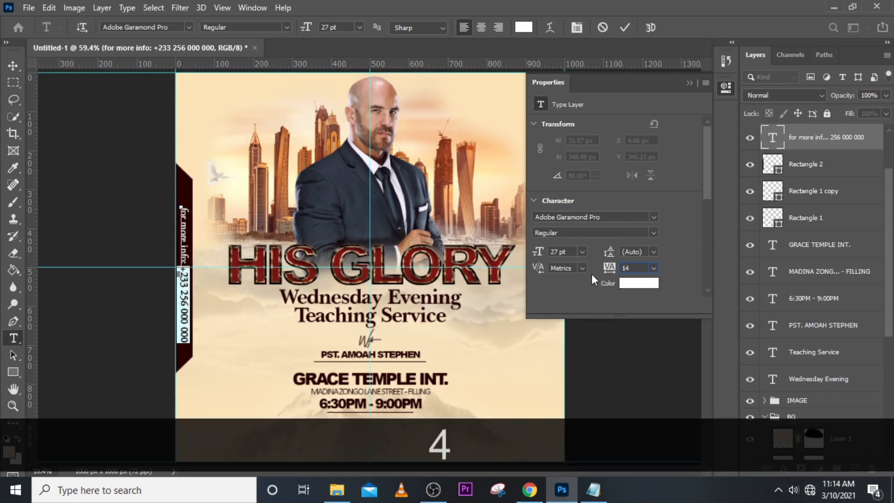
type("0")
key("Return")
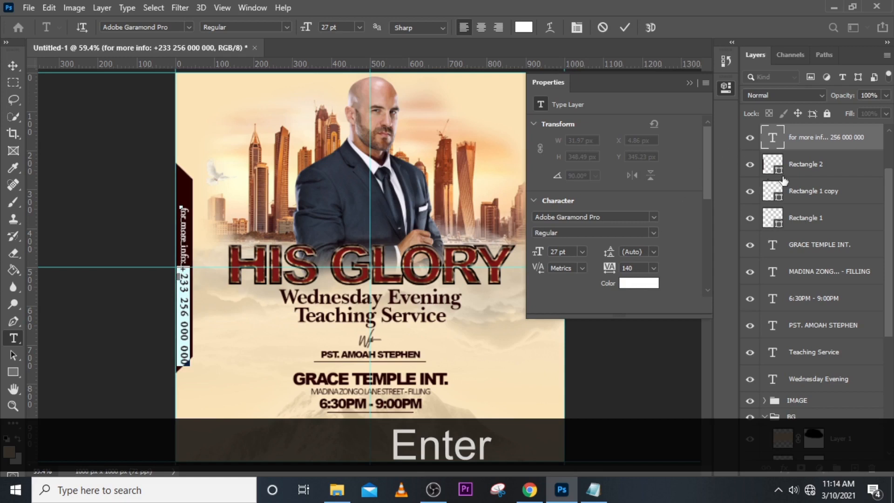
Move the side contact text up to Y 295.23 px and left to X 0.86 px, centred on the horizontal guide.
key("ctrl+t")
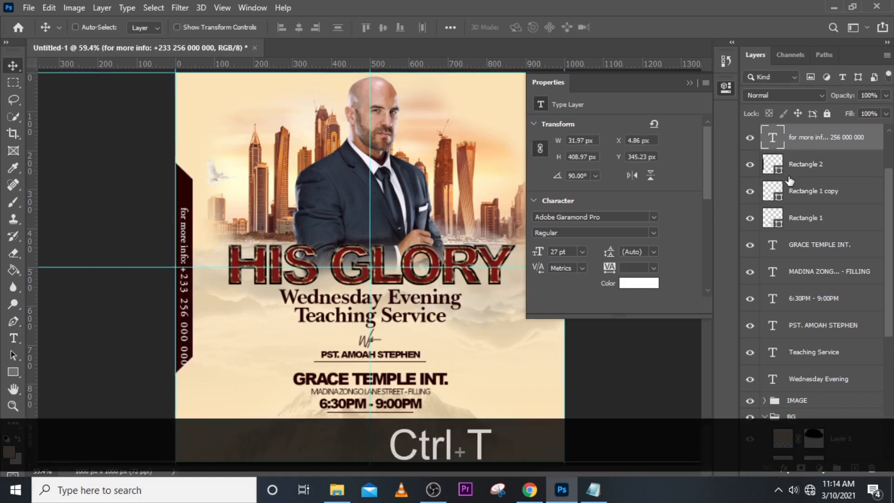
key("shift+Up")
key("shift+Up")
key("shift+Up")
key("shift+Up")
key("shift+Up")
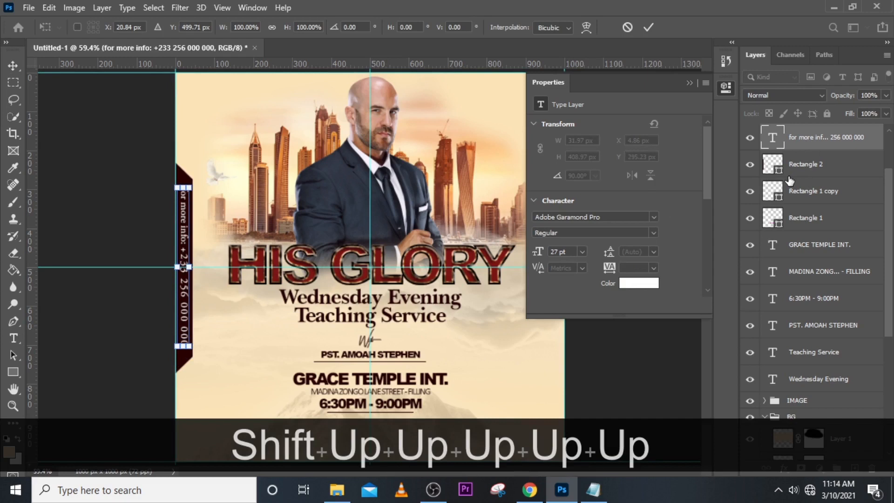
key("Return")
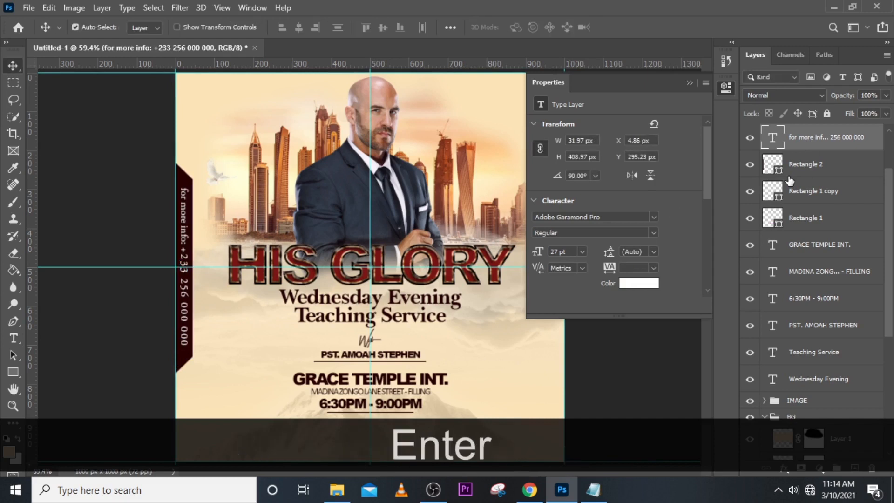
key("Left")
key("Left")
key("Left")
key("Left")
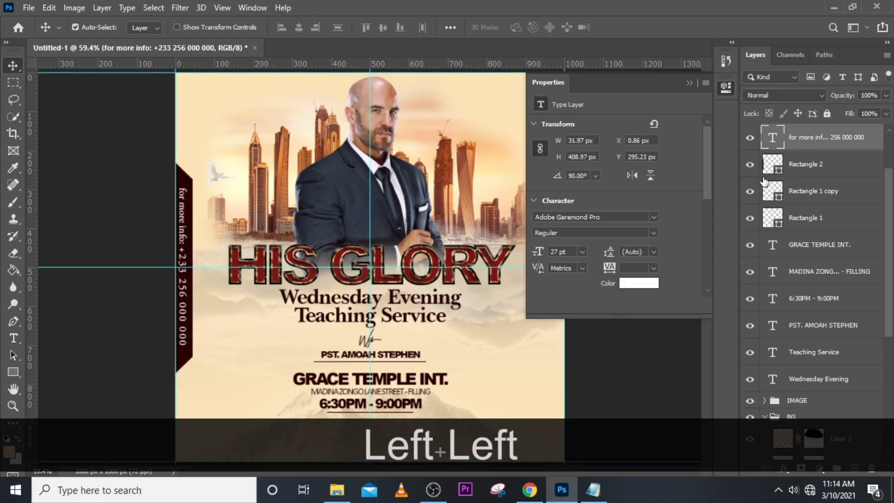
Nudge the maroon trapezoid (Rectangle 2) slightly left so less of it extends into the flyer.
left_click(796, 172)
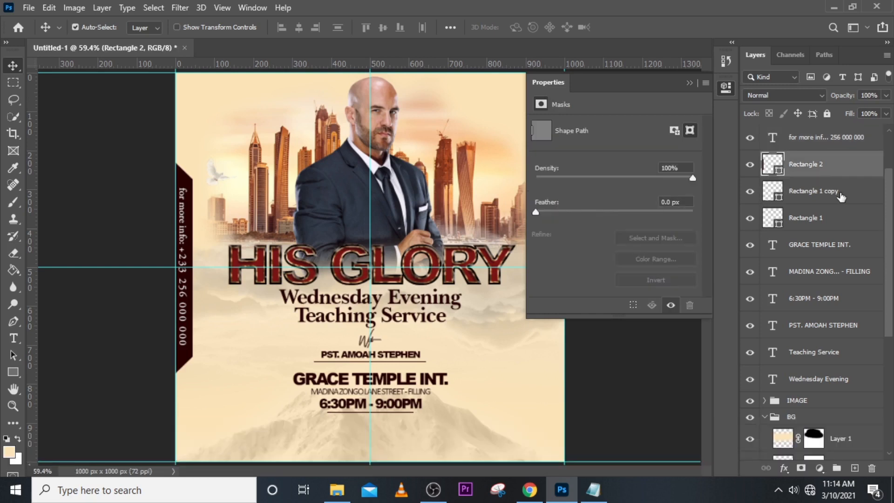
key("Left")
key("Left")
key("Left")
key("Left")
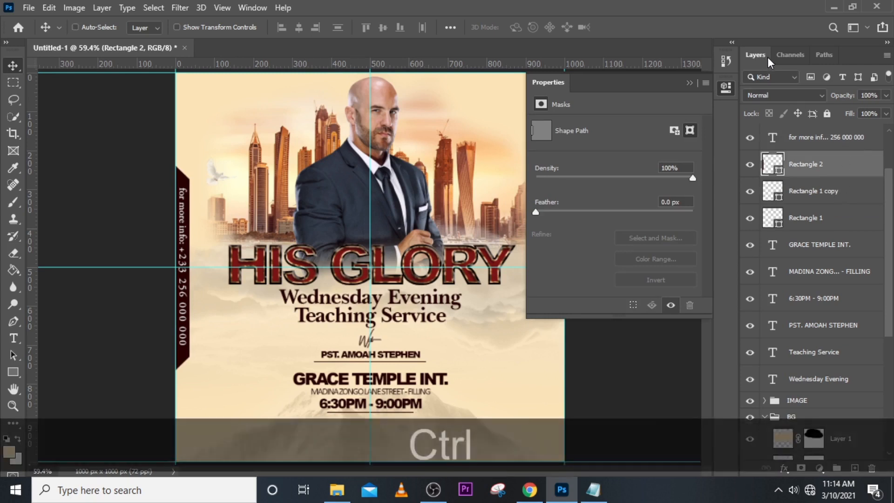
key("ctrl+t")
key("Return")
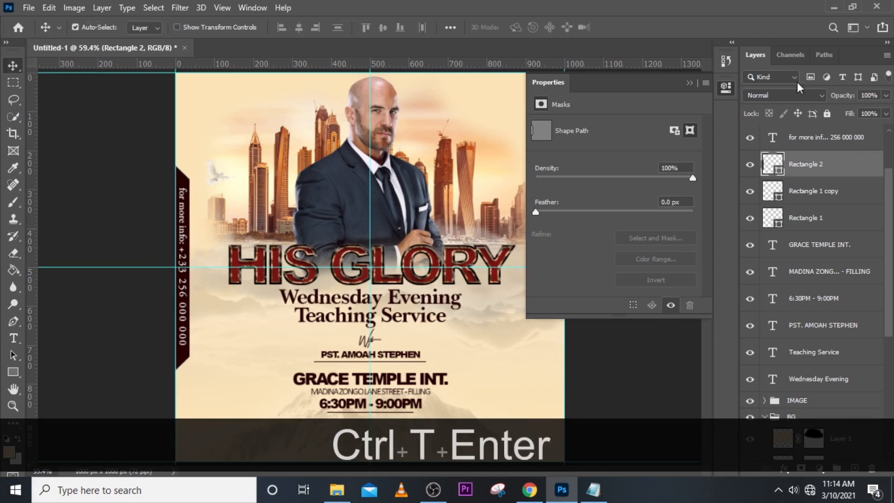
Check the side contact text's centring against the horizontal guide and view the whole flyer unobstructed.
left_click(841, 138)
key("ctrl+t")
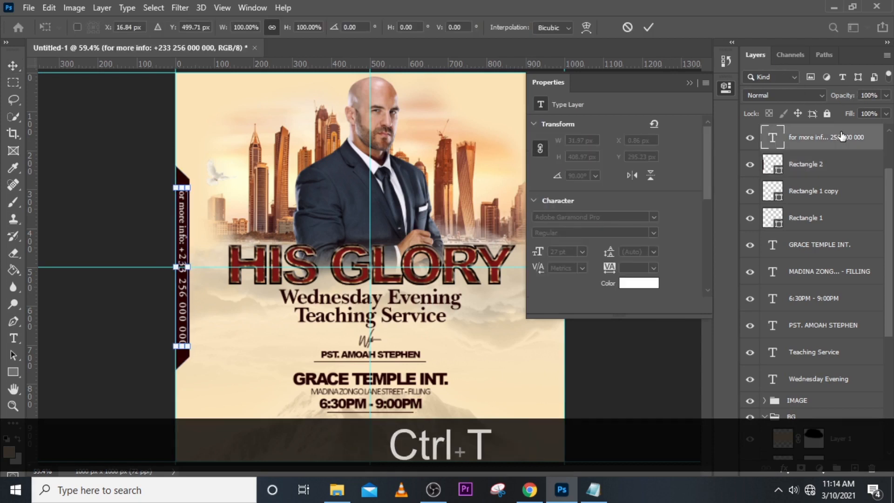
key("Return")
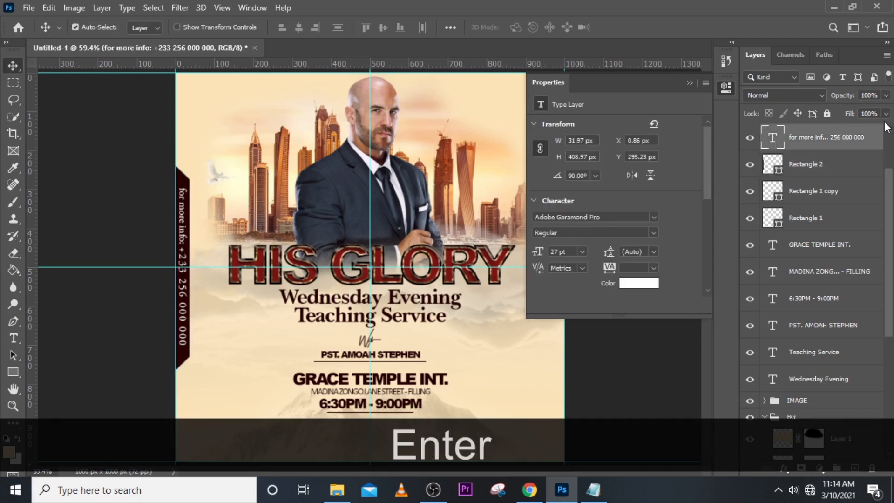
key("ctrl+minus")
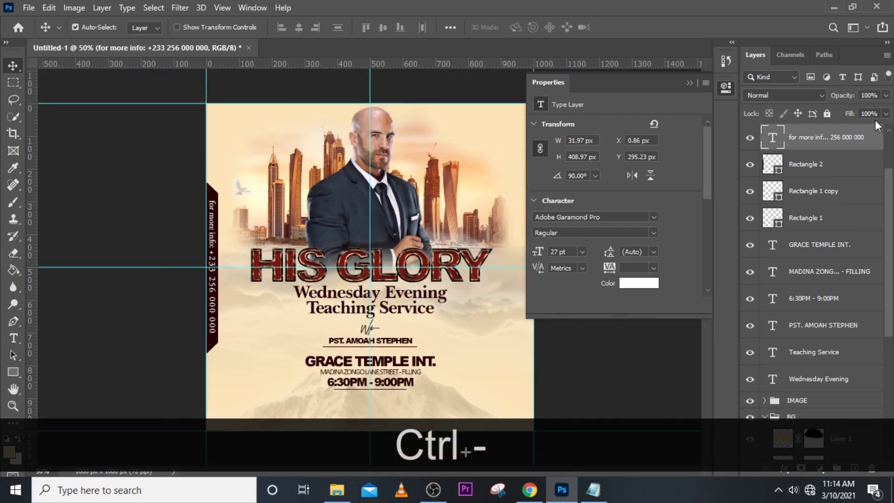
left_click(688, 83)
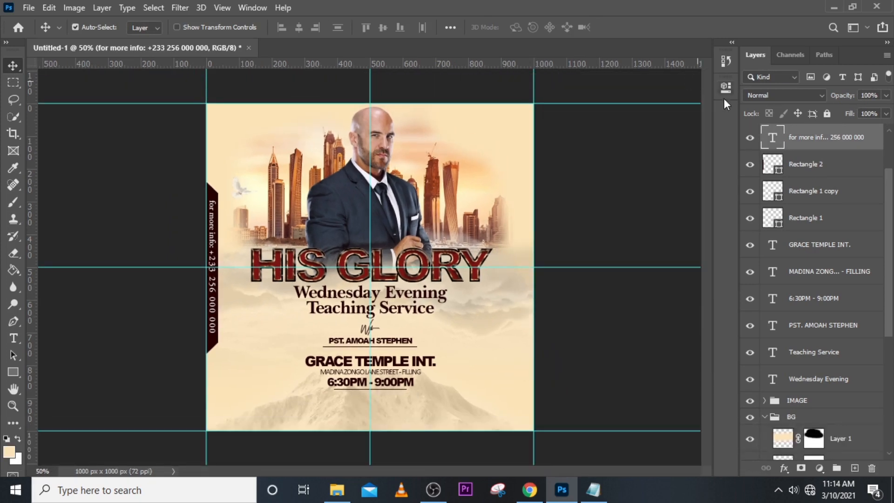
Group the layers from the side contact text down to Wednesday Evening and move the group to the top of the layer stack.
key("shift")
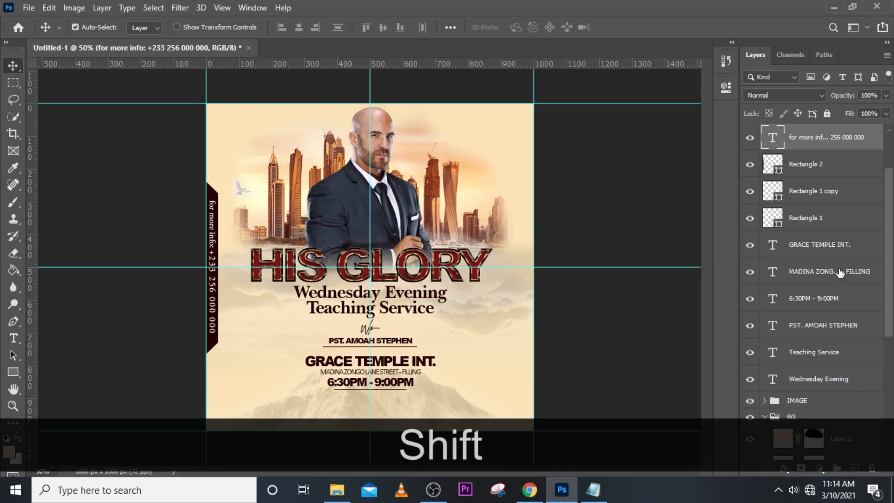
scroll(890, 235, "down", 3)
left_click(831, 324, "shift")
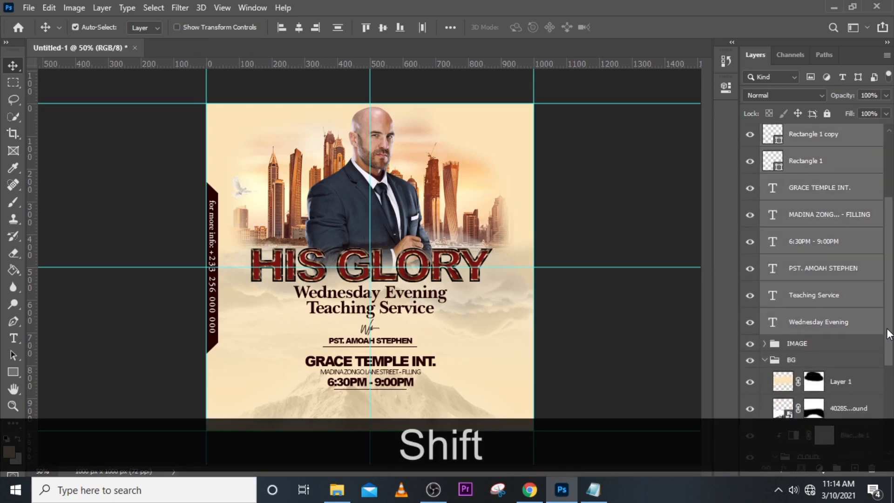
key("ctrl+shift+g")
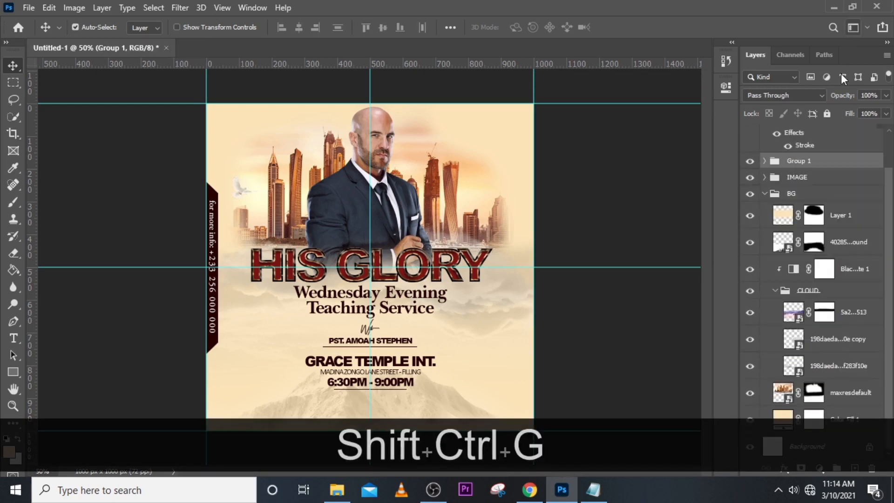
scroll(888, 148, "up", 2)
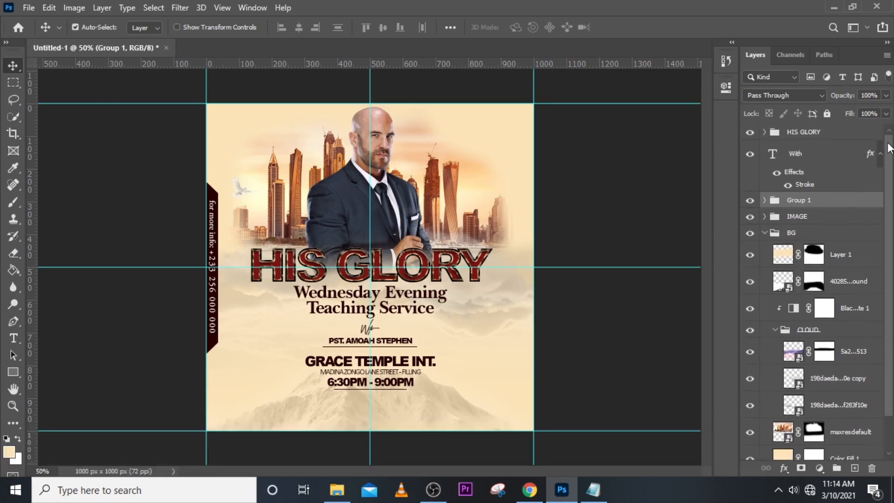
left_click_drag(801, 205, 820, 127)
Collapse the With text layer's effects and move that layer into the new top group.
left_click(813, 173)
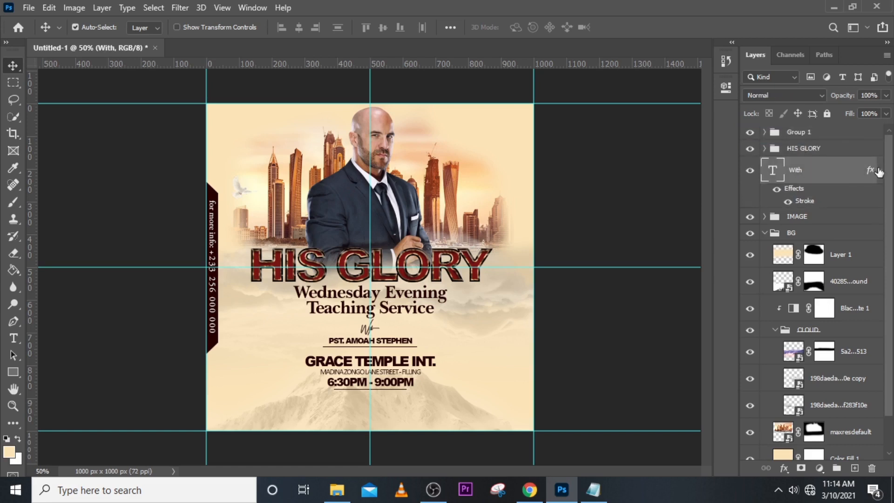
left_click(879, 170)
left_click_drag(814, 171, 811, 135)
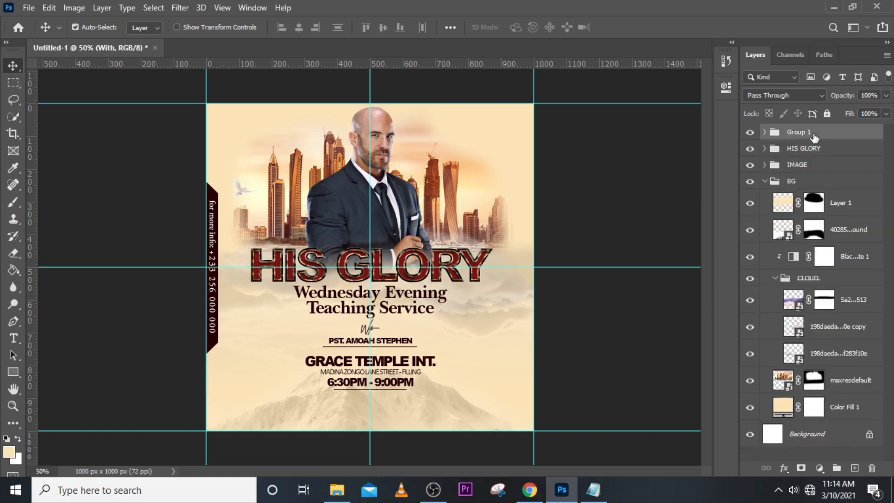
Compare the flyer with and without the top group's contents and rename the group DETAILS.
left_click(750, 133)
left_click(750, 133)
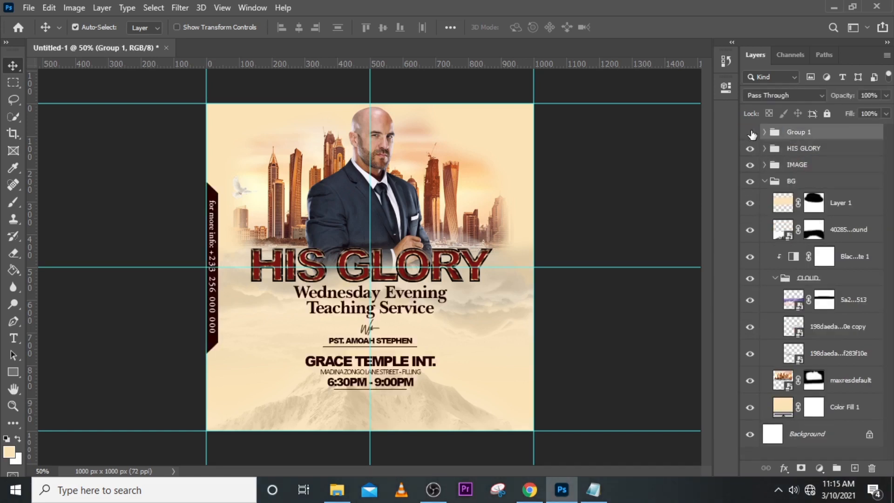
left_click(750, 134)
left_click(750, 133)
double_click(796, 133)
key("Caps_Lock")
type("D")
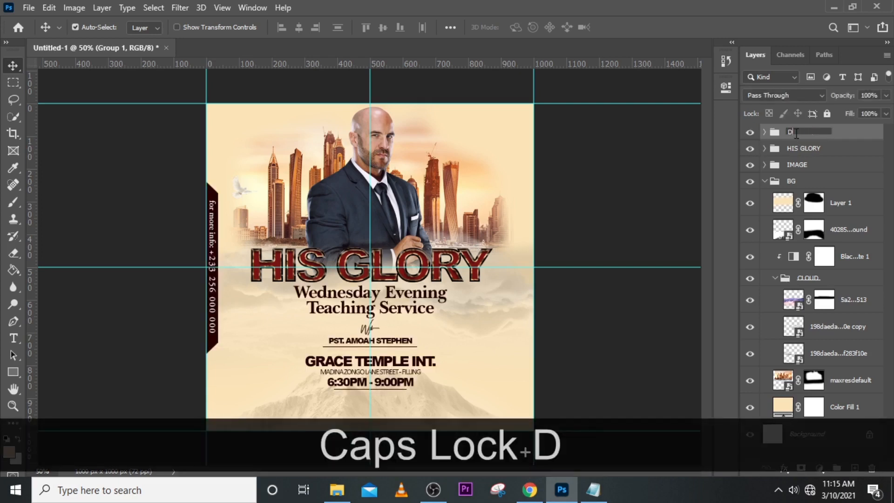
type("ETAILS")
key("Return")
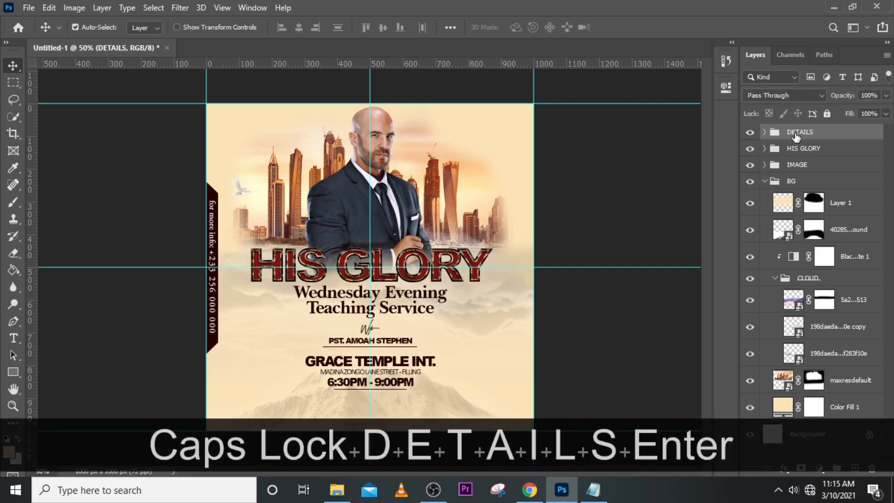
Place the orange light-flare image just above the BG group at about X 347 px, Y 278 px and set its blend mode to Screen.
left_click(764, 181)
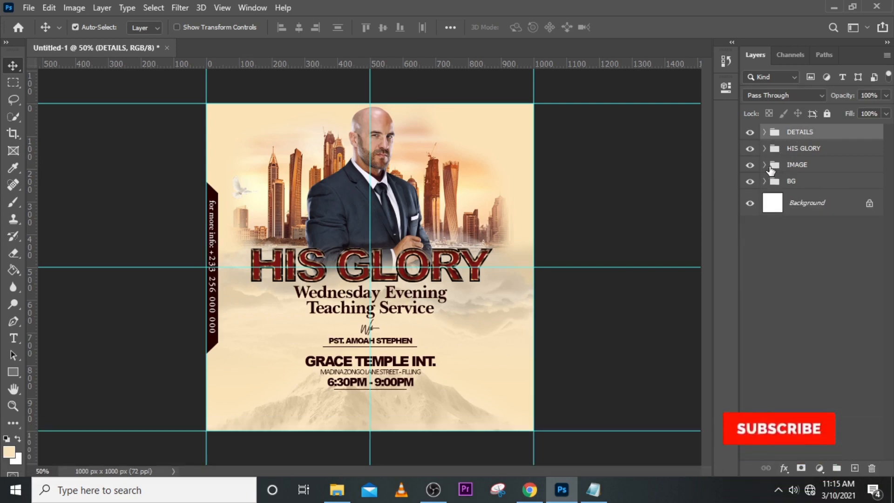
left_click(802, 183)
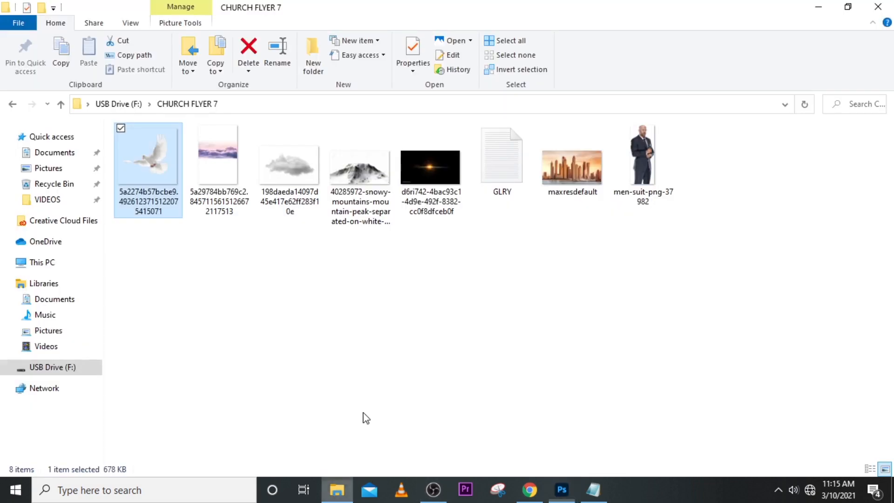
left_click(336, 489)
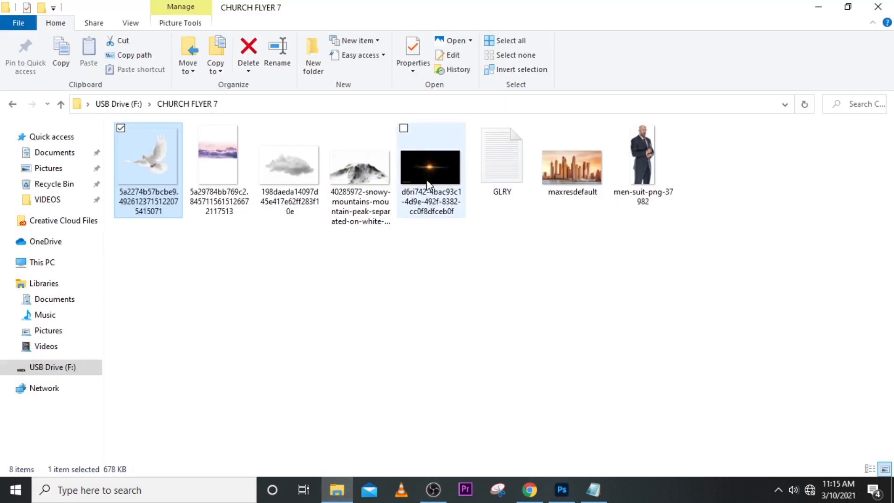
left_click_drag(428, 183, 426, 359)
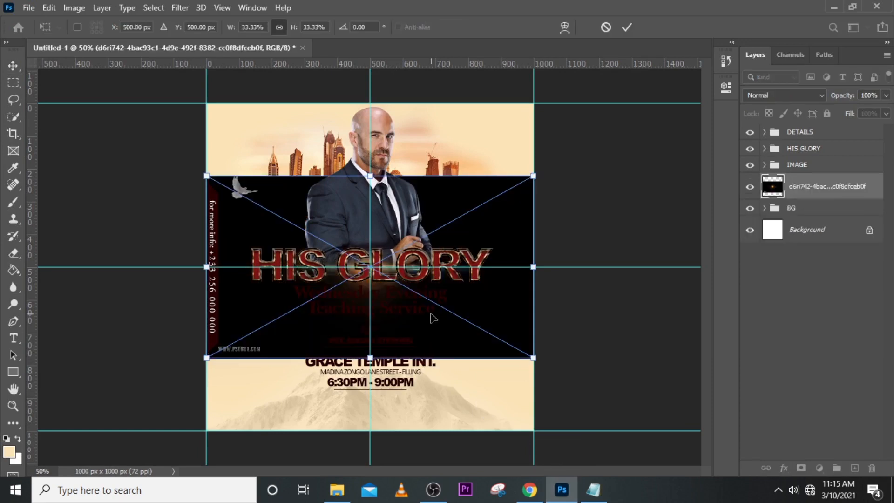
left_click_drag(431, 316, 377, 243)
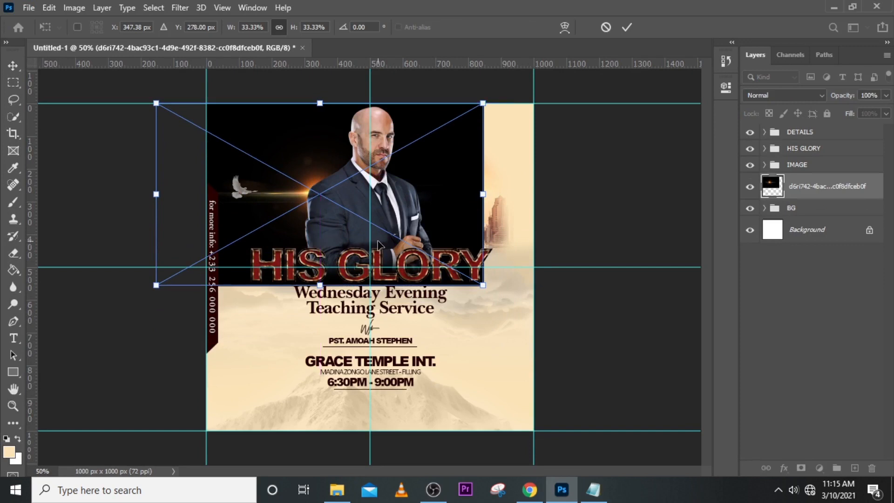
key("Return")
left_click(757, 94)
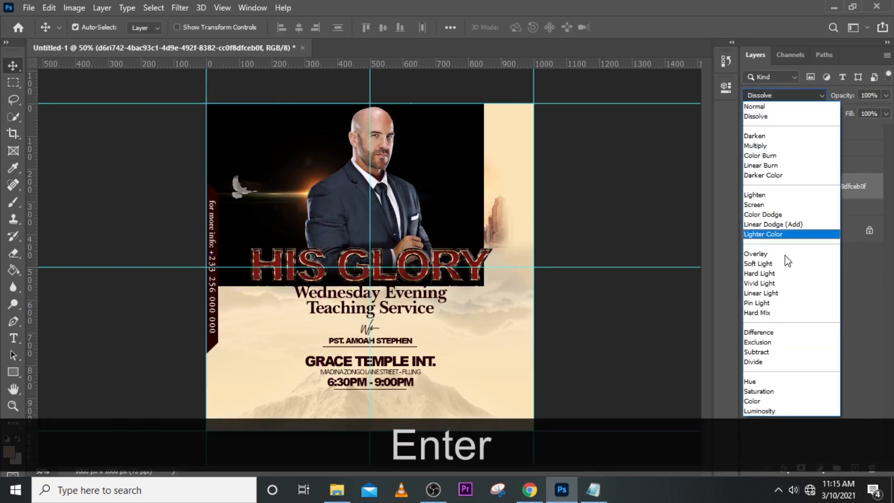
left_click(754, 204)
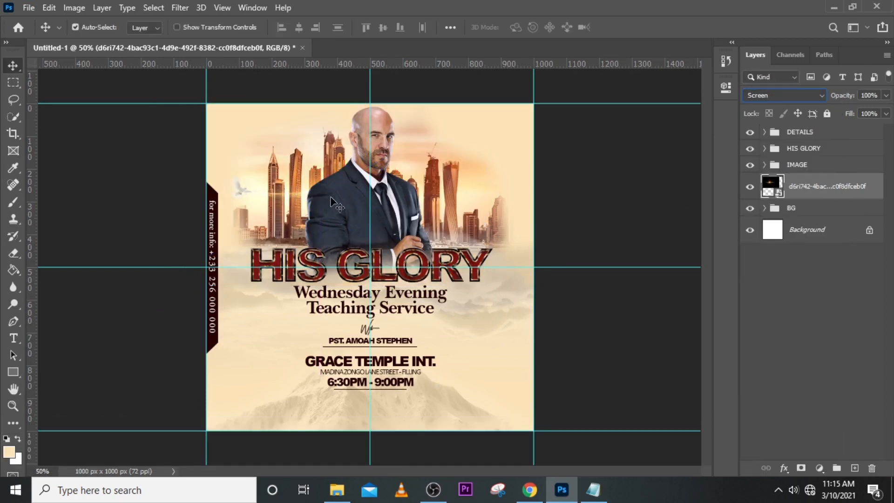
Shift the flare onto the skyline beside the man and place a duplicate over the buildings on his other side.
left_click_drag(332, 201, 301, 188)
key("ctrl+z")
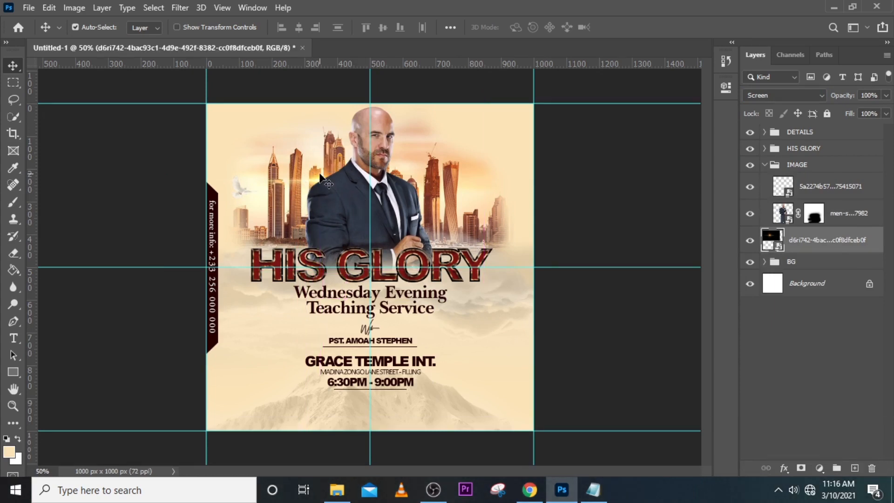
key("ctrl+j")
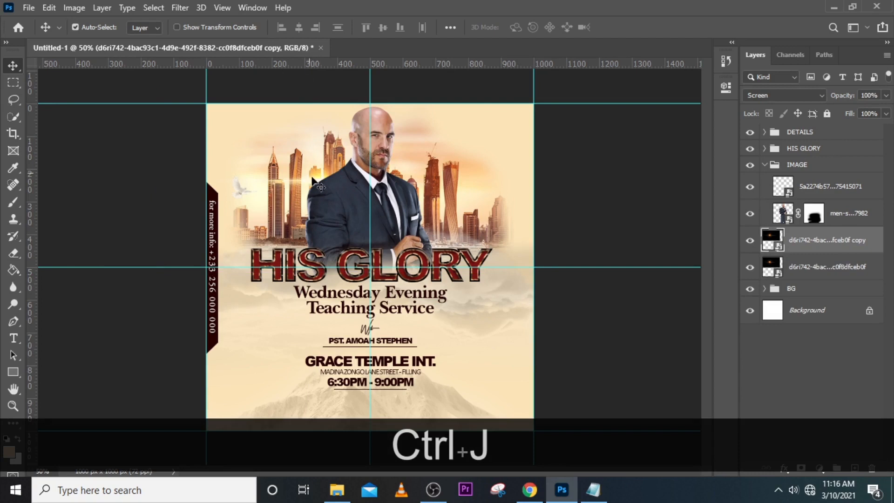
left_click_drag(318, 182, 450, 197)
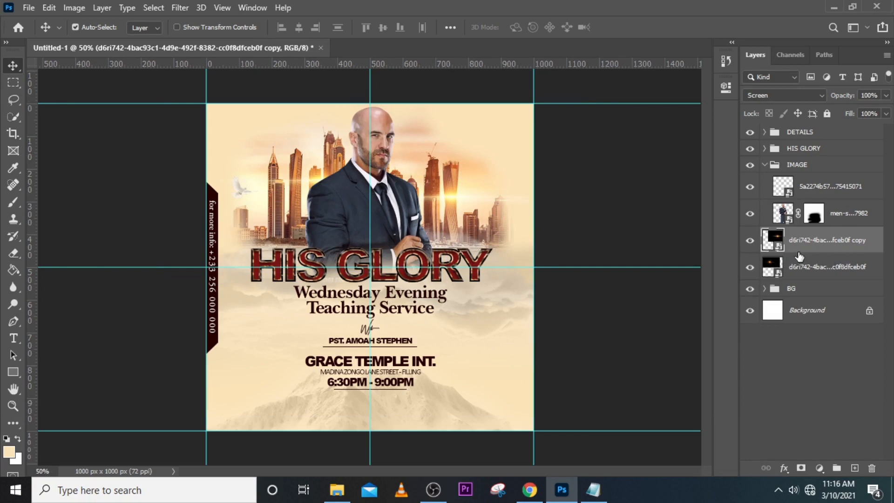
Add a new layer above the flares and paint a soft white 300 px brush spot behind the man.
left_click(854, 468)
key("b")
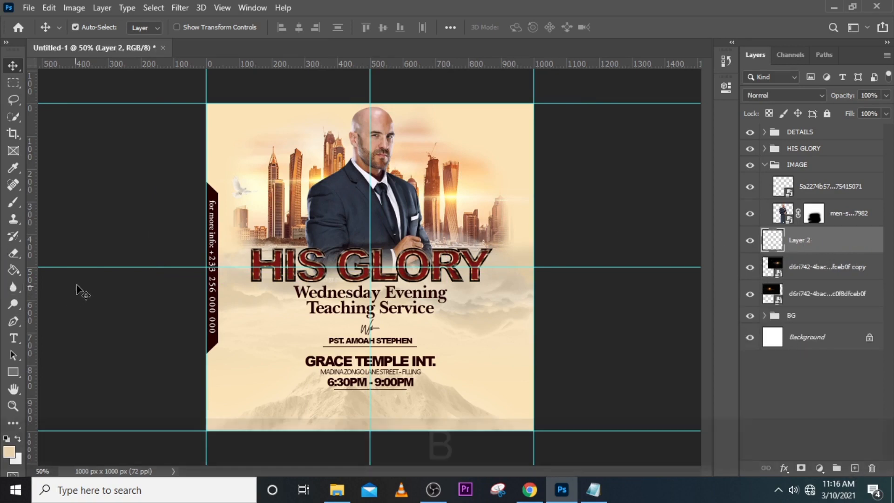
left_click(9, 455)
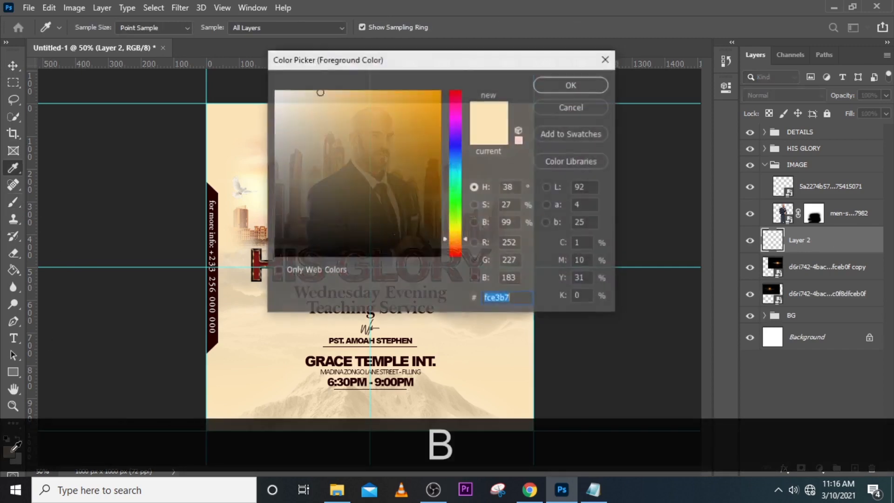
left_click(276, 95)
left_click_drag(275, 99, 277, 91)
left_click(566, 86)
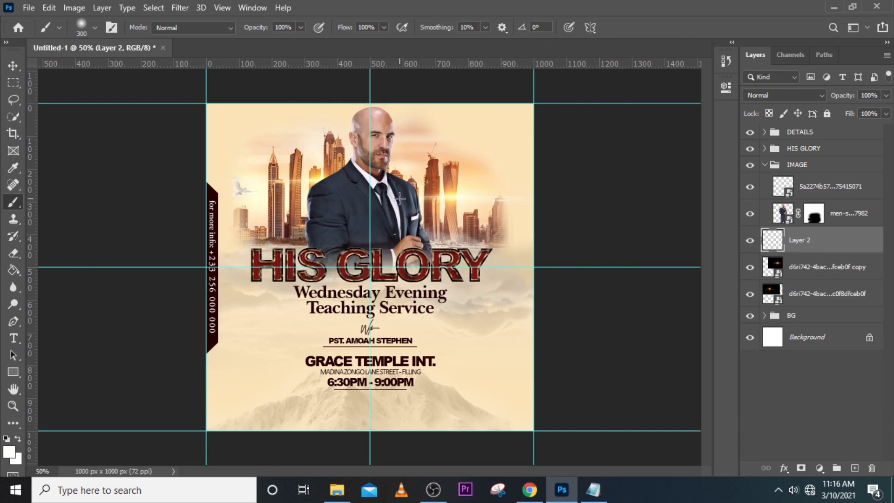
key("Caps_Lock")
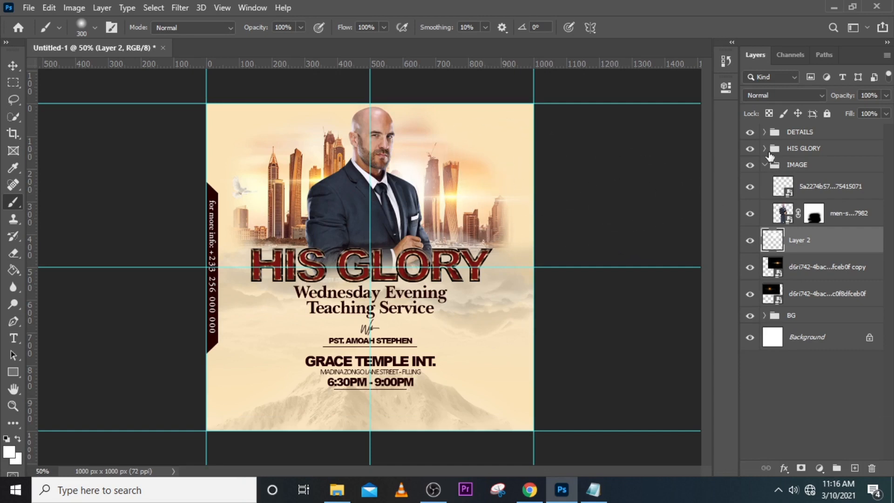
Enlarge the white glow on Layer 2 to about 190% and centre it behind the man at about X 528 px, Y 232 px.
key("ctrl+t")
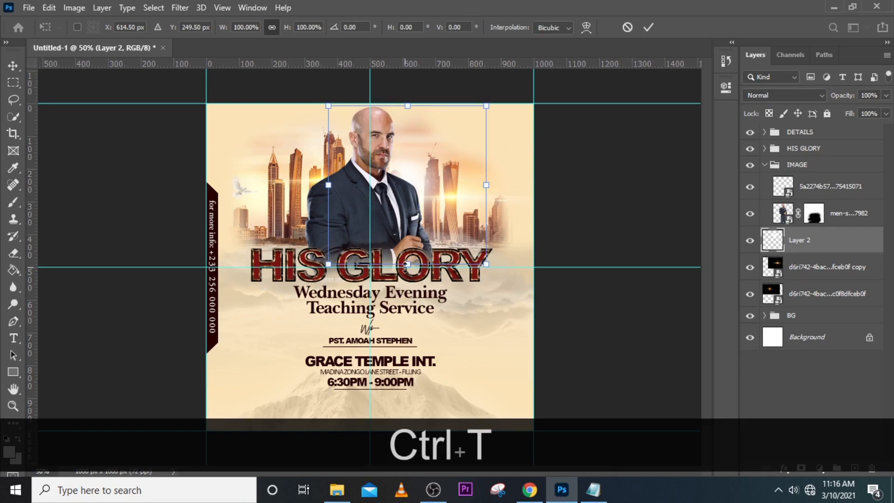
left_click_drag(406, 265, 376, 408)
left_click_drag(443, 332, 415, 254)
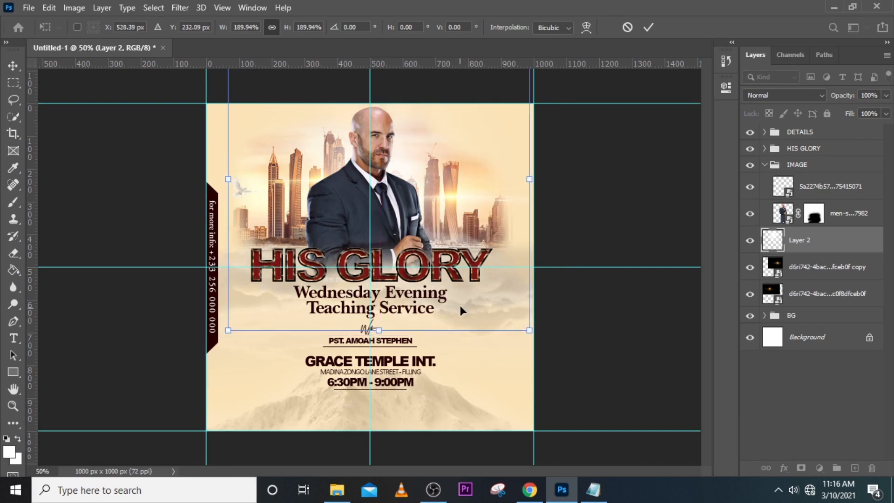
key("Return")
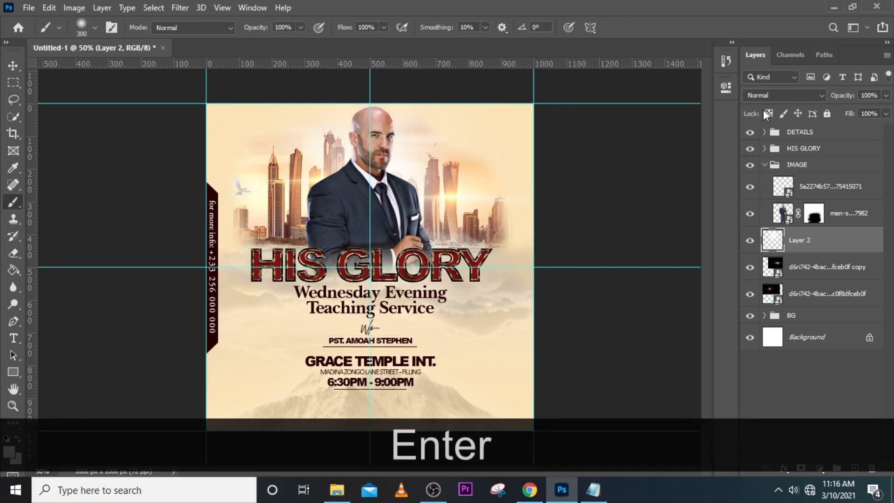
Set Layer 2's blend mode to Hard Light and compare the flyer with and without the glow.
left_click(774, 96)
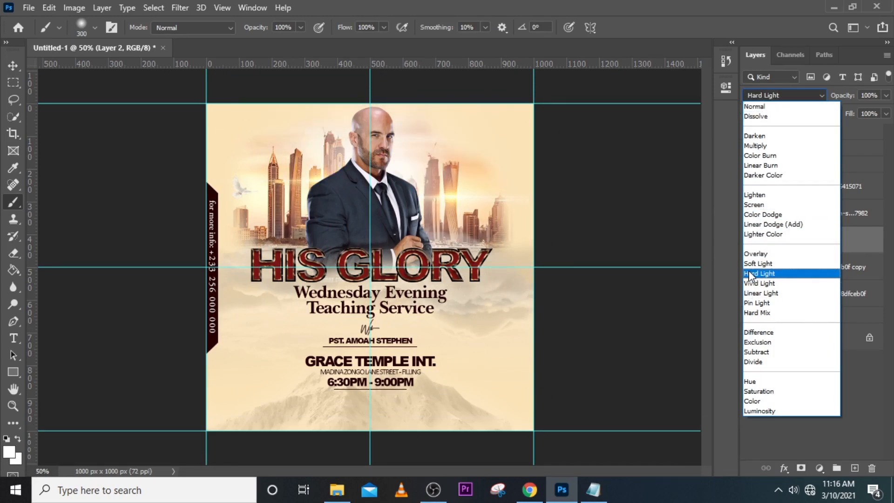
left_click(751, 273)
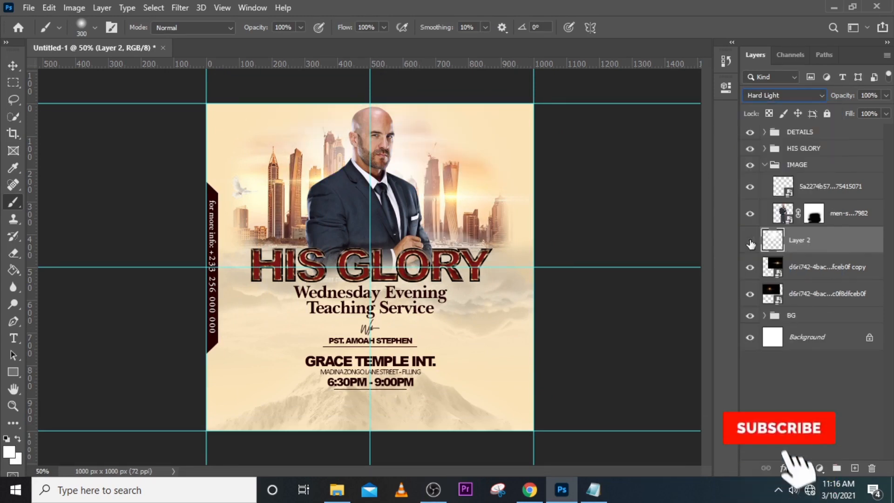
left_click(750, 240)
left_click(750, 240)
left_click(750, 240)
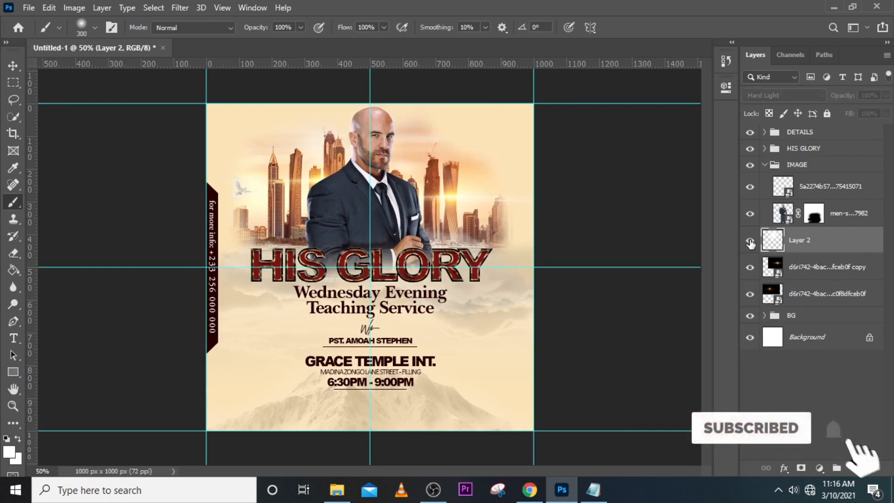
left_click(750, 240)
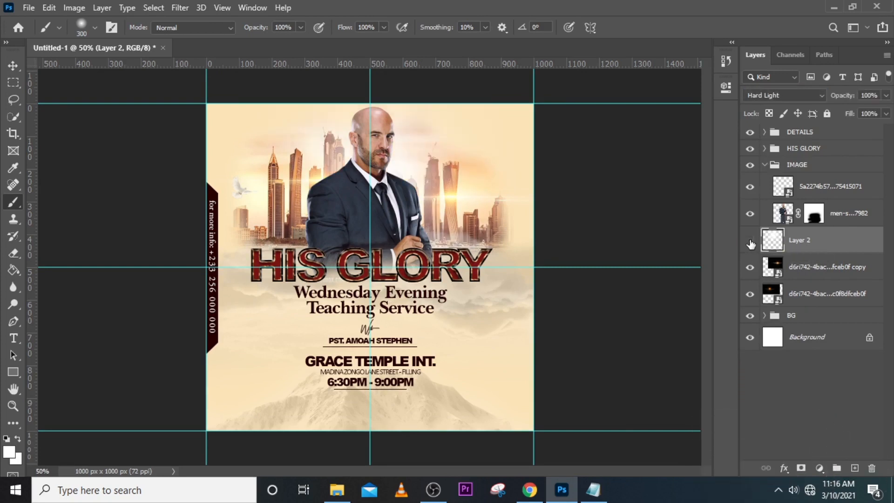
left_click(750, 241)
left_click(750, 241)
Group Layer 2 with both flare layers and name the group LIGHTS.
left_click(814, 296, "shift")
key("ctrl+shift+g")
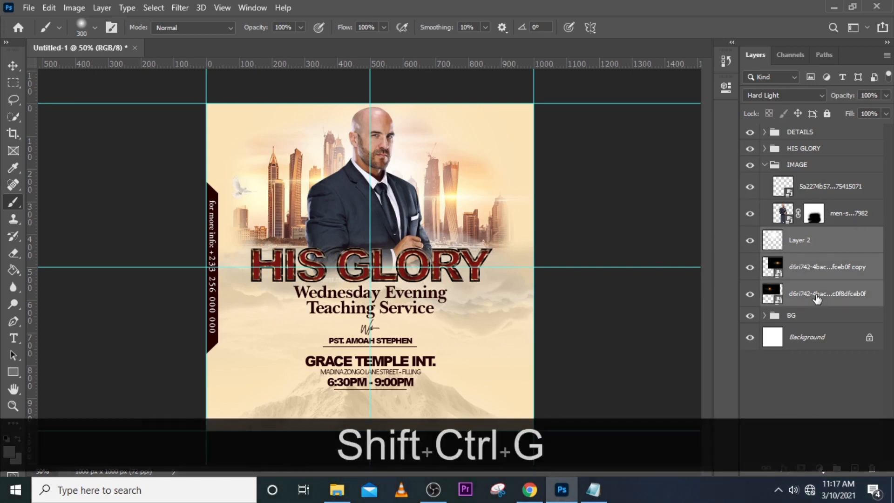
double_click(797, 234)
key("Caps_Lock")
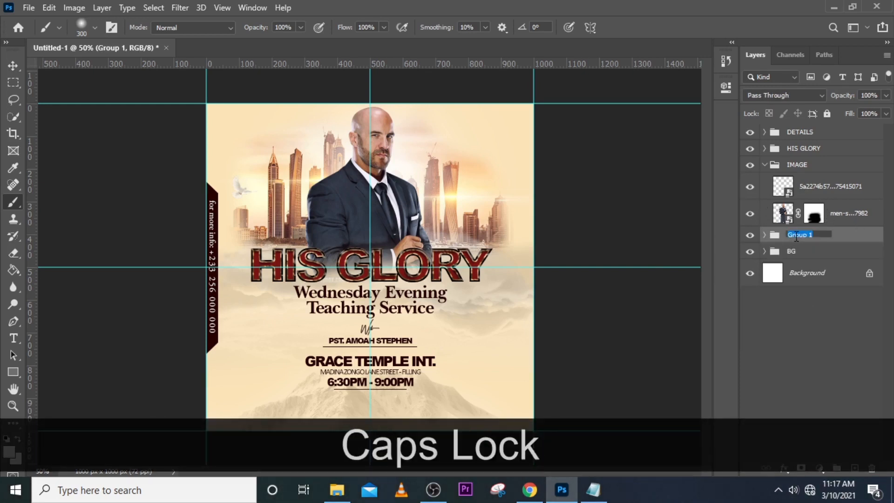
type("LIGHTS")
key("Return")
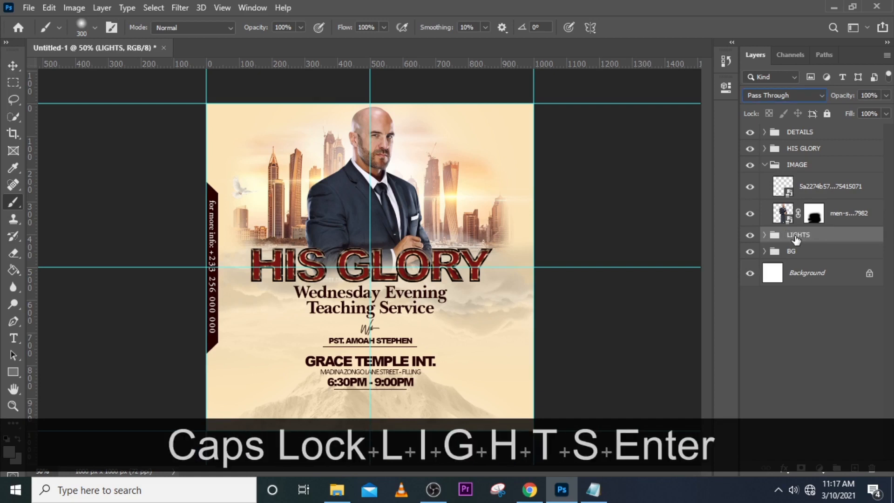
Rename the LIGHTS group to LIGHTS 1, and select the DETAILS group with the IMAGE group collapsed.
double_click(805, 234)
left_click(817, 233)
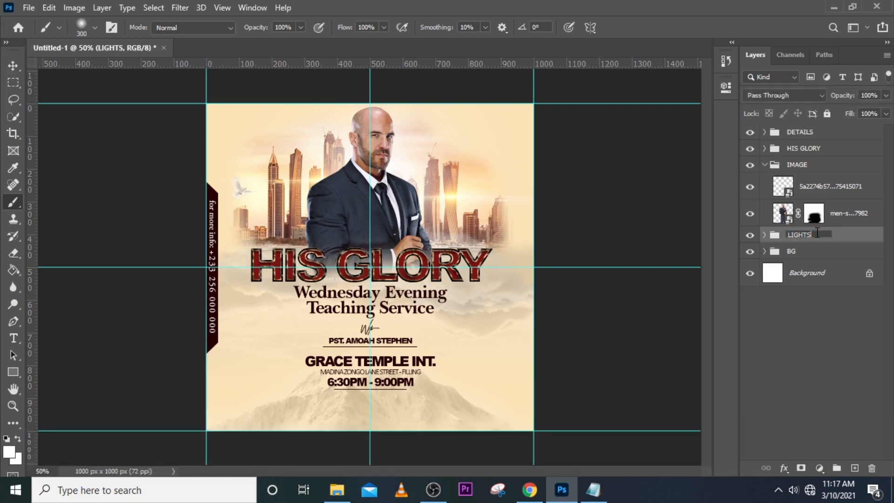
type("1")
key("Return")
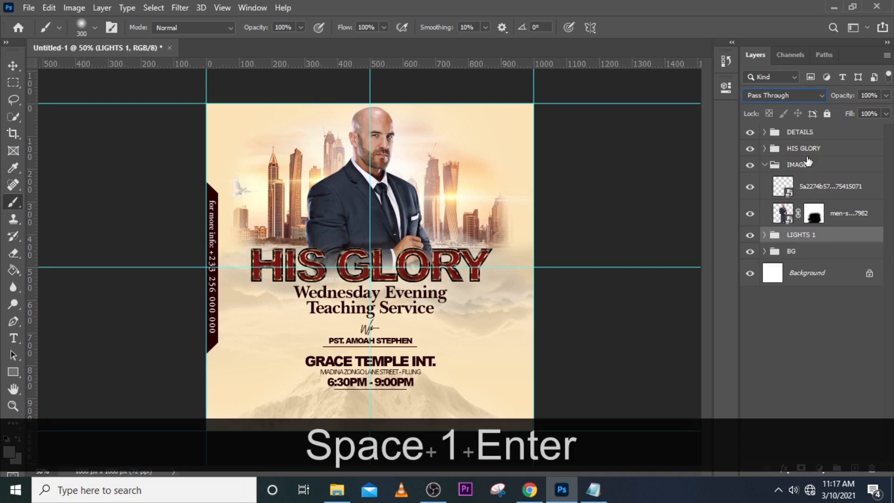
left_click(764, 165)
left_click(794, 133)
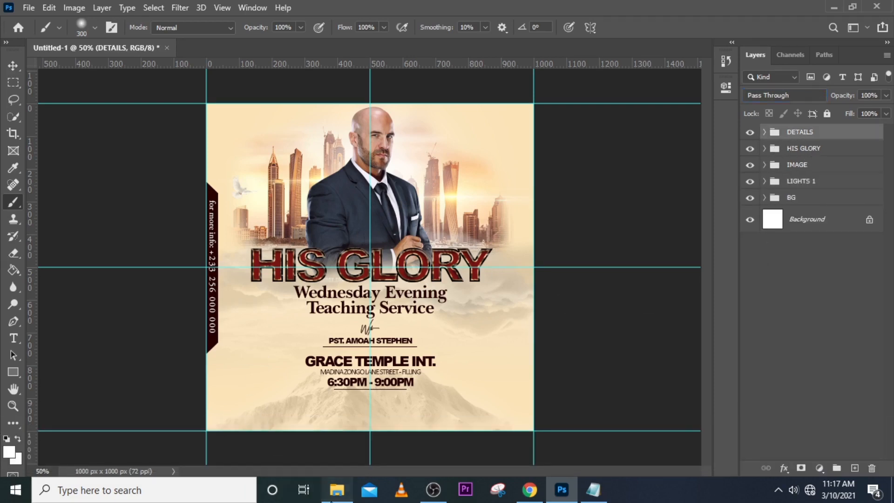
Place the orange lens flare image on black above the DETAILS group and set its blend mode to Screen.
left_click(337, 489)
left_click_drag(427, 186, 460, 335)
key("Return")
left_click(777, 96)
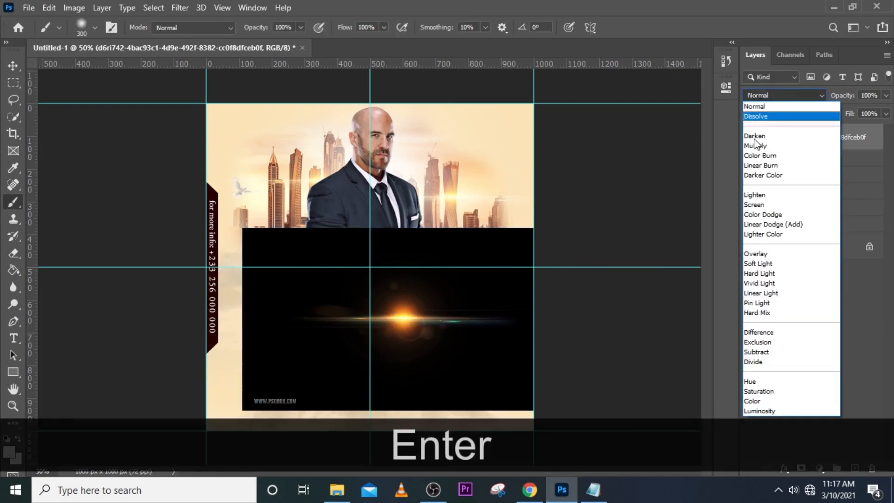
left_click(754, 205)
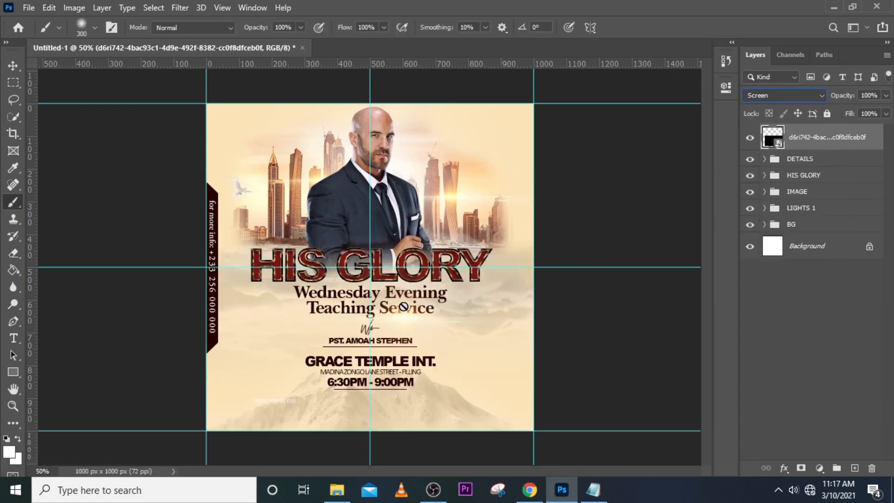
Move the orange flare up onto the Wednesday Evening Teaching Service text, slightly right of the vertical centre guide.
key("v")
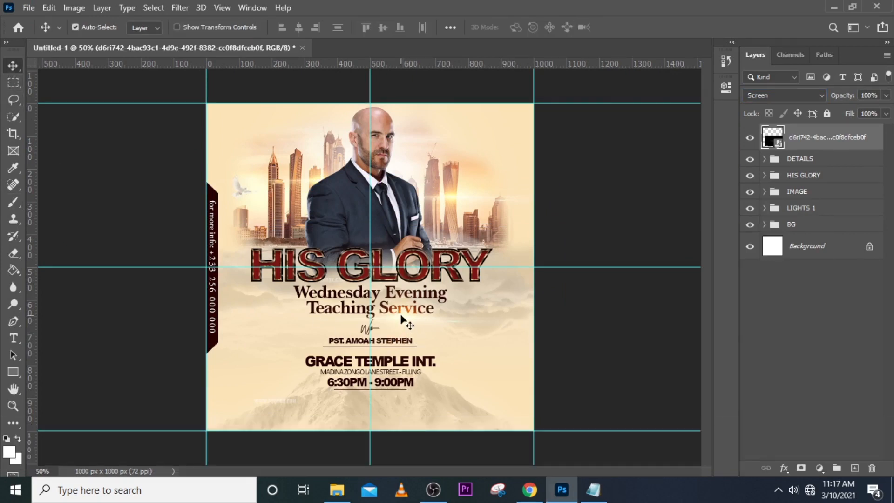
left_click_drag(402, 318, 381, 303)
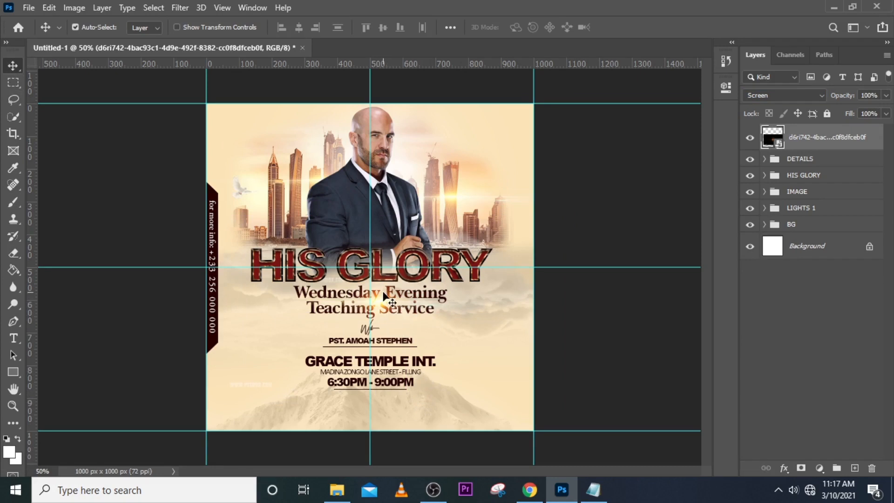
left_click_drag(384, 291, 387, 289)
Add a new layer above the flare and dab one soft white 300 px brush spot on the man's left-hand shoulder.
left_click(854, 468)
key("b")
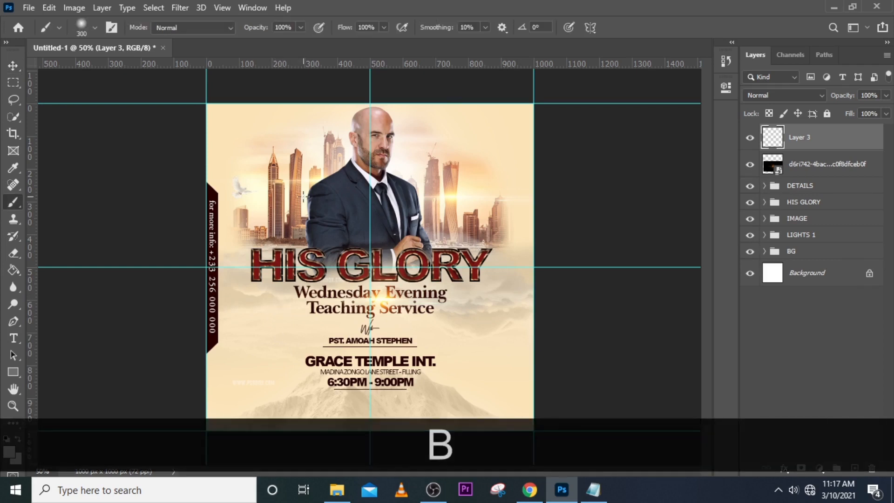
key("Caps_Lock")
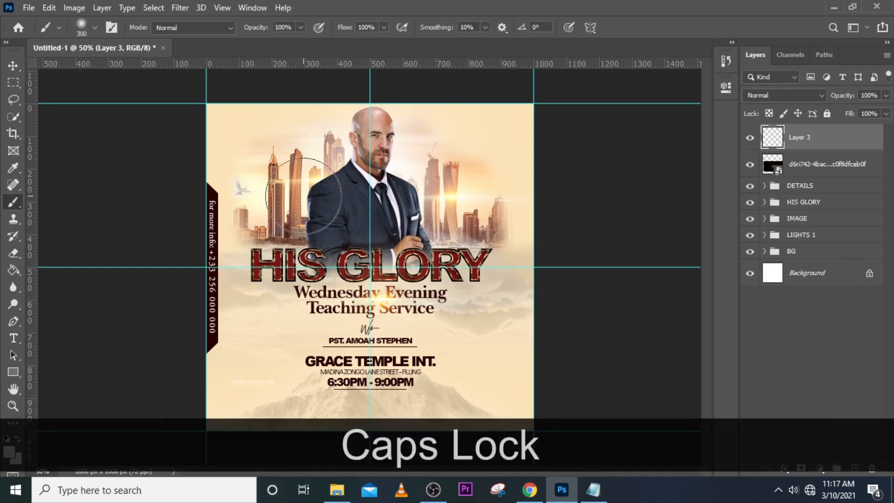
left_click(333, 179)
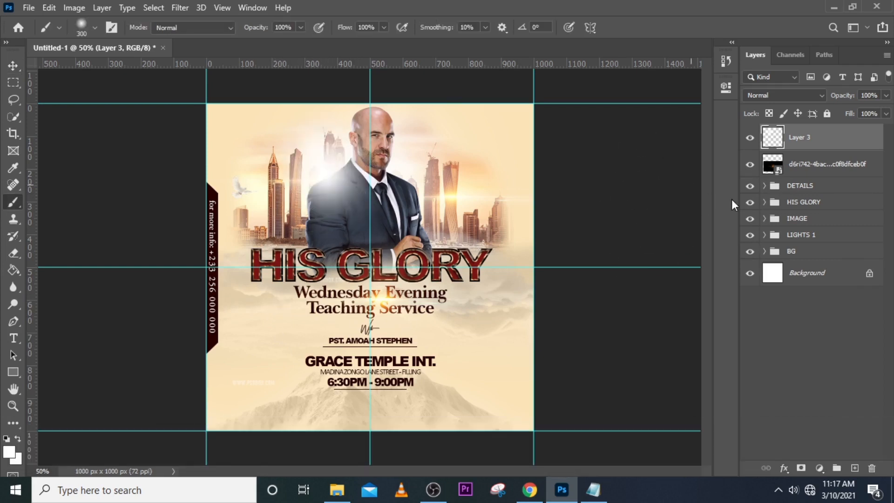
Set Layer 3's blend mode to Hard Light and its opacity to 32%.
left_click(788, 95)
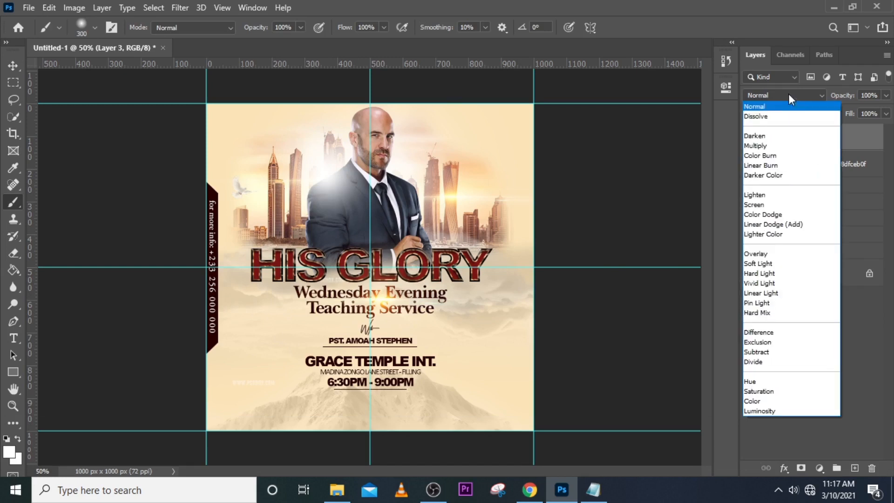
left_click(763, 275)
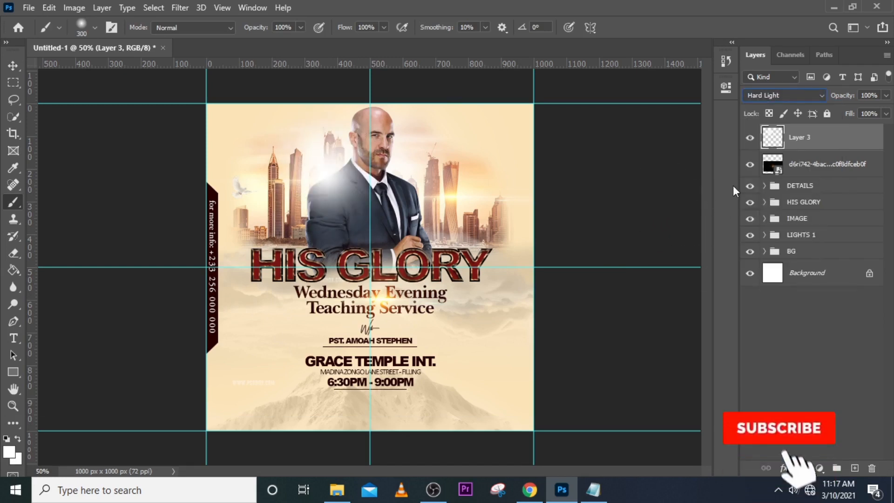
left_click(886, 94)
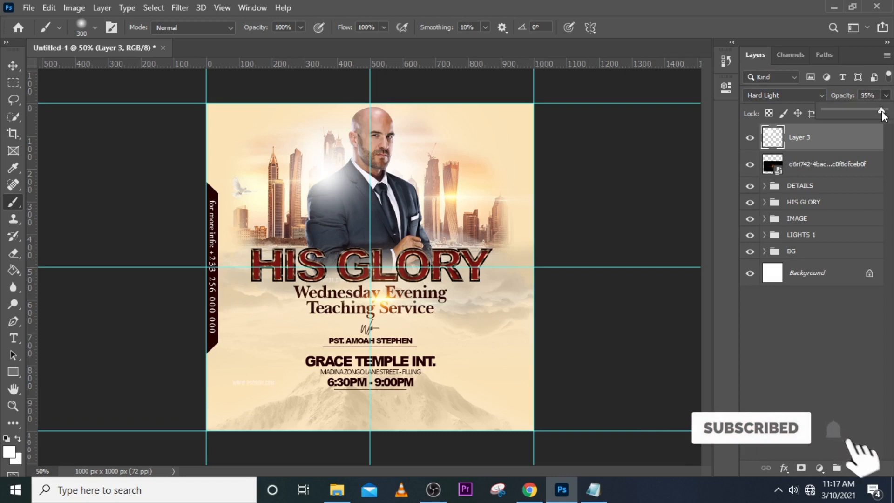
left_click_drag(885, 110, 848, 113)
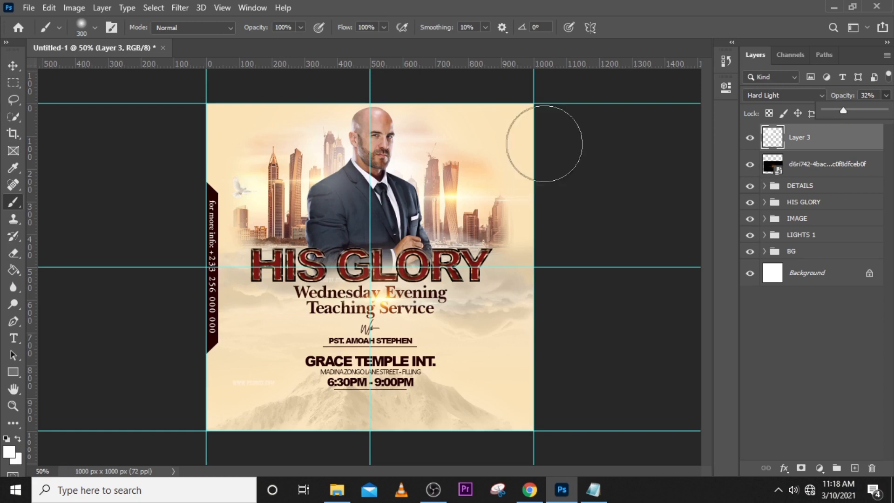
Duplicate Layer 3's glow, move the copy over the towers right of the man, and compare the flyer with and without it.
key("v")
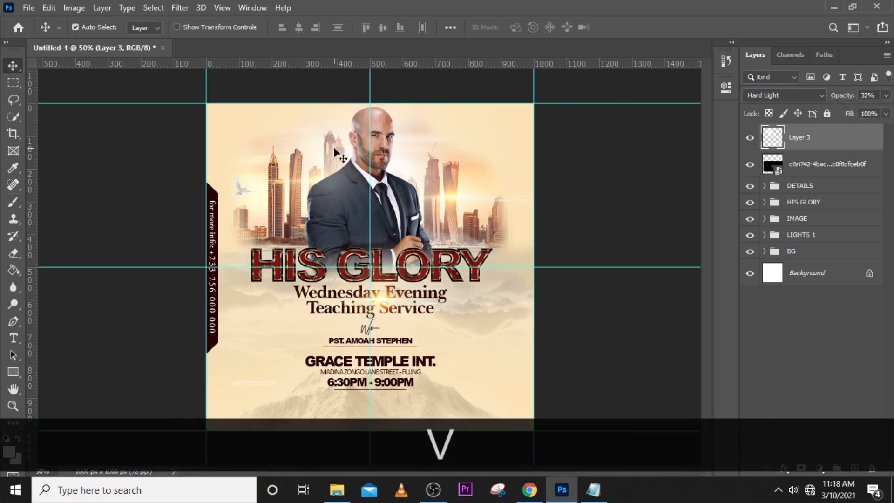
key("ctrl+j")
key("v")
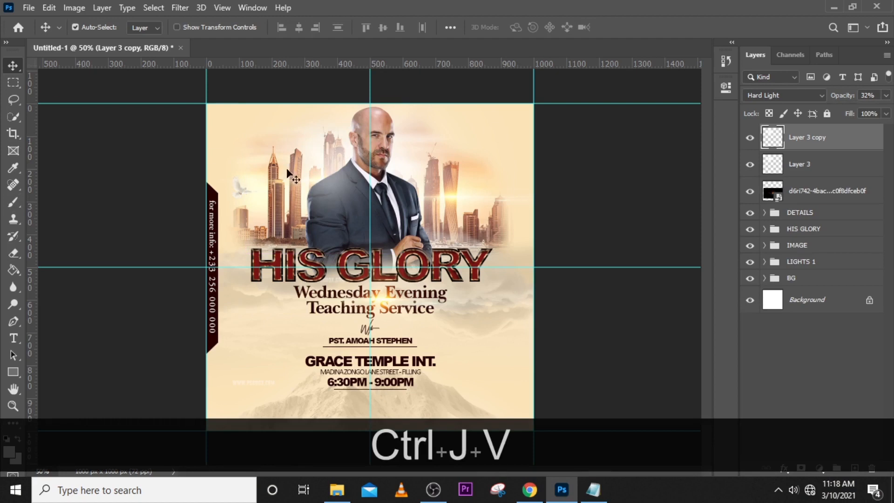
left_click_drag(342, 182, 433, 173)
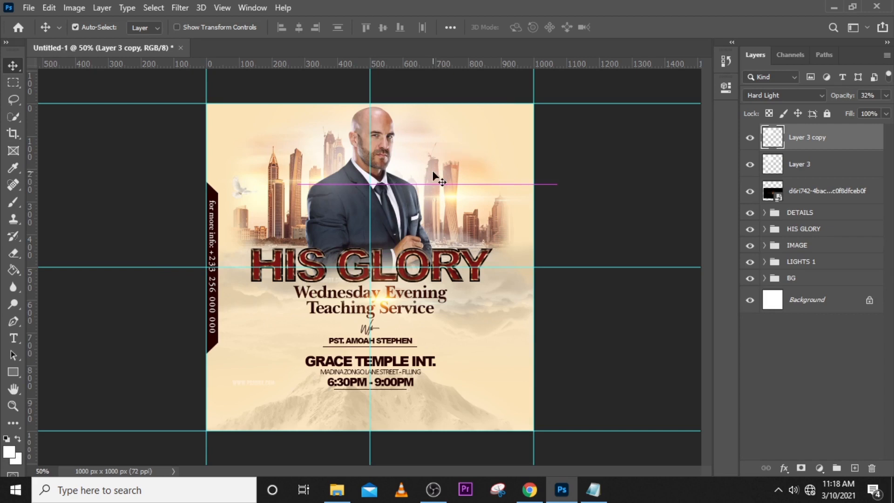
left_click(750, 137)
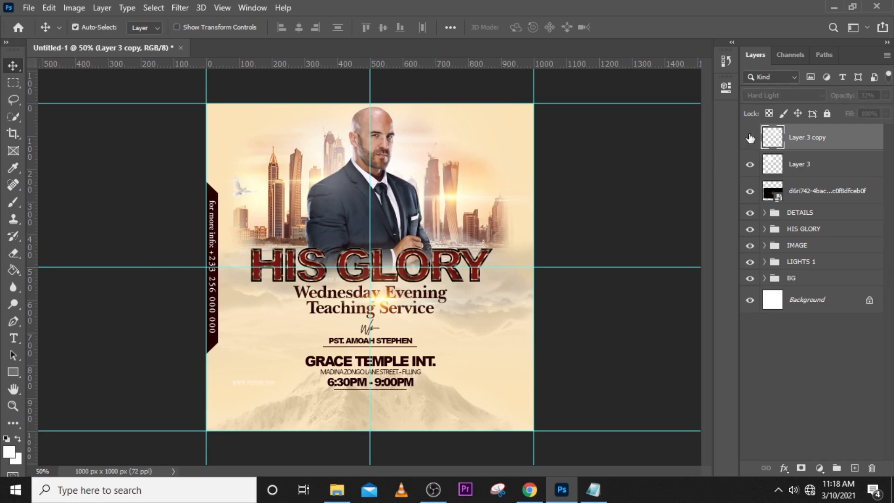
left_click(750, 137)
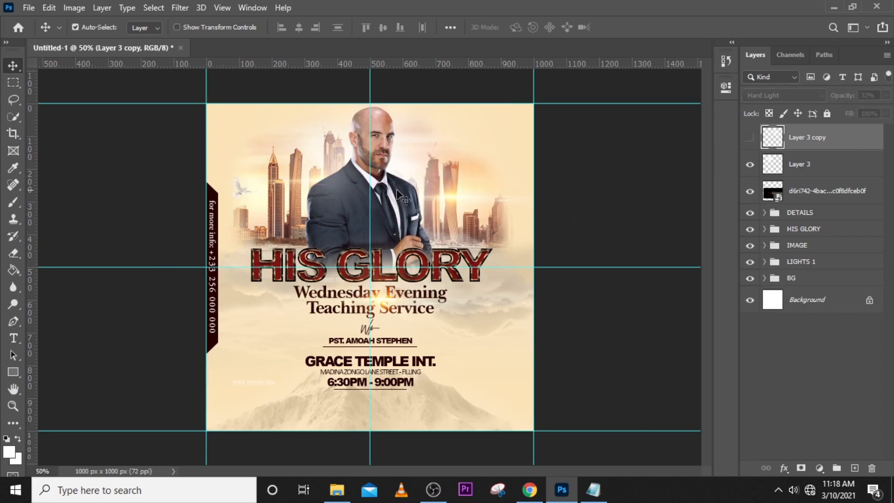
left_click(751, 138)
left_click(749, 165)
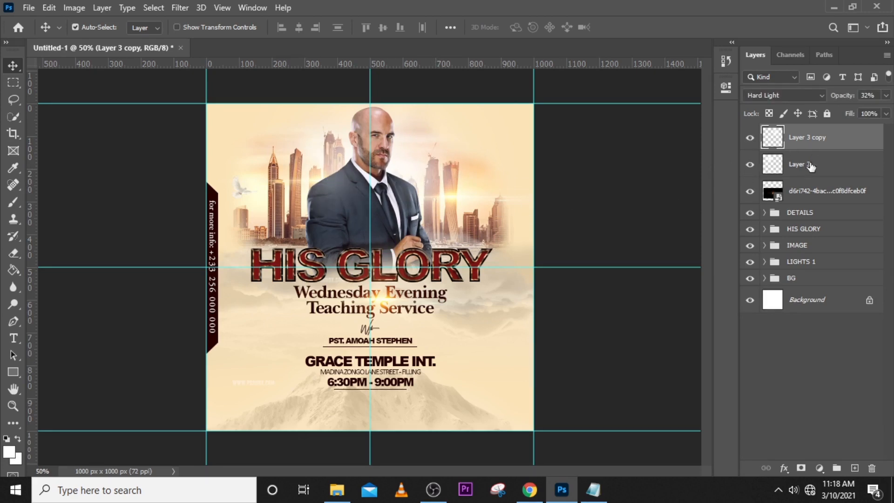
Shift Layer 3's glow slightly up and right towards the man, and compare the flyer with and without it.
left_click(809, 165)
mouse_move(328, 169)
left_mouse_down()
mouse_move(316, 170)
mouse_move(342, 165)
left_mouse_up()
left_click(749, 166)
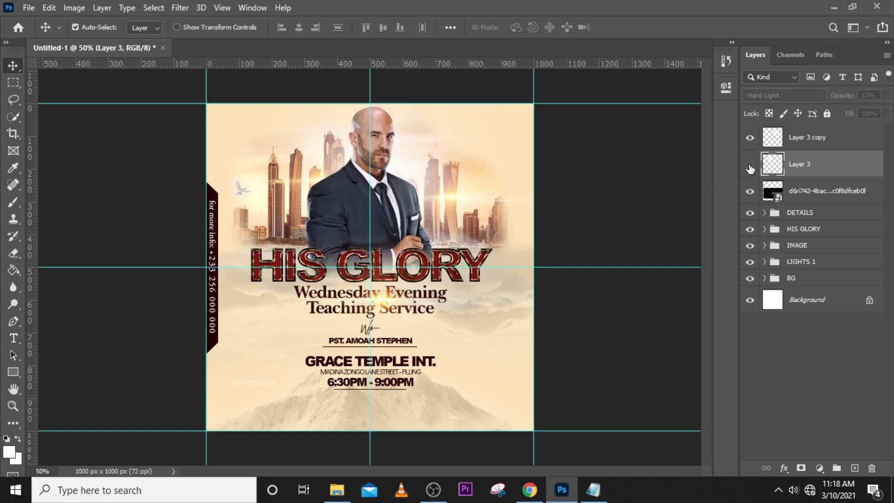
left_click(750, 166)
left_click(750, 166)
left_click(750, 166)
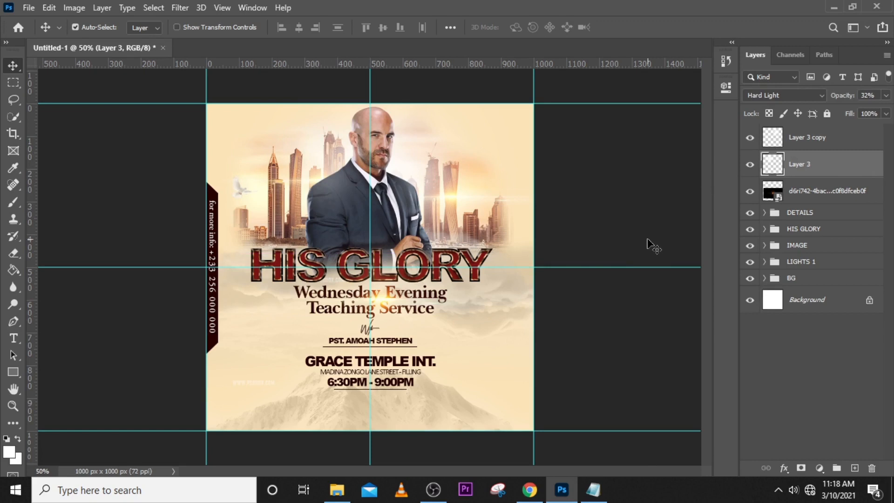
Group Layer 3 copy, Layer 3 and the orange flare layer, and name the group LIGHT 2.
left_click(805, 136)
left_click(801, 176, "shift")
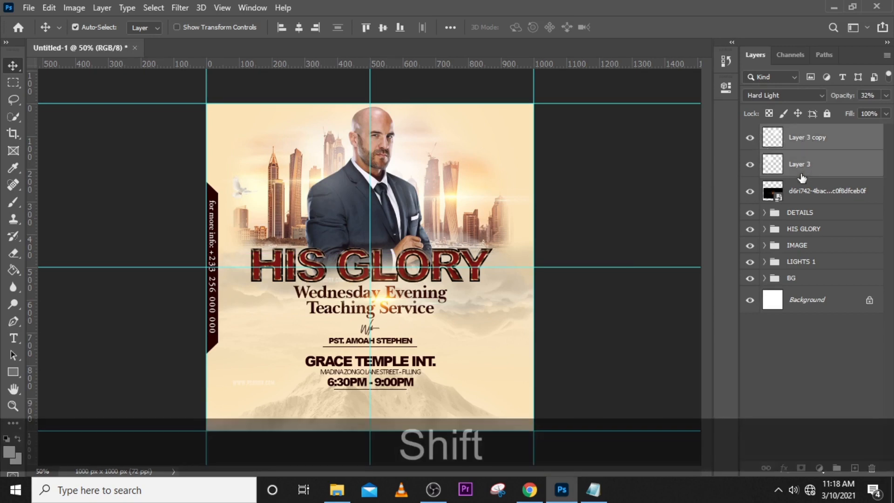
left_click(801, 190, "shift")
key("ctrl+shift+g")
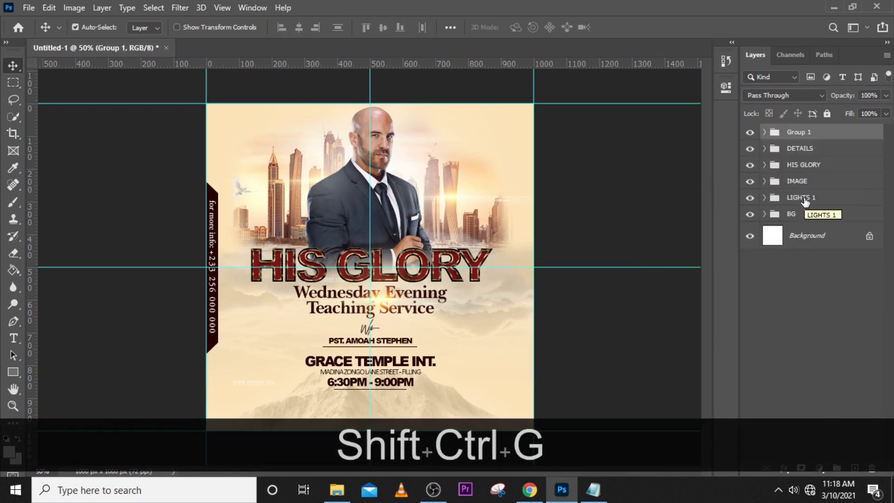
double_click(798, 132)
key("Caps_Lock")
type("L")
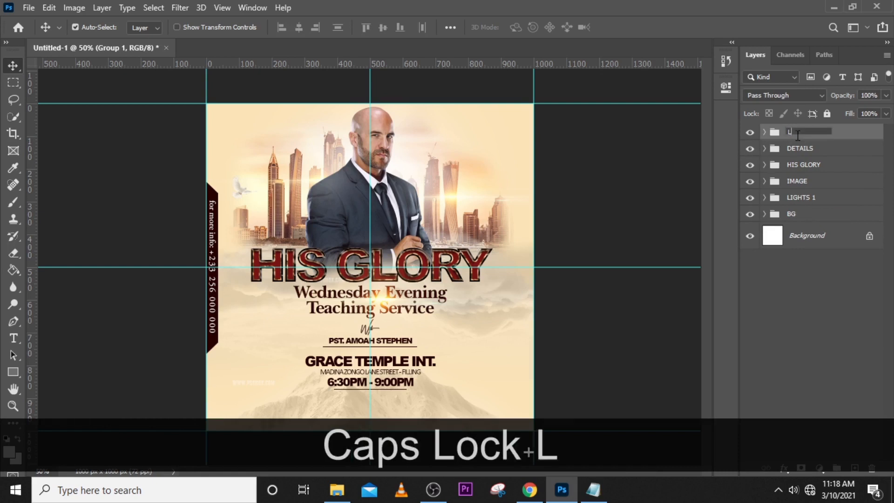
type("IGHT 2")
key("Return")
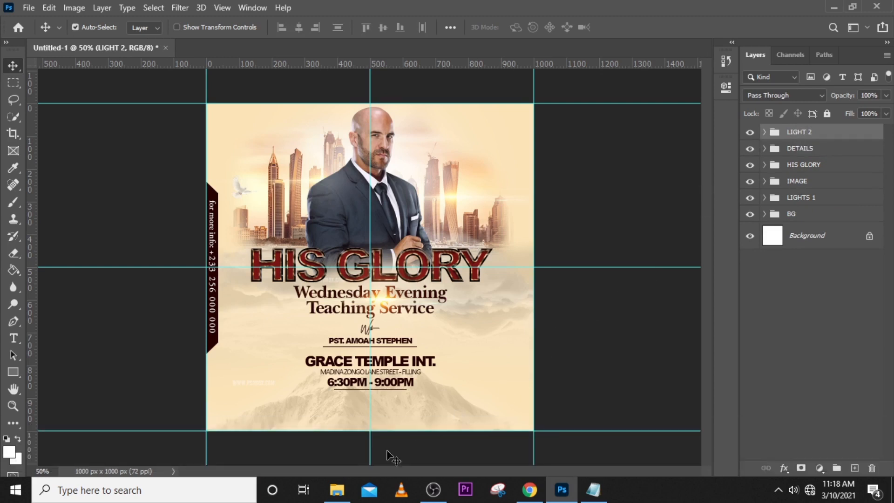
Add a new layer above LIGHT 2 and set the foreground to a muted tan based on the flyer's cream background.
left_click(855, 467)
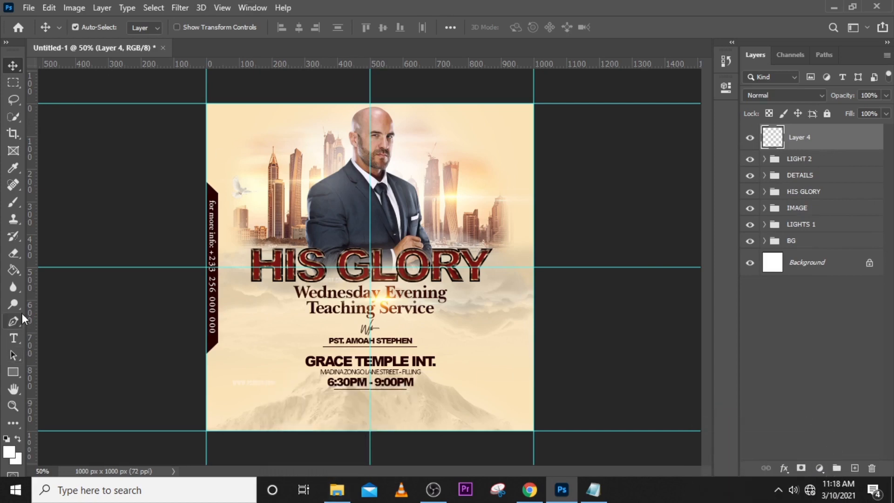
key("b")
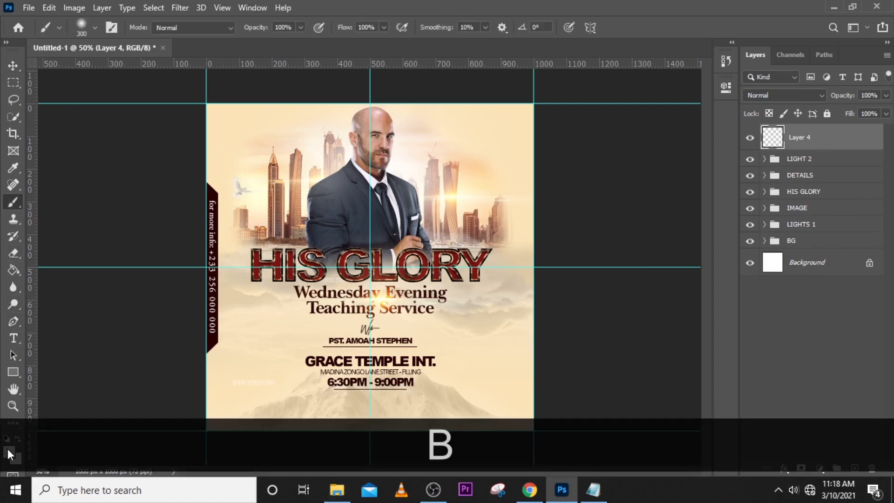
left_click(7, 448)
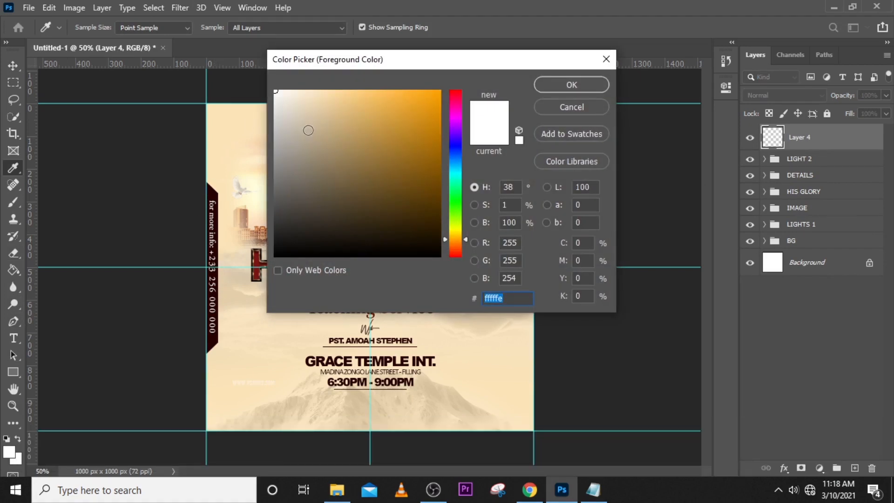
left_click(214, 109)
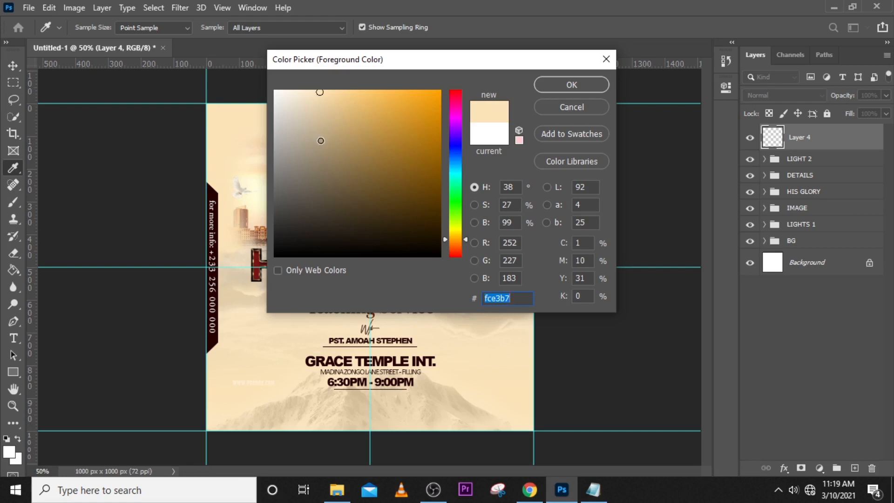
left_click(320, 141)
left_click(570, 84)
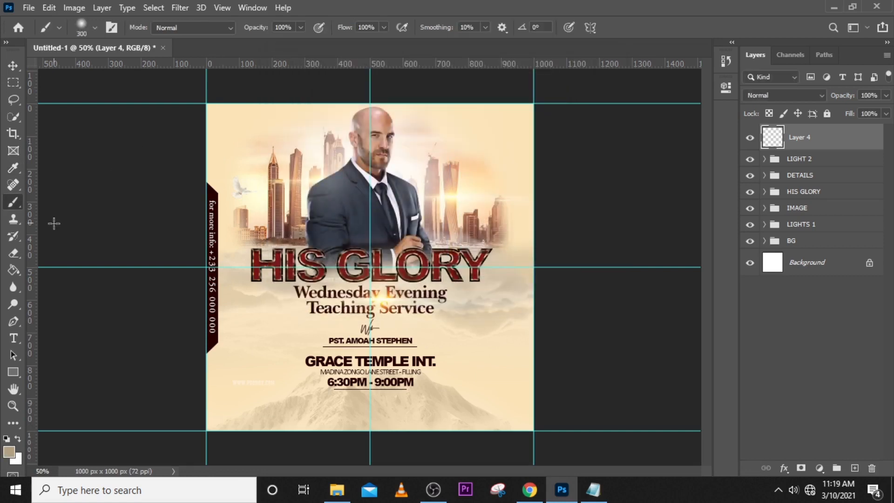
Set up the Gradient tool with the foreground-to-transparent preset from Basics and the radial style.
left_click(13, 275)
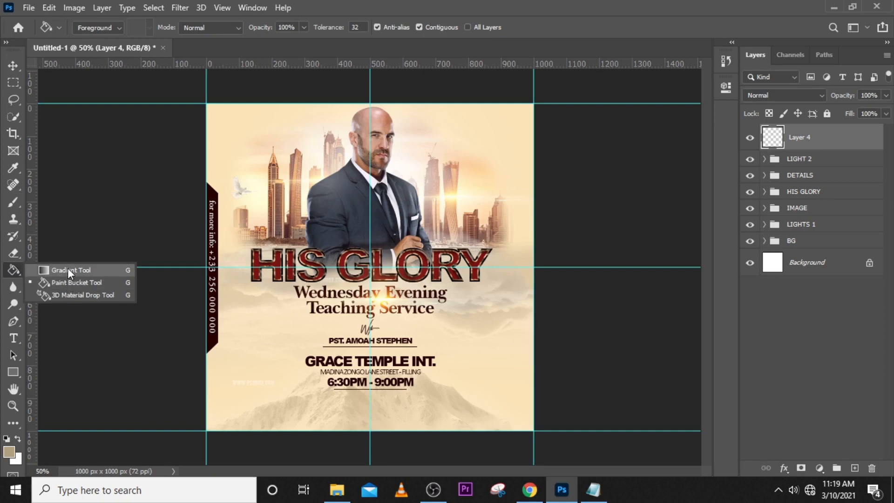
left_click(68, 268)
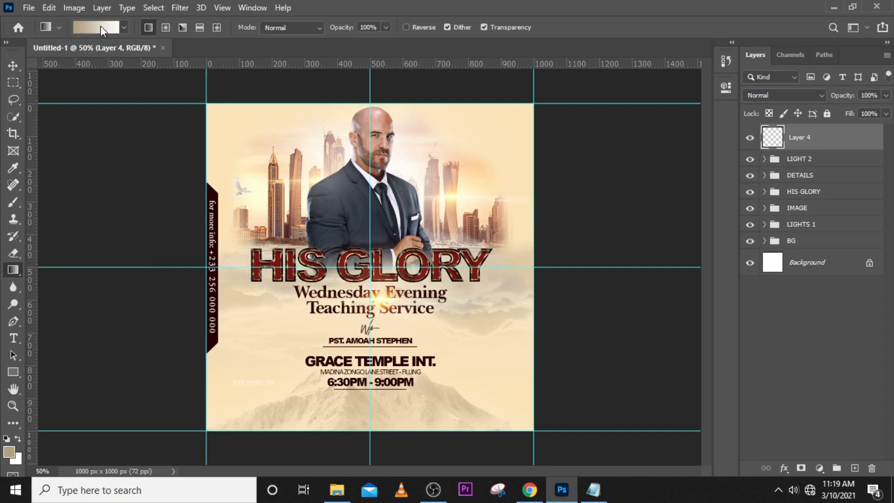
left_click(124, 27)
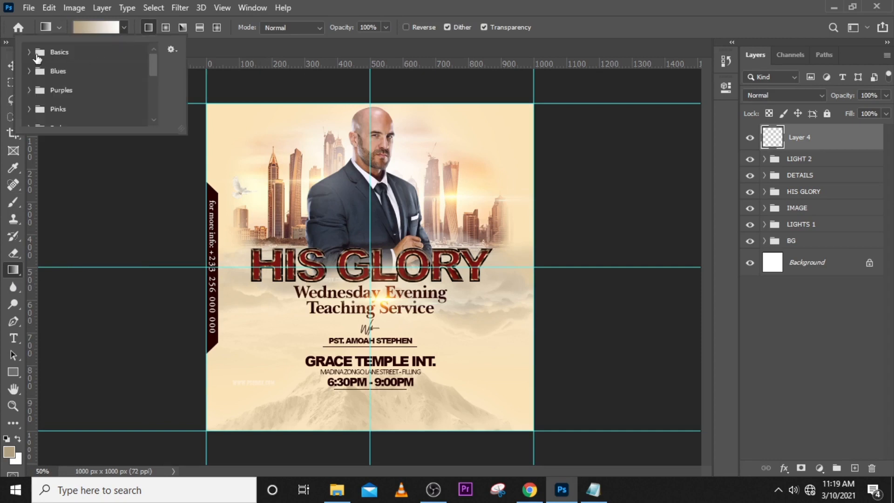
left_click(27, 52)
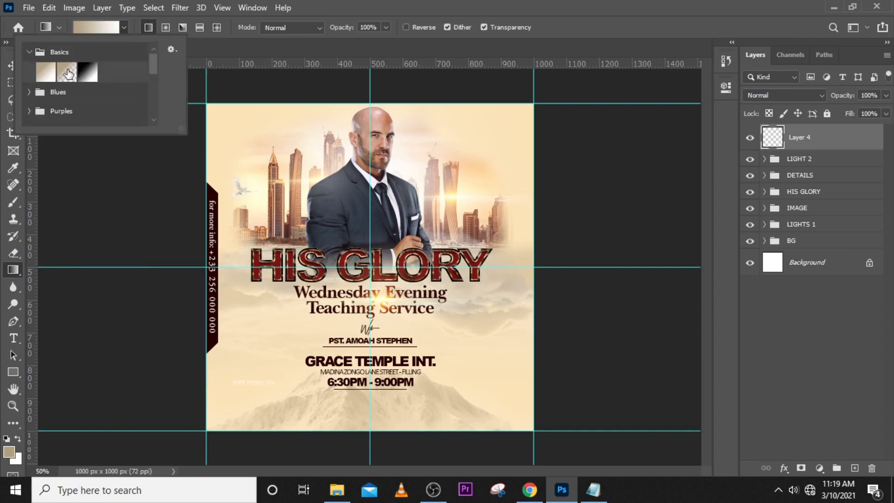
left_click(68, 73)
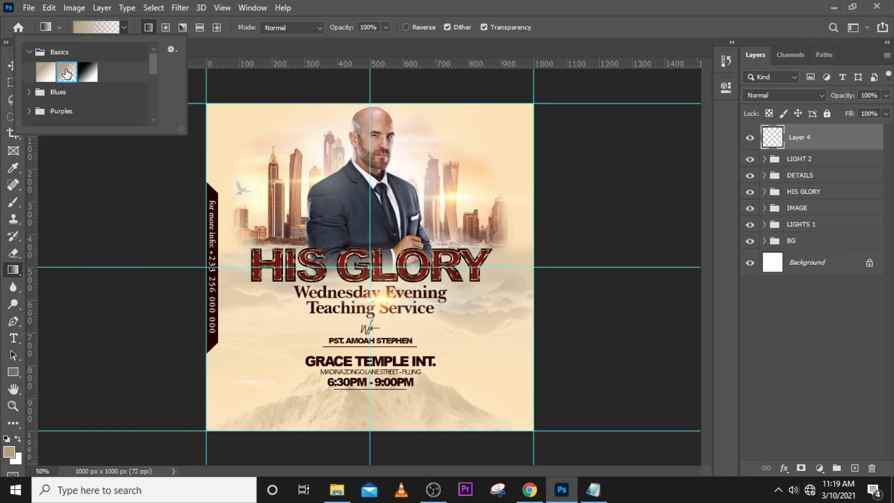
left_click(439, 1)
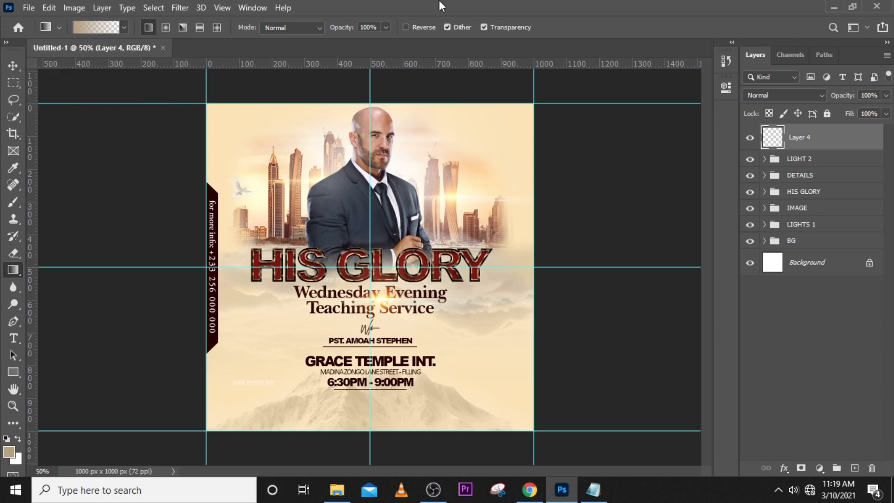
left_click(166, 27)
Reverse the radial gradient's colours and undo the trial gradients on Layer 4.
key("ctrl+z")
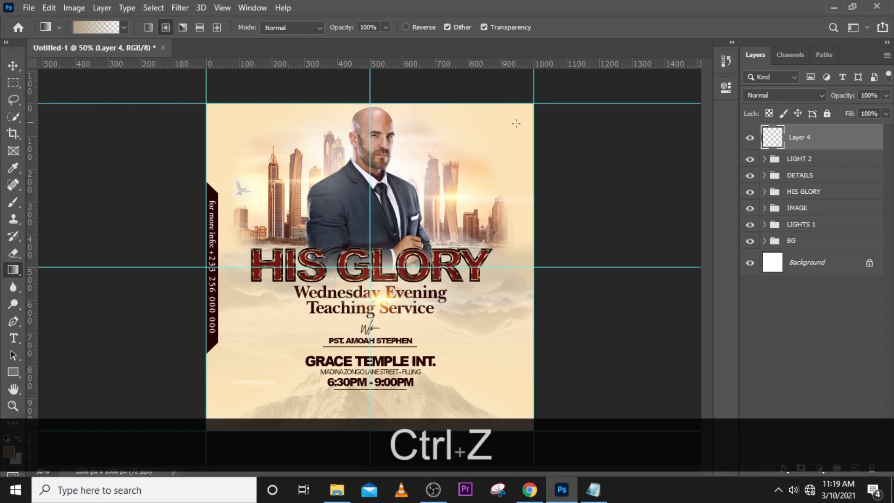
left_click(405, 27)
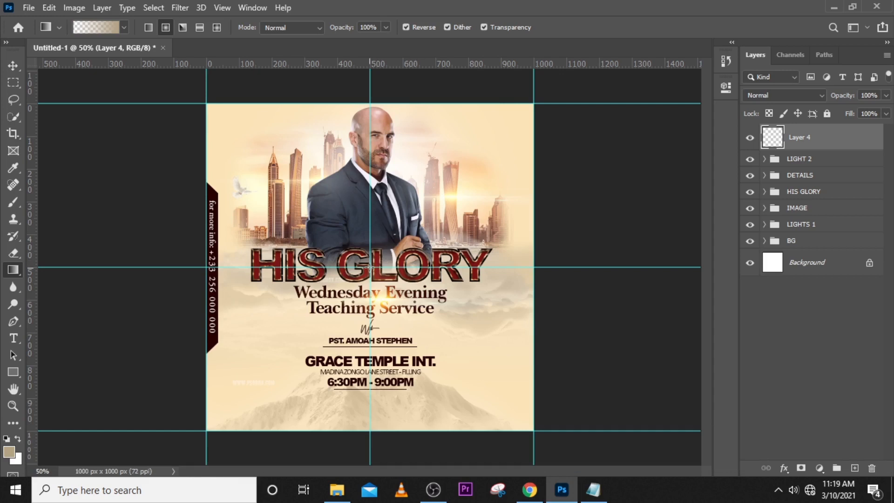
key("ctrl+z")
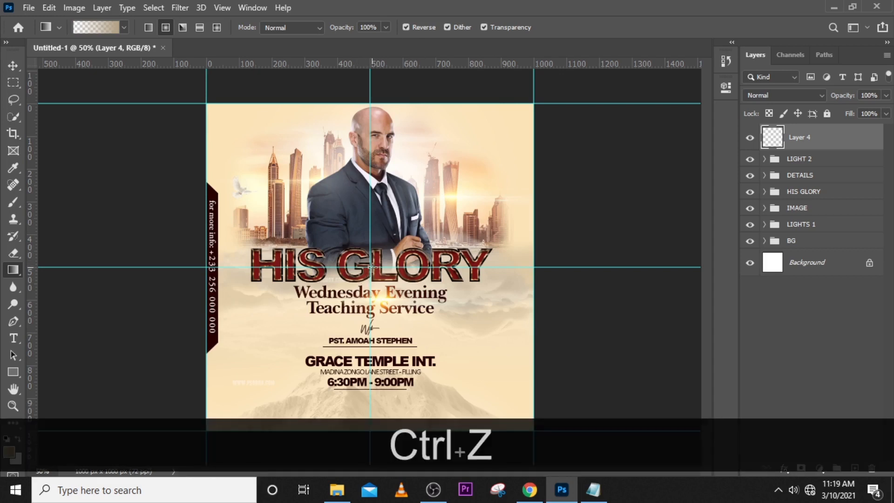
Draw the tan radial gradient outward from the canvas centre on Layer 4 and mask out its middle with a soft black brush up to 600 px.
left_click_drag(370, 267, 561, 75)
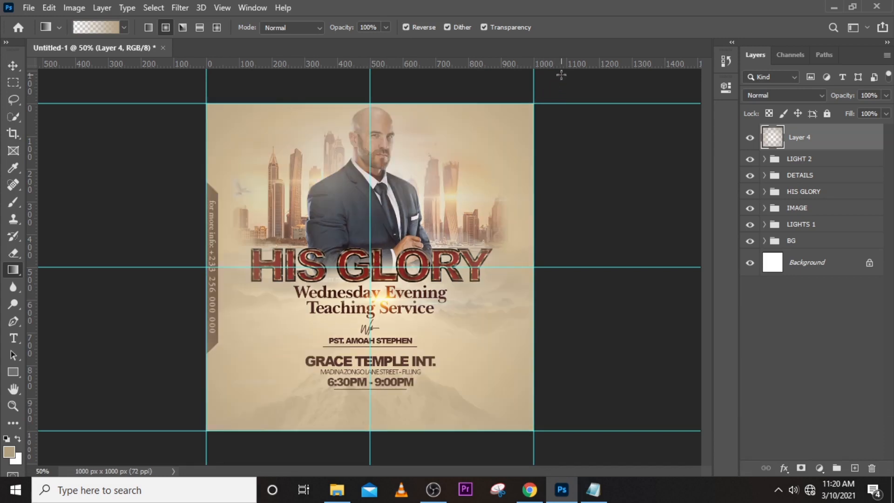
left_click(800, 468)
key("b")
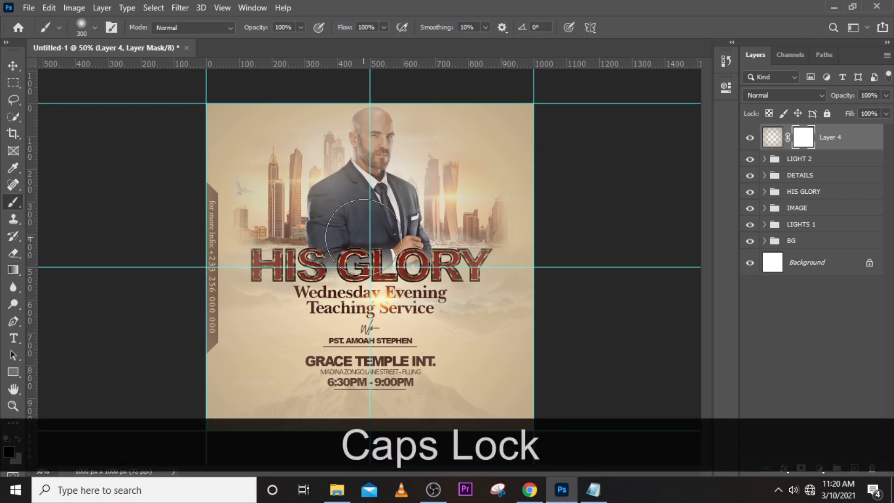
mouse_move(384, 225)
left_mouse_down()
mouse_move(381, 250)
mouse_move(370, 289)
mouse_move(322, 278)
mouse_move(355, 220)
mouse_move(390, 210)
mouse_move(333, 237)
mouse_move(306, 185)
mouse_move(335, 163)
mouse_move(307, 222)
mouse_move(265, 244)
mouse_move(281, 233)
mouse_move(308, 266)
mouse_move(325, 342)
mouse_move(282, 284)
mouse_move(330, 288)
mouse_move(271, 323)
mouse_move(266, 299)
mouse_move(329, 383)
mouse_move(290, 335)
mouse_move(349, 392)
mouse_move(301, 348)
mouse_move(405, 378)
mouse_move(382, 384)
mouse_move(452, 333)
mouse_move(363, 379)
mouse_move(458, 296)
mouse_move(463, 242)
mouse_move(455, 177)
mouse_move(446, 186)
mouse_move(373, 123)
mouse_move(372, 138)
mouse_move(312, 178)
mouse_move(354, 128)
mouse_move(278, 226)
mouse_move(294, 207)
mouse_move(282, 287)
mouse_move(316, 358)
mouse_move(349, 386)
mouse_move(444, 362)
mouse_move(409, 378)
mouse_move(474, 310)
mouse_move(488, 257)
mouse_move(416, 158)
mouse_move(371, 156)
mouse_move(348, 216)
mouse_move(361, 246)
left_mouse_up()
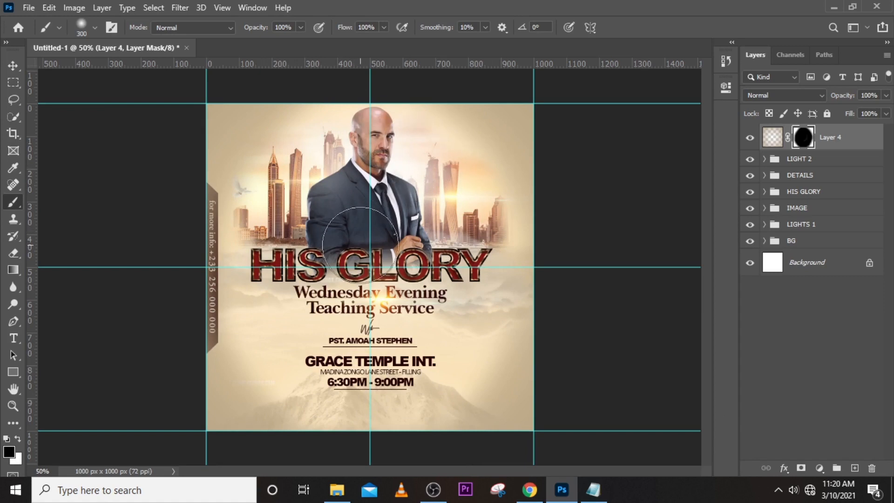
key("bracketright")
key("bracketright")
key("bracketright")
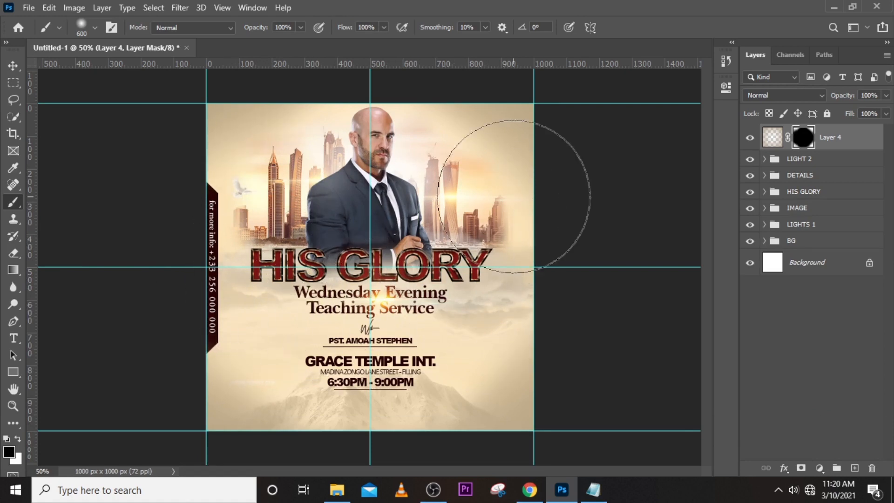
Set Layer 4's blending mode to Multiply at 57% opacity and compare the flyer with and without it.
left_click(822, 144)
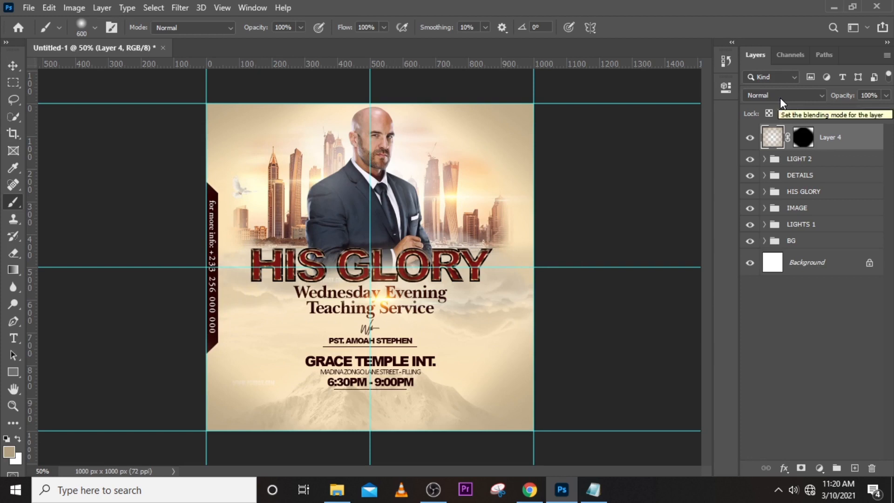
left_click(780, 97)
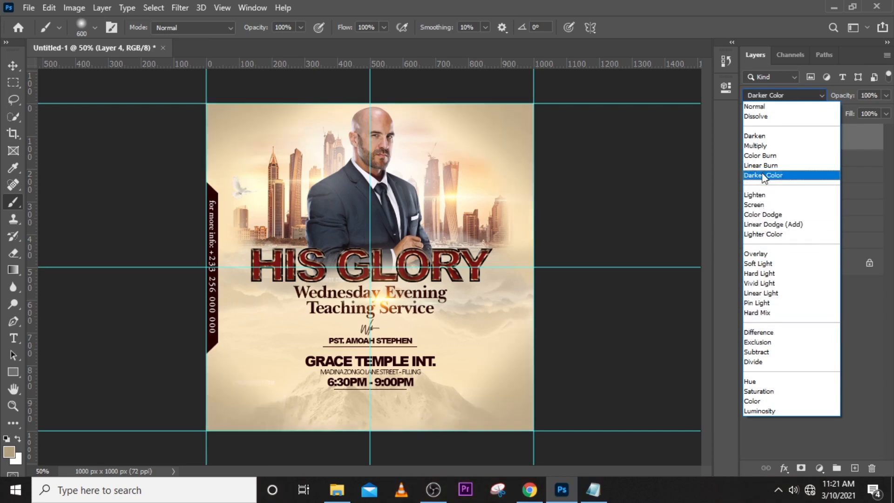
left_click(766, 146)
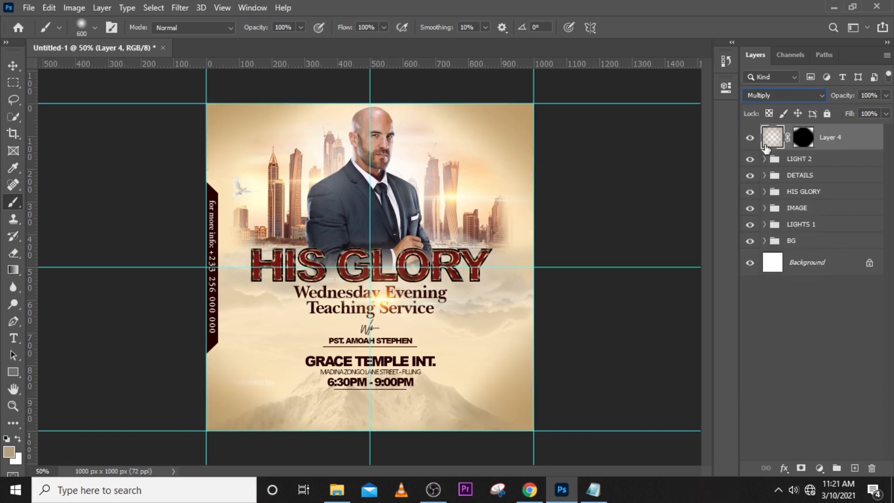
left_click(884, 96)
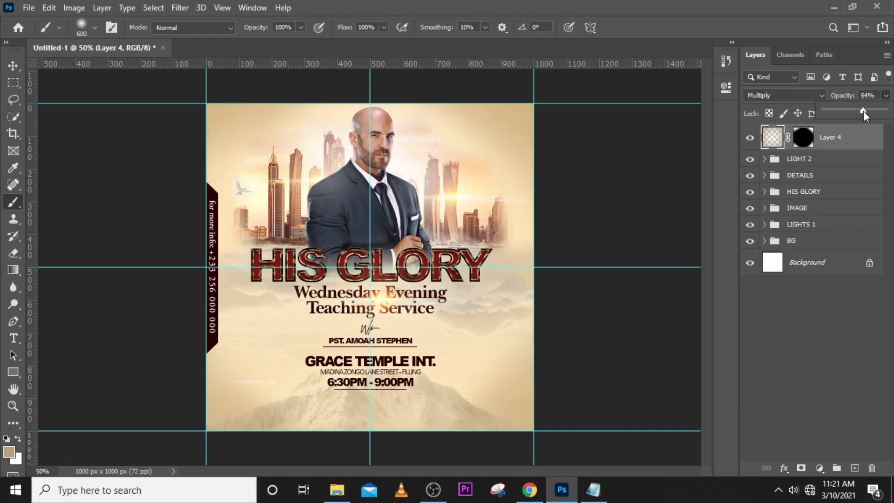
left_click_drag(862, 111, 858, 111)
left_click(750, 138)
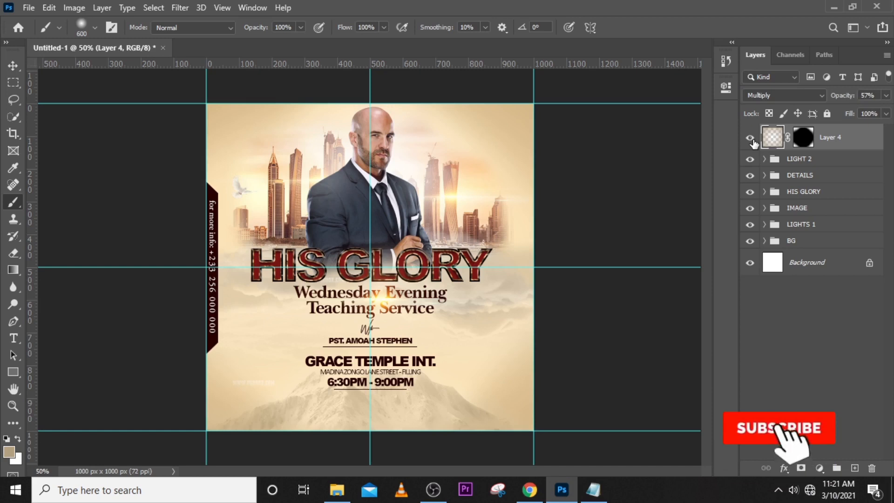
left_click(751, 139)
left_click(751, 139)
left_click(750, 138)
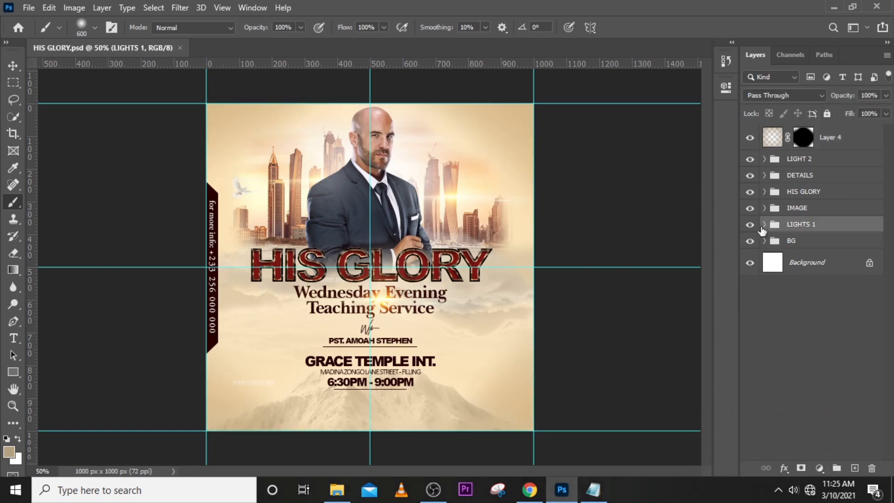
left_click(764, 241)
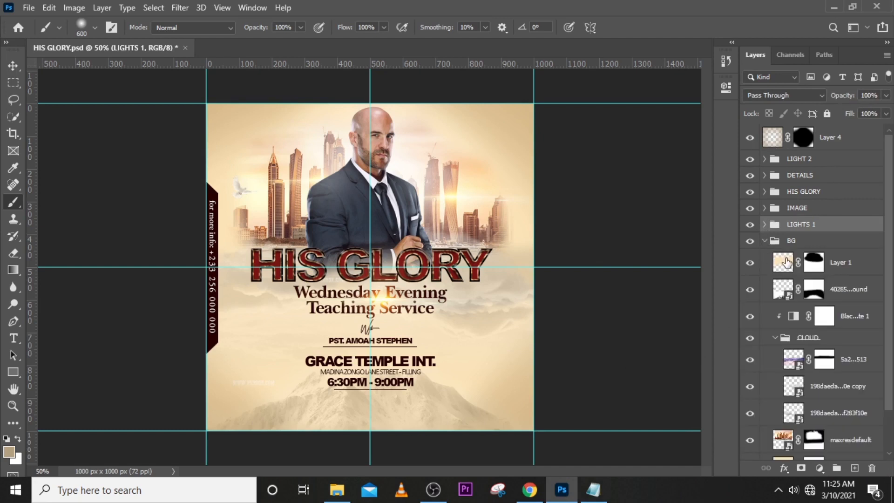
left_click(764, 224)
left_click(833, 255)
left_click(854, 468)
left_click(794, 209)
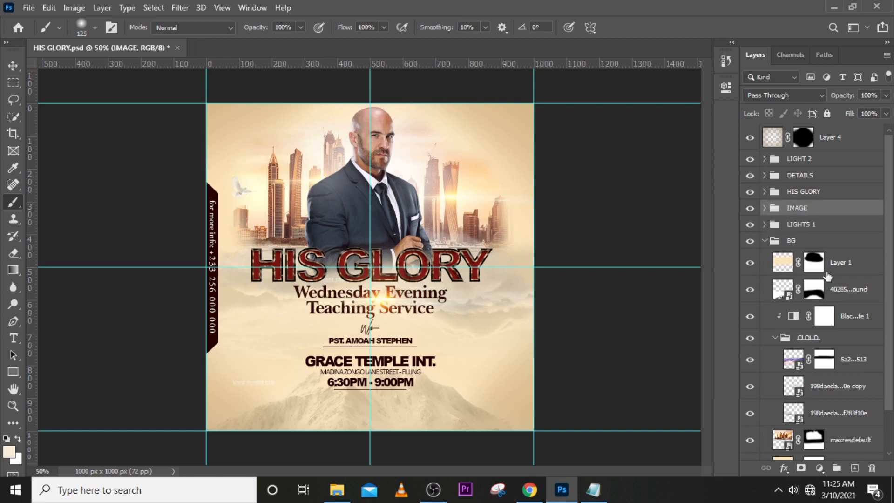
left_click(855, 468)
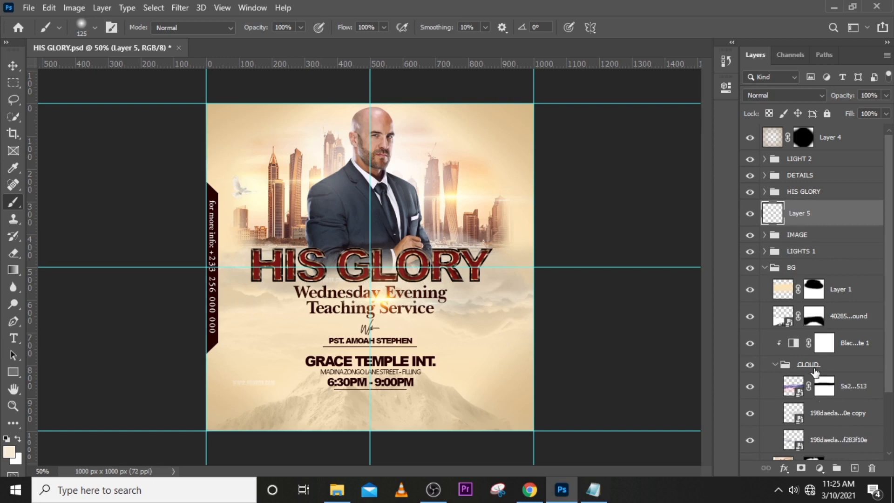
left_click(764, 235)
left_click_drag(796, 225, 805, 247)
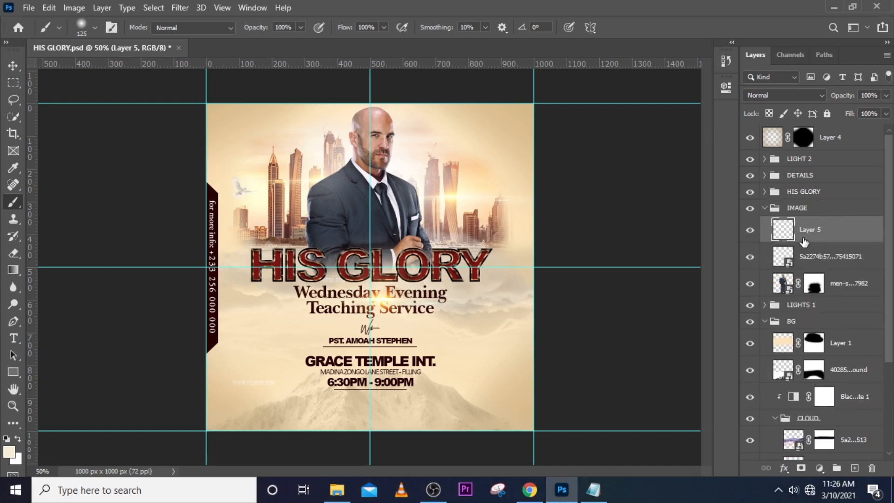
key("ctrl+z")
key("b")
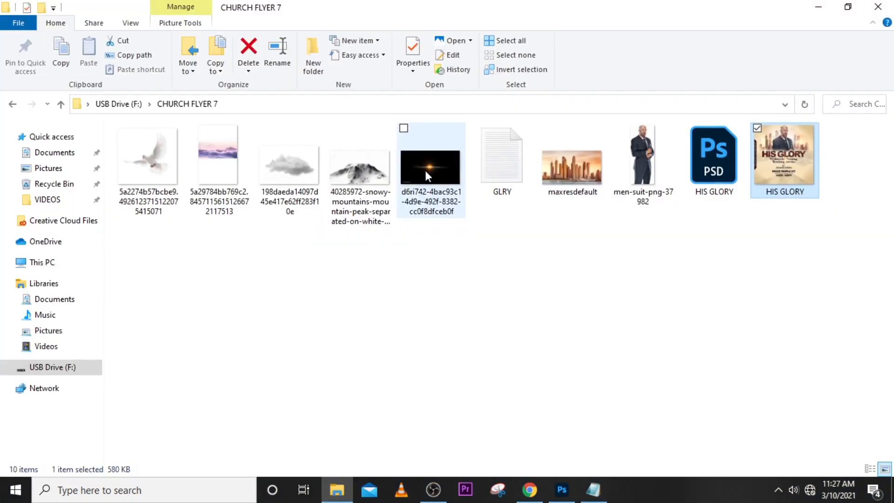
Place the orange flare image from the CHURCH FLYER 7 folder over the title, in Screen mode, with its layer above the HIS GLORY group.
left_click_drag(430, 167, 408, 320)
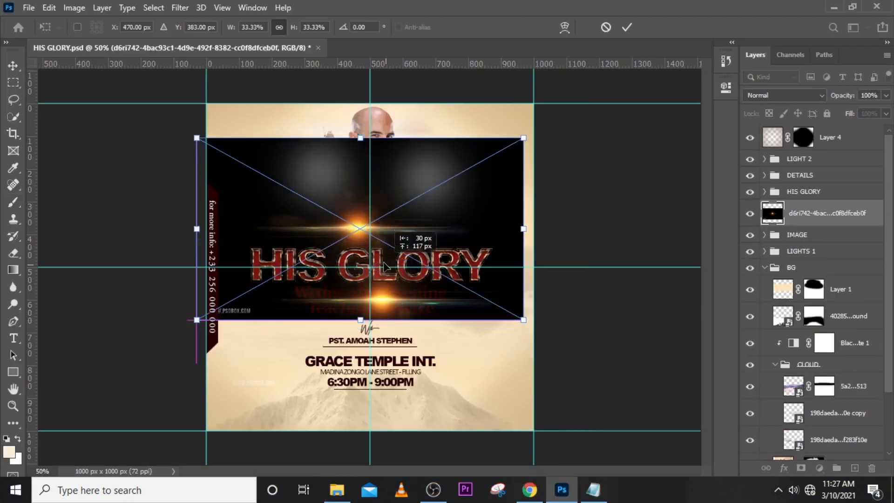
key("Return")
left_click(791, 95)
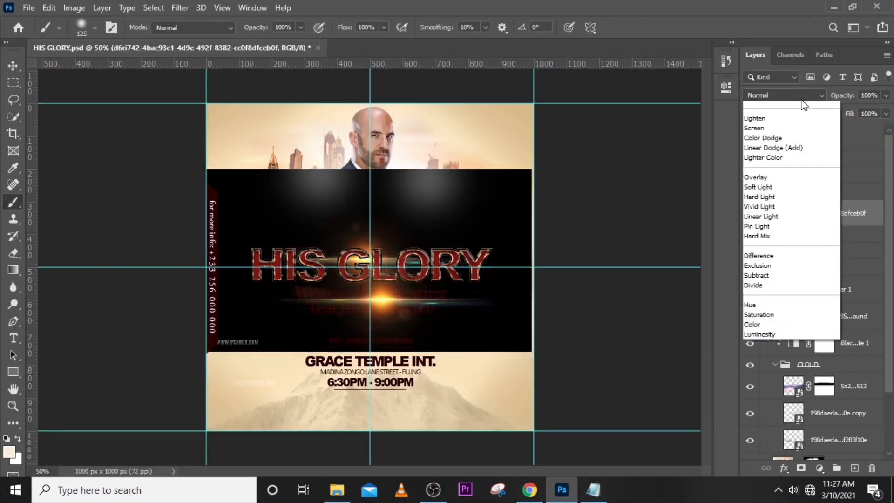
left_click(763, 205)
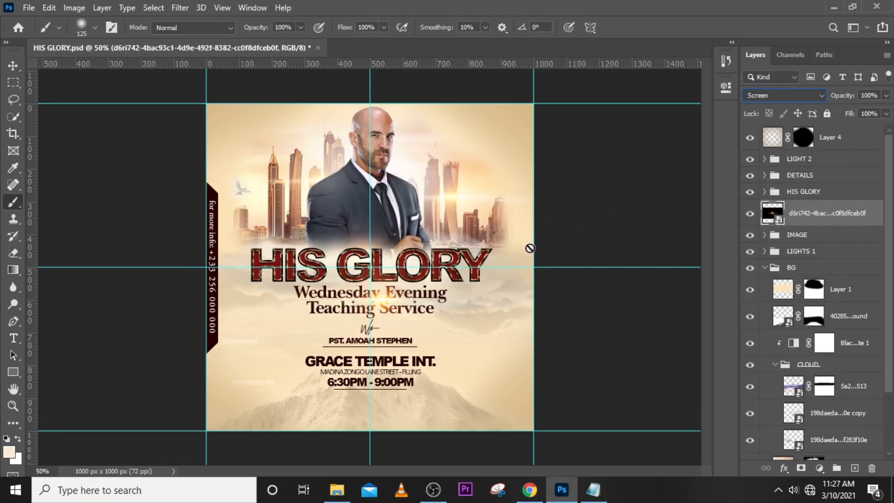
key("Return")
left_click_drag(817, 221, 818, 186)
key("ctrl")
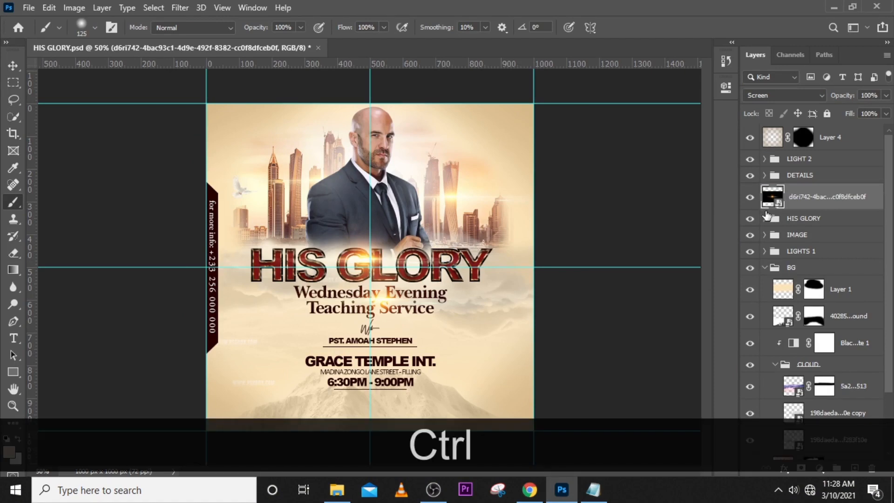
Apply a Motion Blur to the flare layer above the HIS GLORY group, with angle 0° and distance 264 pixels.
left_click(181, 7)
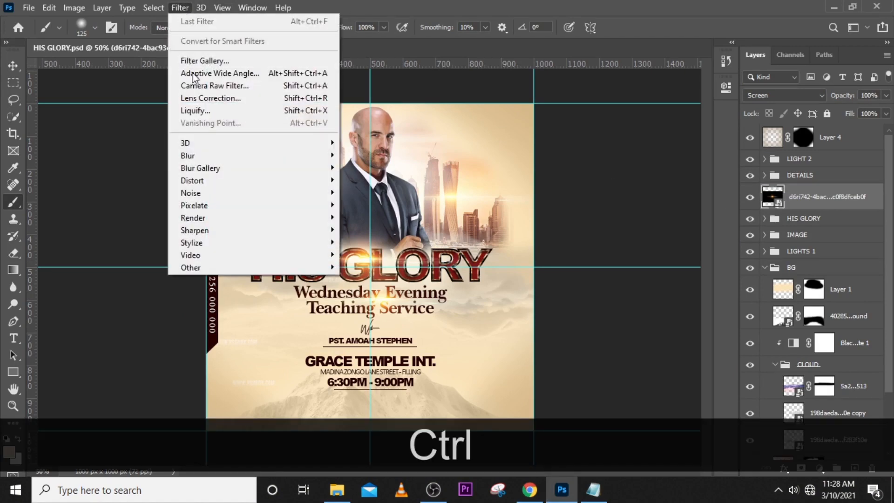
mouse_move(213, 178)
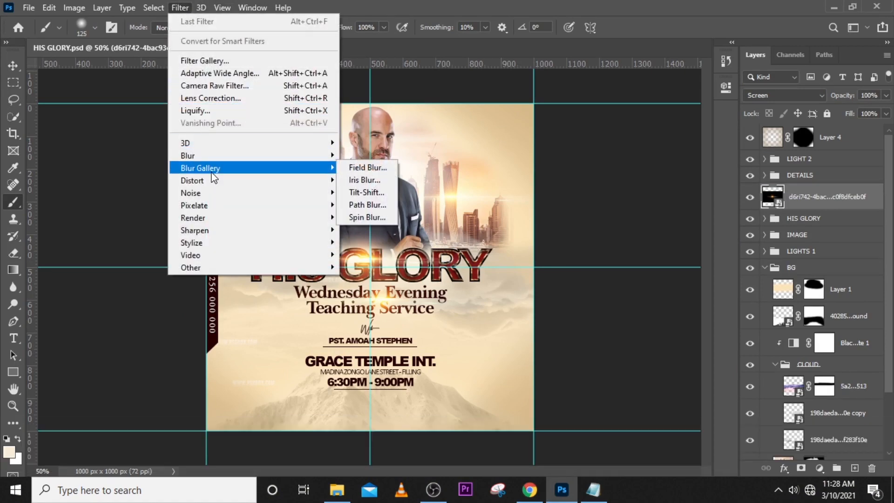
mouse_move(213, 152)
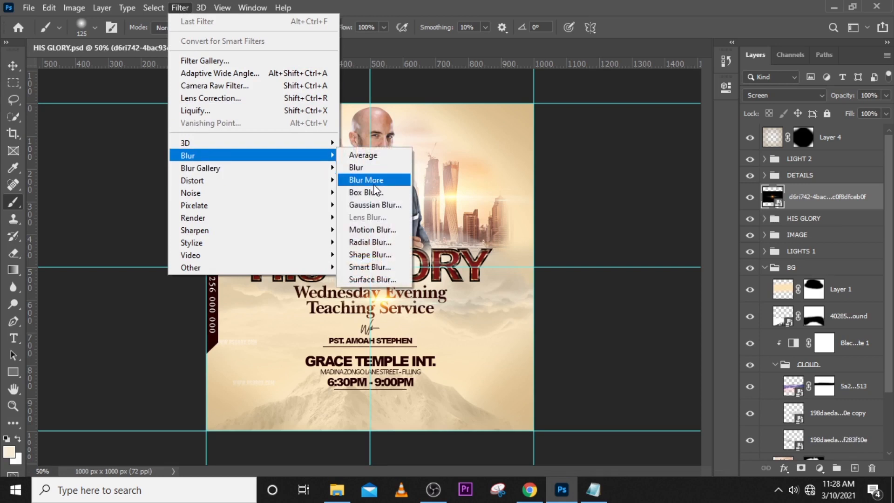
left_click(379, 229)
left_click_drag(426, 63, 576, 93)
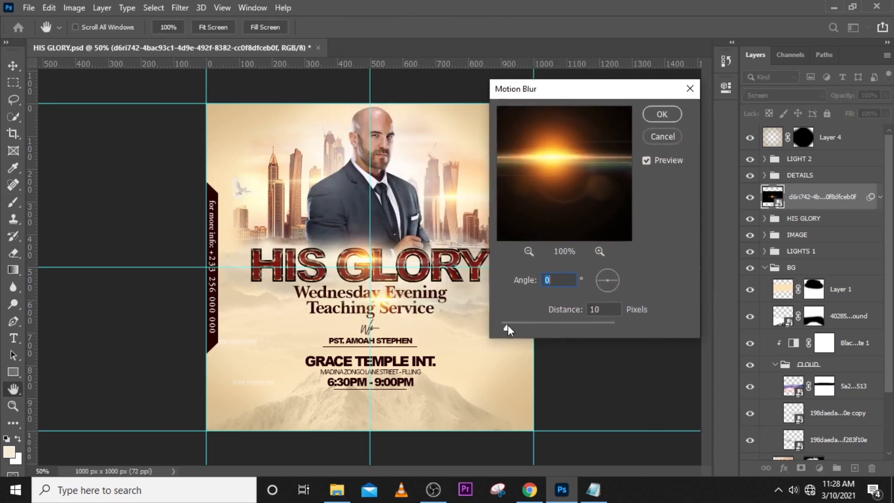
left_click_drag(508, 326, 572, 327)
left_click(647, 161)
left_click(647, 161)
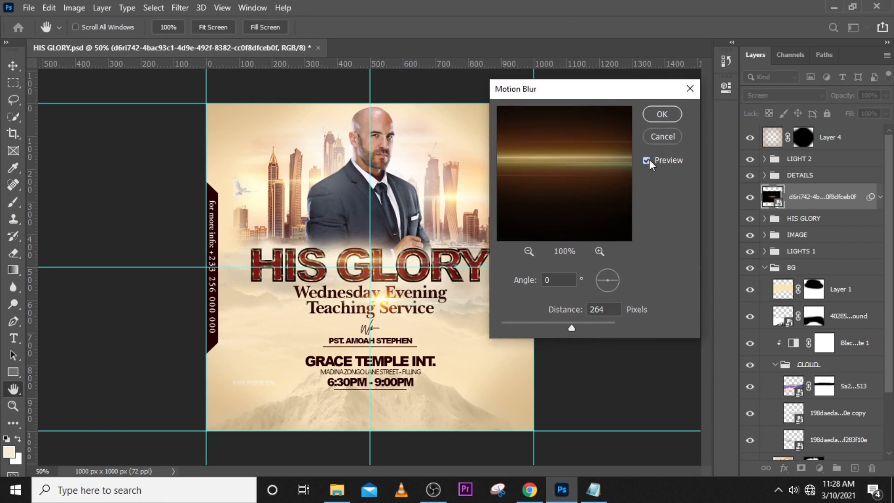
left_click(597, 274)
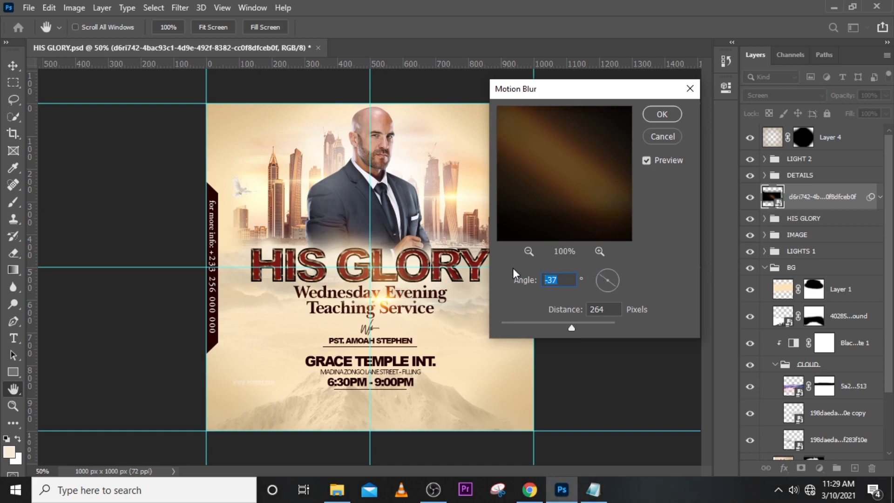
type("0")
left_click(661, 114)
Collapse the BG group in the layer stack.
left_click(765, 267)
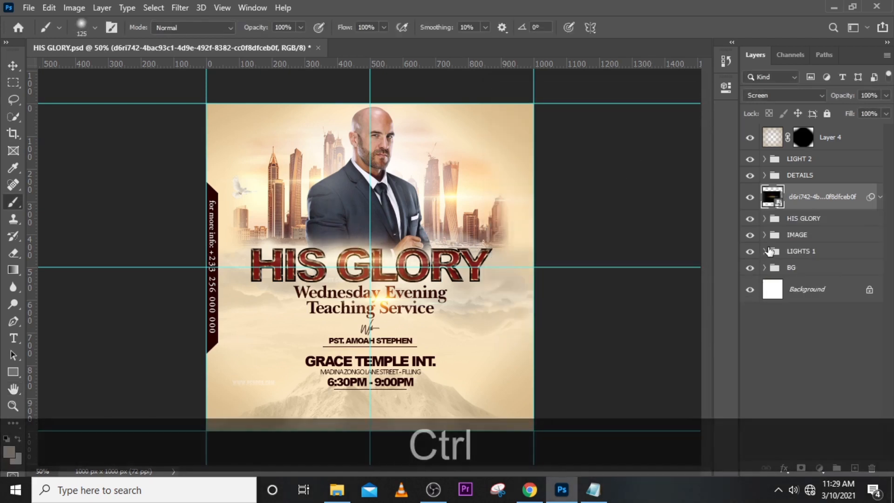
left_click(764, 267)
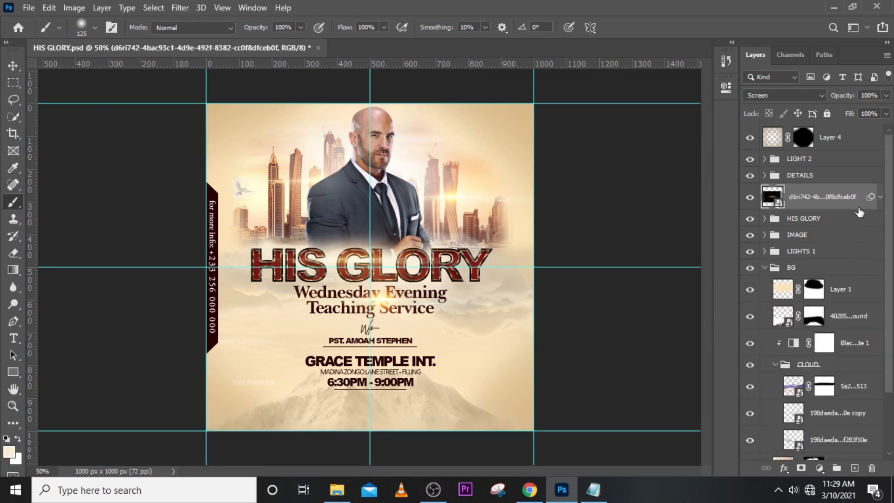
left_click(763, 267)
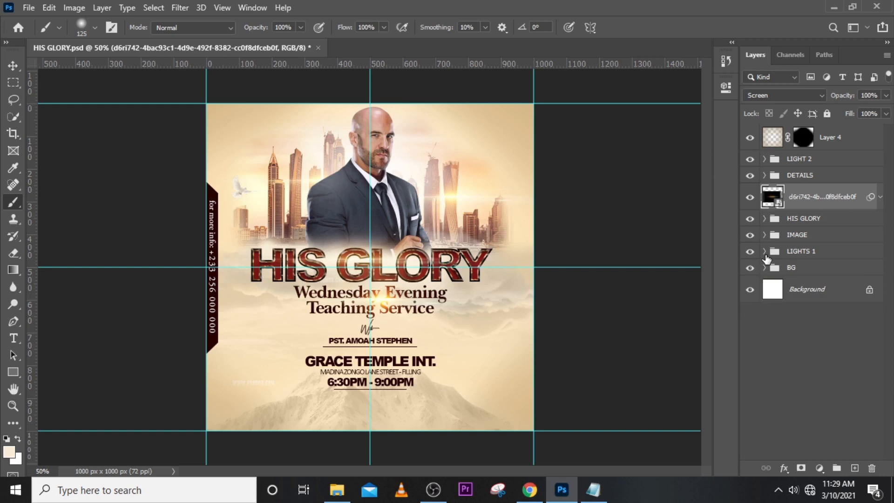